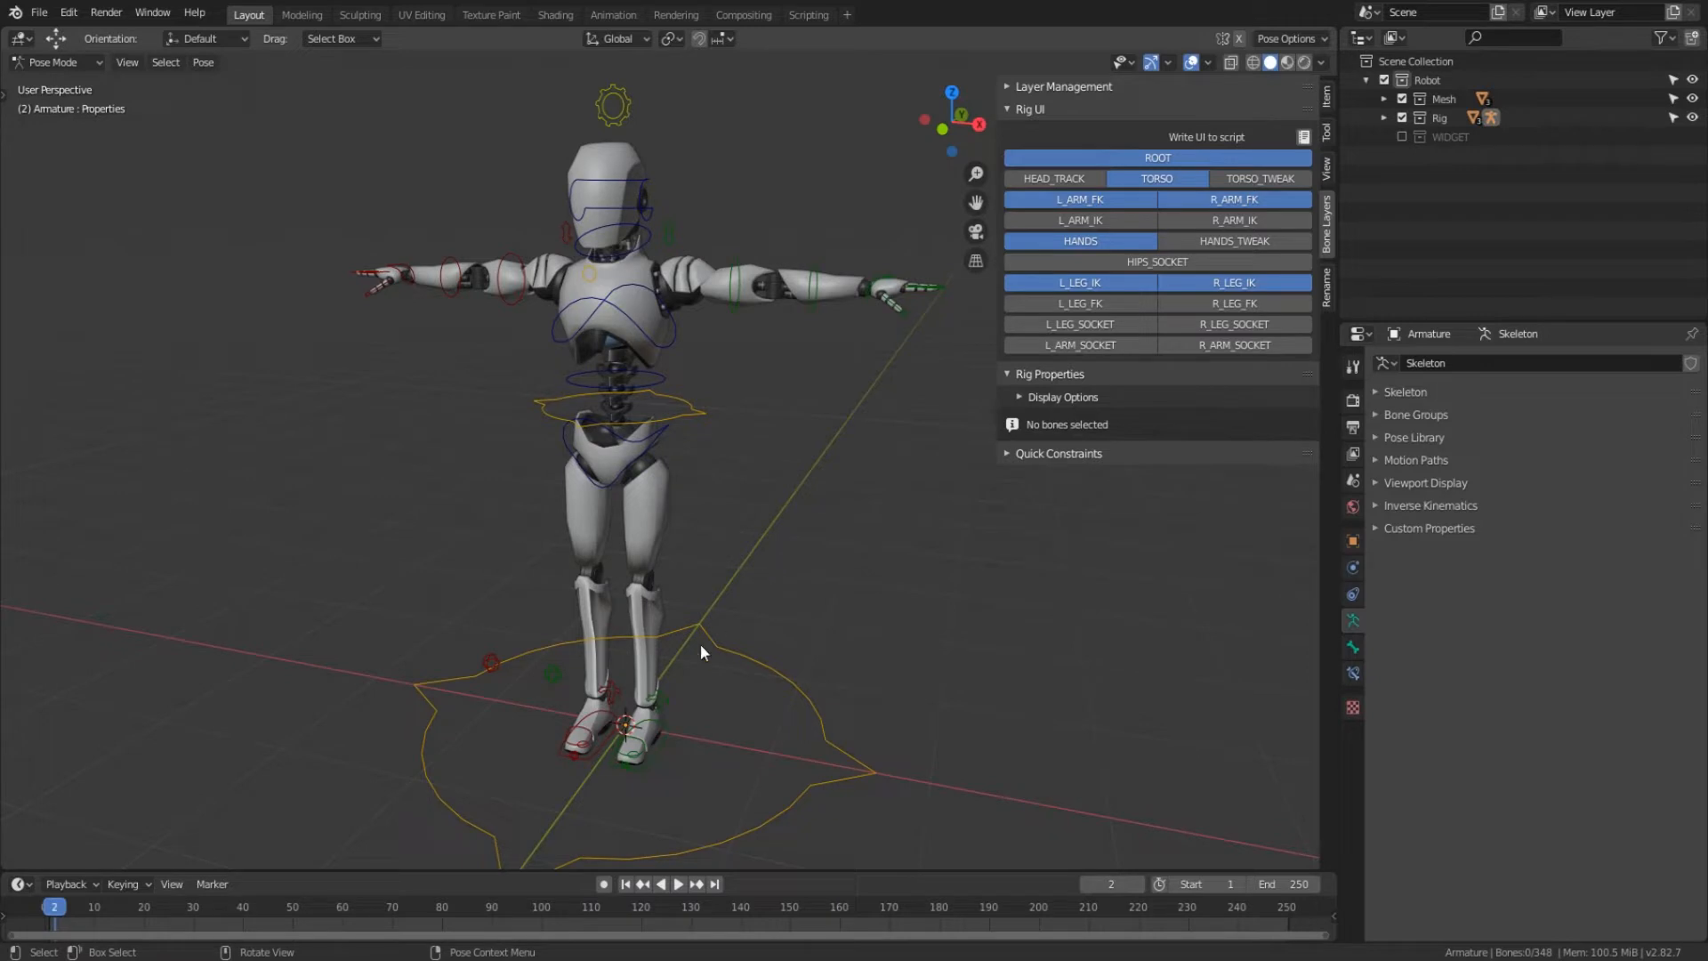
- Move the root control under the robot's feet about -0.707 m in X and 1.54 m in Y, and undo the move
middle_drag(653, 322, 601, 613)
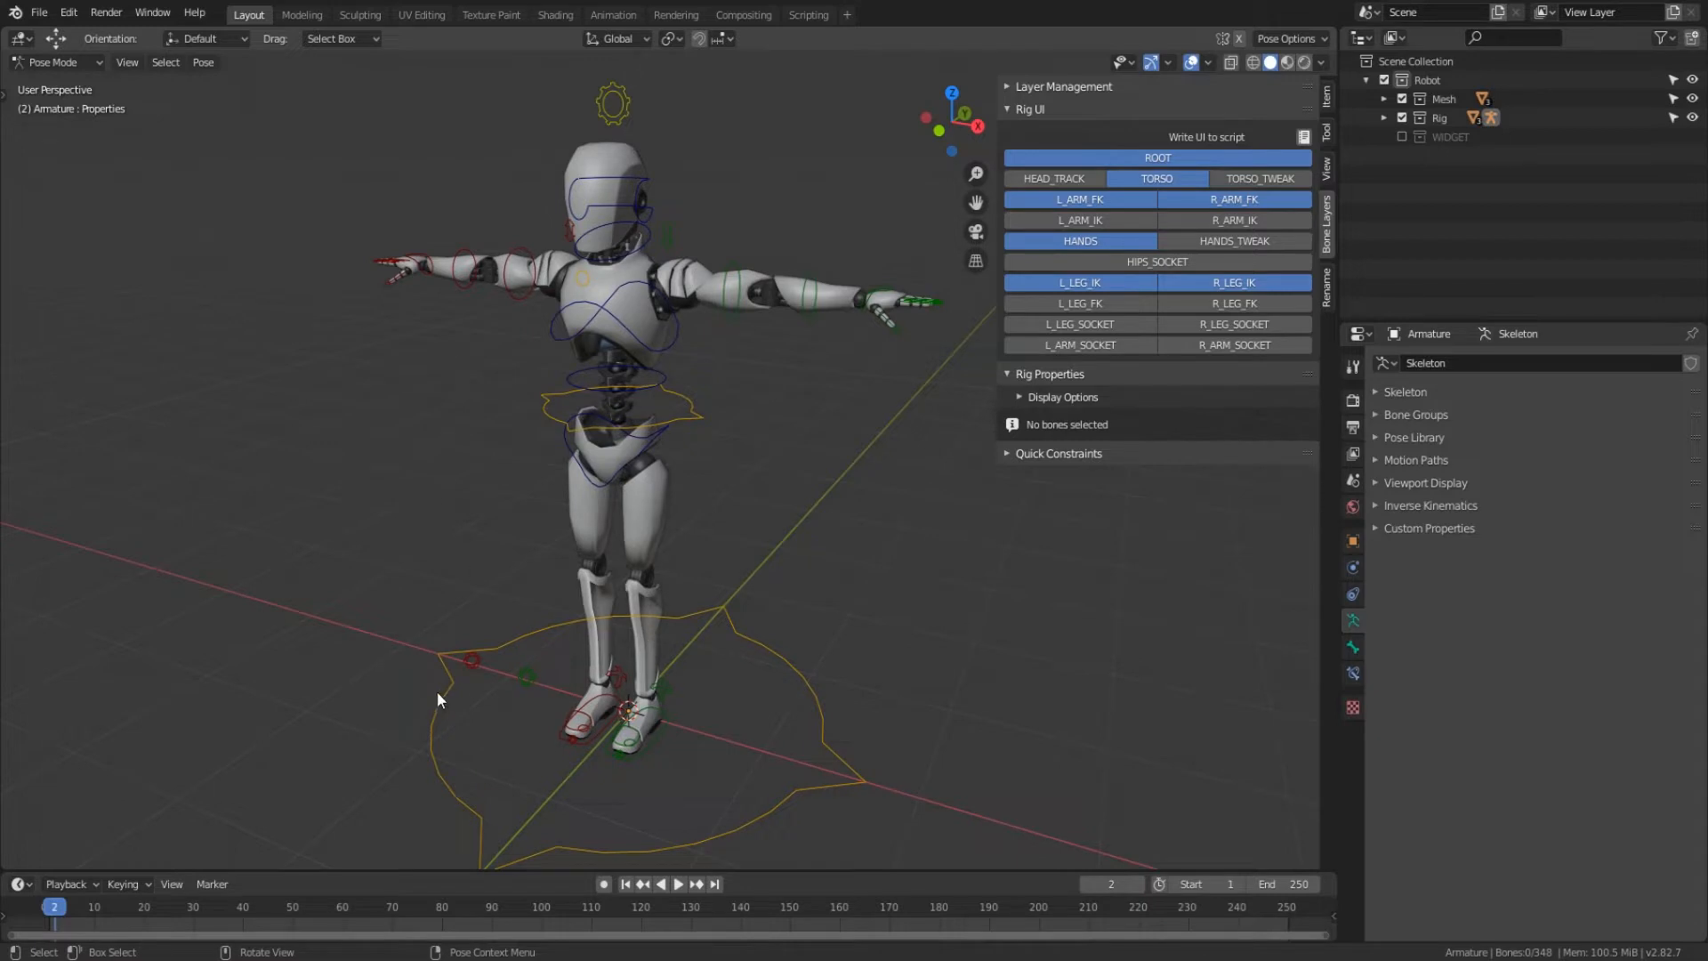
middle_drag(690, 436, 427, 563)
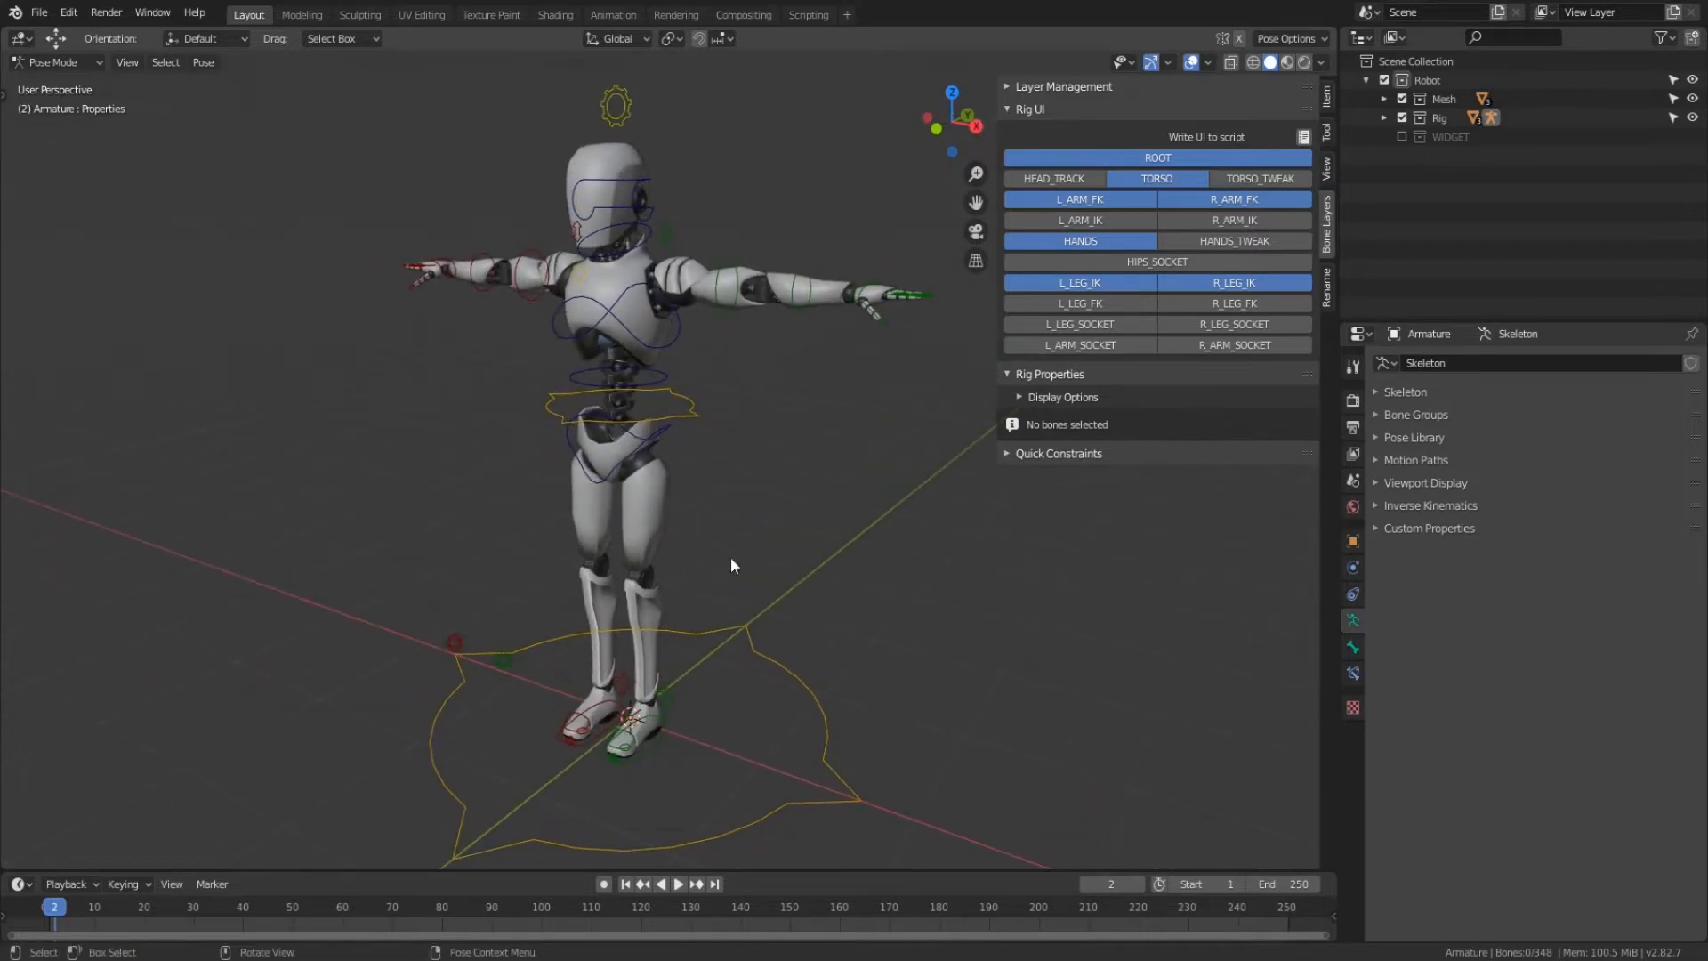
drag(832, 610, 729, 697)
middle_drag(704, 666, 718, 671)
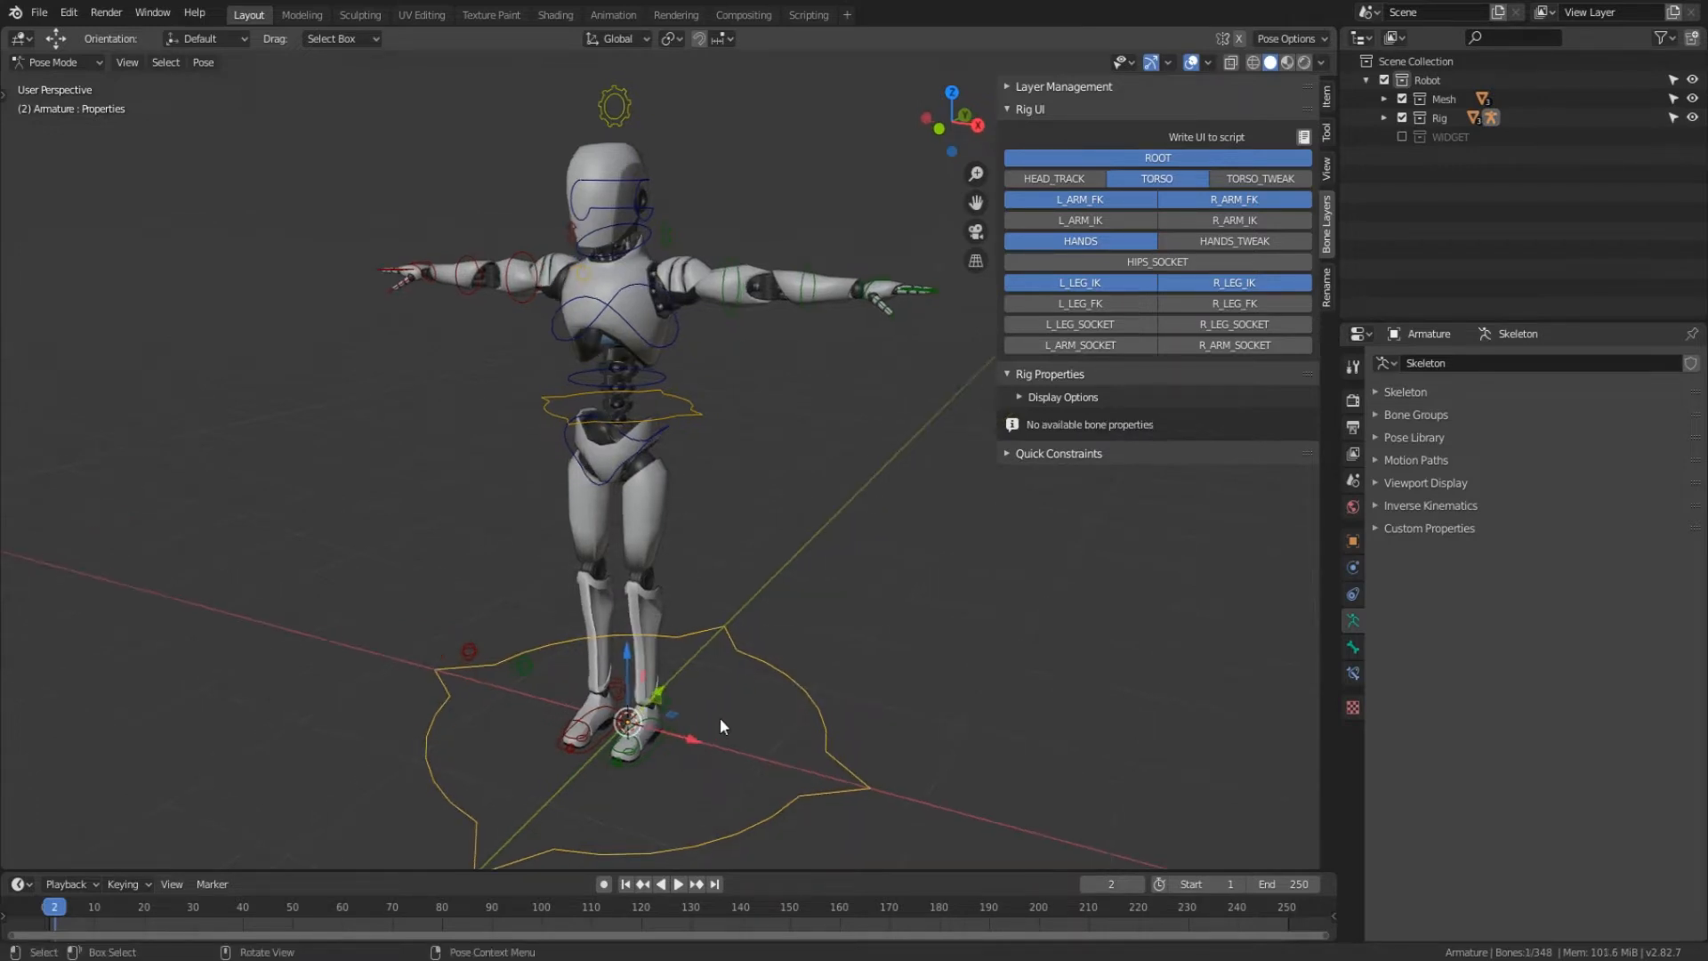
drag(671, 719, 685, 605)
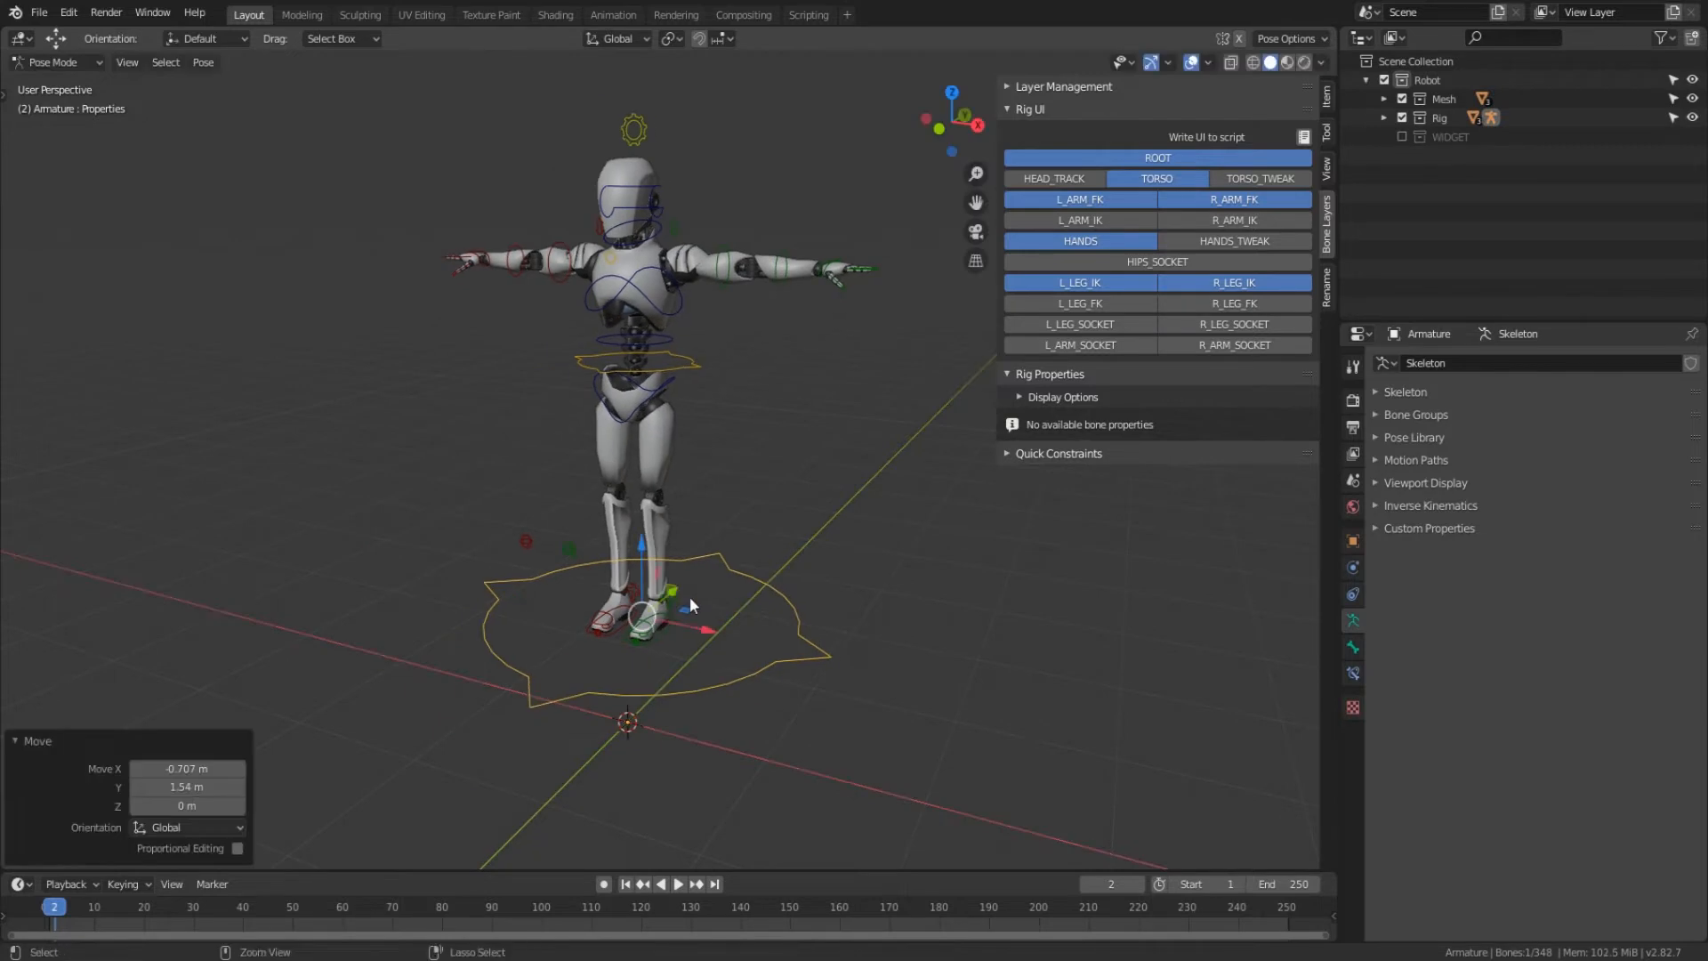
key(ctrl+z)
shift+middle_drag(711, 463, 749, 443)
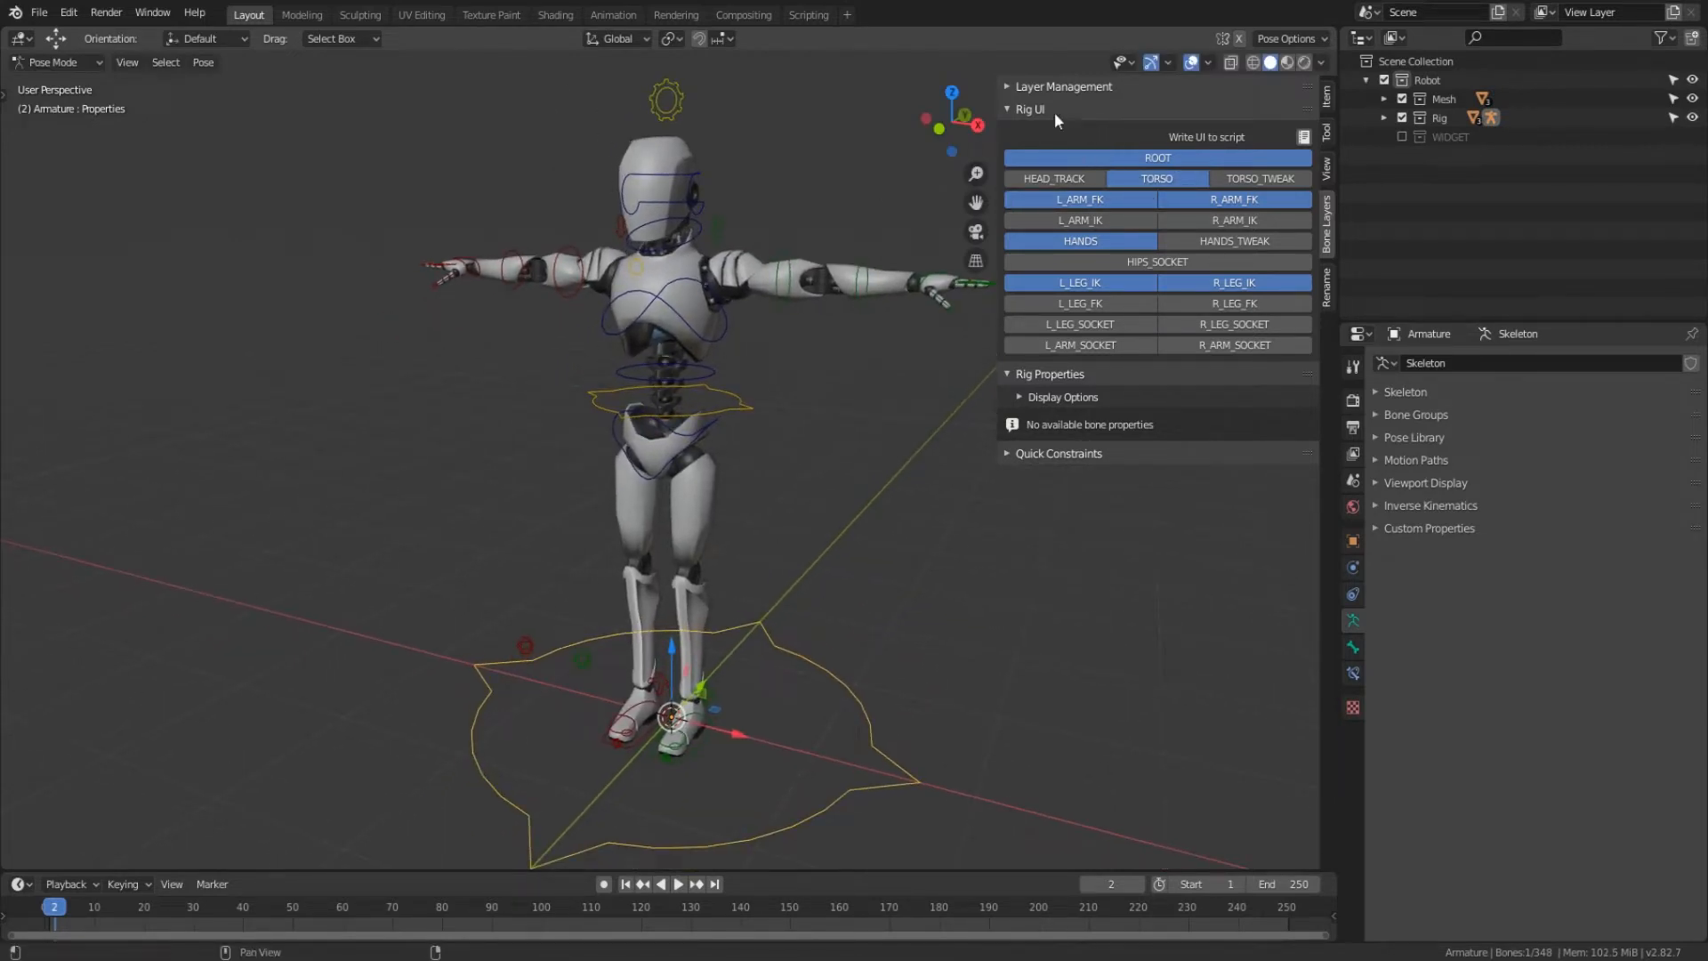
- Toggle the visibility of the left leg's FK and IK control layers and restore both to their initial state
click(1096, 305)
click(1103, 286)
click(1103, 286)
click(1097, 305)
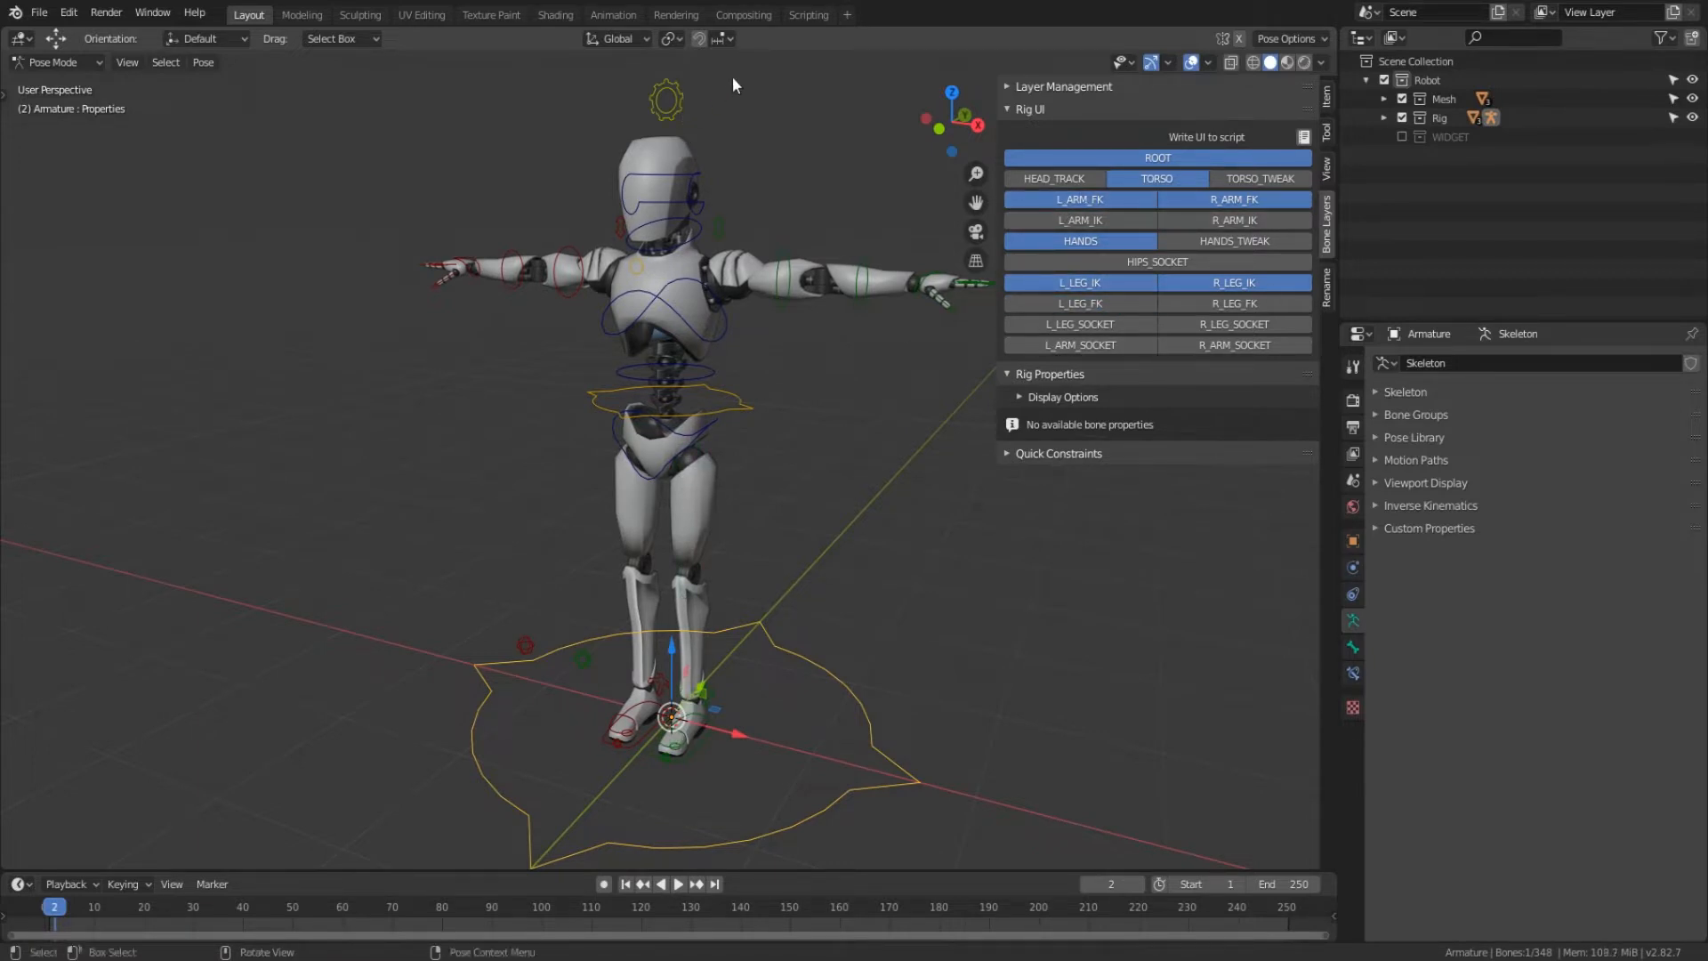
- Select the gear-shaped properties control above the head, examine its list of rig properties, and deselect it
click(681, 99)
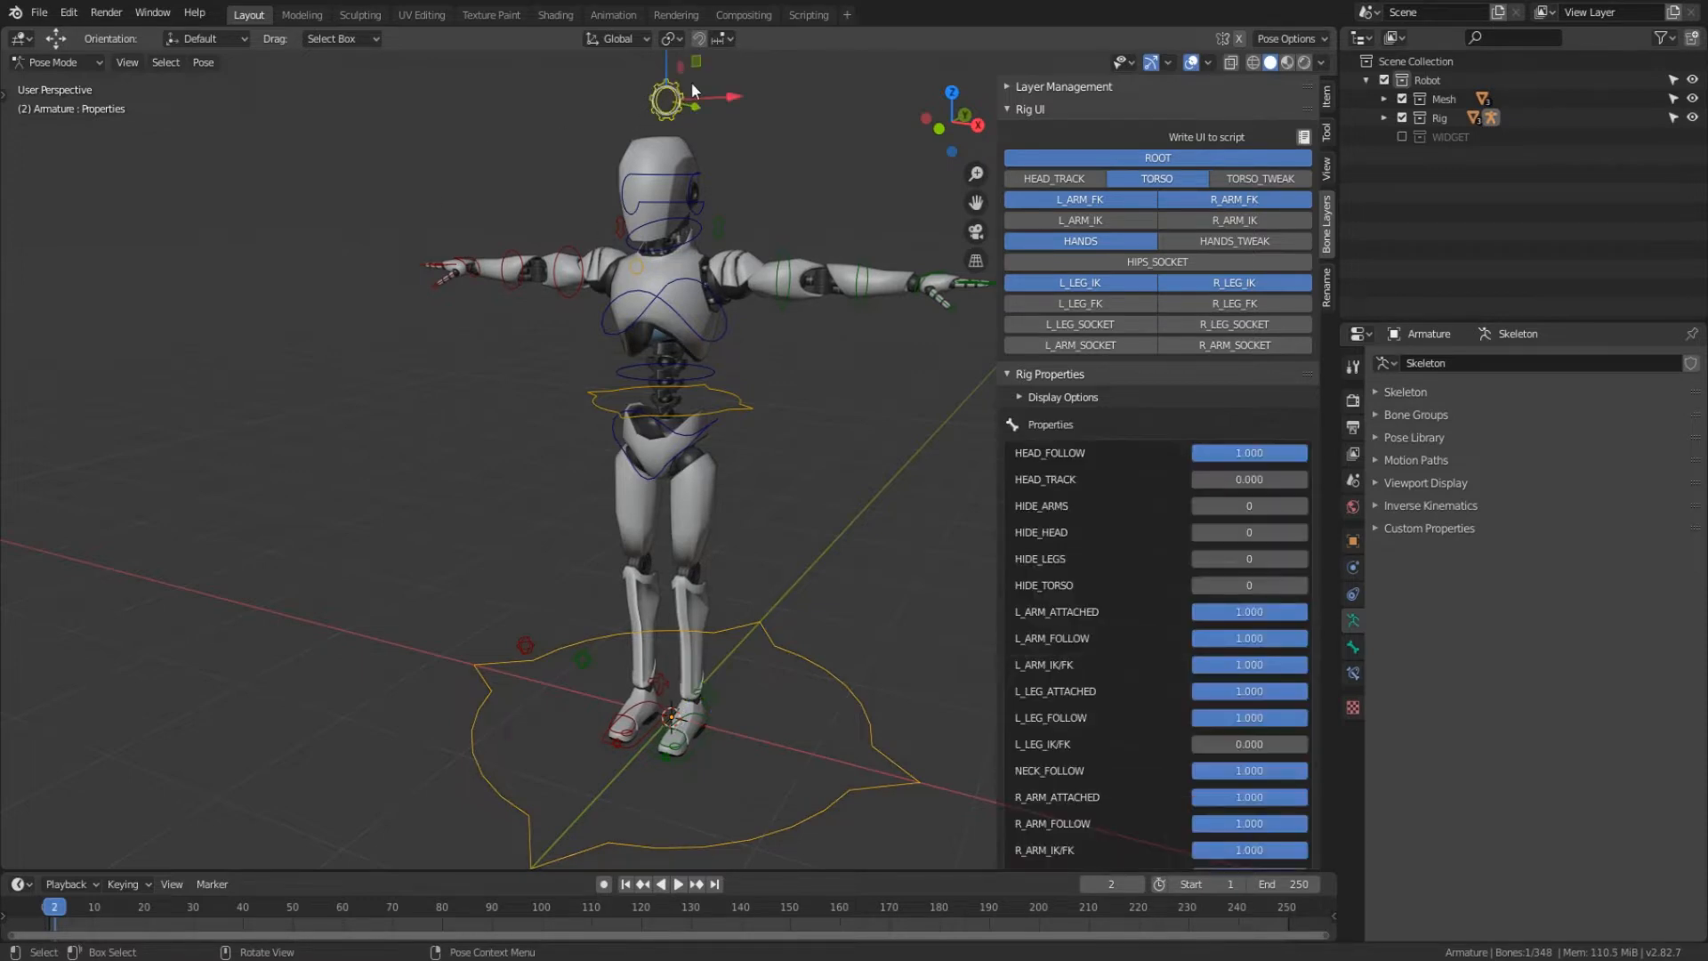
scroll(1188, 580, down, 4)
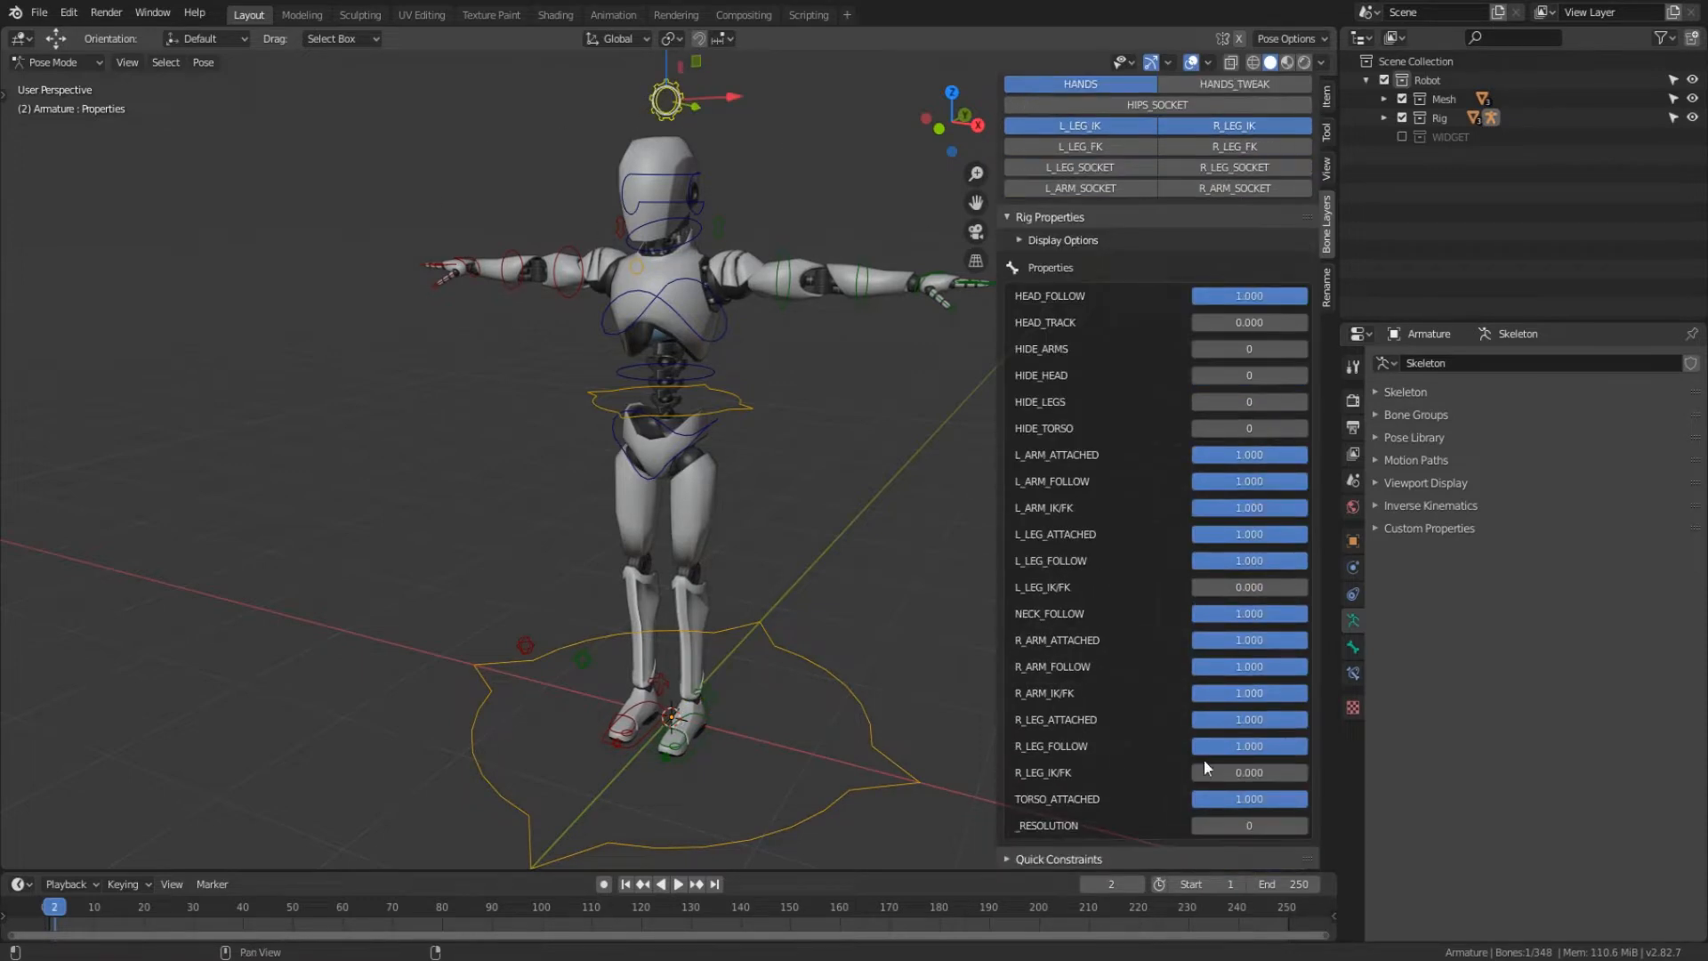
scroll(1147, 701, up, 4)
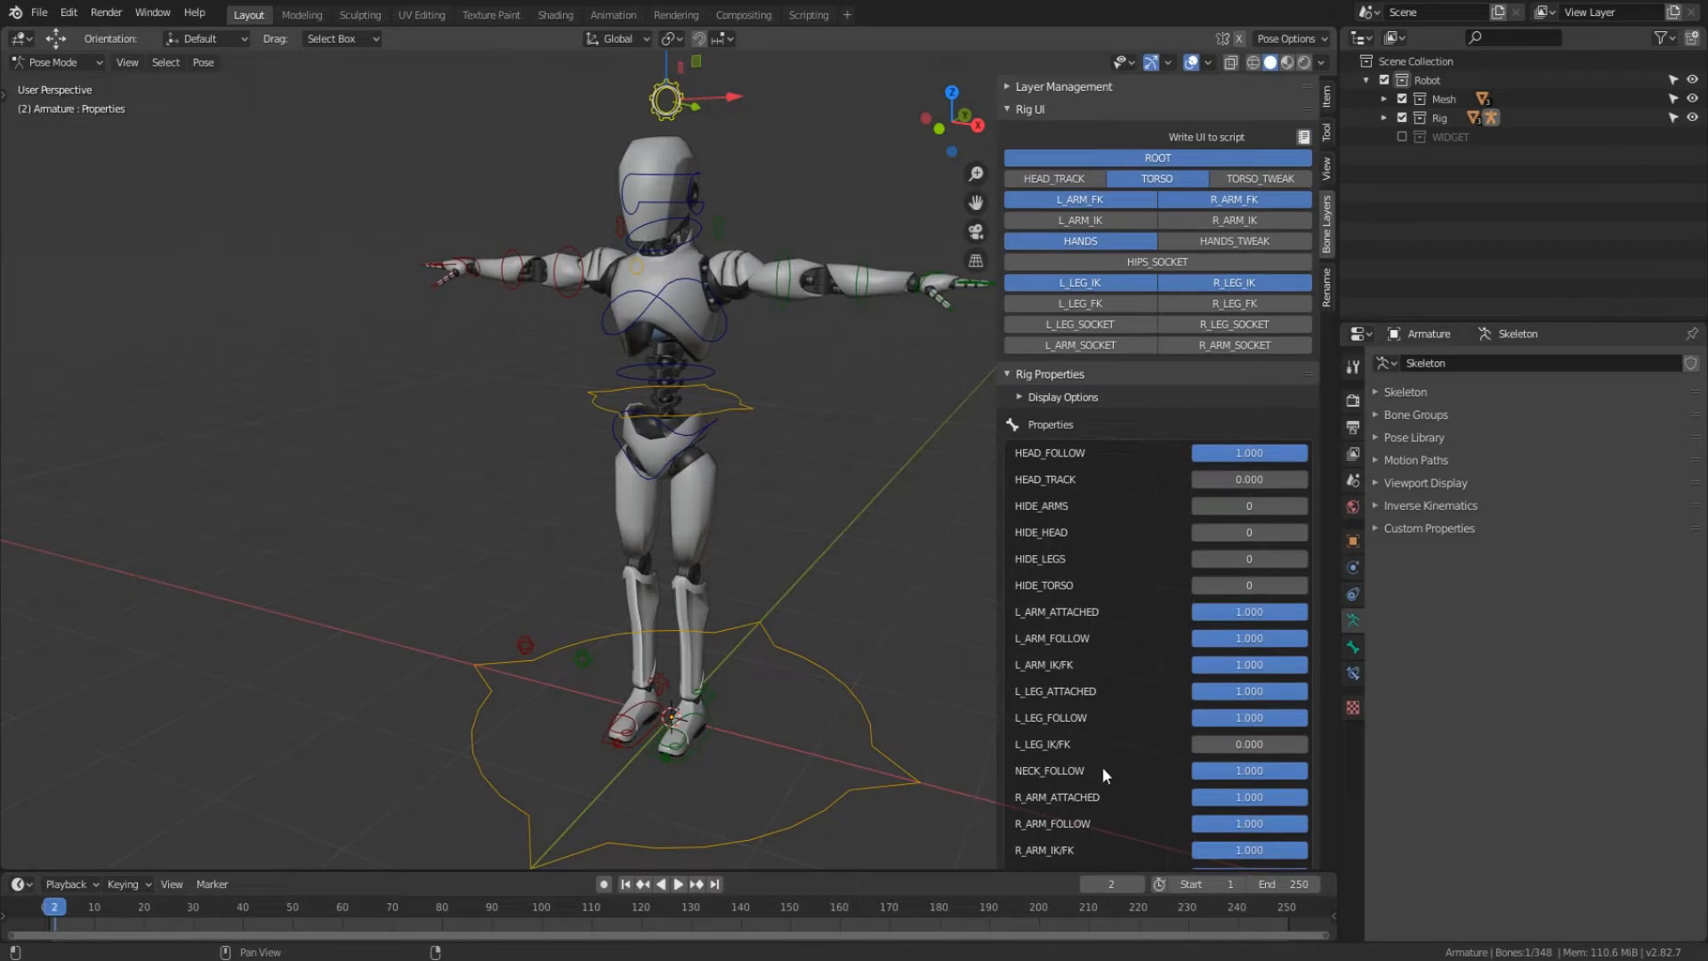
scroll(1189, 643, down, 2)
scroll(1188, 643, up, 3)
scroll(1112, 738, down, 3)
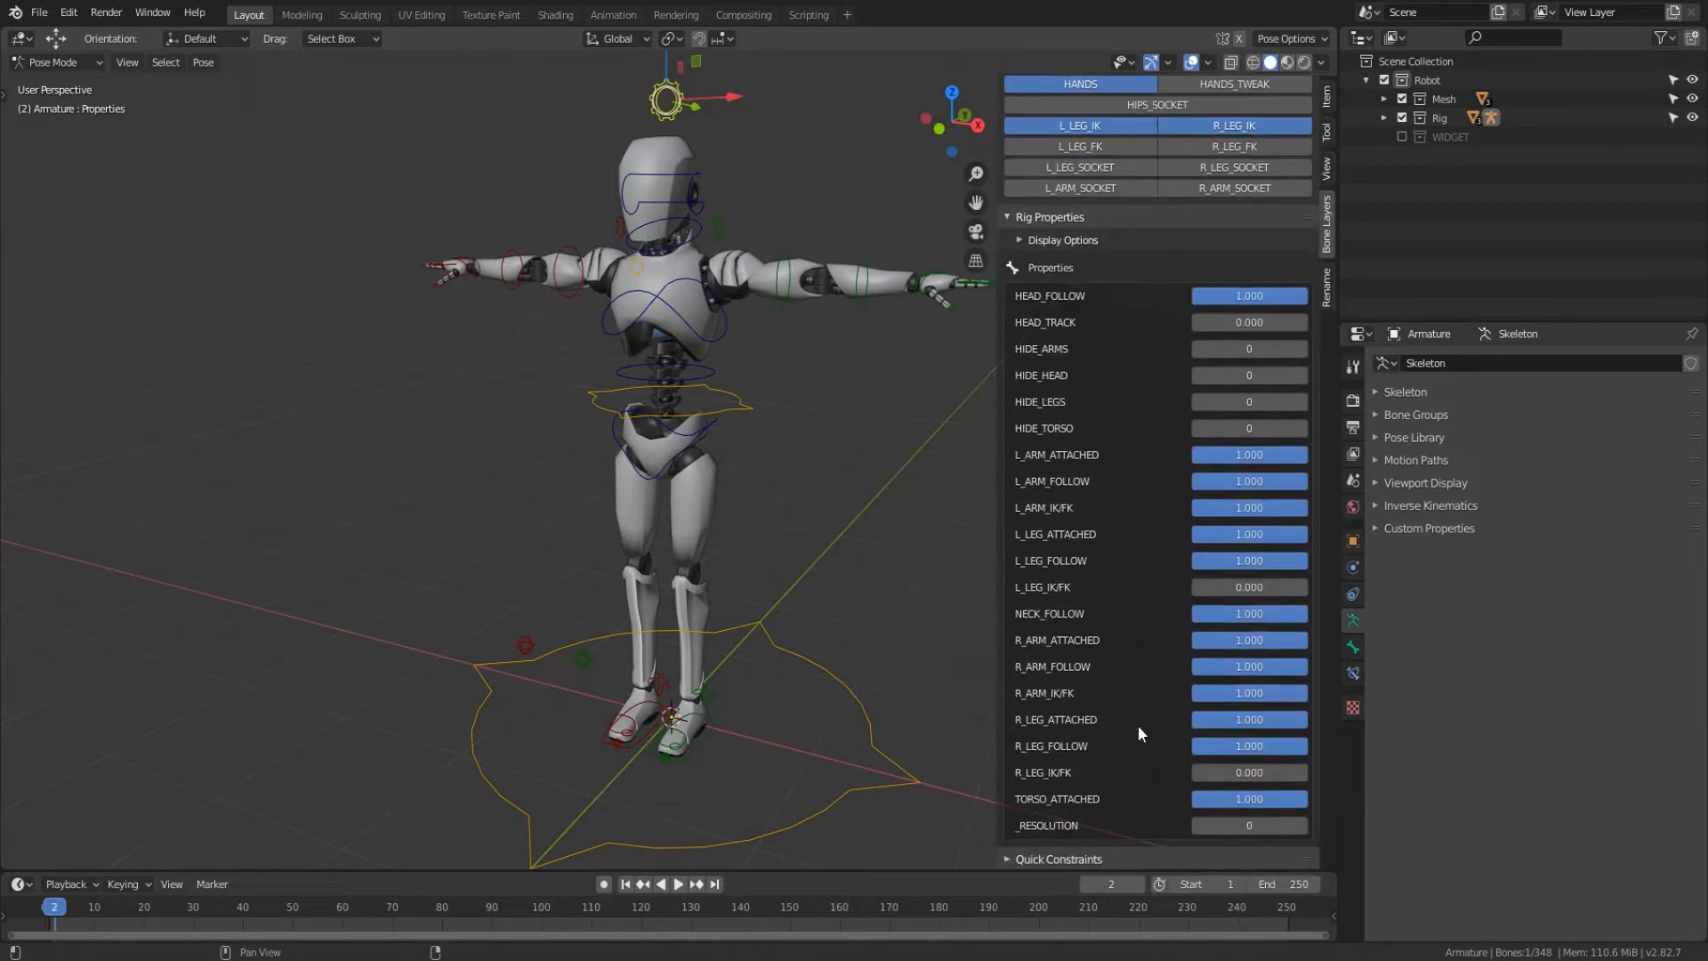
scroll(1137, 676, up, 3)
middle_drag(765, 404, 861, 425)
click(852, 429)
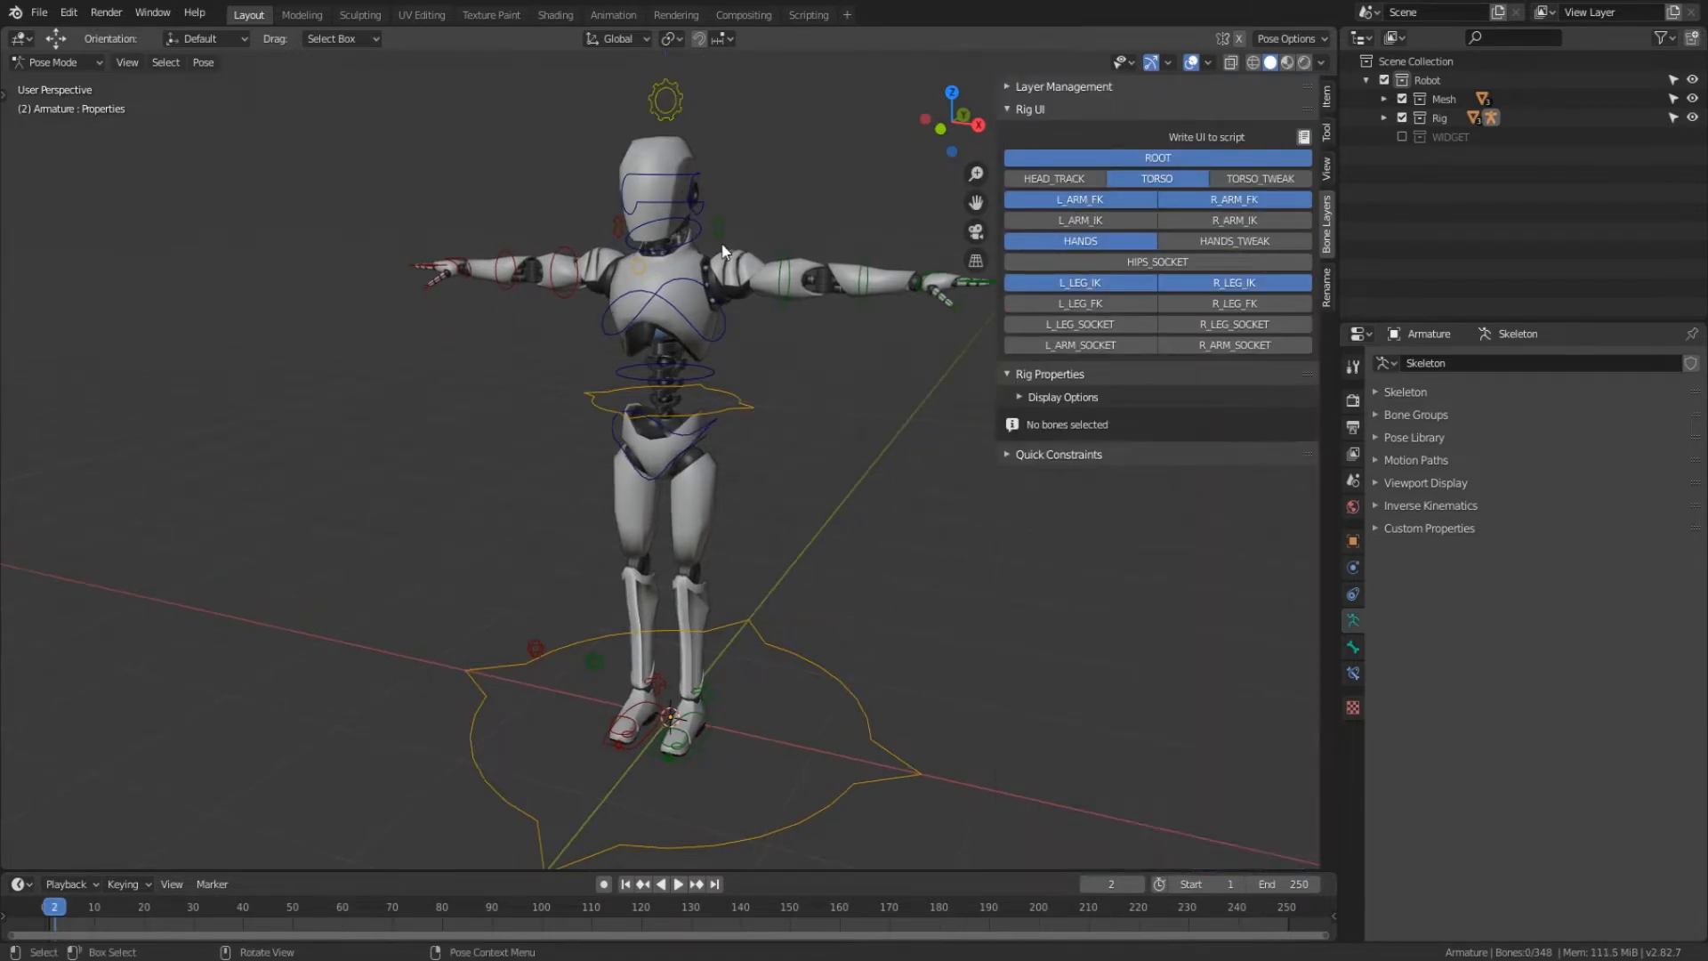
- Try moving the torso control around the waist and undo the move
mouse_move(726, 258)
middle_down()
mouse_move(776, 253)
mouse_move(728, 256)
middle_up()
click(734, 415)
scroll(779, 480, up, 3)
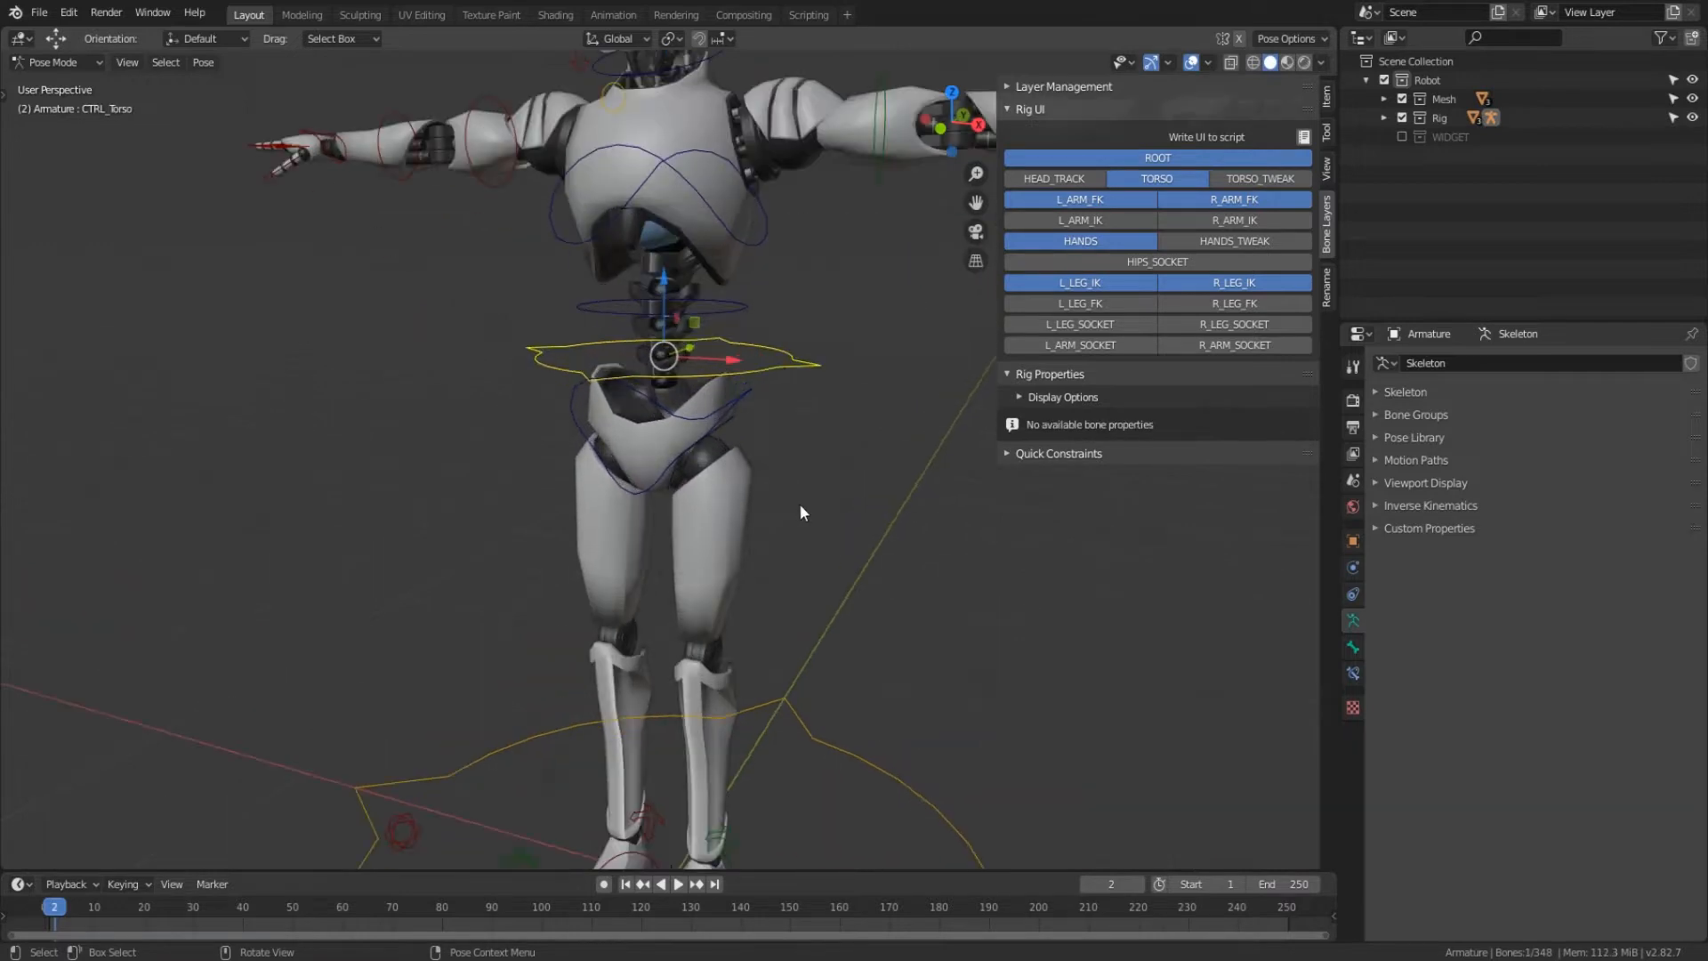
middle_drag(799, 503, 656, 601)
drag(625, 567, 772, 649)
key(ctrl+z)
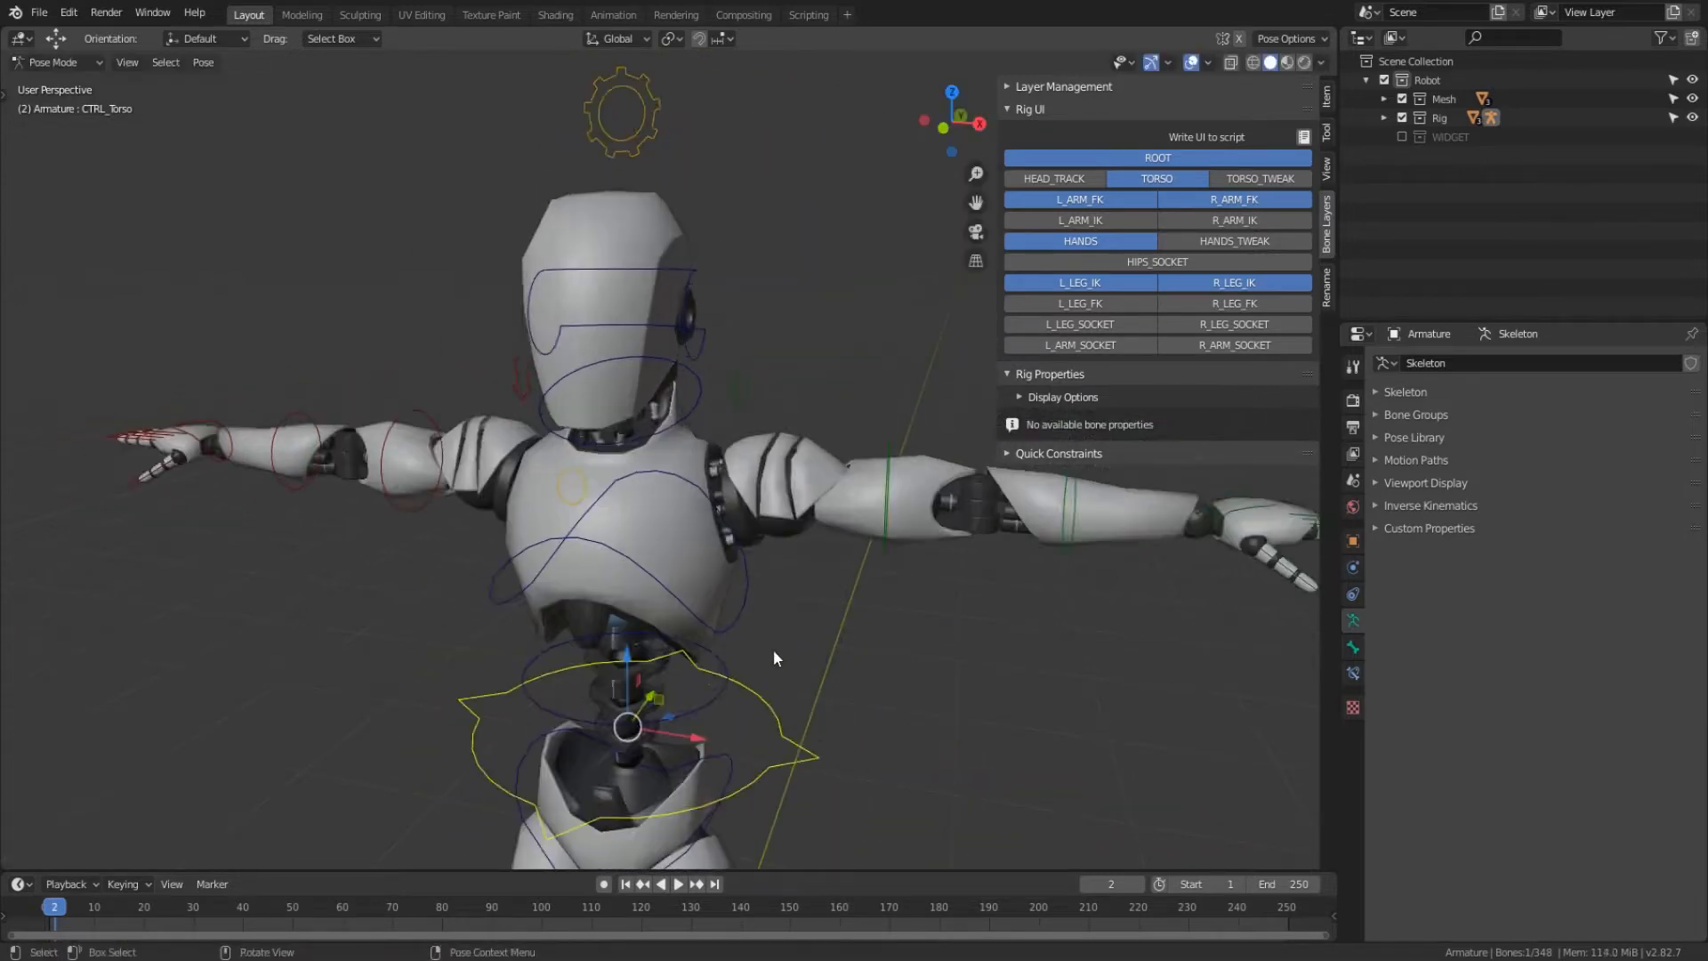
- Tilt the hips control about 22° to one side, rotate it back the other way, and clear its rotation
scroll(777, 665, down, 1)
shift+middle_drag(761, 660, 836, 583)
scroll(792, 623, up, 3)
click(835, 583)
key(r)
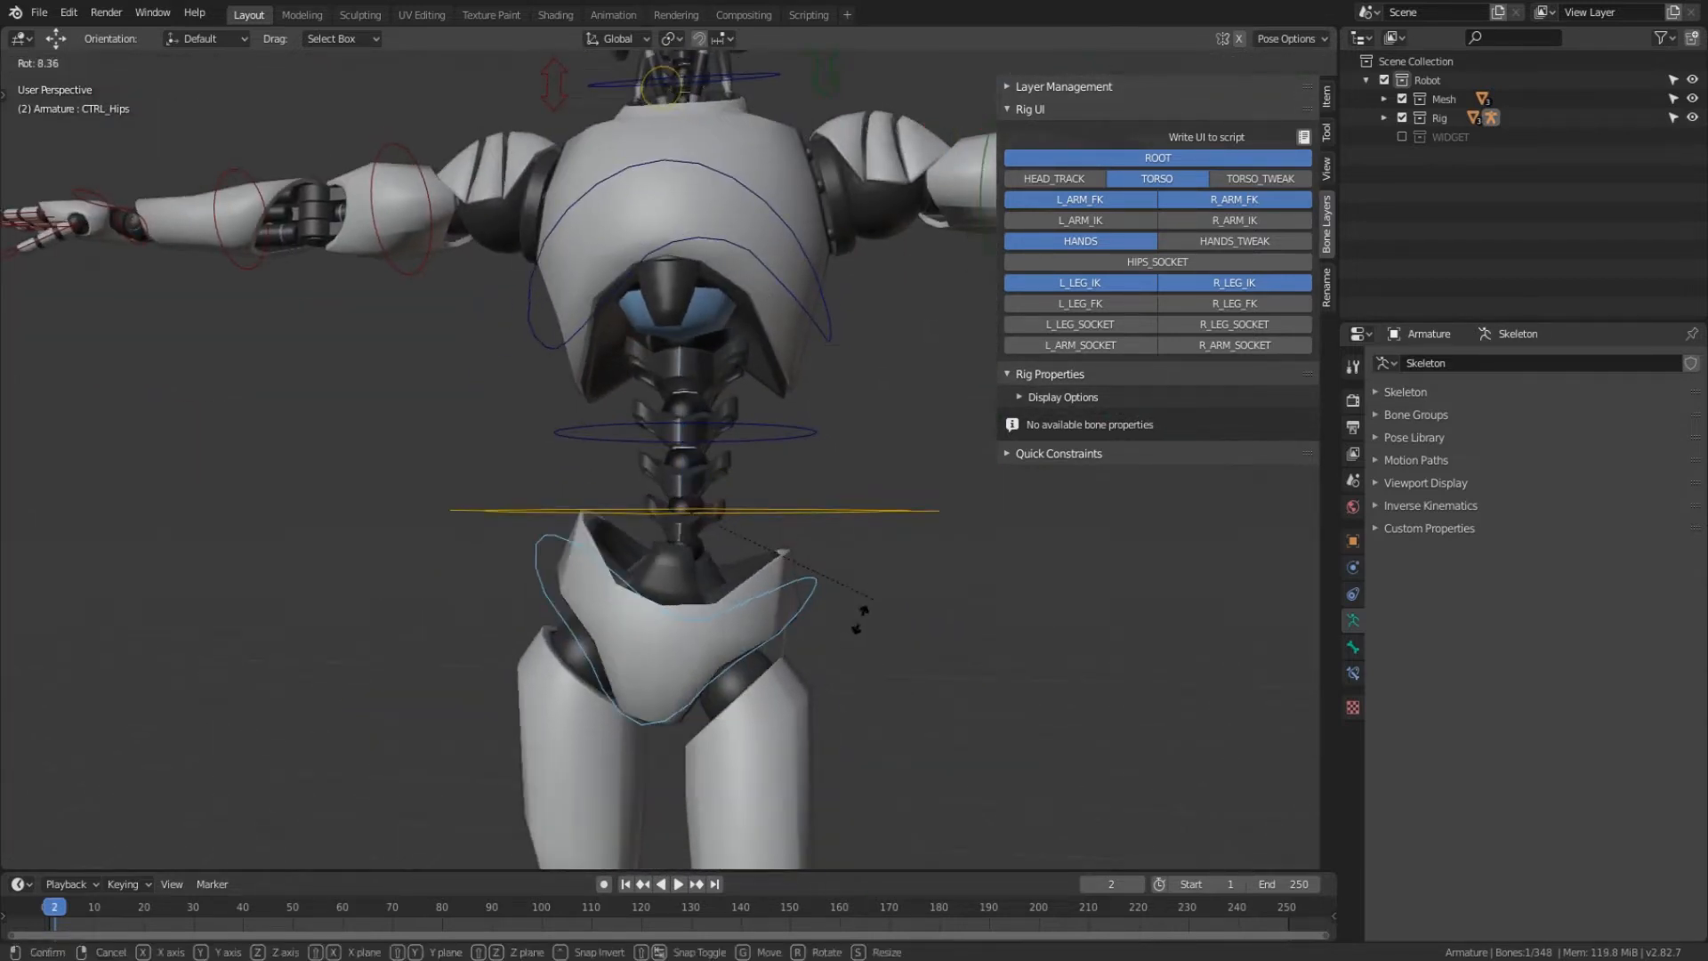
click(667, 656)
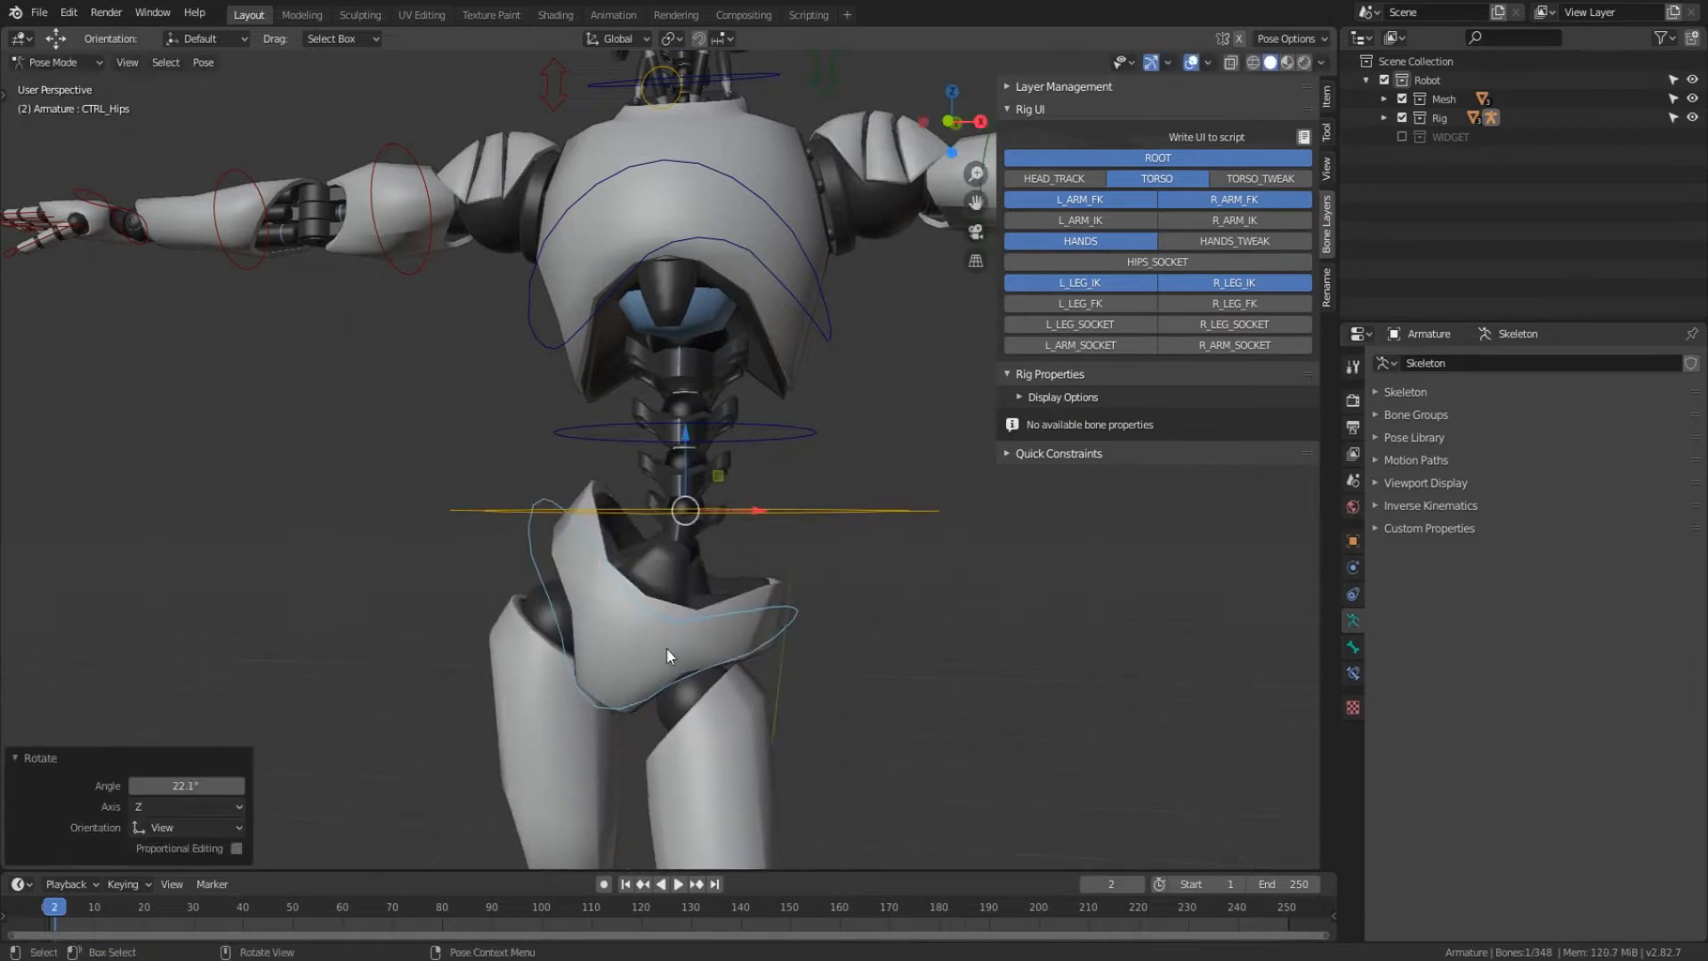
key(r)
click(888, 525)
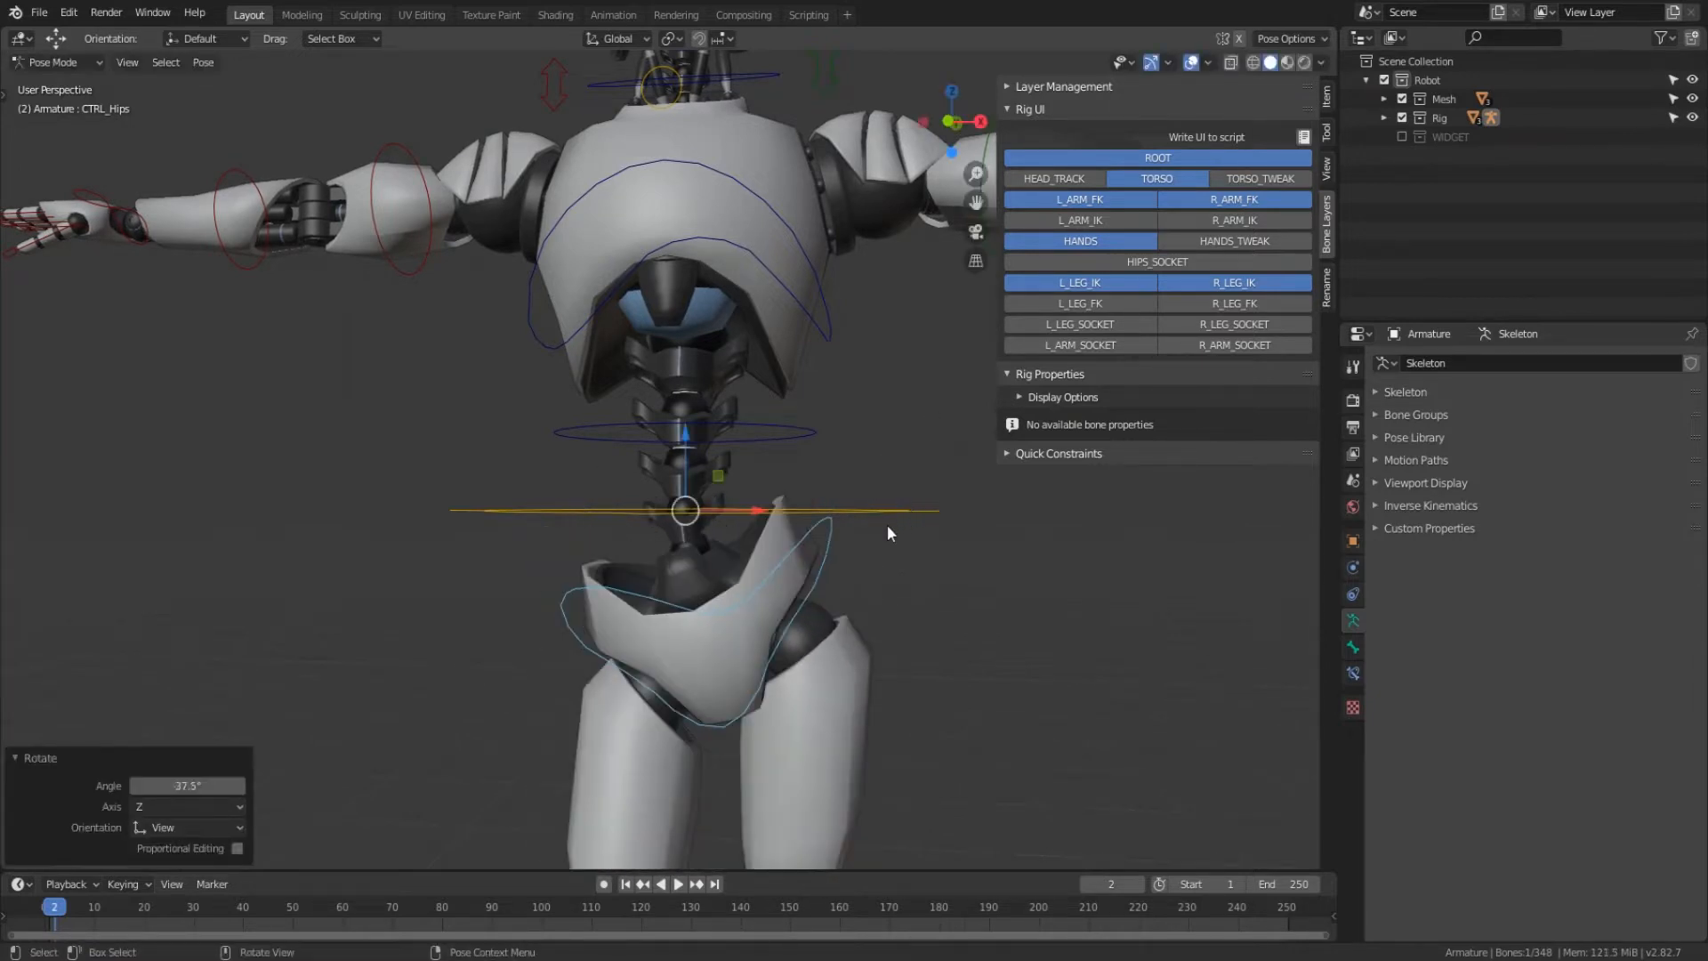
key(alt+r)
- Try rotating the chest and spine controls, cancelling each rotation
click(831, 335)
key(r)
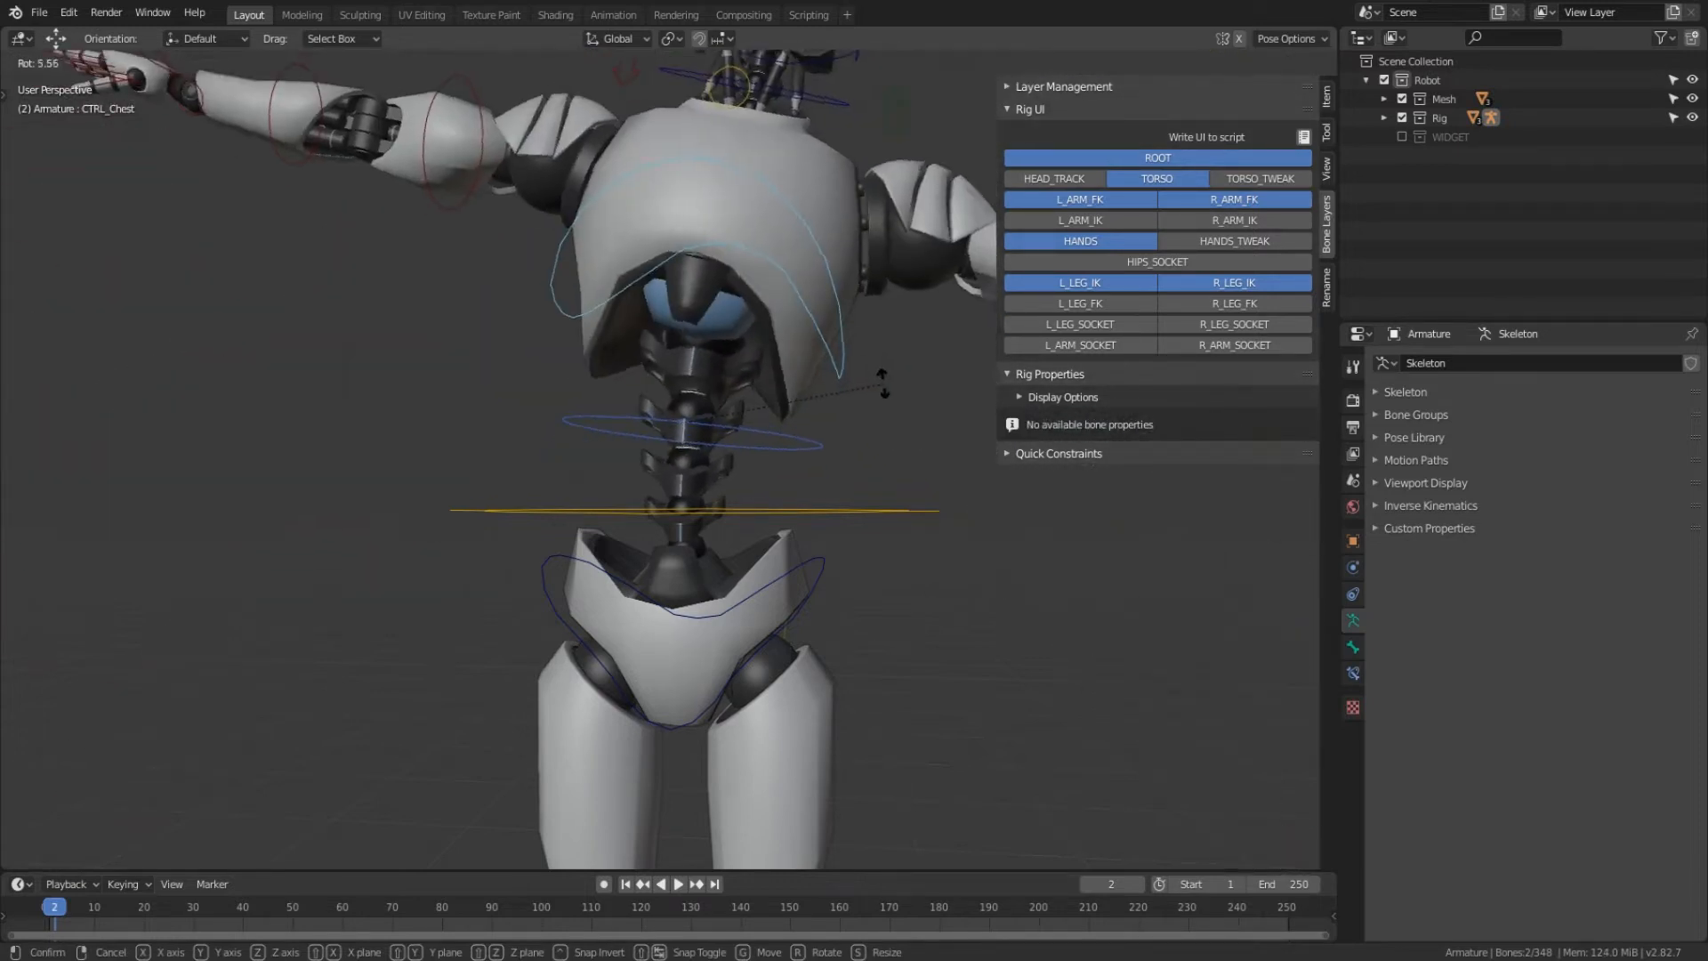
right_click(869, 352)
click(809, 433)
key(r)
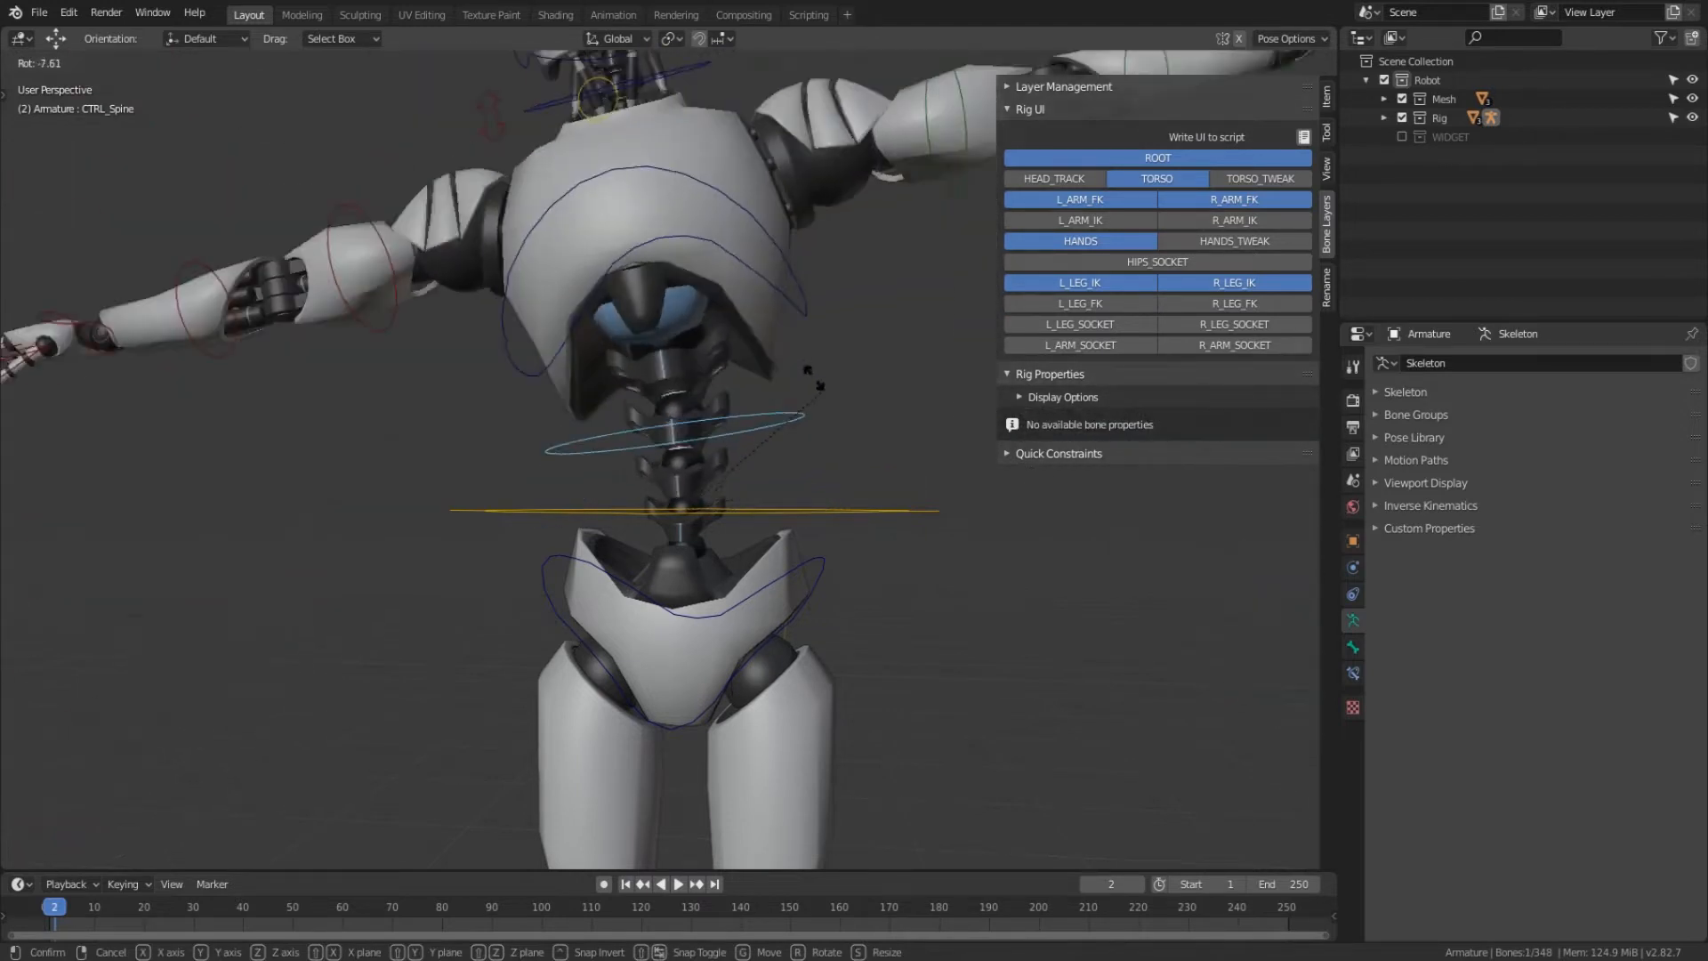
right_click(833, 372)
click(833, 340)
key(r)
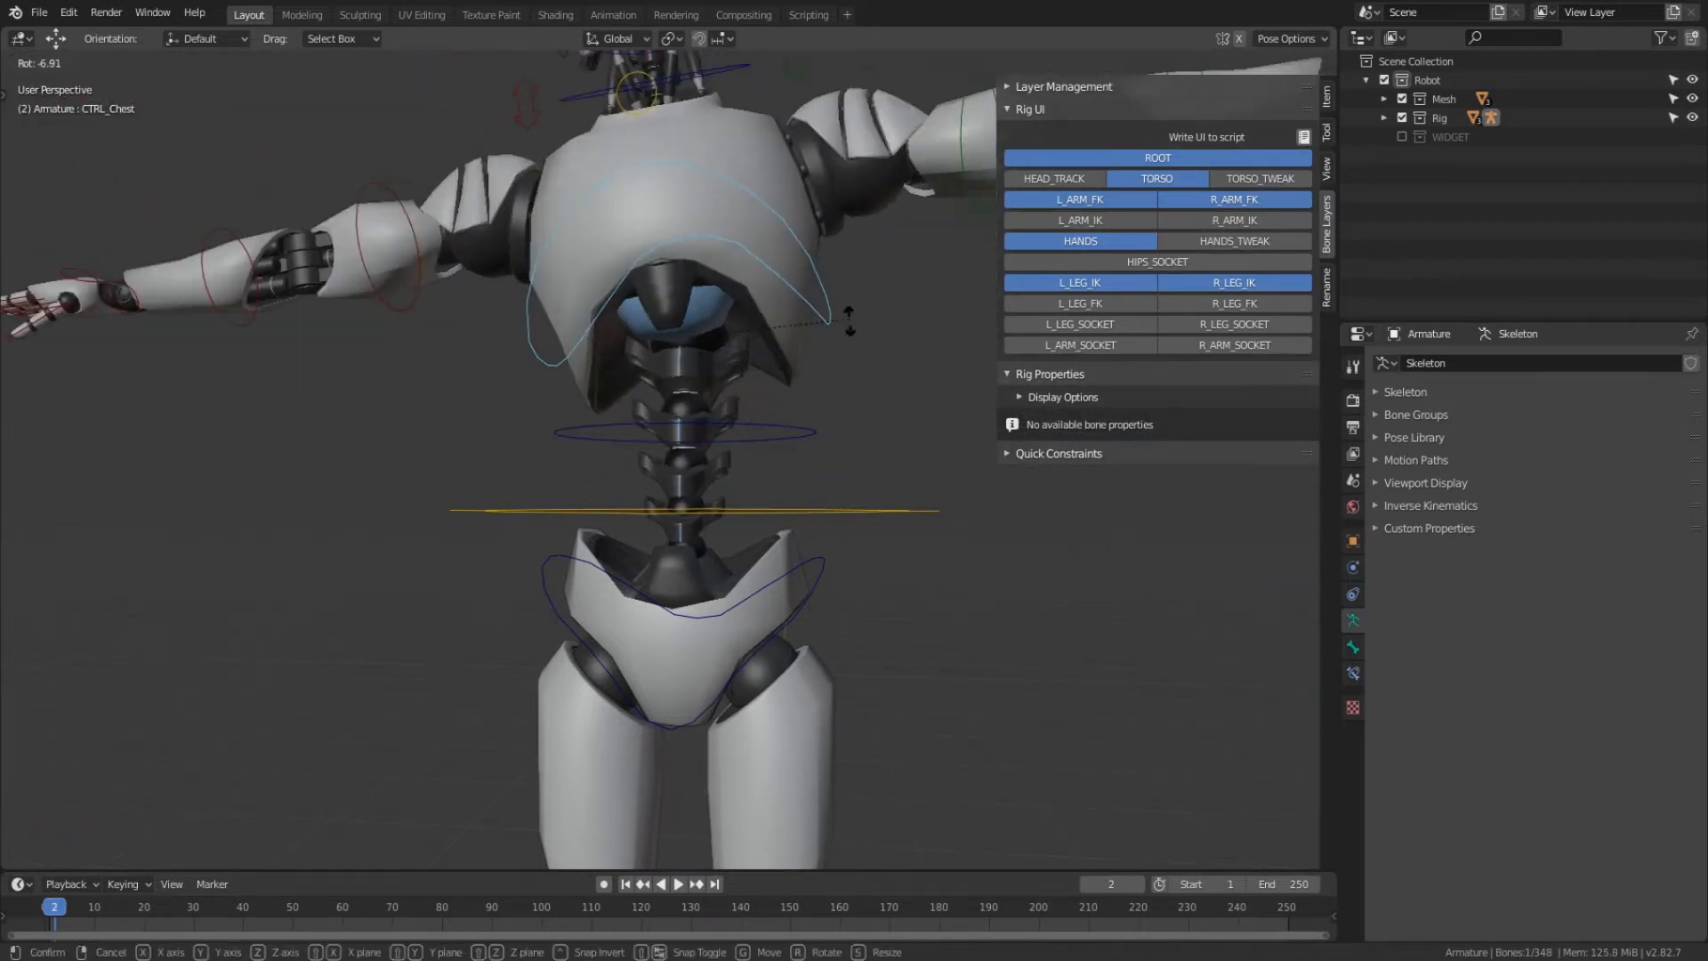
right_click(808, 372)
- Rotate the chest and spine controls together about 15.7° in the front view, bend them in the side view, and deselect all
middle_drag(807, 372, 859, 522)
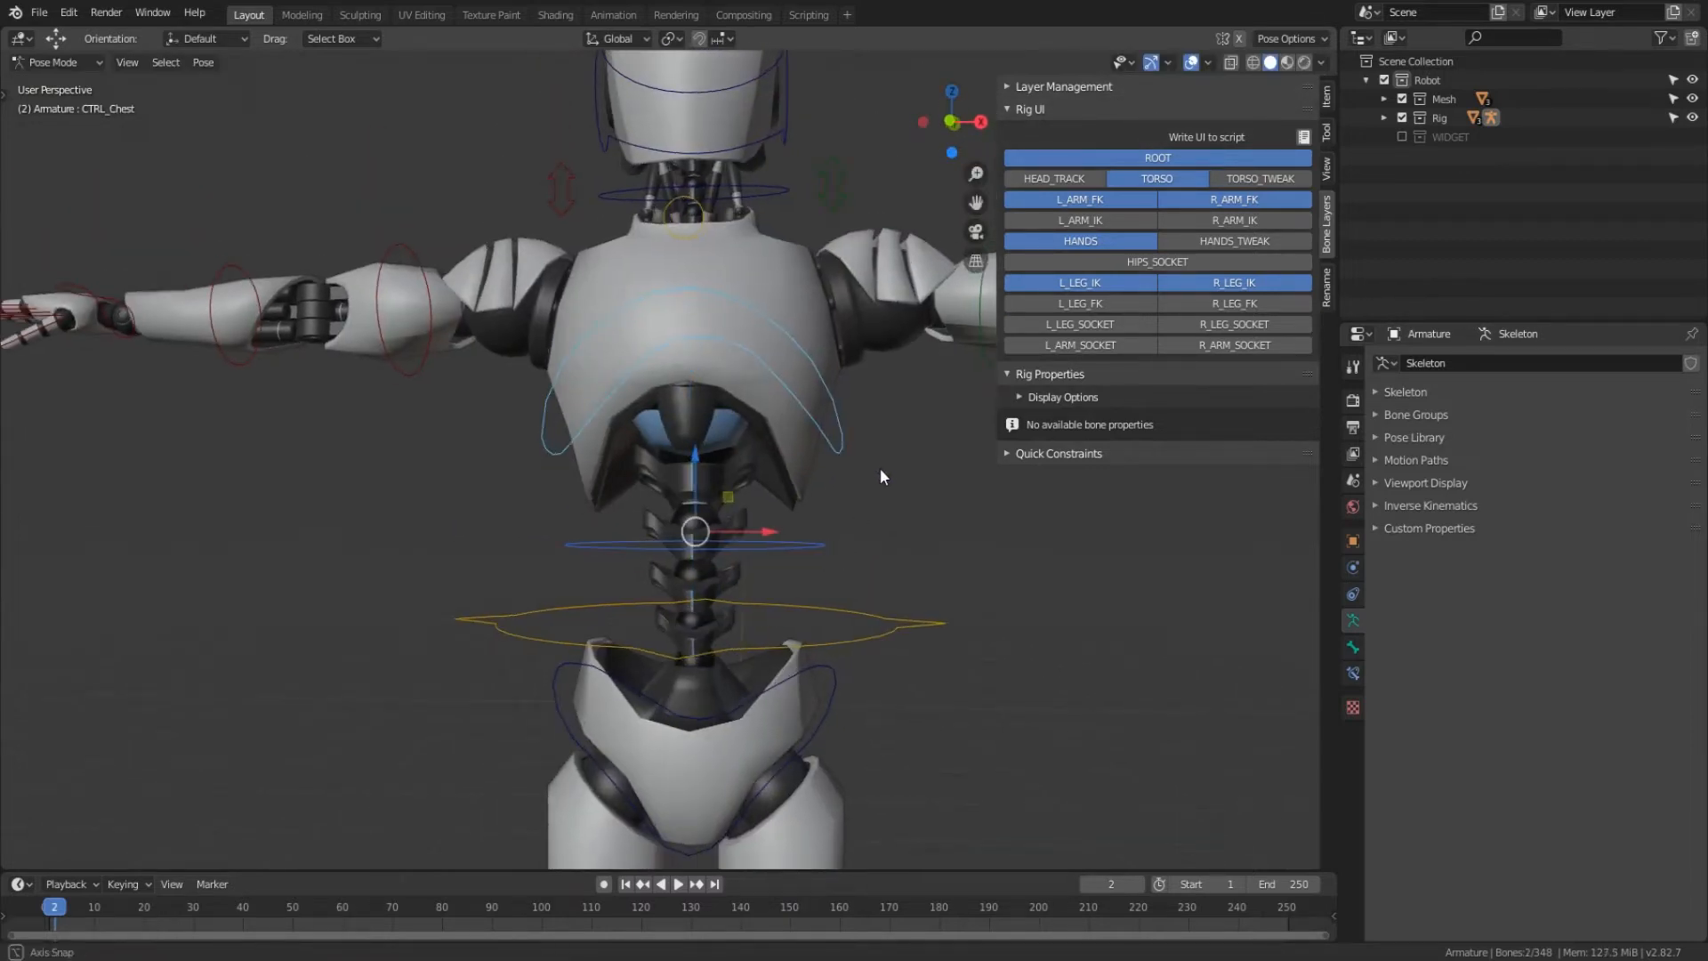
key(r)
click(916, 533)
middle_drag(916, 534, 799, 450)
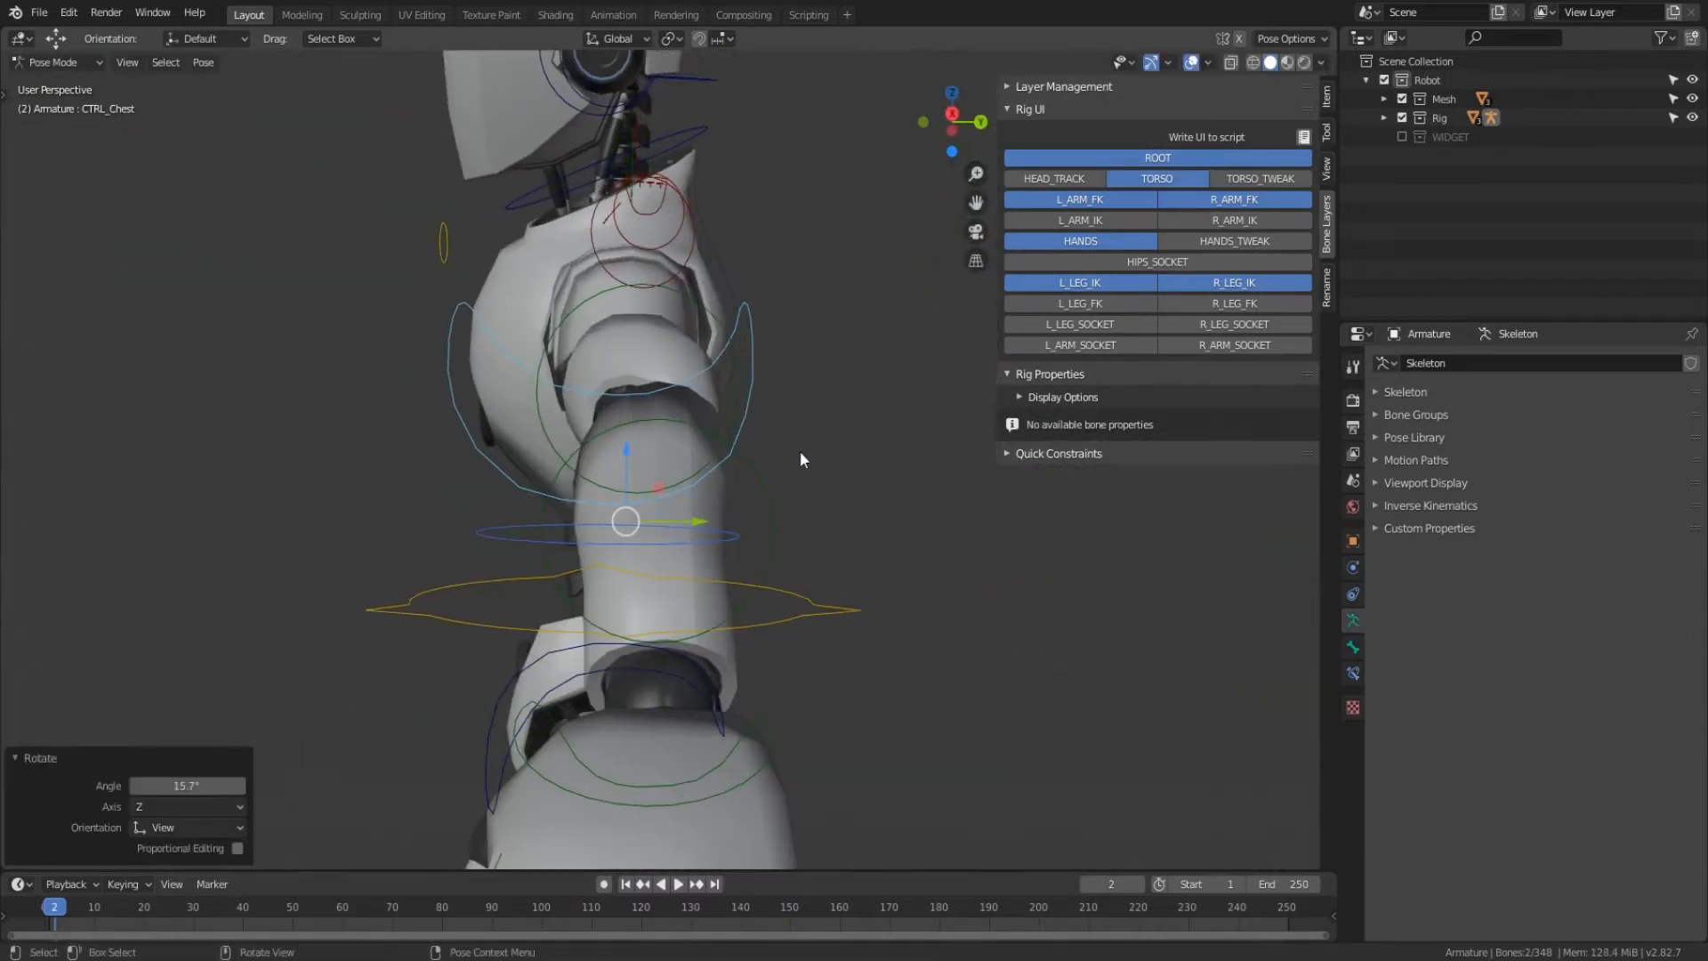
key(r)
click(738, 556)
middle_drag(739, 556, 703, 589)
key(alt+a)
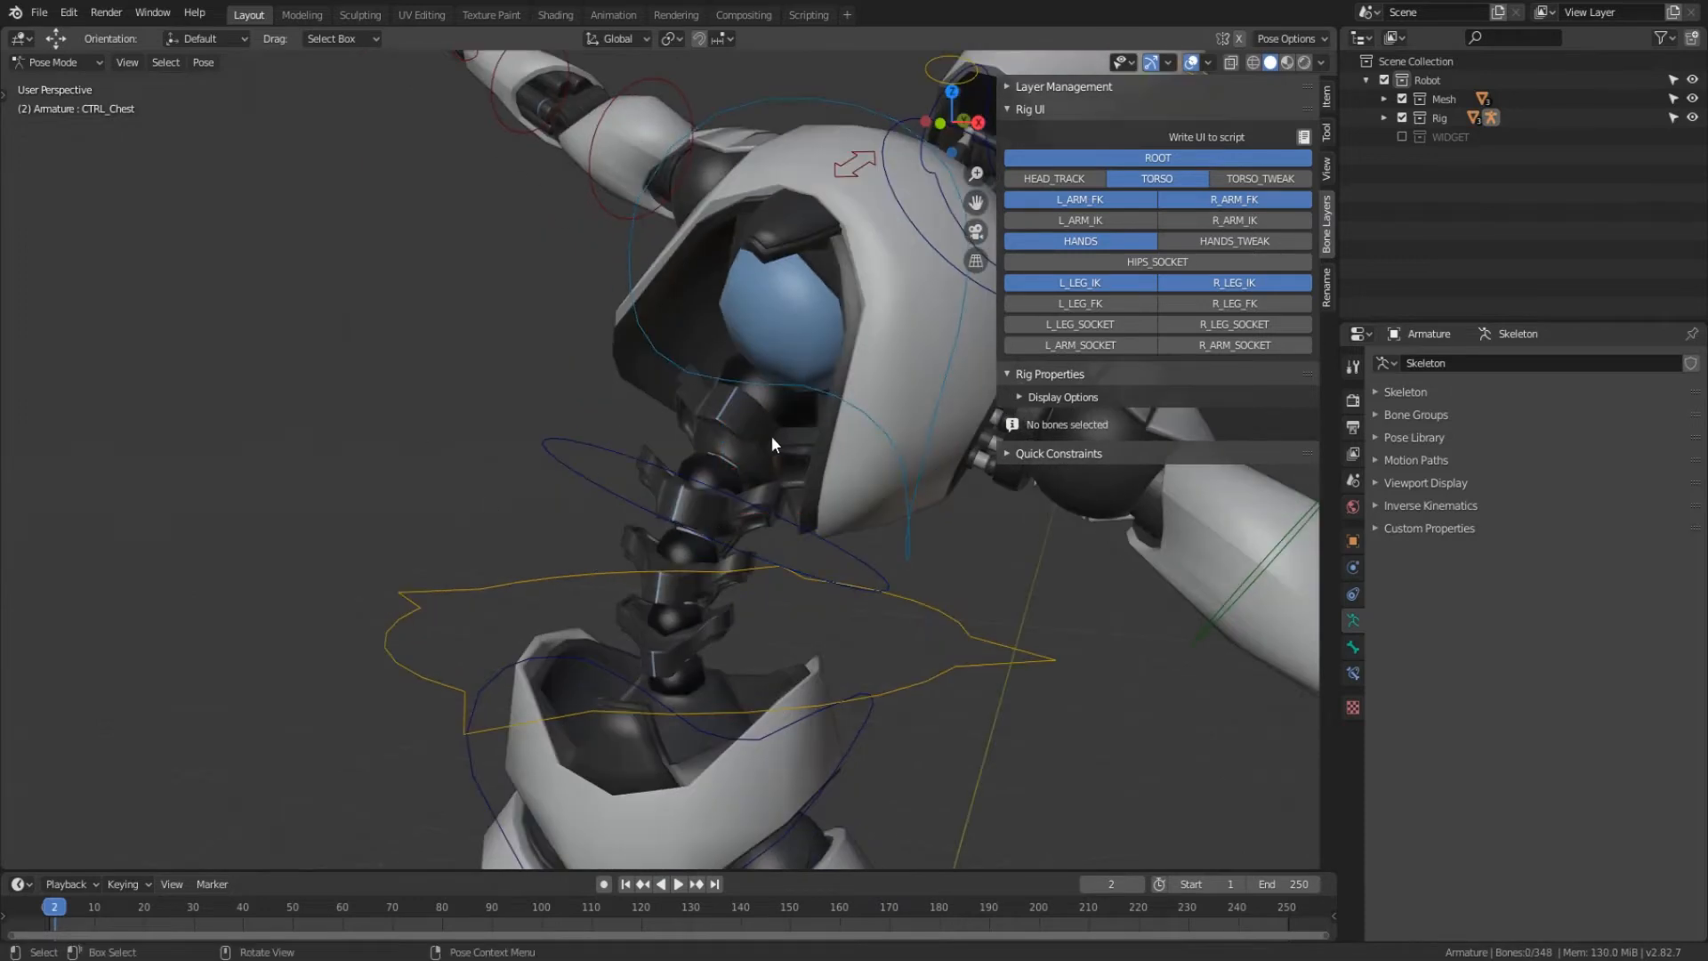
- Show the TORSO_TWEAK control layer and try sliding the second spine tweak control along the X axis
scroll(772, 435, down, 5)
scroll(786, 407, up, 5)
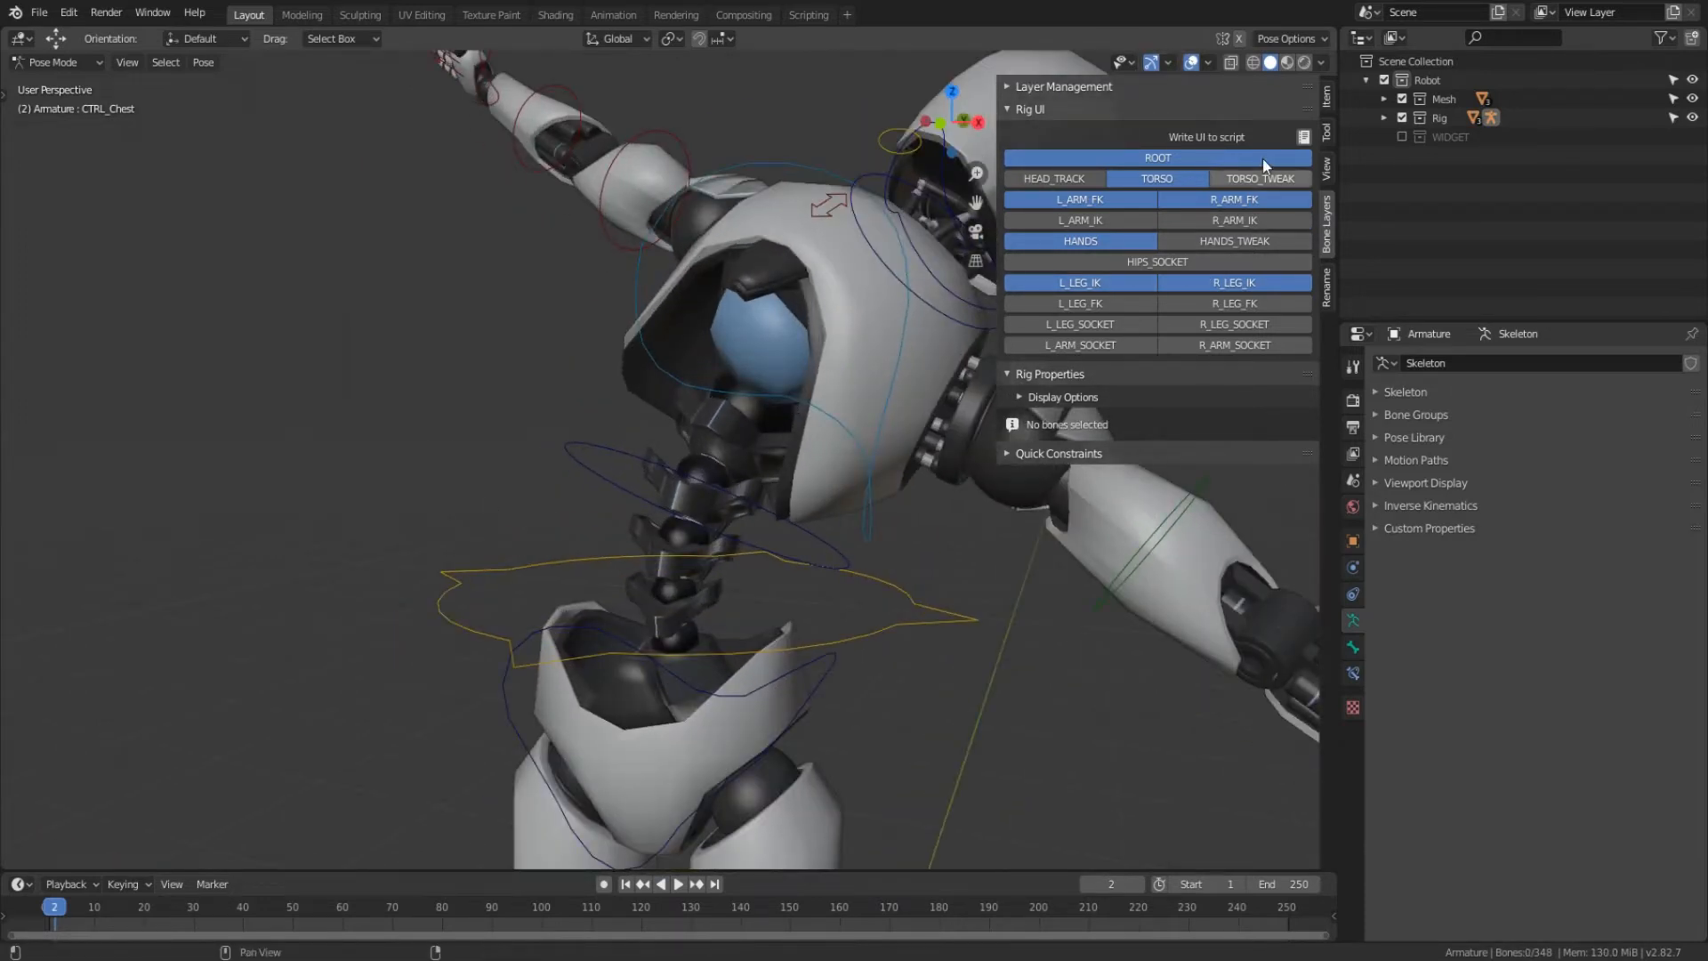
middle_drag(729, 427, 706, 504)
click(752, 492)
key(g)
key(x)
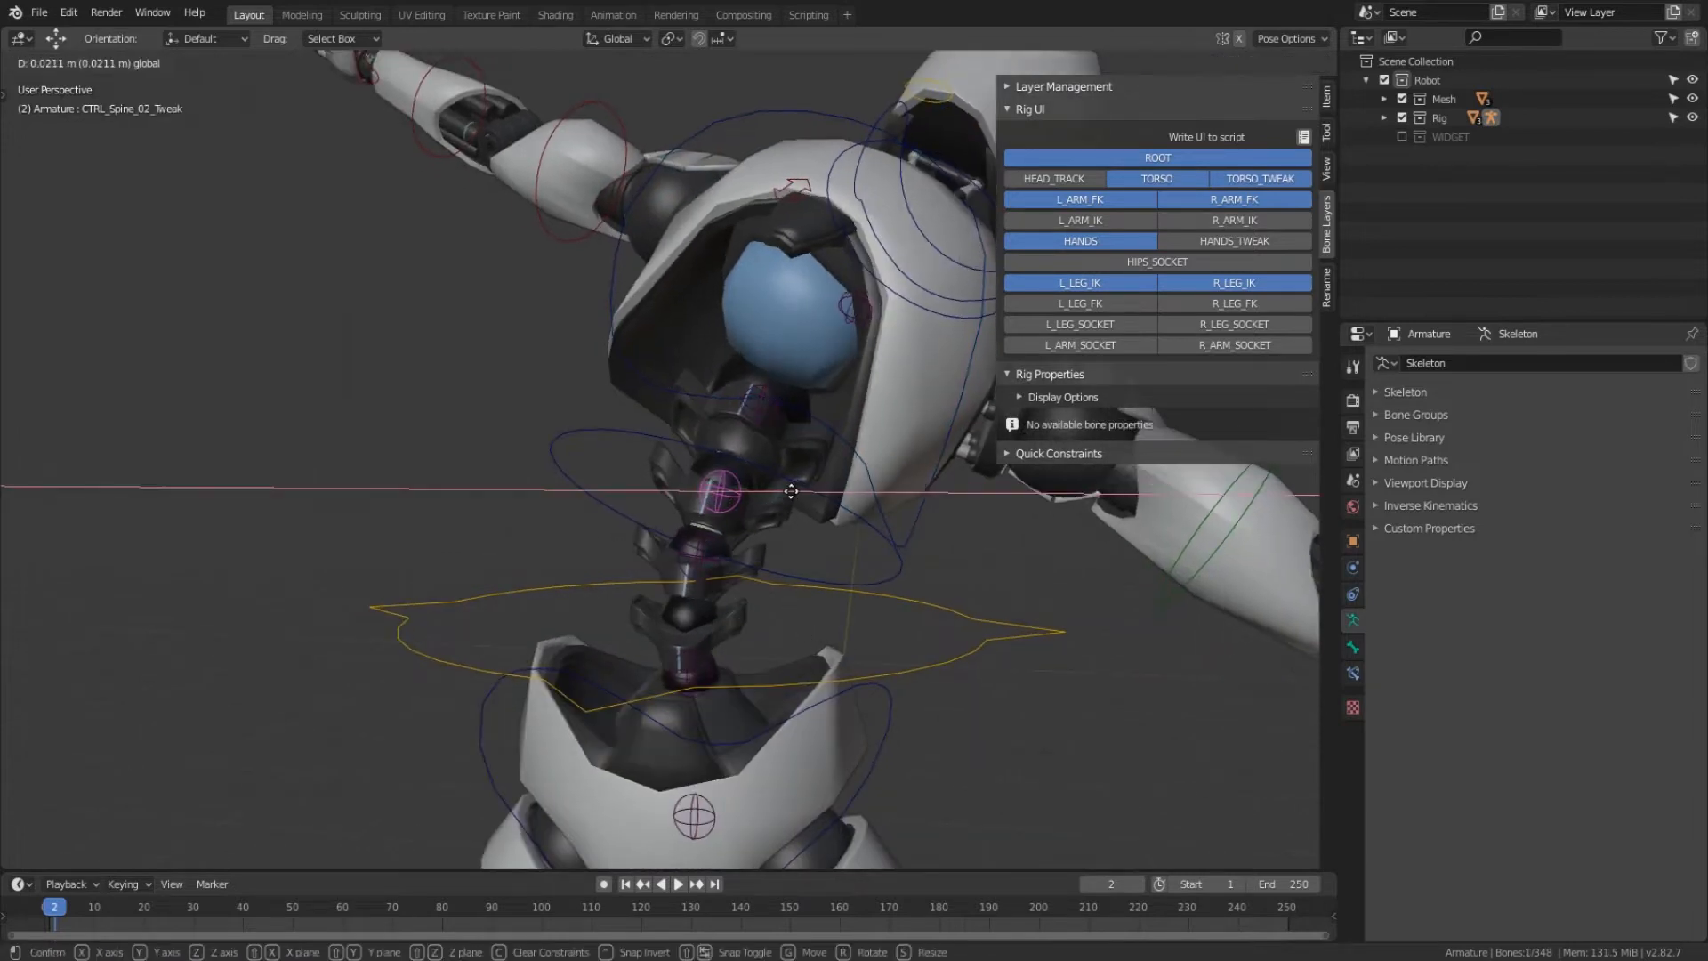
click(706, 566)
- Try sliding the first spine tweak control along the X axis
click(702, 566)
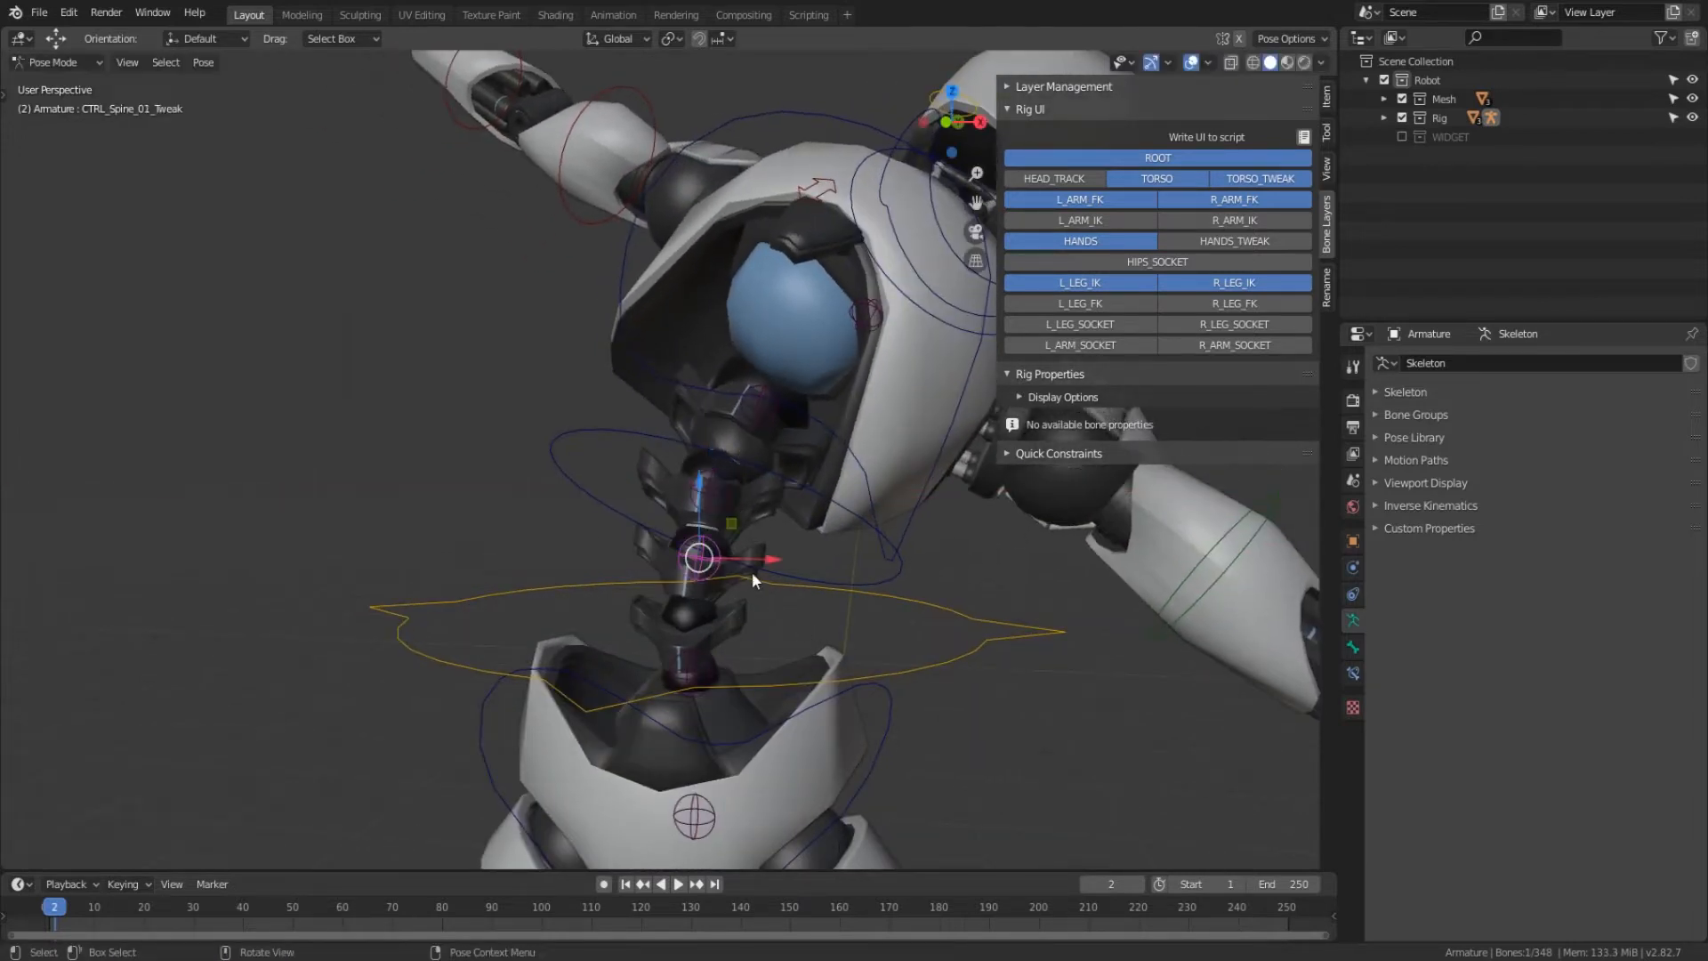
key(g)
key(x)
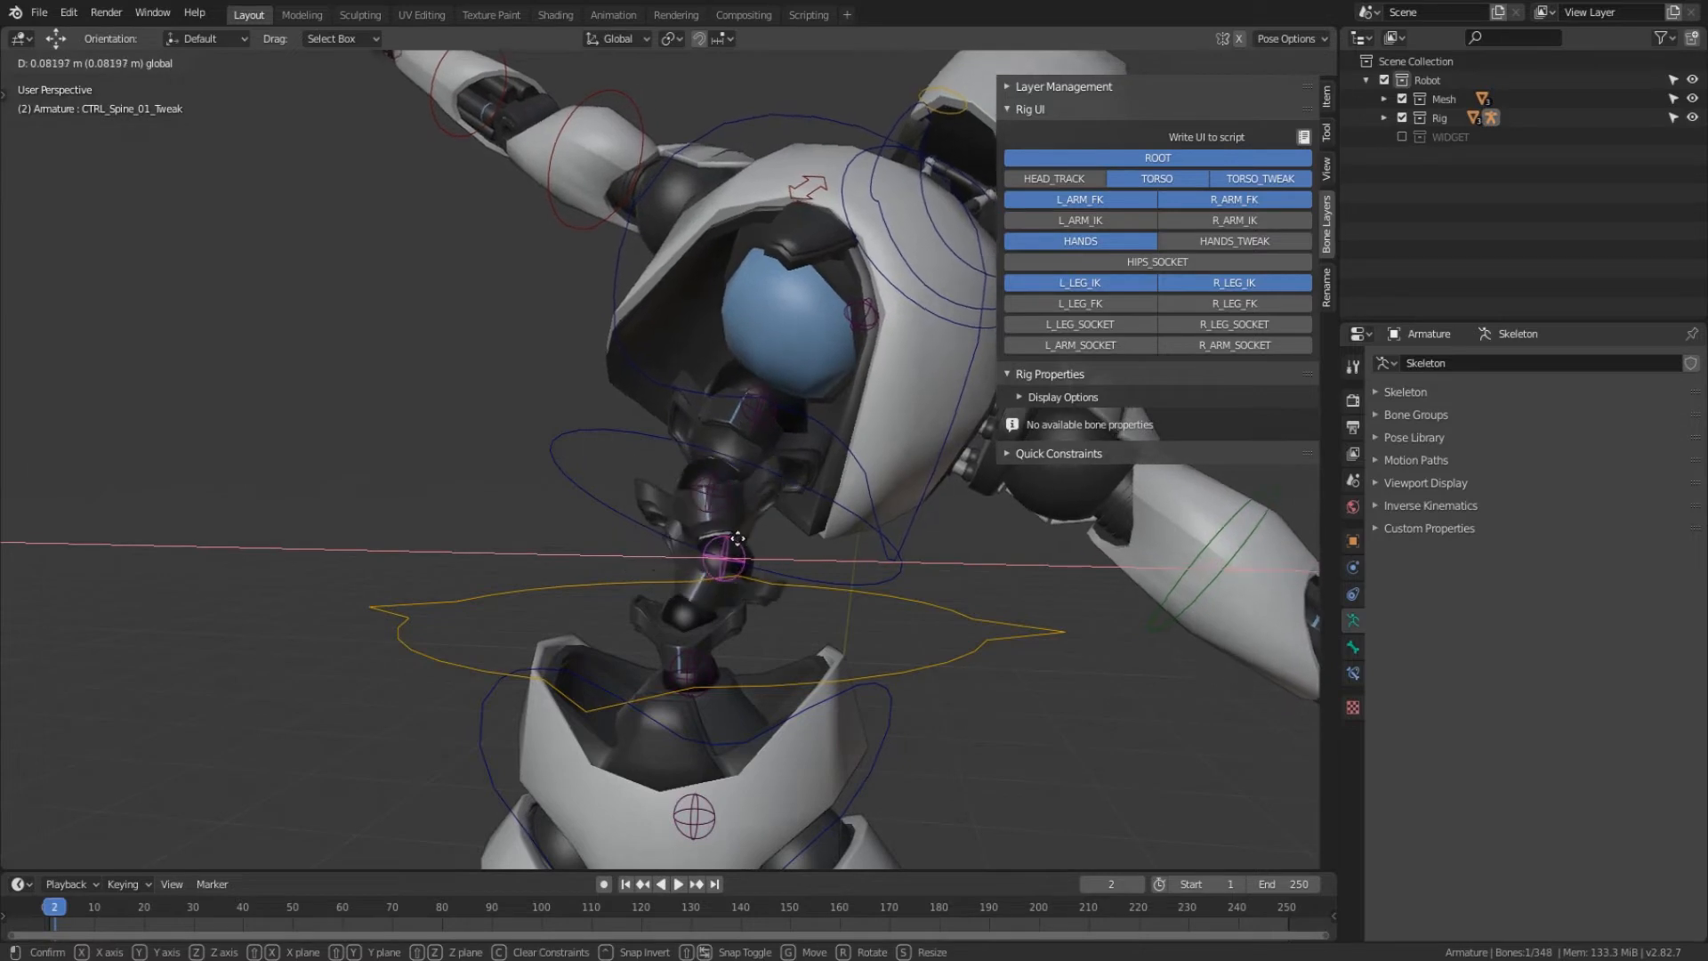
click(701, 660)
- Shift the two hips tweak controls along the negative X axis, first the upper one and then the lower one
click(692, 669)
key(g)
key(x)
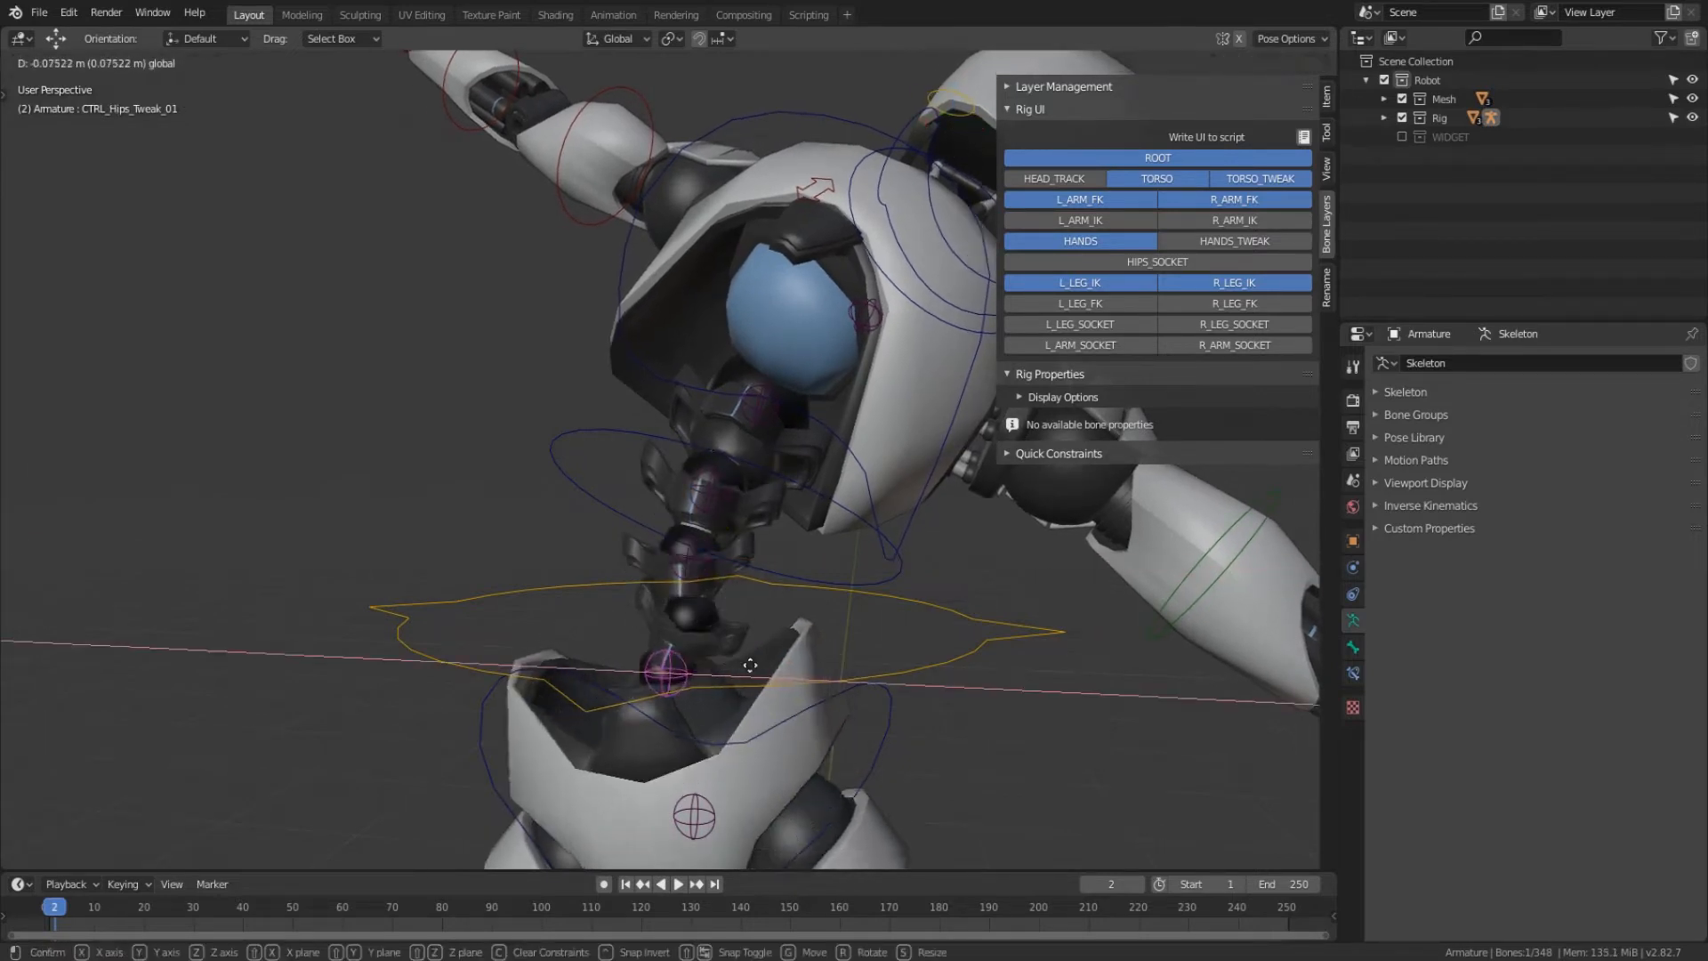
click(708, 830)
click(713, 825)
key(g)
key(x)
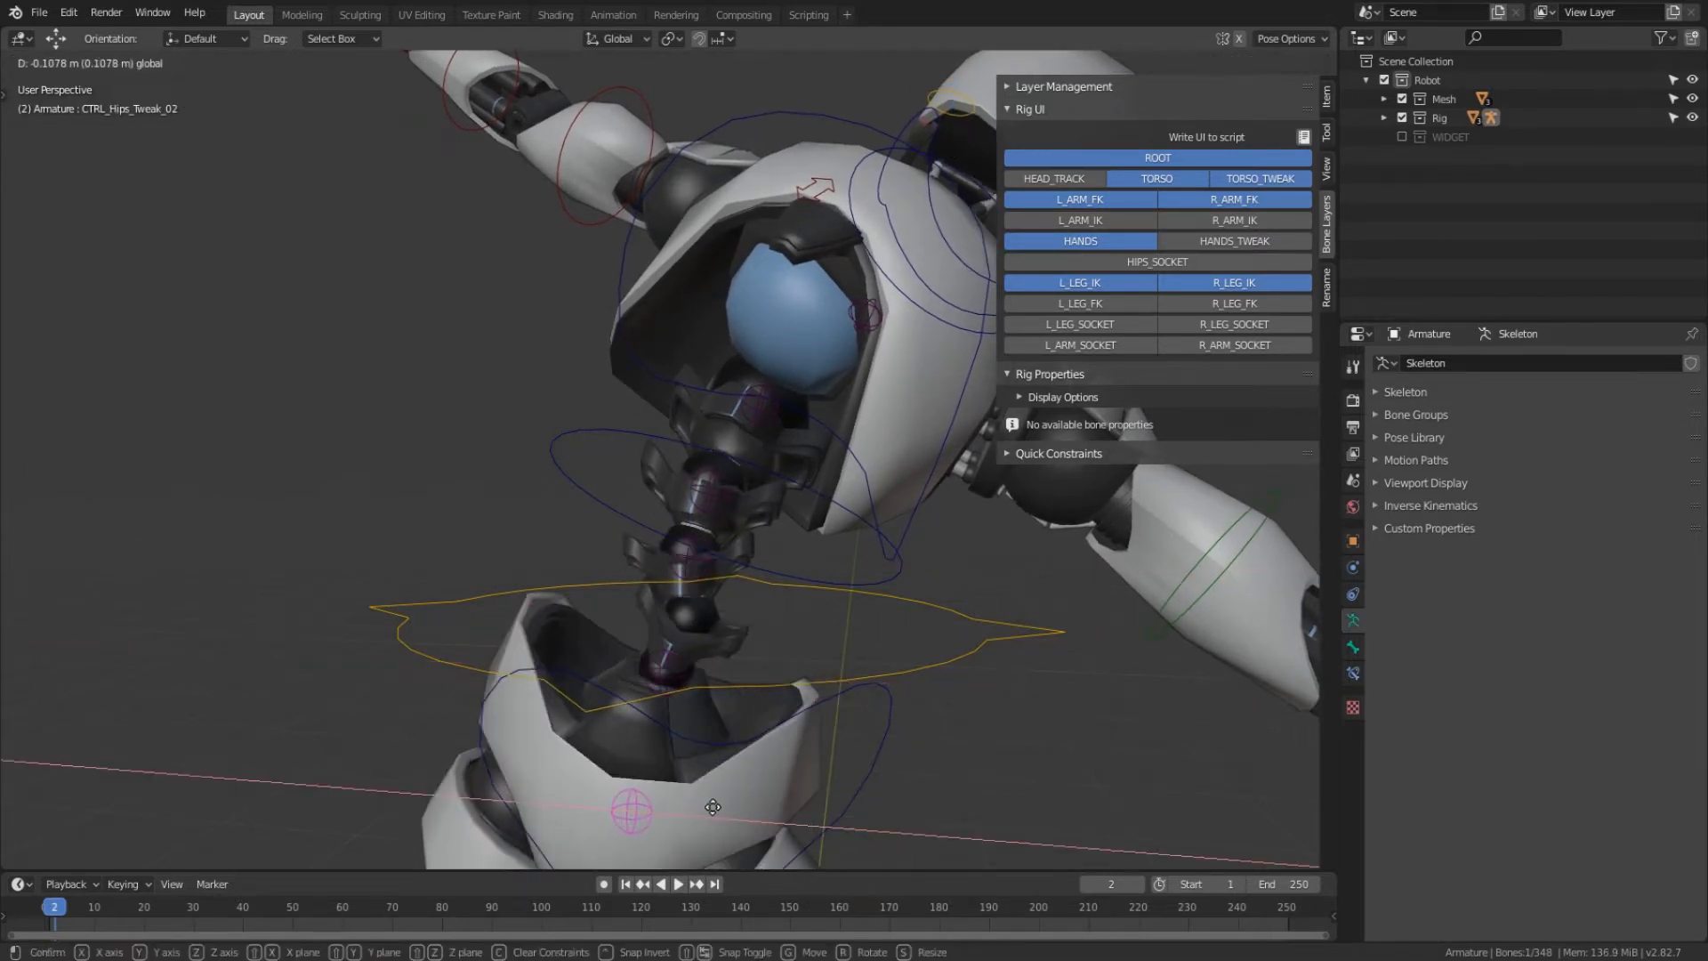
click(729, 815)
- Nudge the chest tweak control along the X axis, and try the same with the second spine tweak control
click(861, 335)
key(g)
key(x)
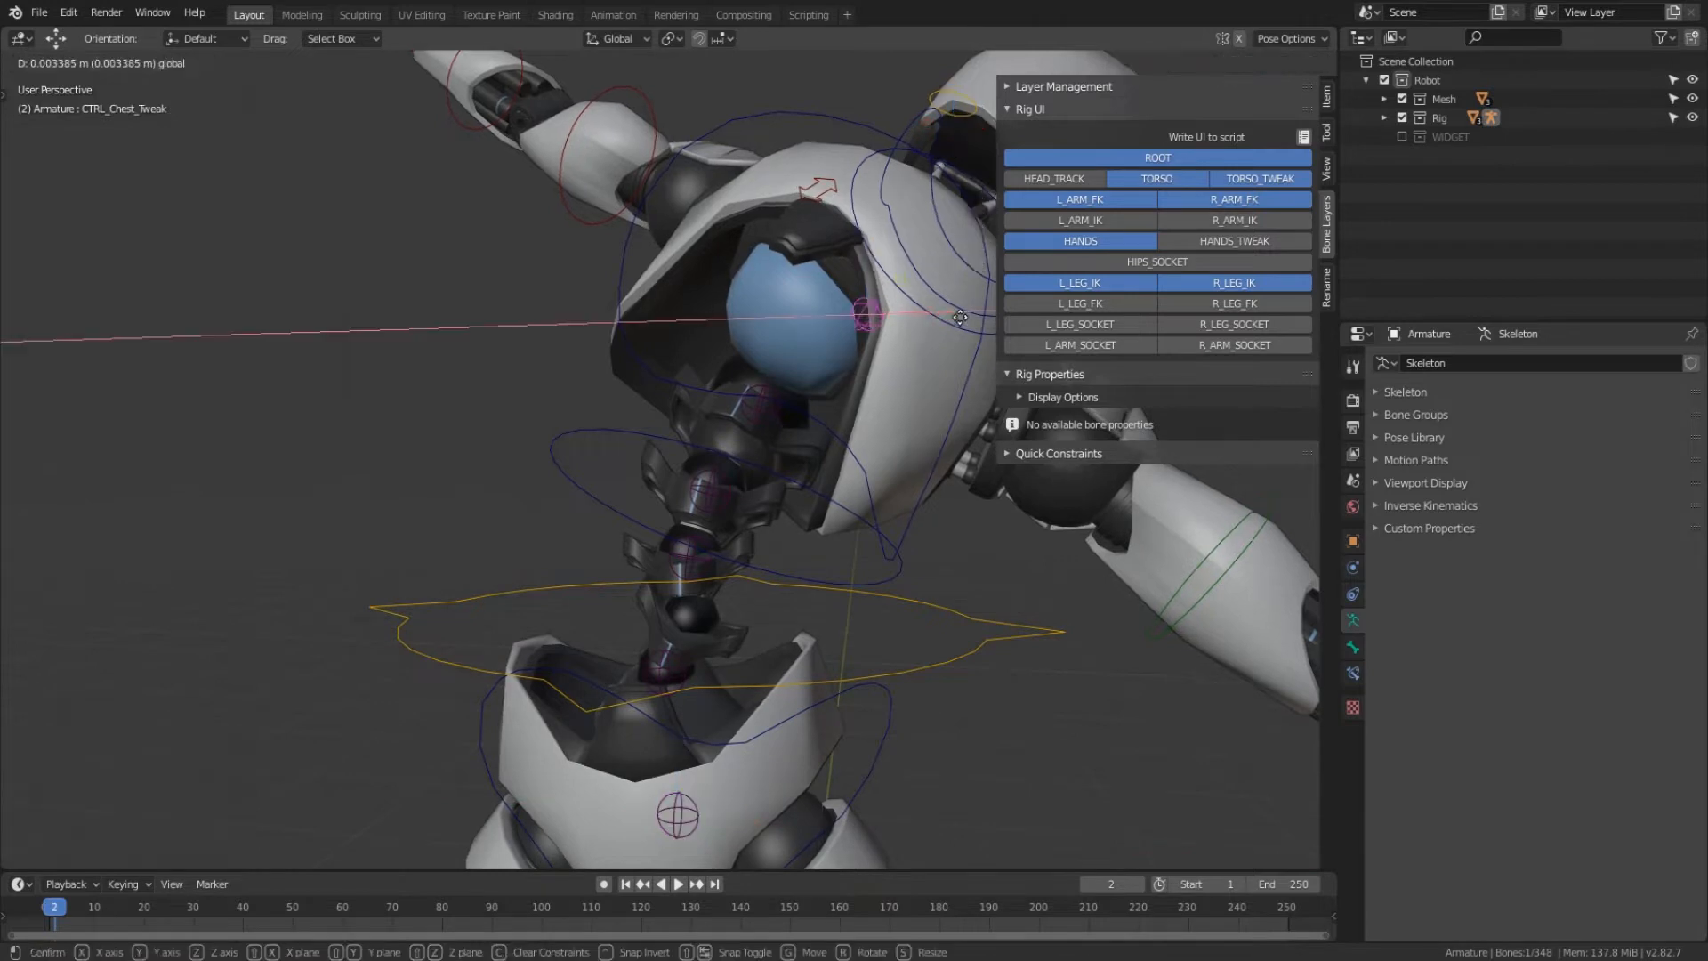
click(989, 339)
click(714, 496)
key(g)
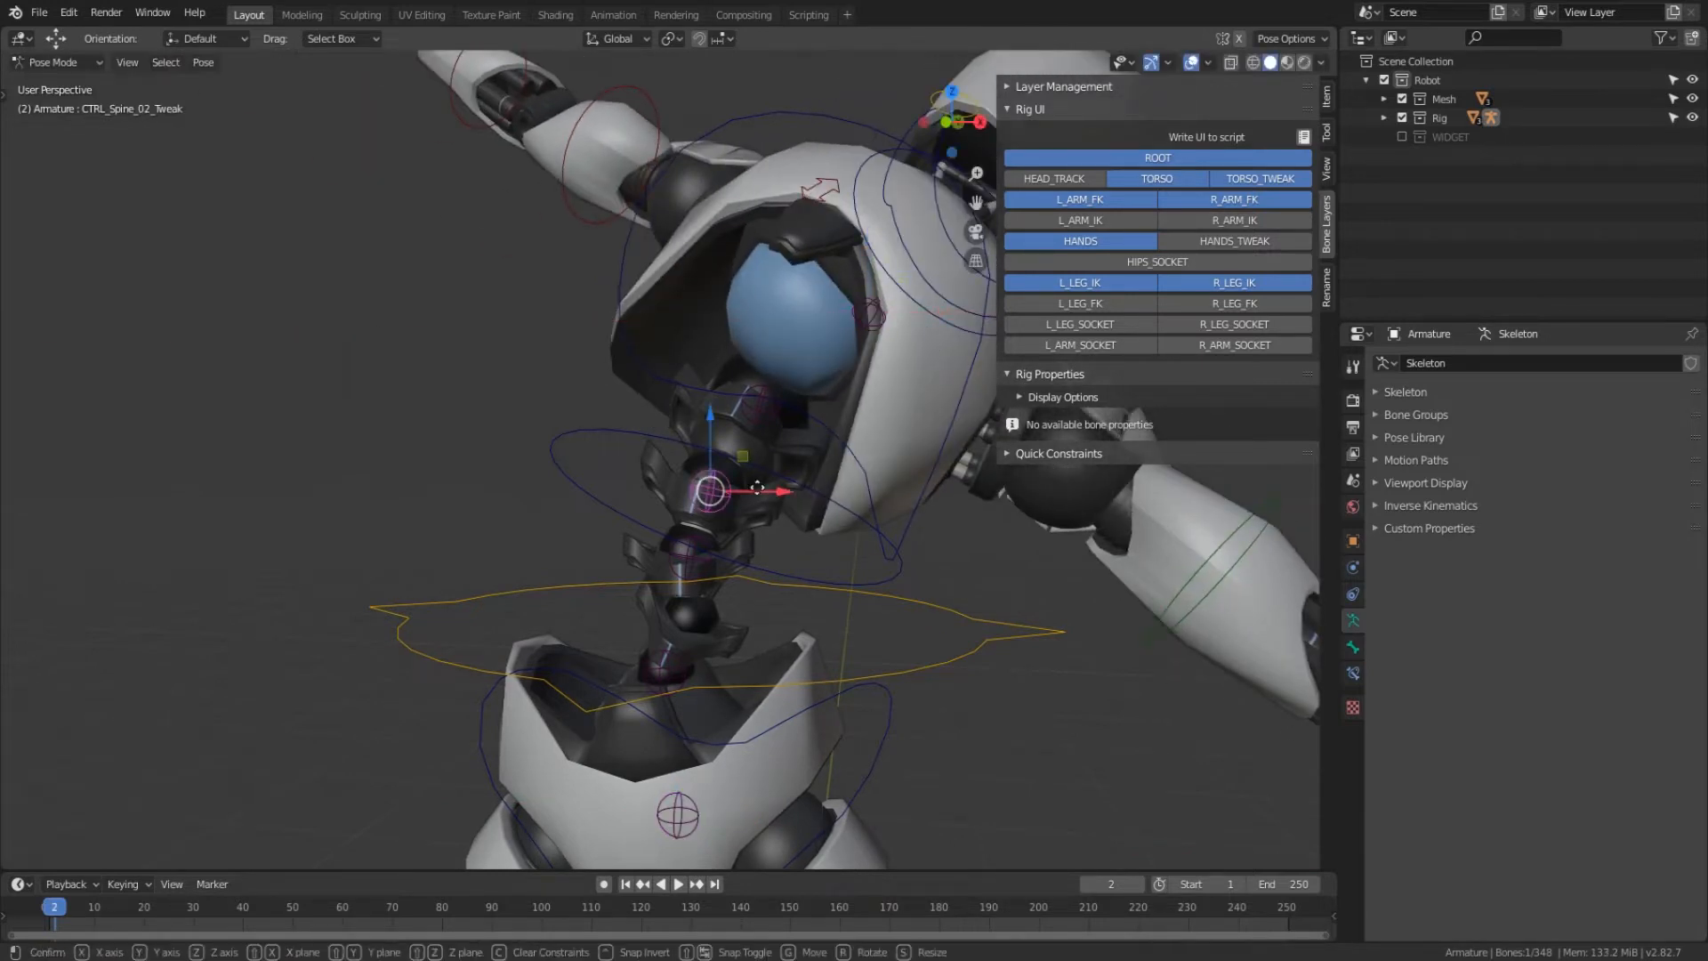
key(x)
click(707, 487)
- Move the third spine tweak control about 0.0508 m along the X axis
click(764, 411)
key(g)
key(x)
click(827, 425)
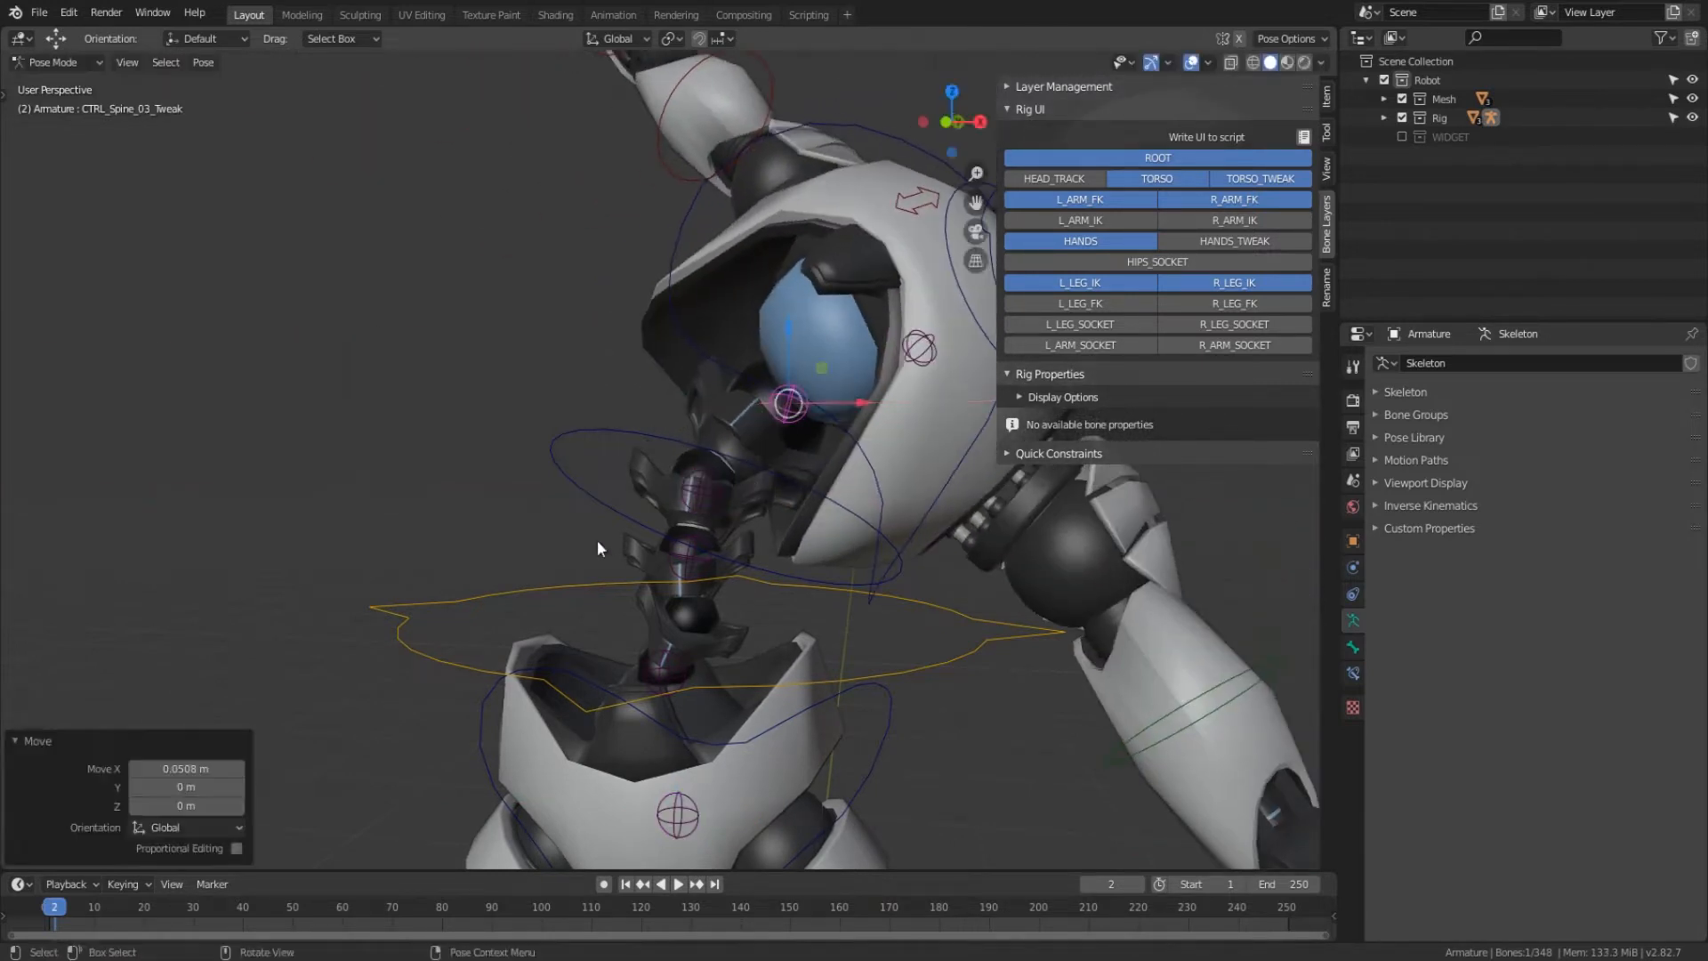
- Move the chest tweak control along the Z axis, working from behind the robot
middle_drag(596, 541, 975, 494)
click(382, 314)
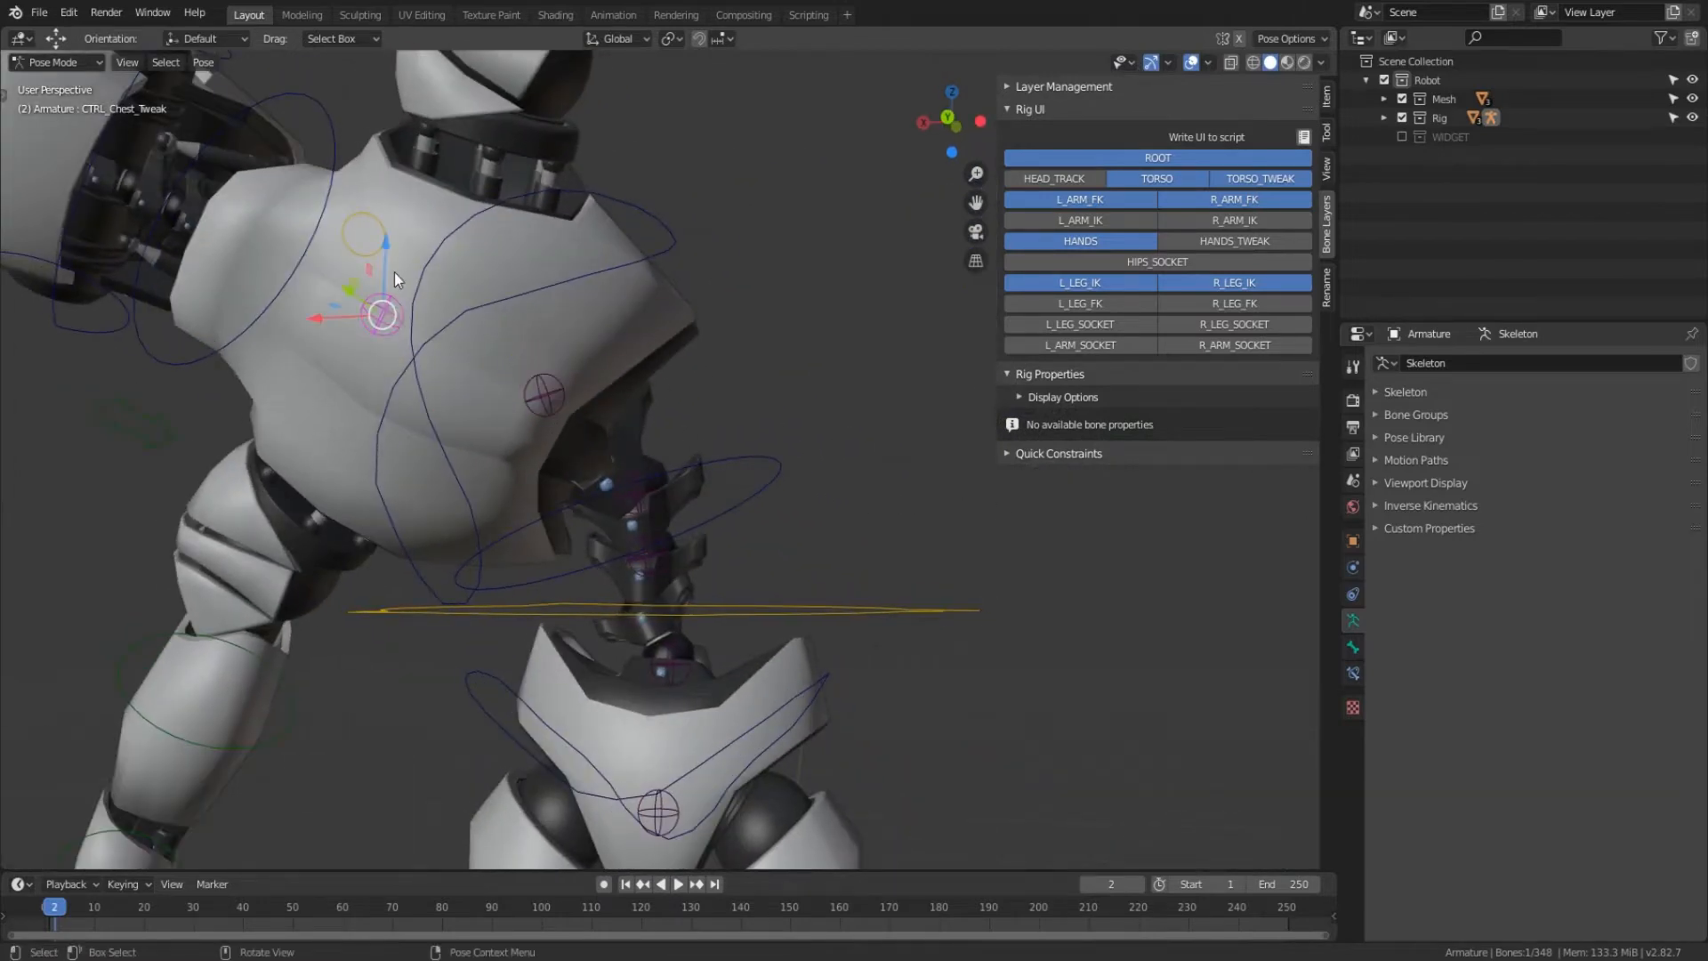
key(g)
key(z)
click(430, 207)
middle_drag(542, 398, 743, 526)
- Reset all visible controls to the rest pose and hide the TORSO_TWEAK control layer
key(a)
key(alt+g)
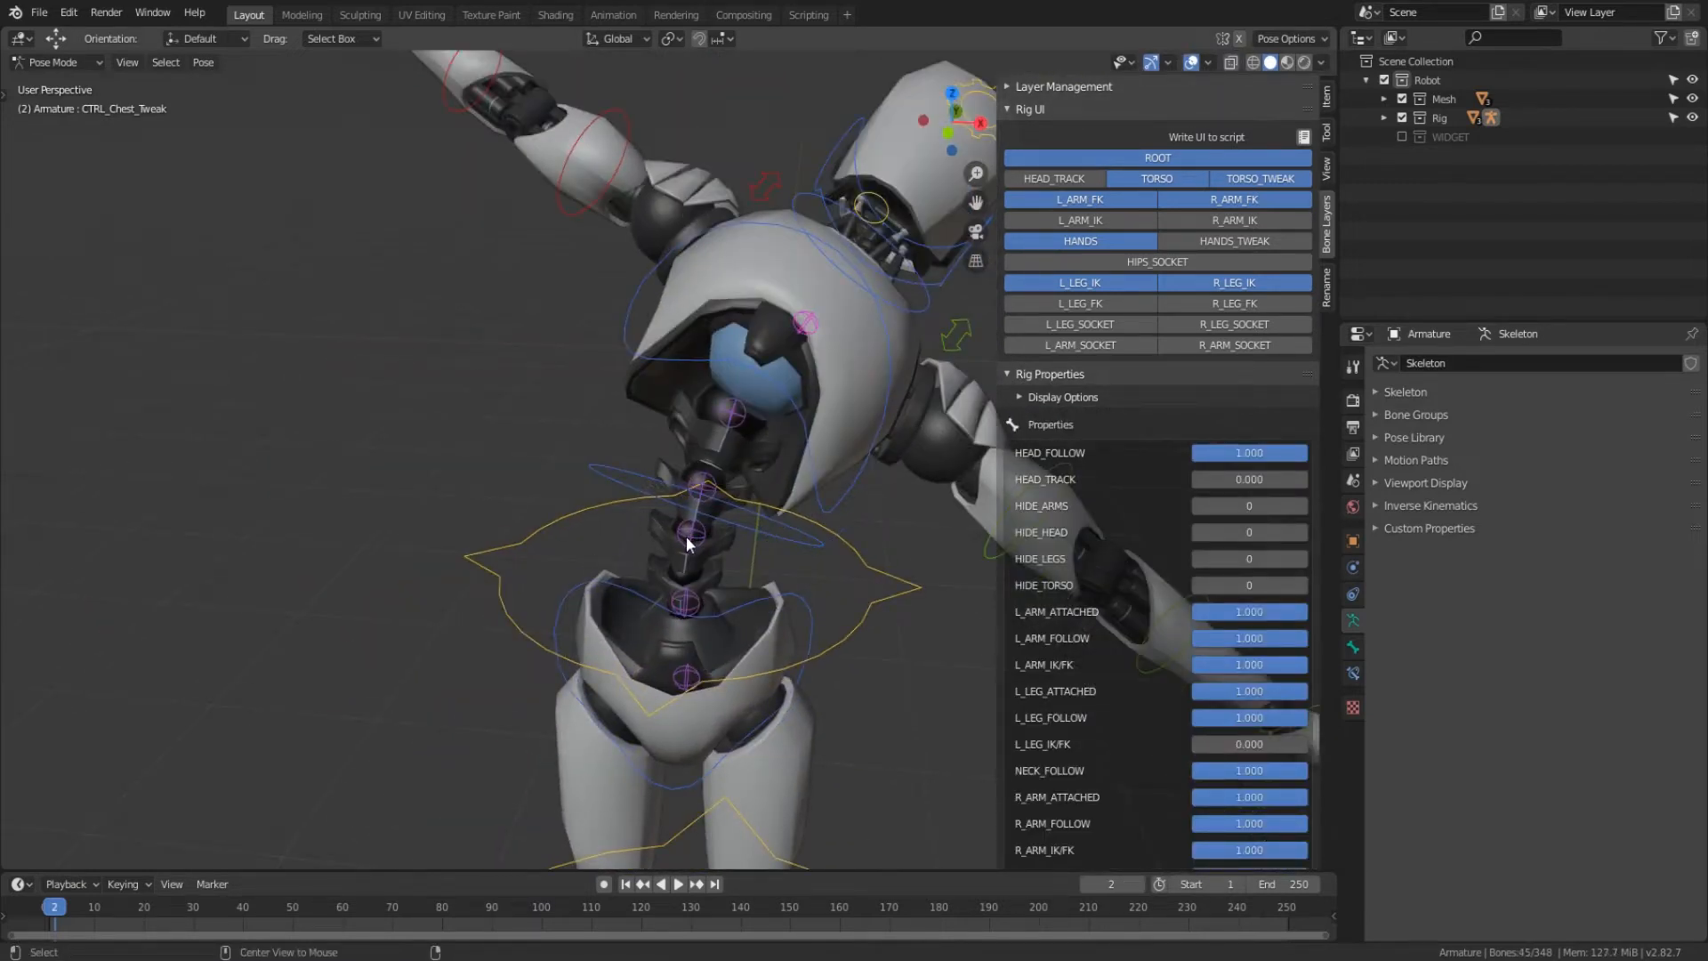
alt+middle_drag(686, 536, 774, 507)
click(1262, 178)
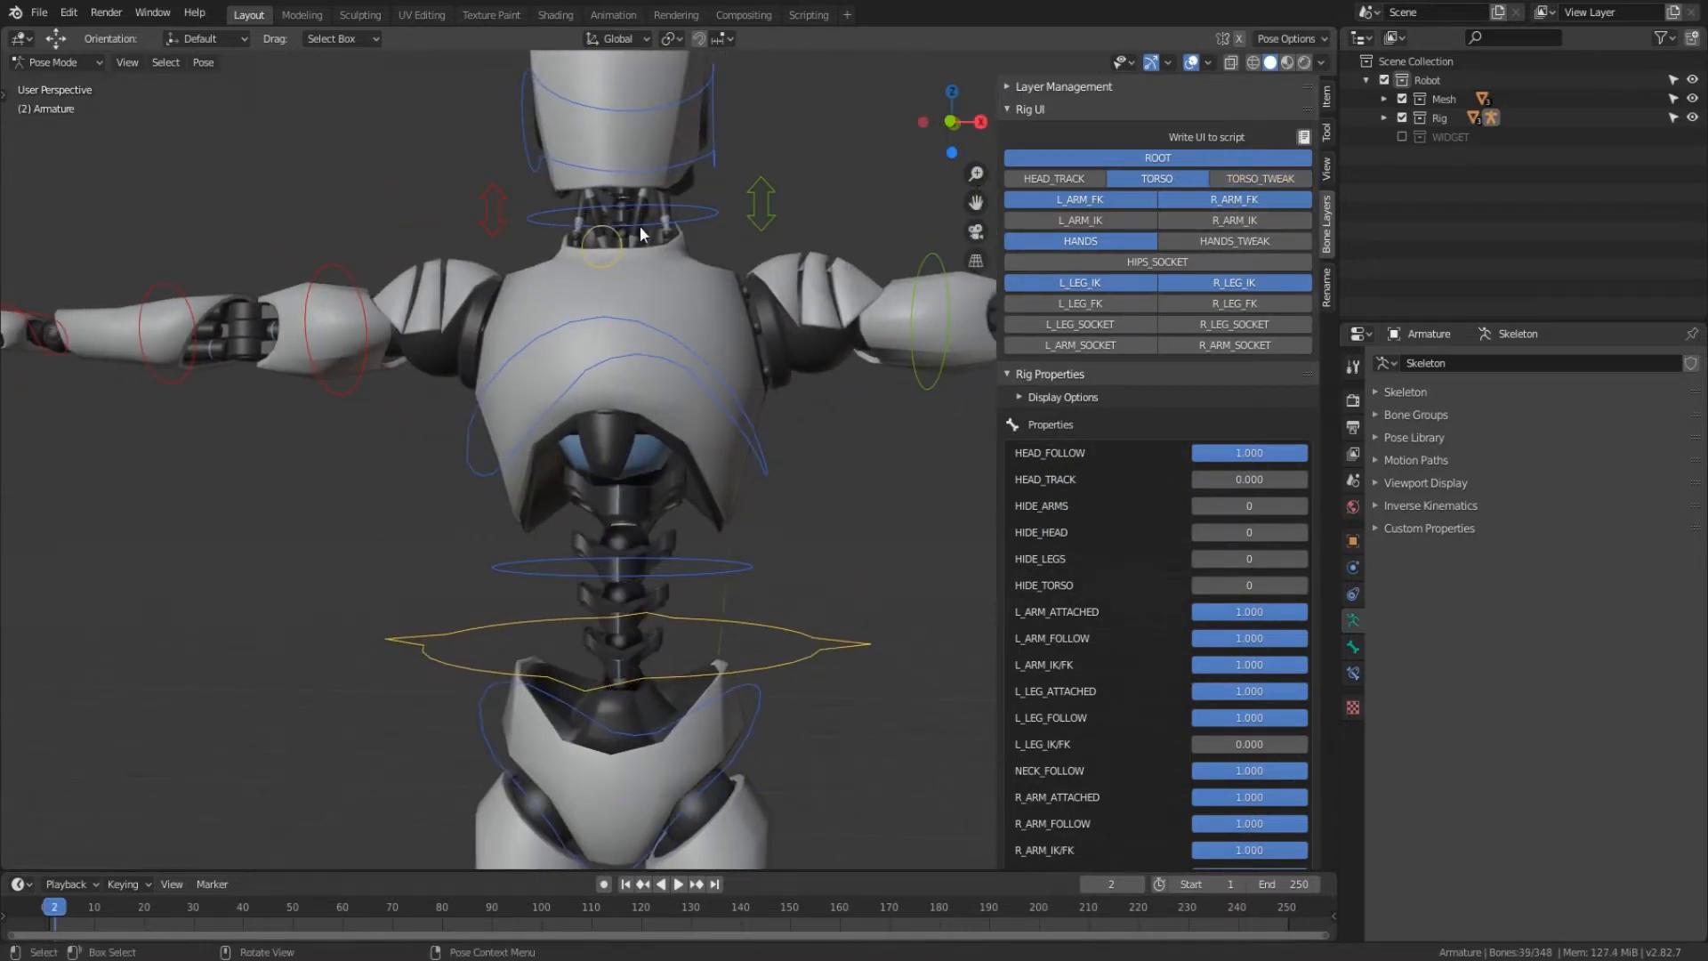
middle_drag(638, 226, 665, 457)
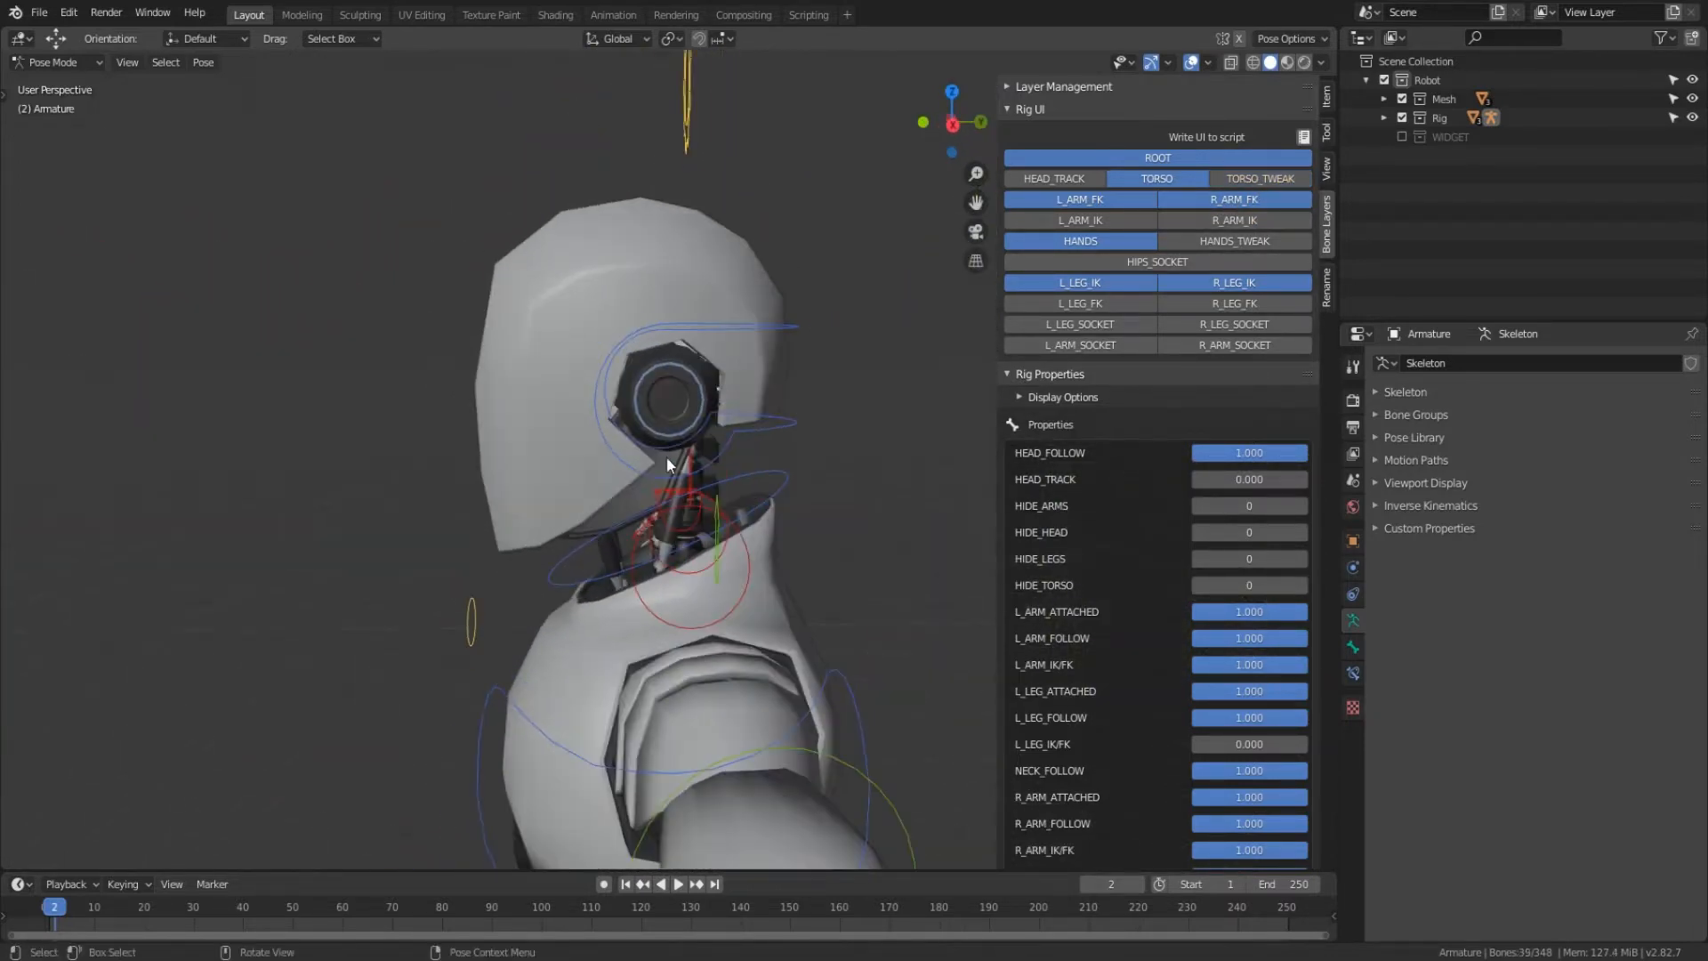
- Try rotating the neck control from the side, and try the same with the head control
click(782, 488)
middle_drag(783, 489, 819, 478)
key(r)
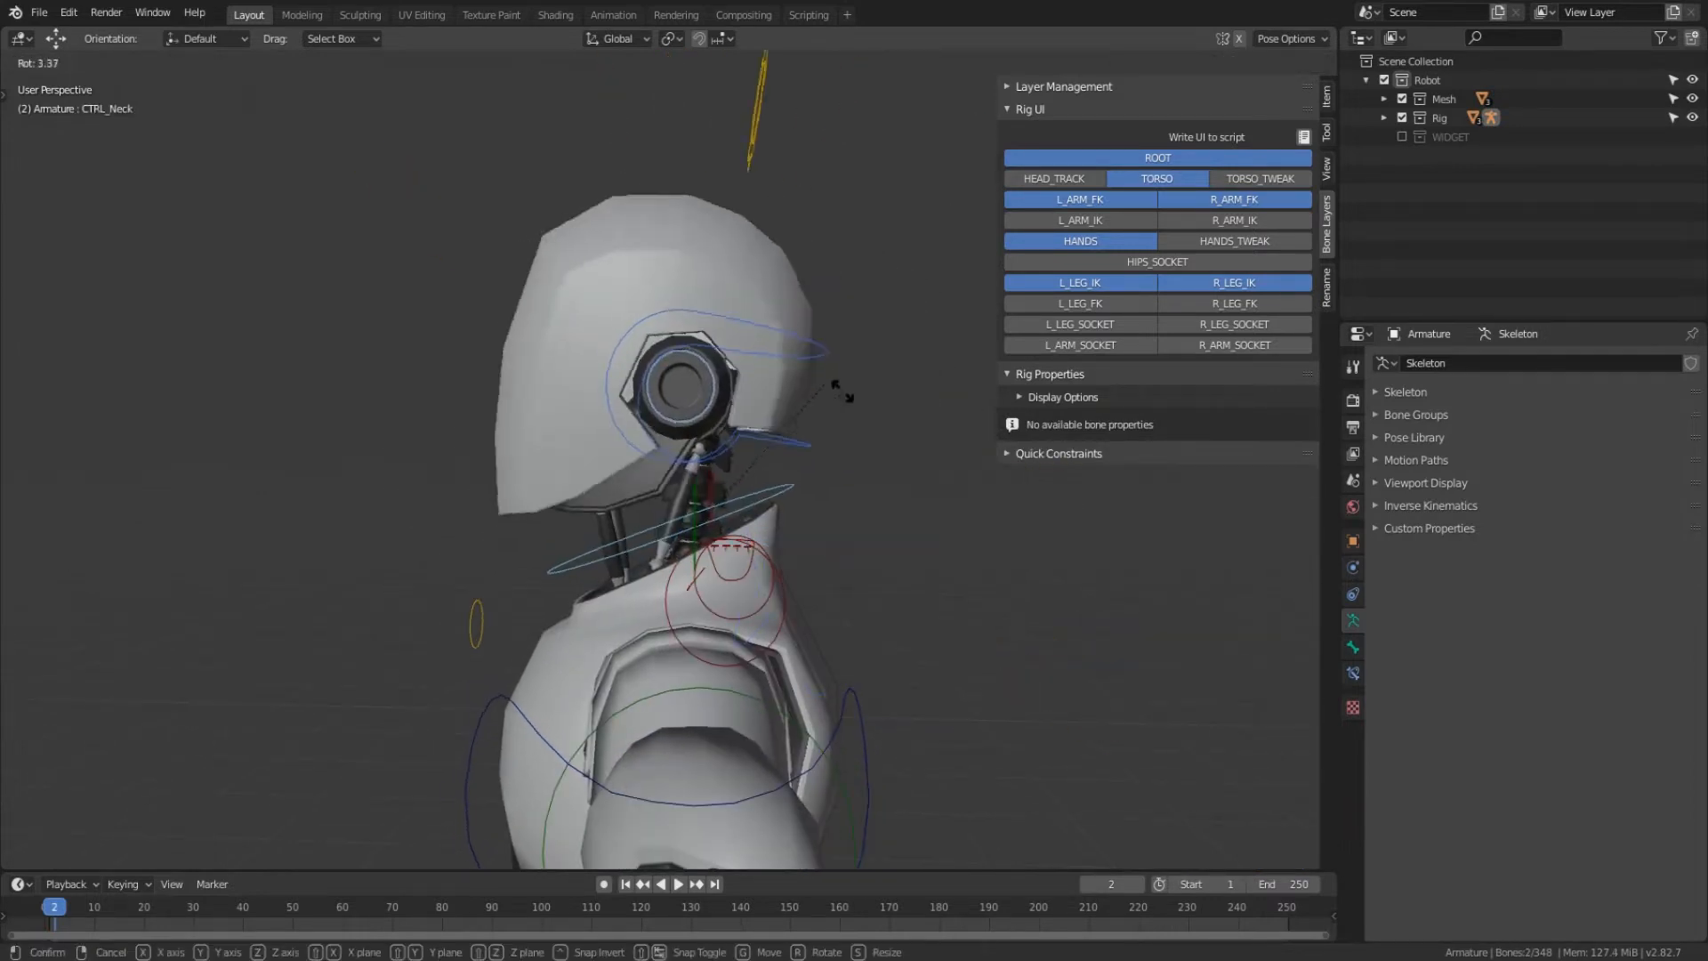
right_click(813, 361)
click(798, 329)
key(r)
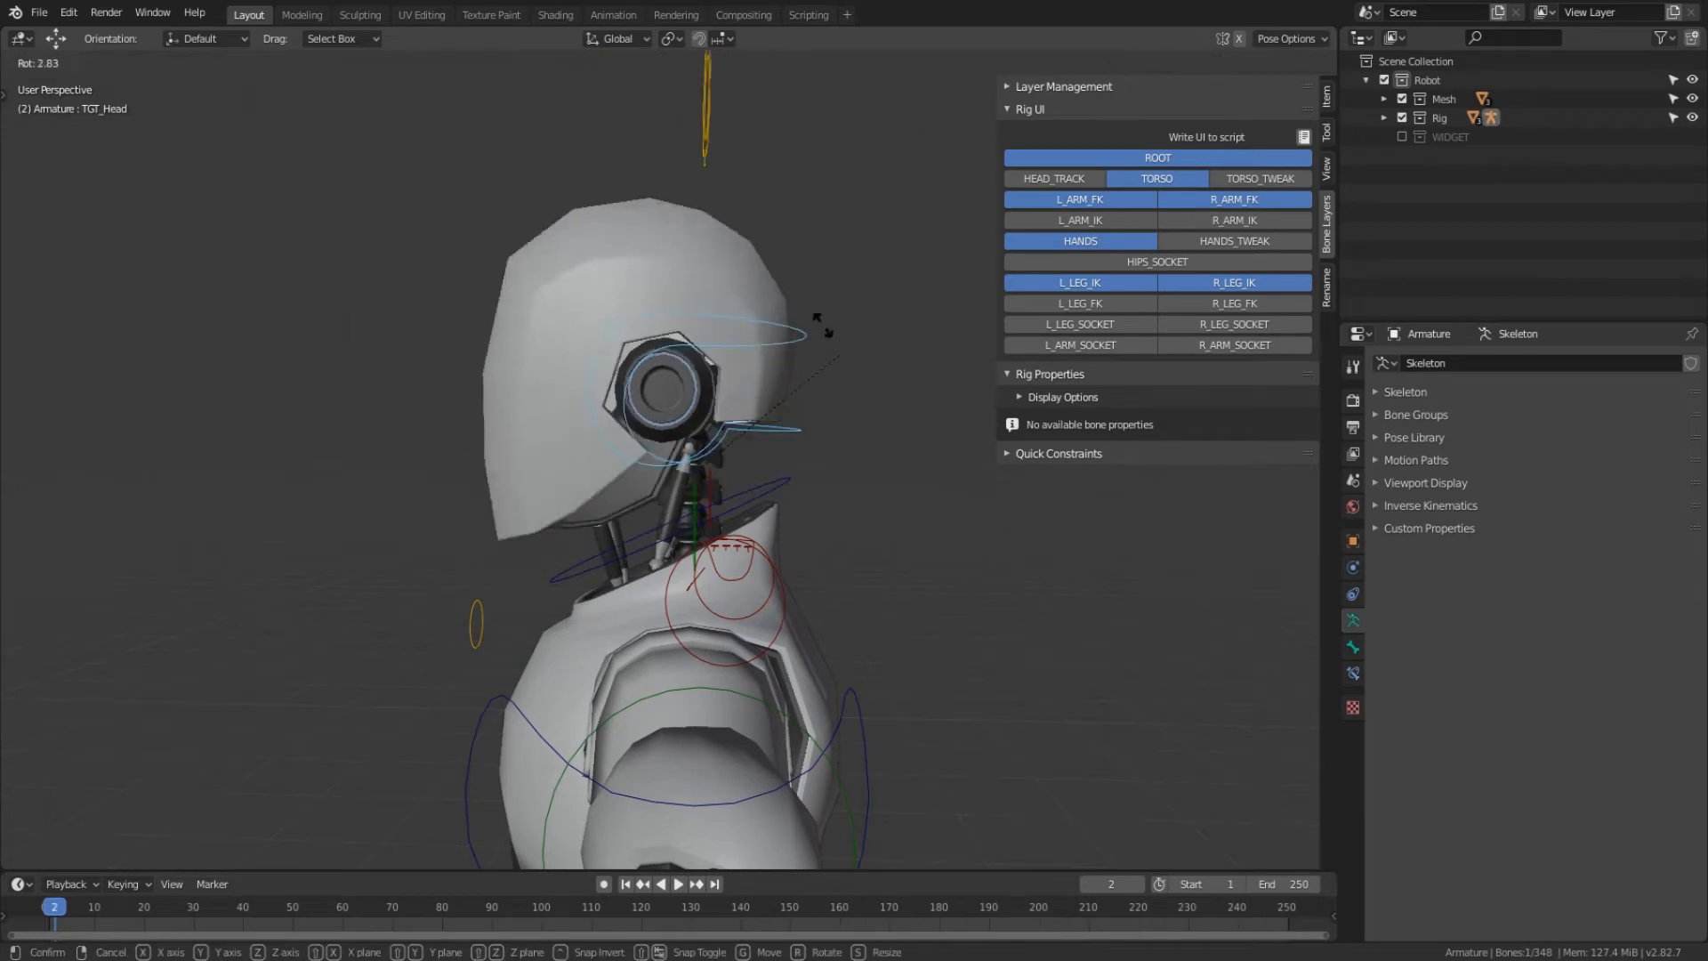
right_click(870, 390)
- Rotate the neck control by about 17.9° from the side and try another rotation from a slightly angled view
click(819, 462)
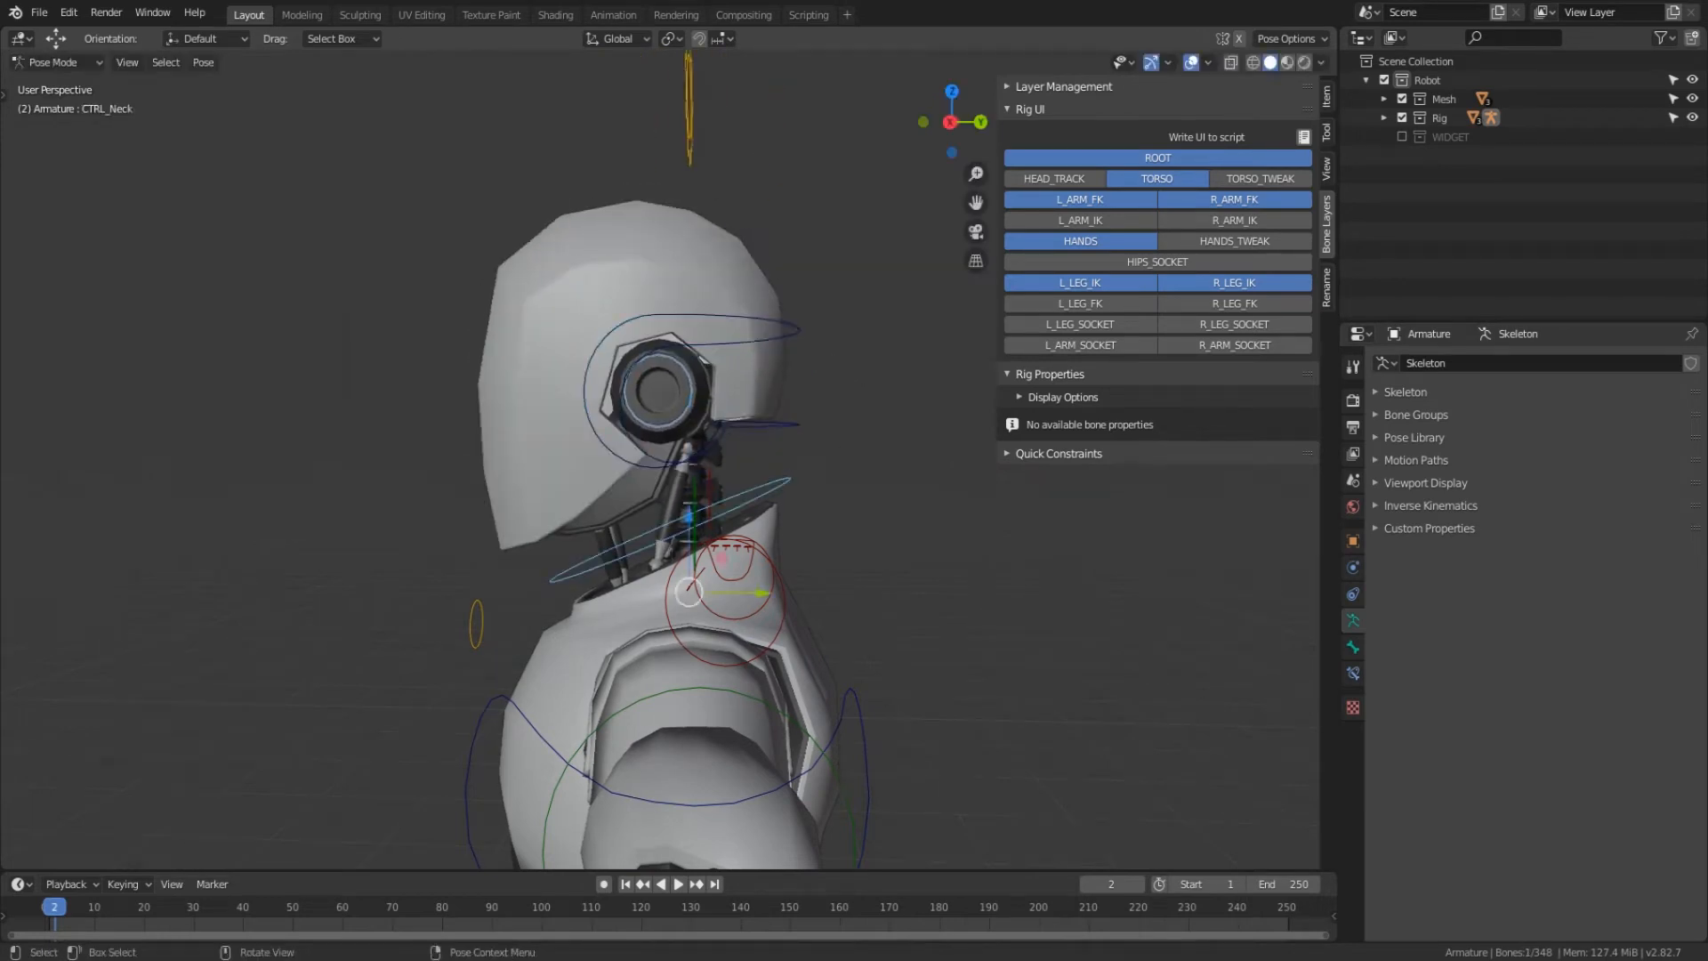
key(r)
click(864, 498)
middle_drag(730, 457, 656, 492)
key(r)
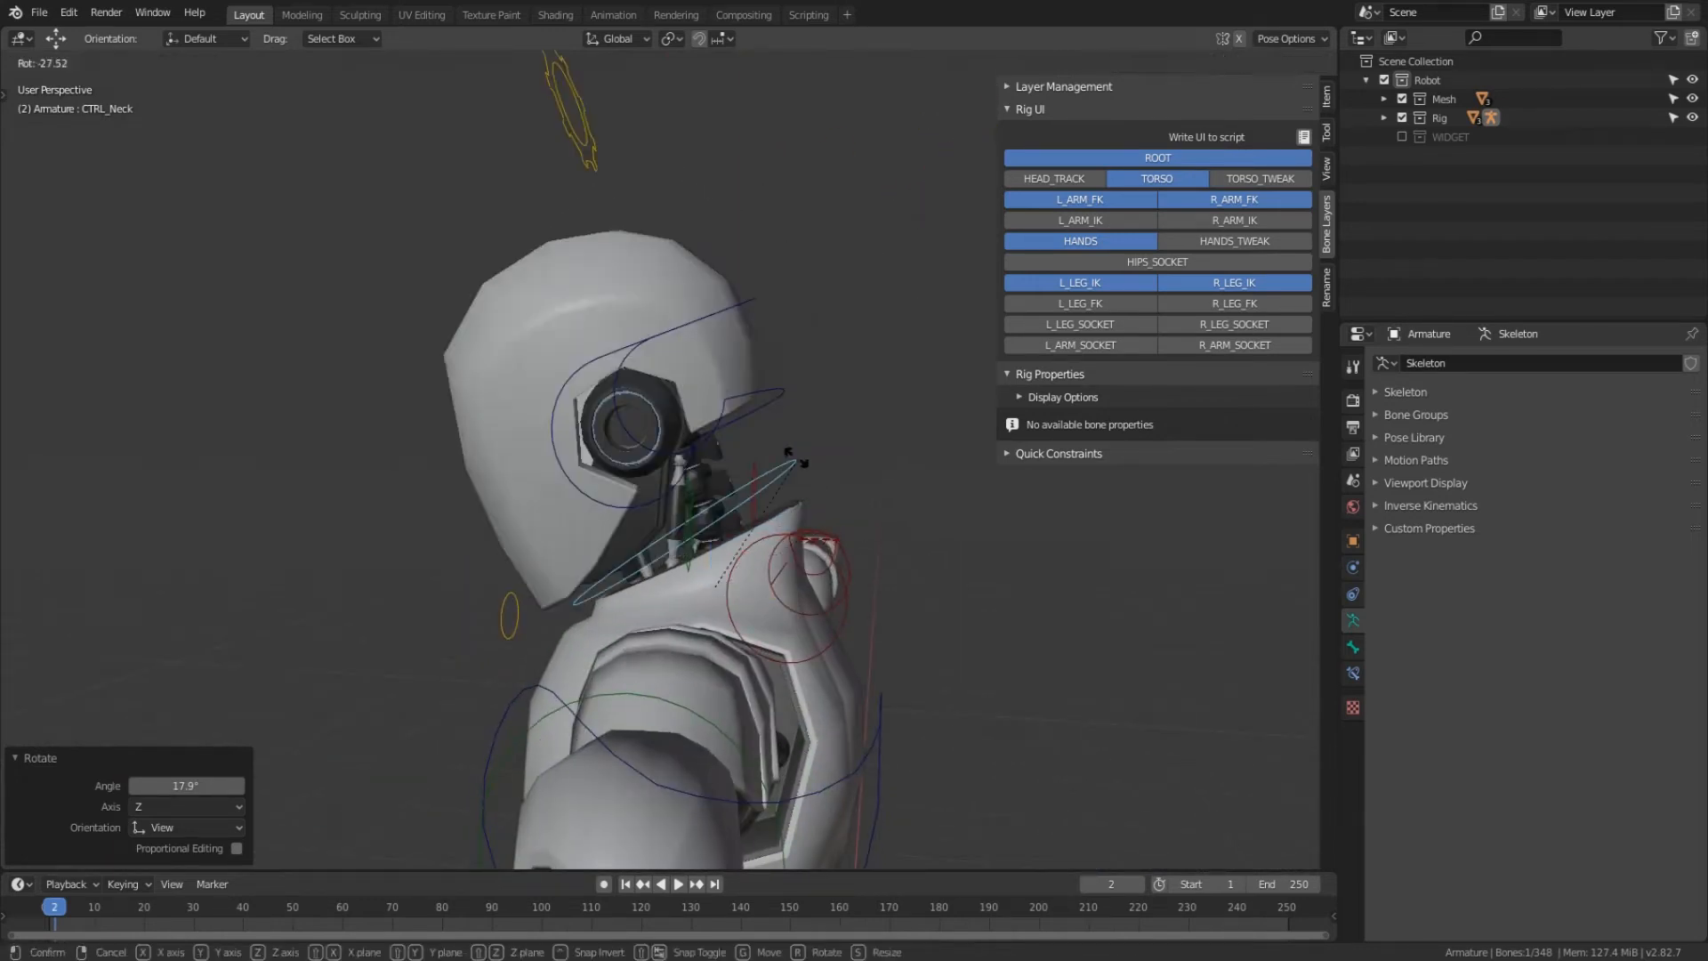
click(757, 370)
- Examine the neck and head controls from the front of the robot
drag(820, 321, 742, 496)
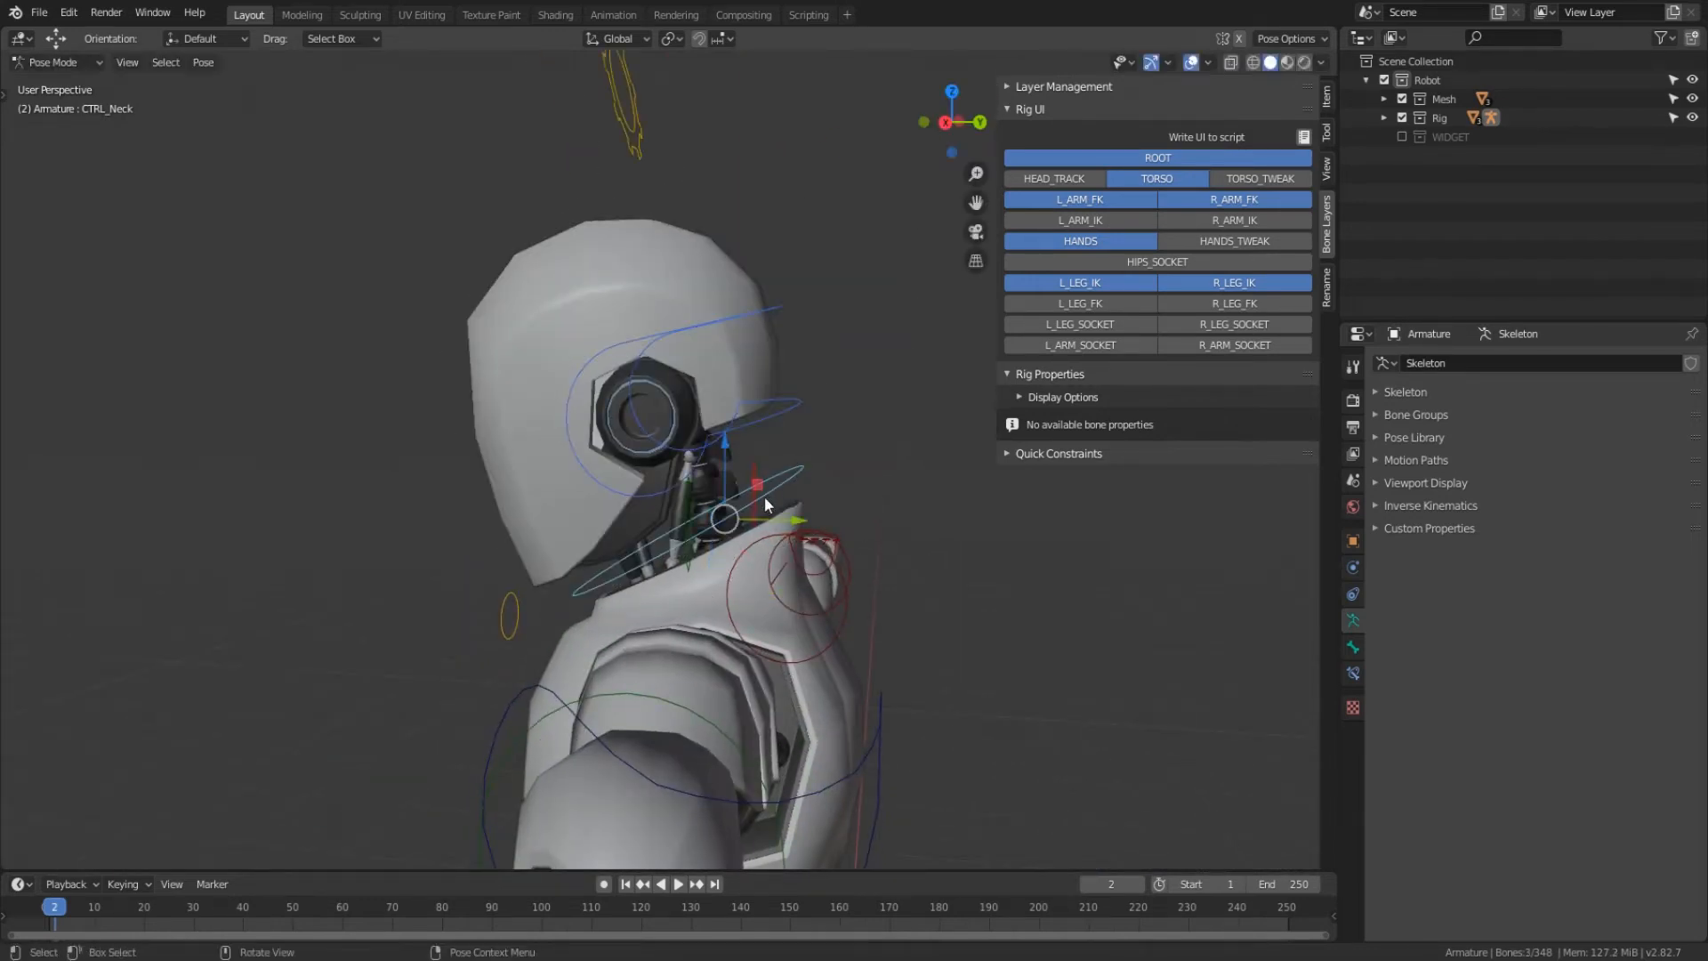
alt+drag(548, 490, 590, 498)
scroll(590, 498, down, 6)
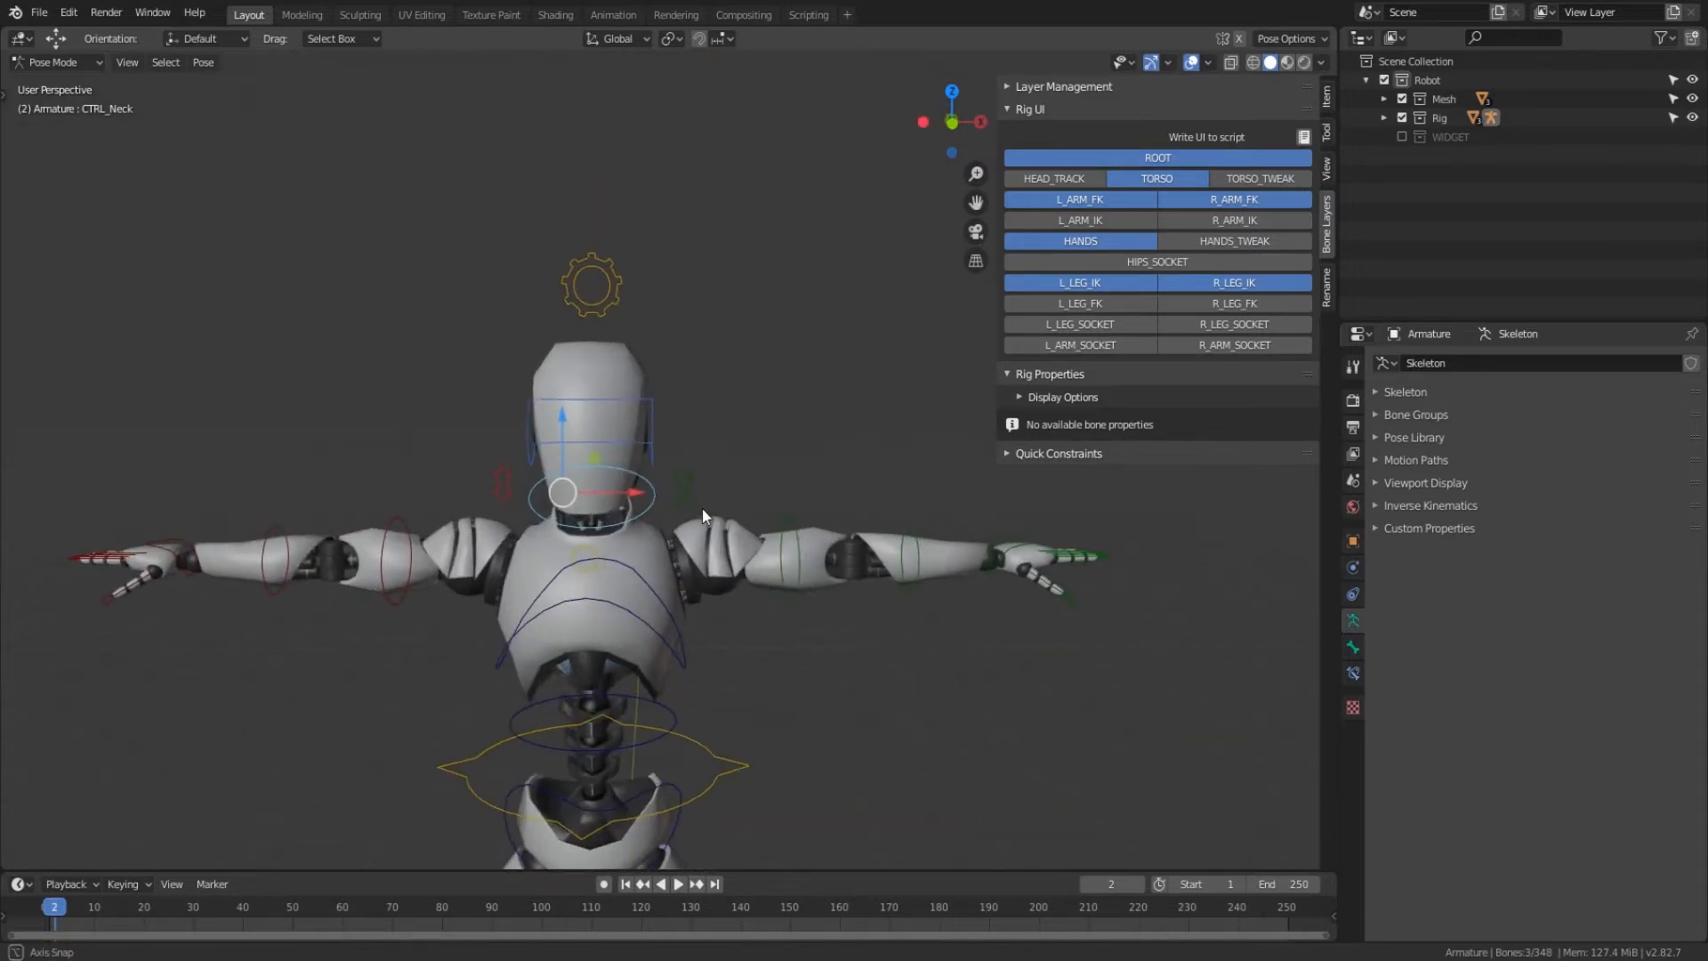
click(659, 424)
shift+middle_drag(689, 536, 773, 548)
scroll(788, 555, up, 2)
click(771, 549)
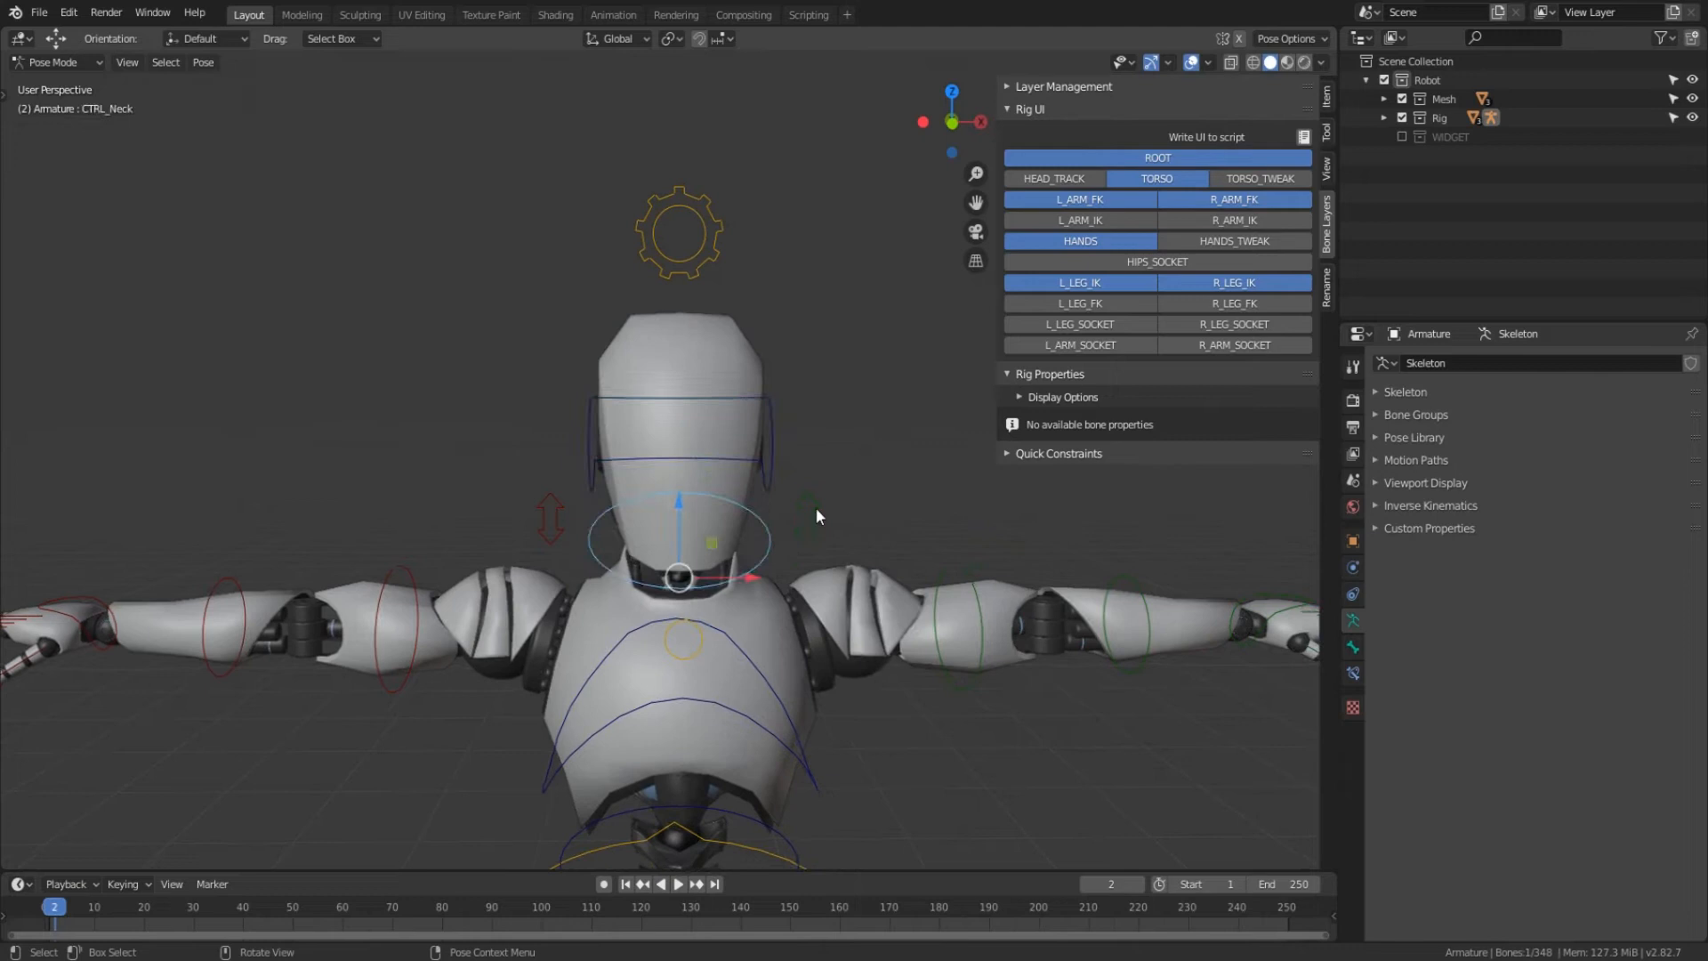
shift+click(786, 455)
- Set the HEAD_TRACK property of the gear-shaped properties control to 1.000
middle_drag(786, 455, 686, 329)
click(686, 330)
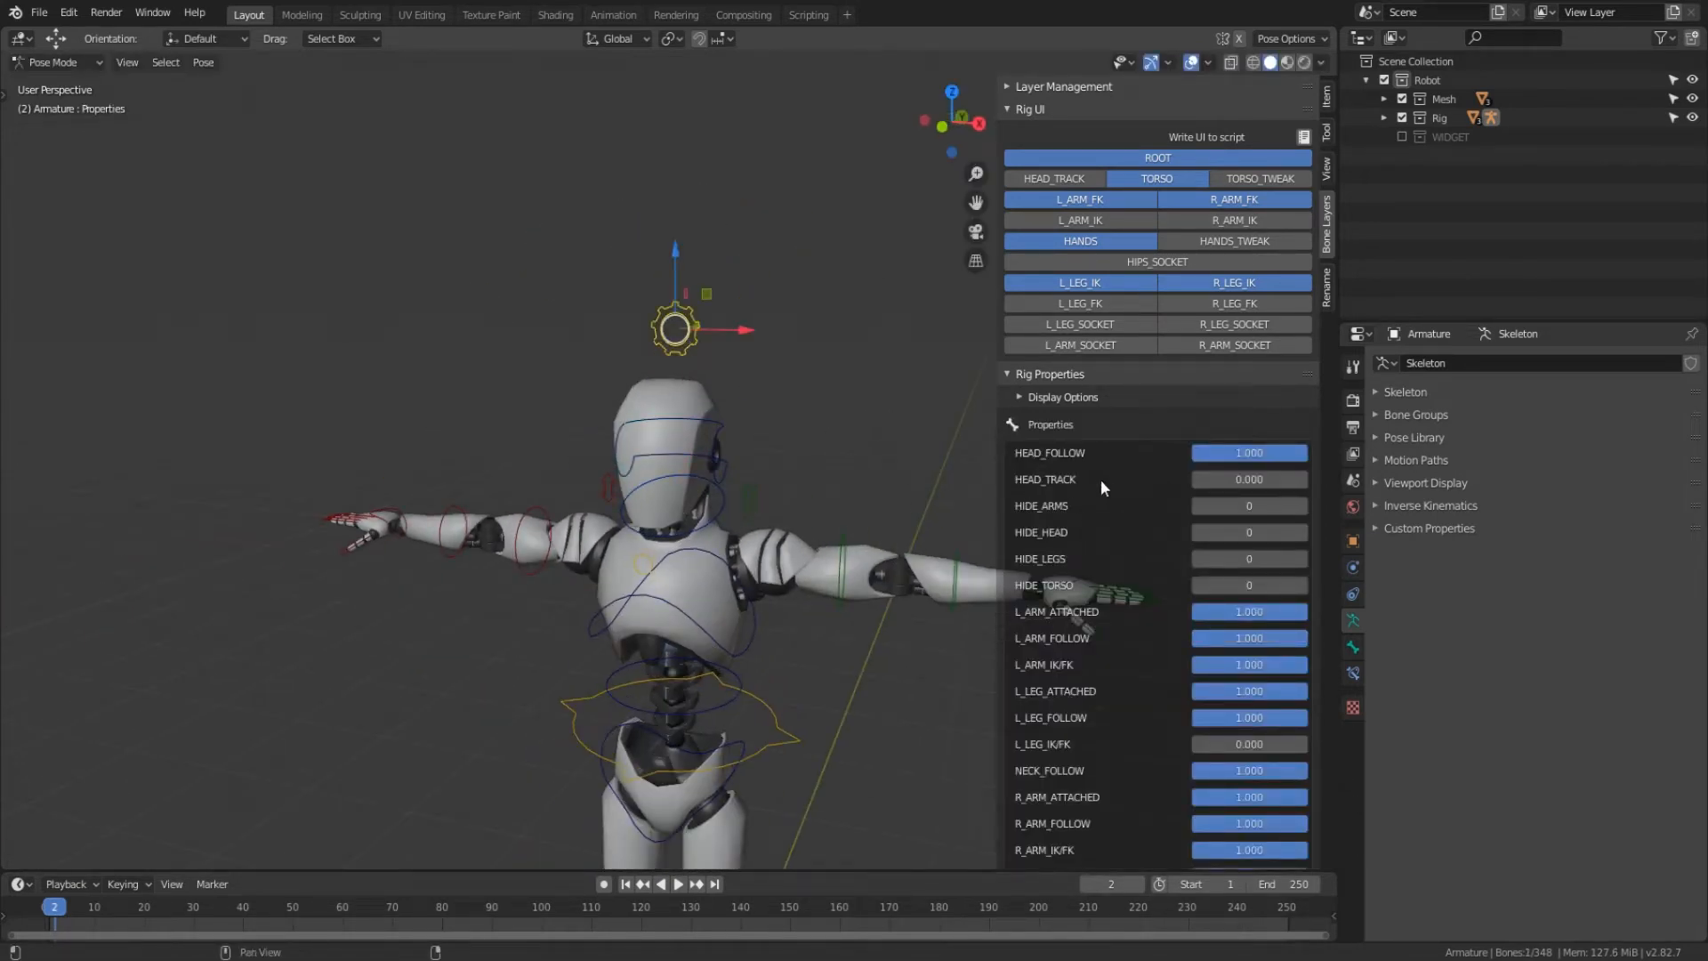
drag(1210, 481, 1299, 481)
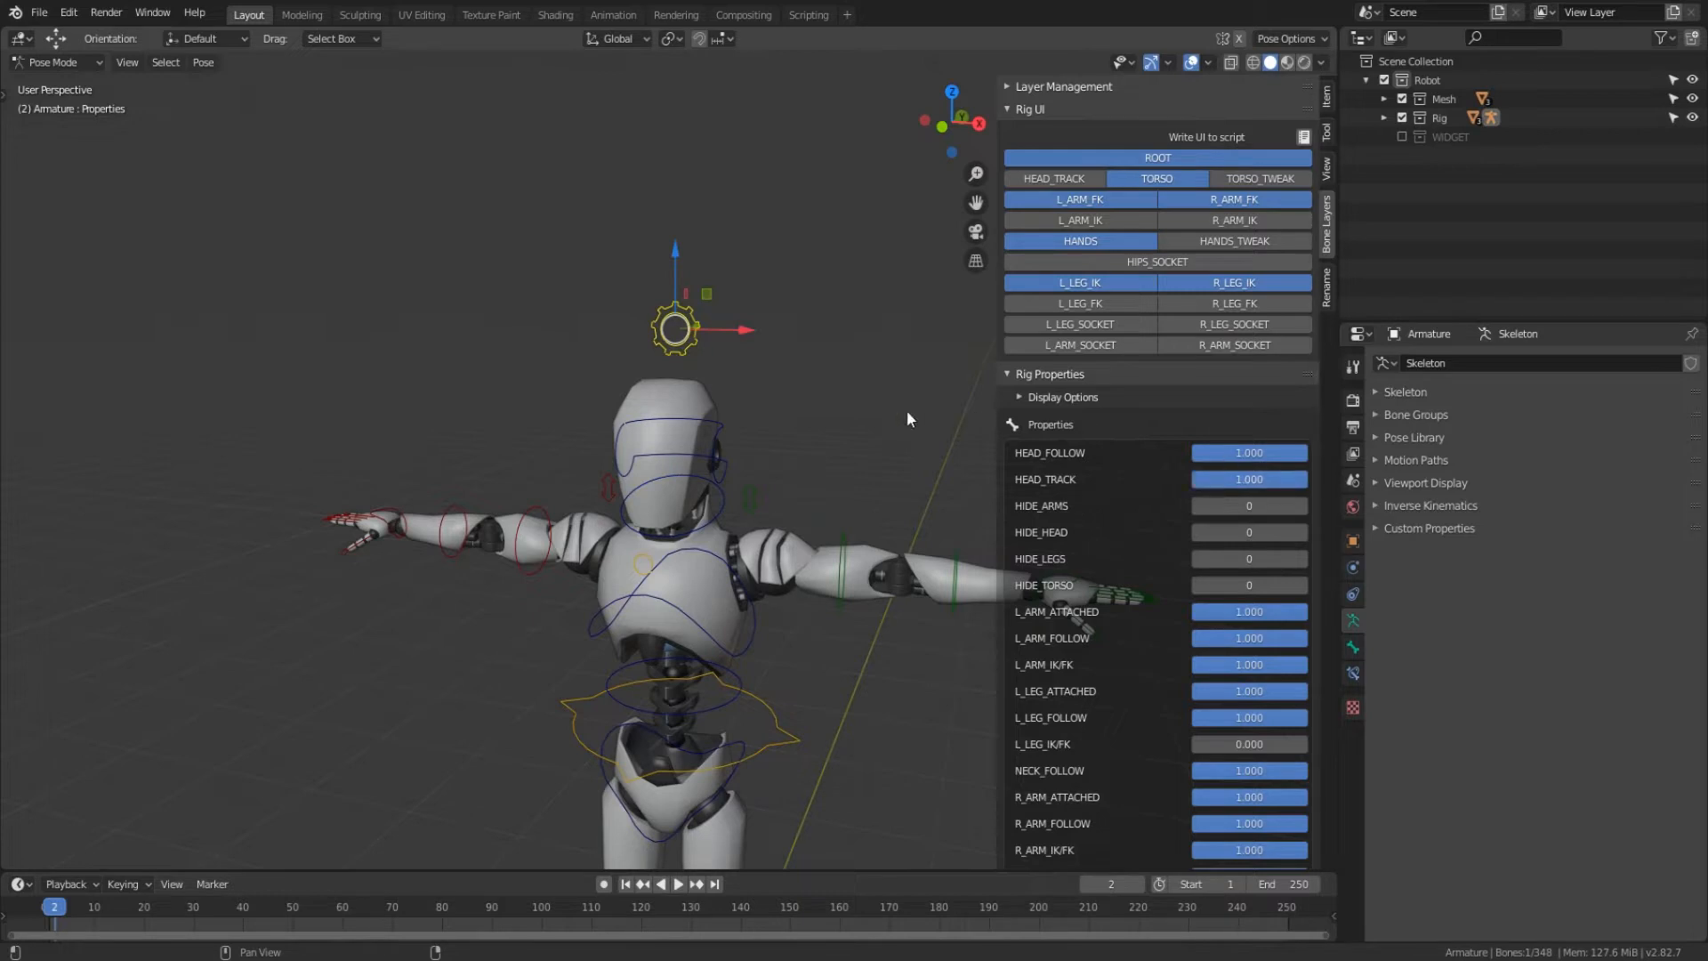
- Show the HEAD_TRACK control layer and move the head tracking control along the X axis
click(725, 434)
click(697, 326)
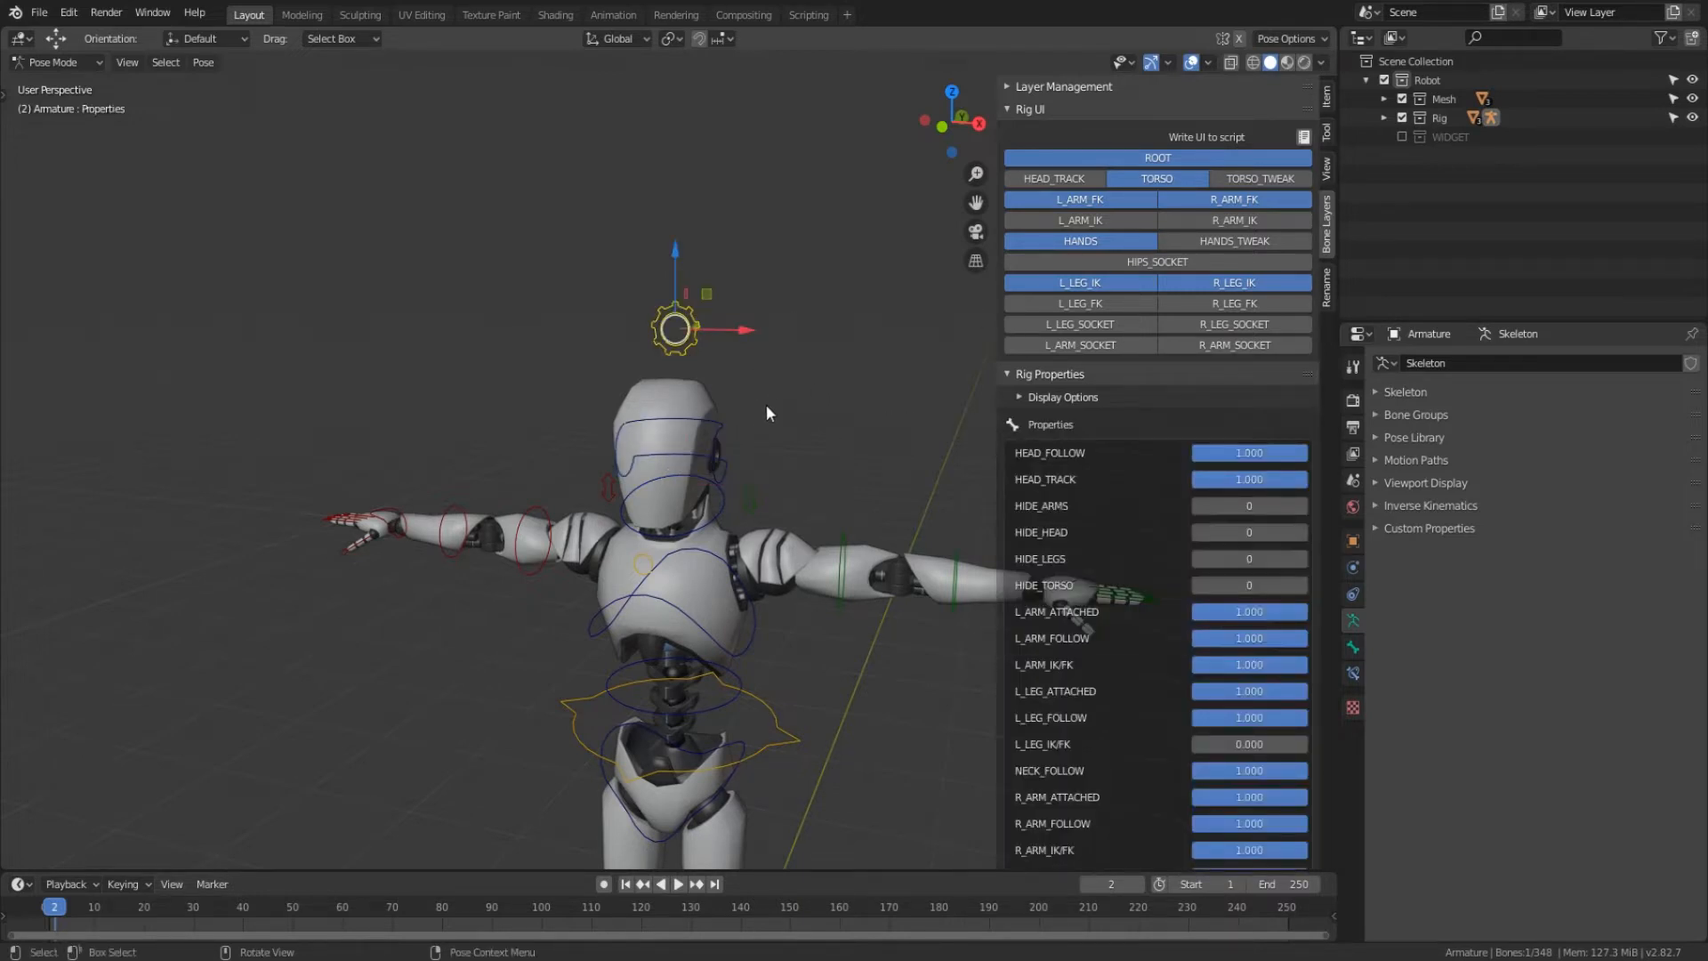
click(1063, 178)
click(551, 502)
middle_drag(559, 496, 590, 517)
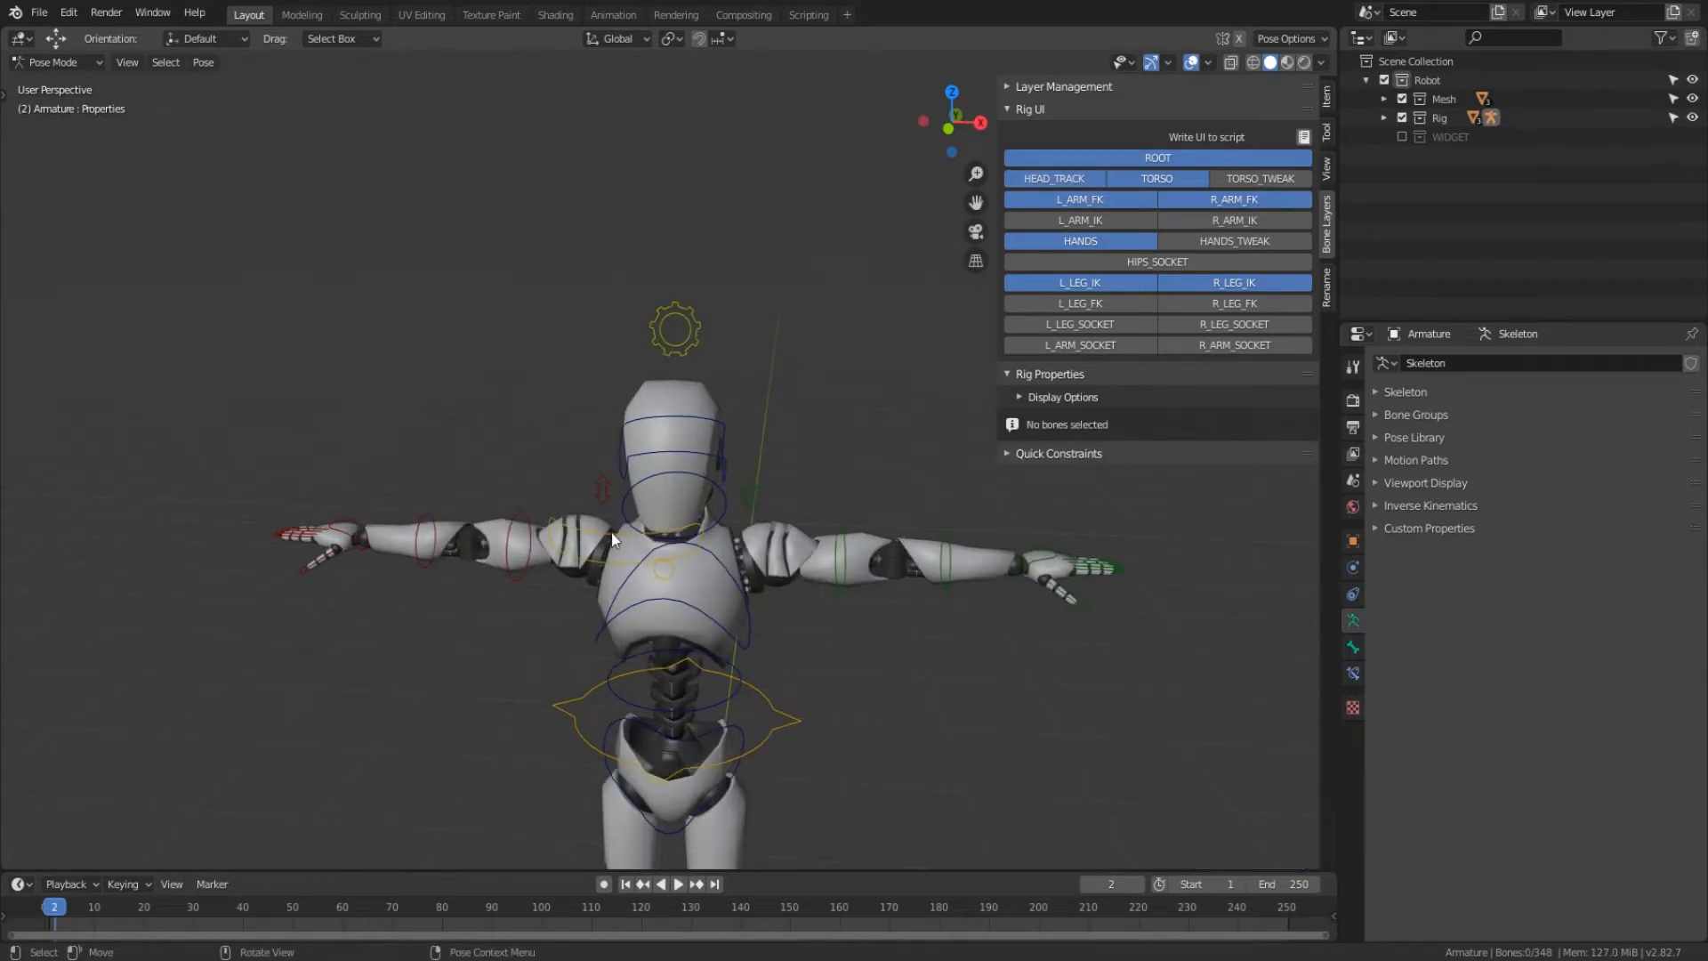
click(612, 532)
key(g)
key(x)
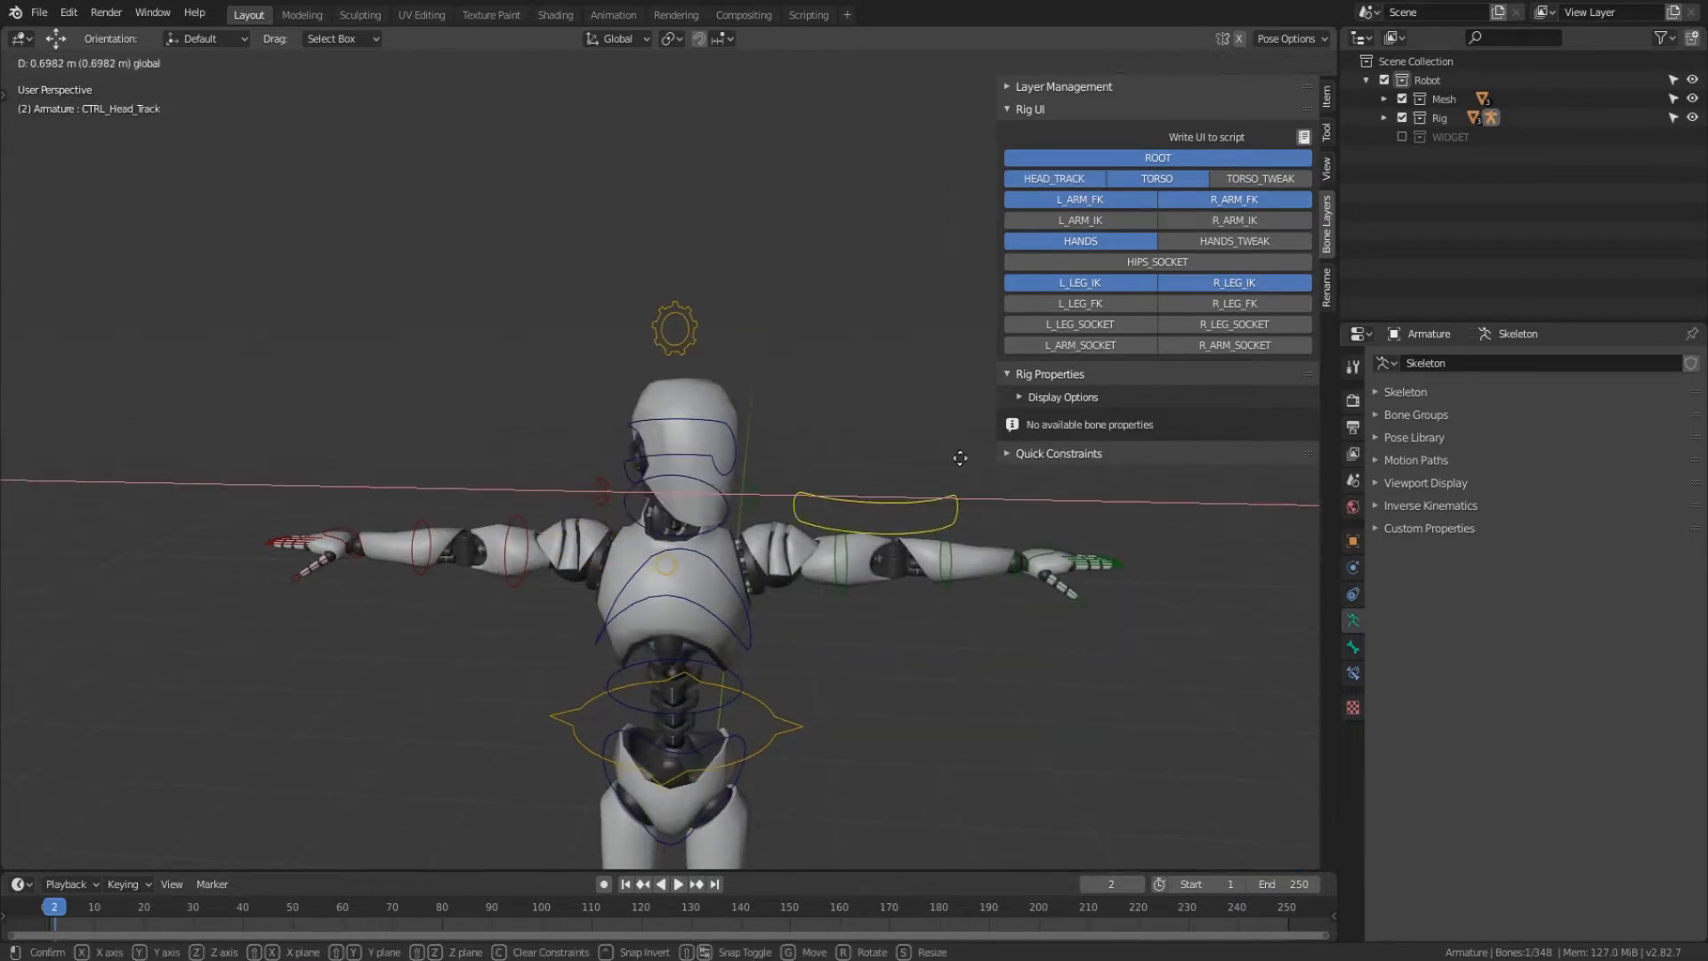
click(788, 494)
- Move the head tracking control freely by about 0.153 m in X, 0.496 m in Y and 0.268 m in Z, and undo the move
middle_drag(788, 495, 622, 504)
key(g)
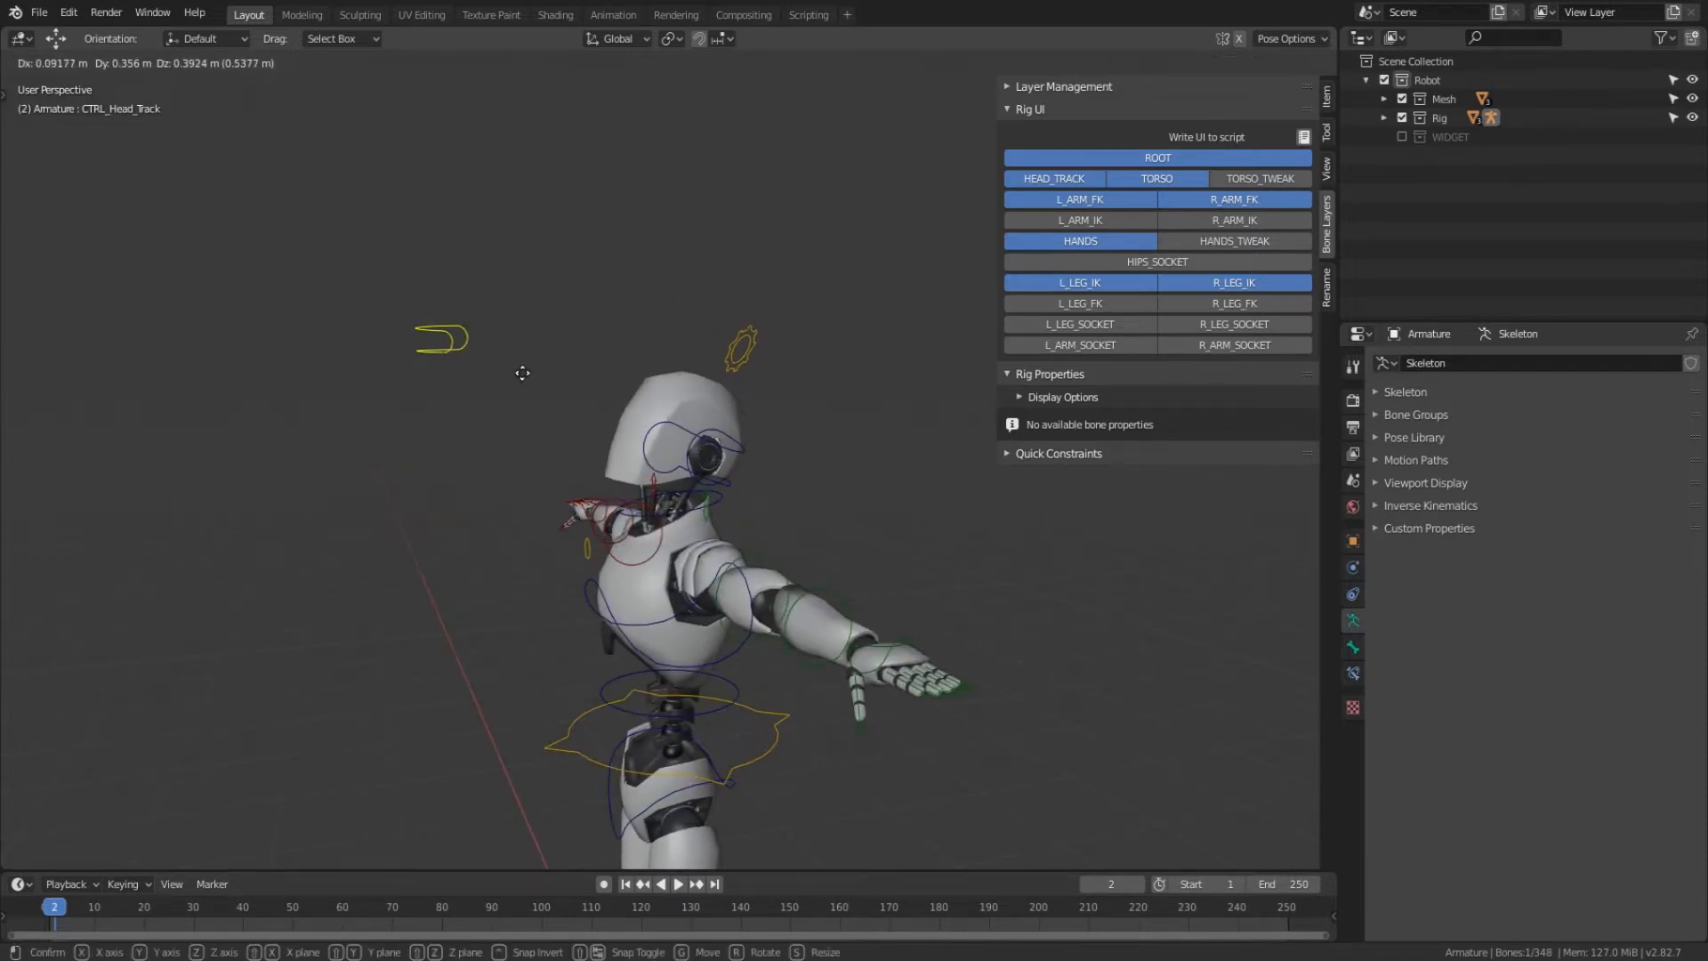
click(536, 398)
middle_drag(537, 401, 637, 526)
scroll(436, 322, up, 3)
middle_drag(464, 385, 567, 420)
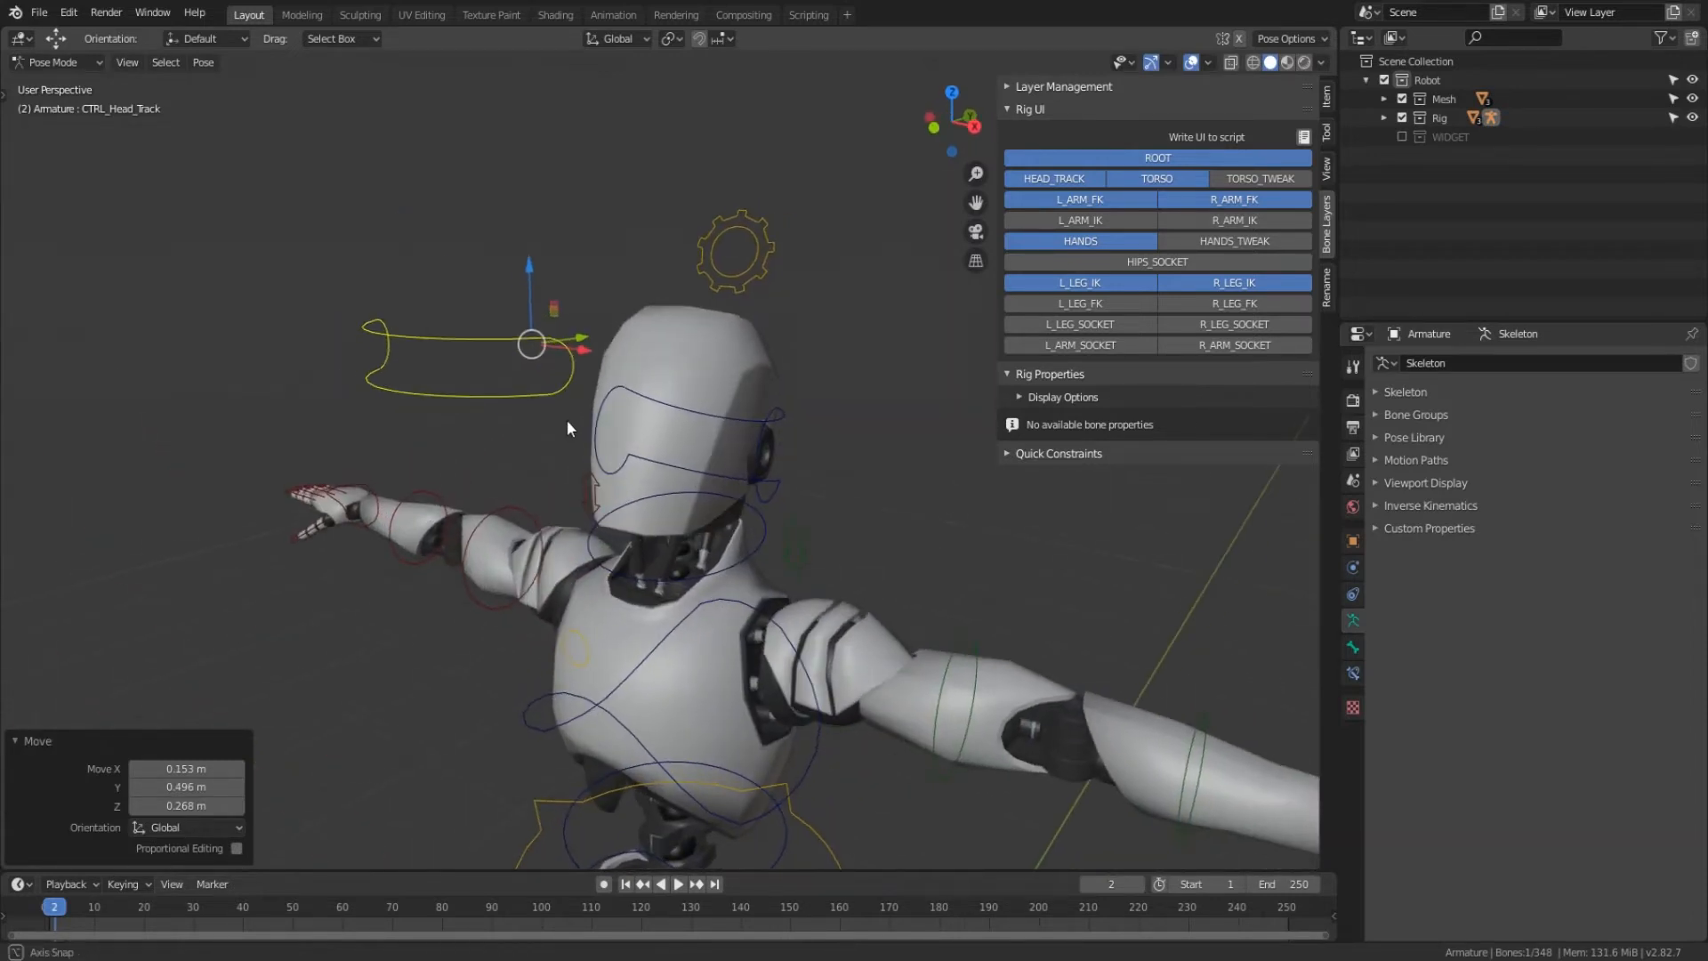
scroll(569, 421, down, 3)
middle_drag(686, 503, 589, 509)
key(ctrl+z)
- Move the head tracking control about -0.458 m along the X axis and raise it along the Z axis
middle_drag(638, 574, 770, 590)
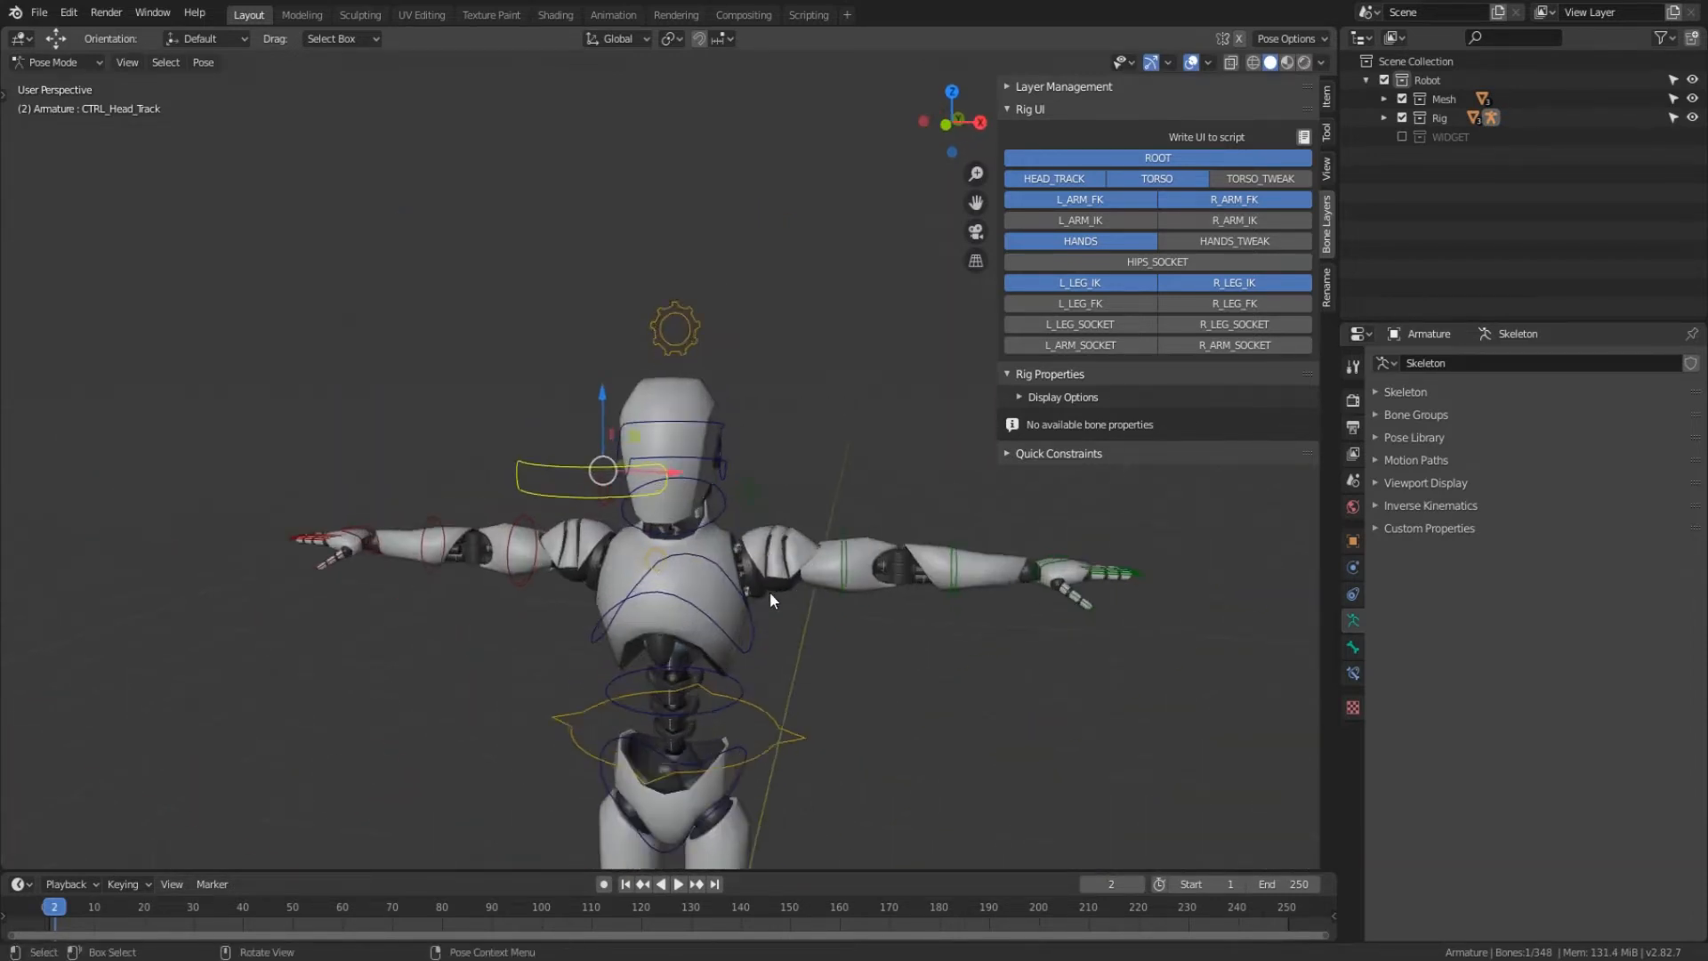
scroll(596, 440, up, 2)
key(g)
key(x)
drag(472, 467, 462, 467)
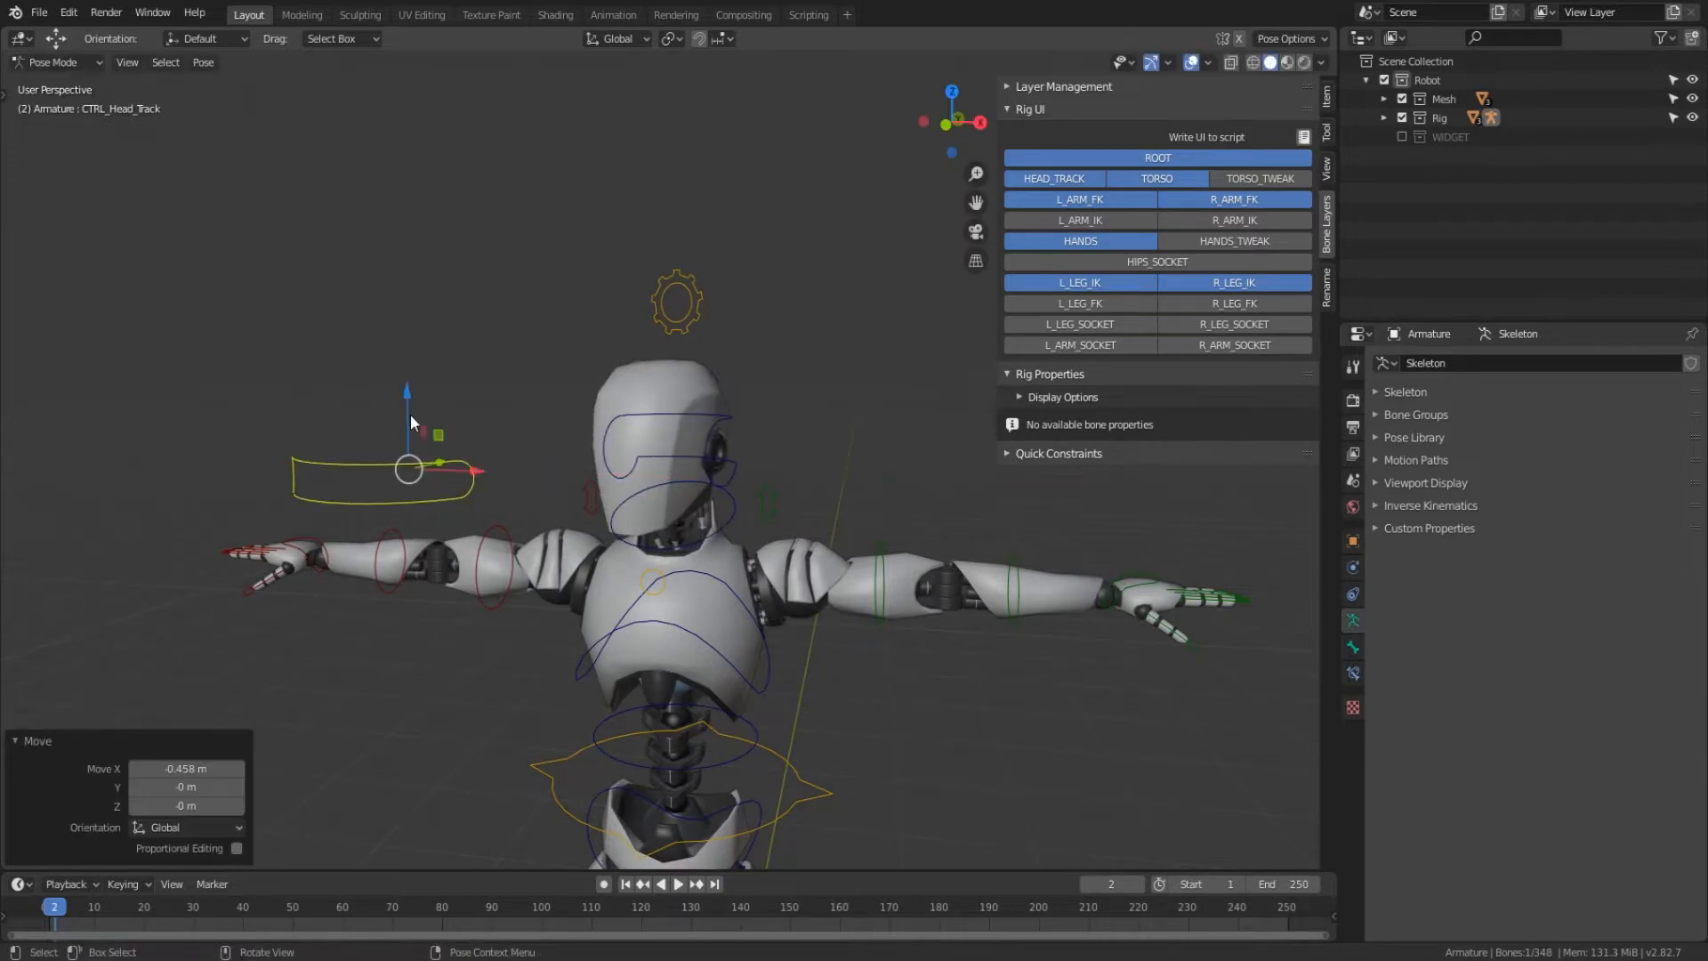
drag(410, 392, 420, 230)
- Rotate the head control, and rotate the neck control by about -14.1°, with head tracking active
click(736, 429)
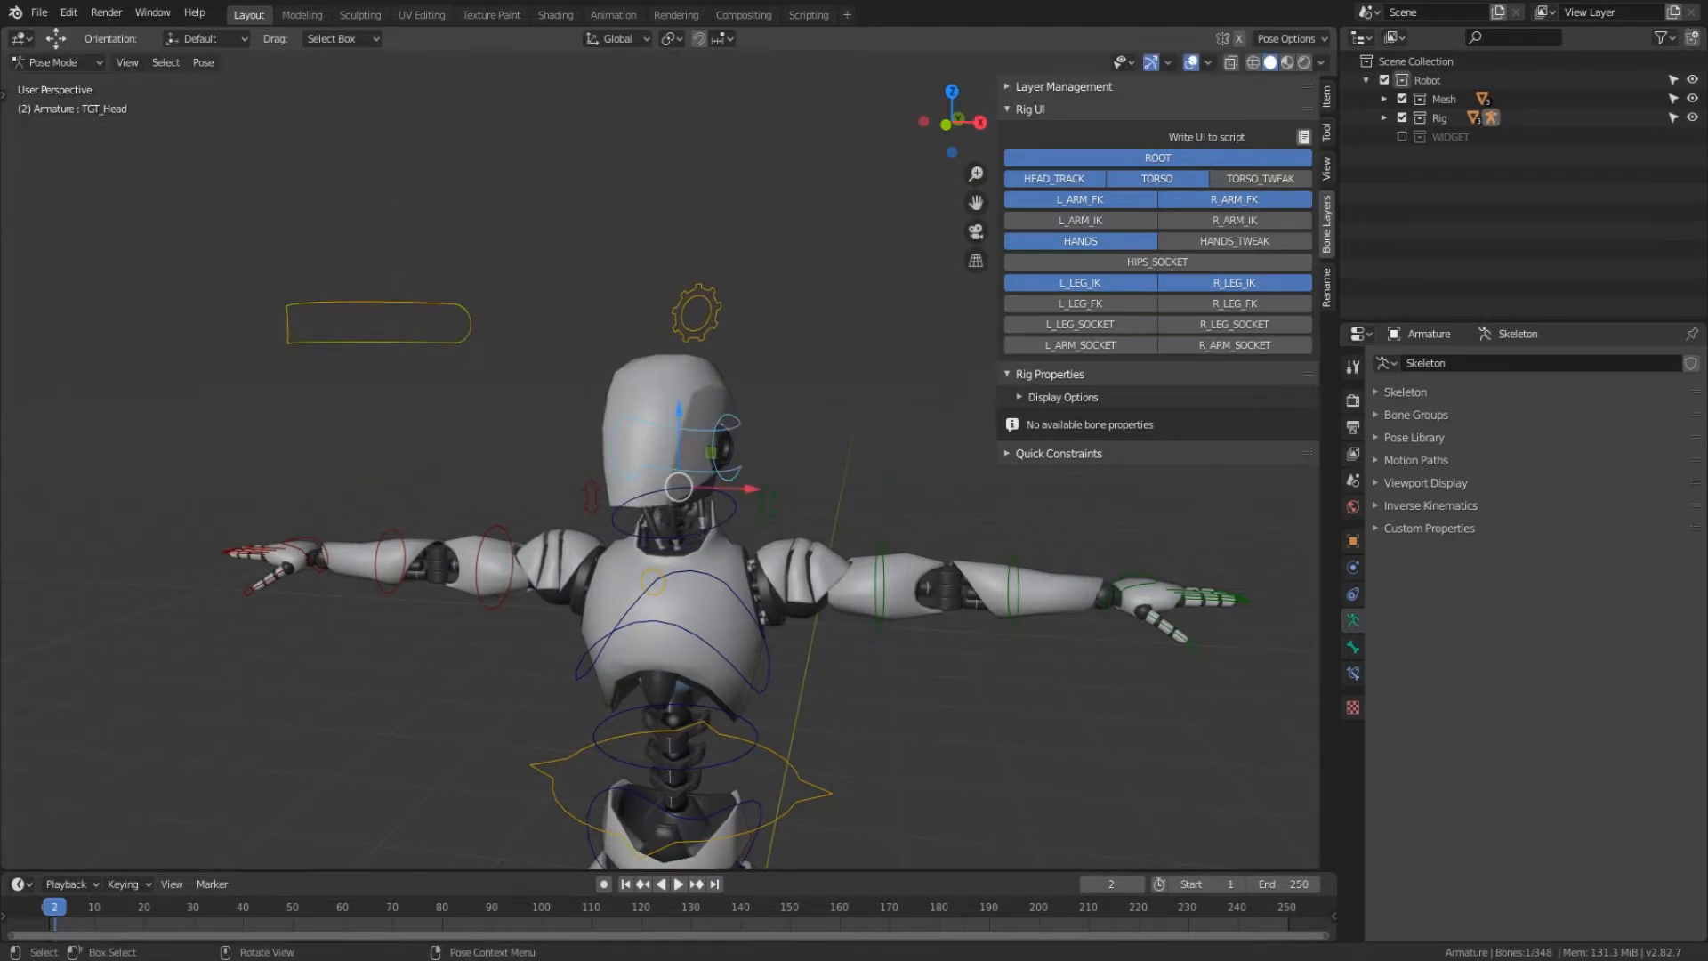
key(r)
click(808, 477)
click(735, 511)
key(r)
click(788, 459)
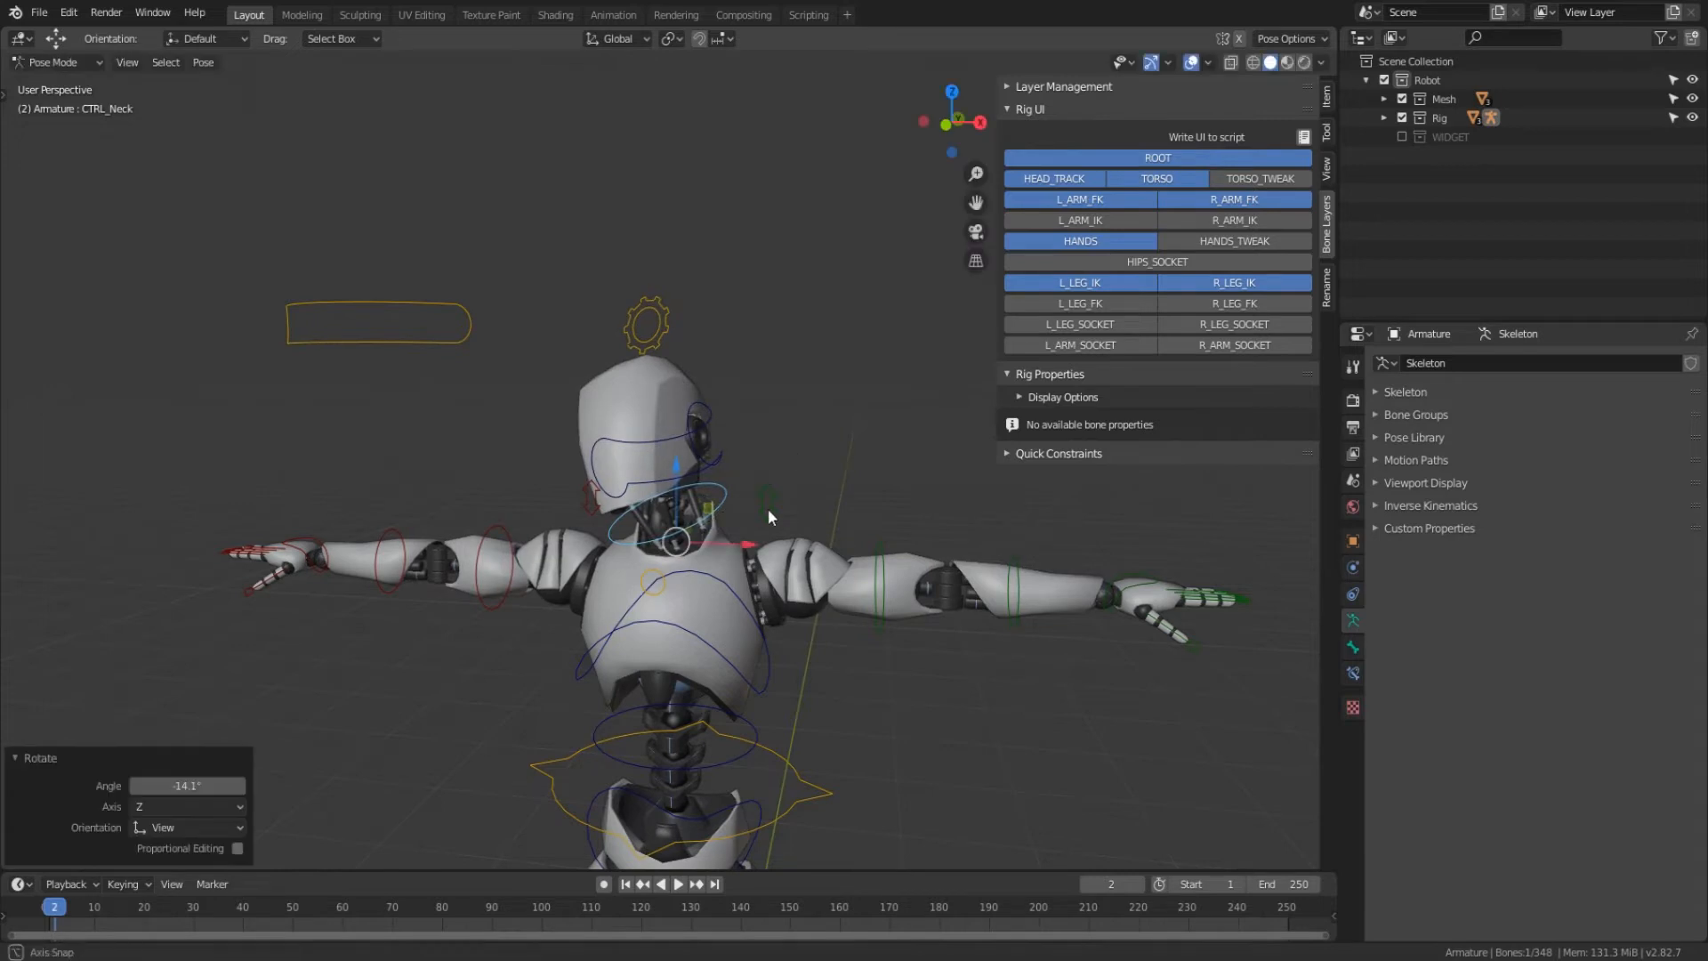
- Rotate the head control again from a different viewing angle
middle_drag(767, 508, 725, 509)
click(680, 450)
middle_drag(680, 450, 841, 490)
key(r)
click(626, 455)
middle_drag(627, 455, 595, 450)
- Reset the rotation and location of all visible controls and hide the HEAD_TRACK control layer
key(a)
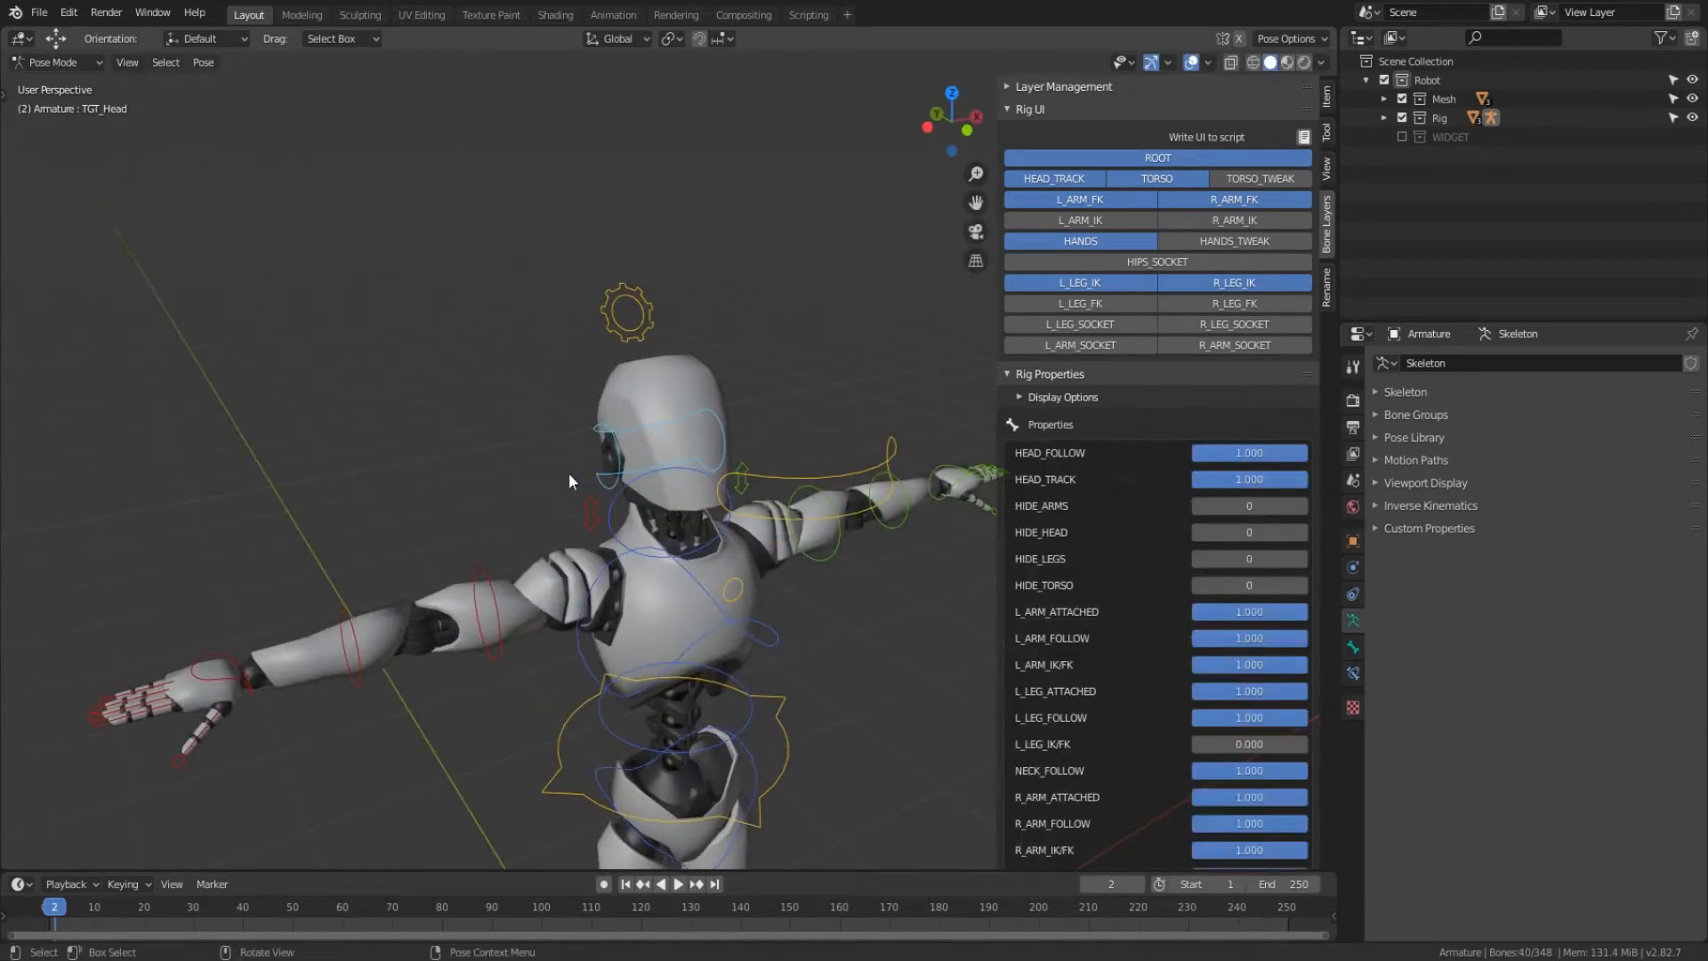
key(alt+r)
key(alt+g)
middle_drag(755, 477, 636, 467)
scroll(636, 467, down, 3)
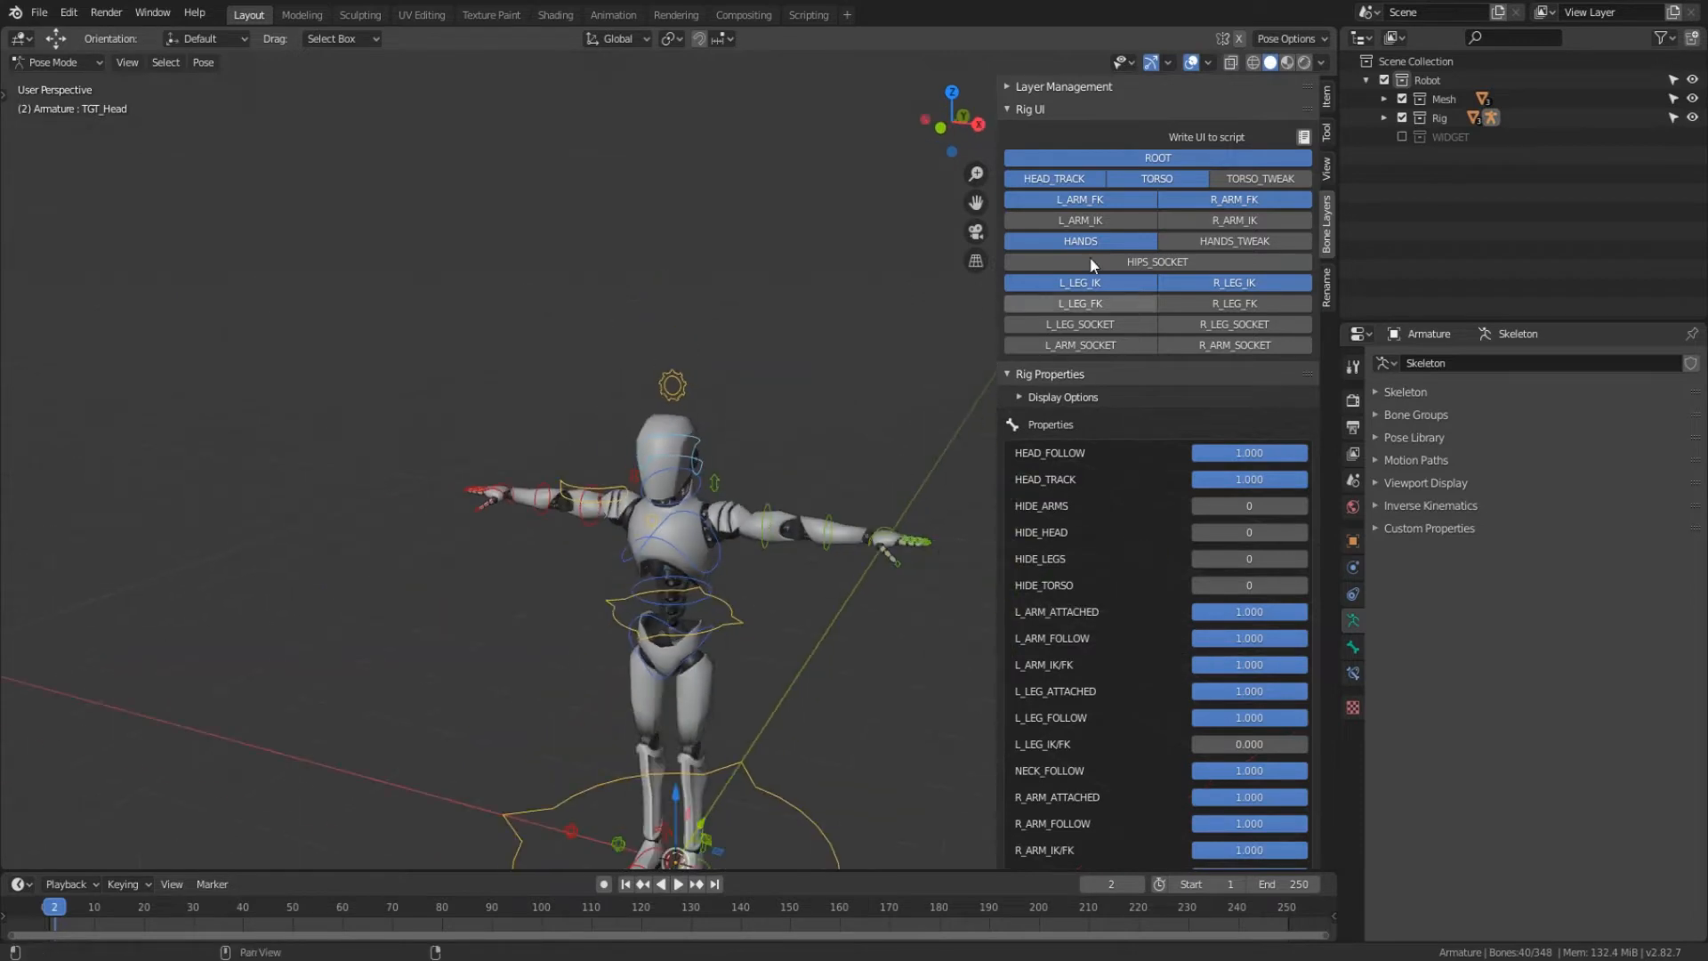
click(1067, 179)
- Set the HEAD_TRACK property of the properties control to 0.000
scroll(702, 398, up, 3)
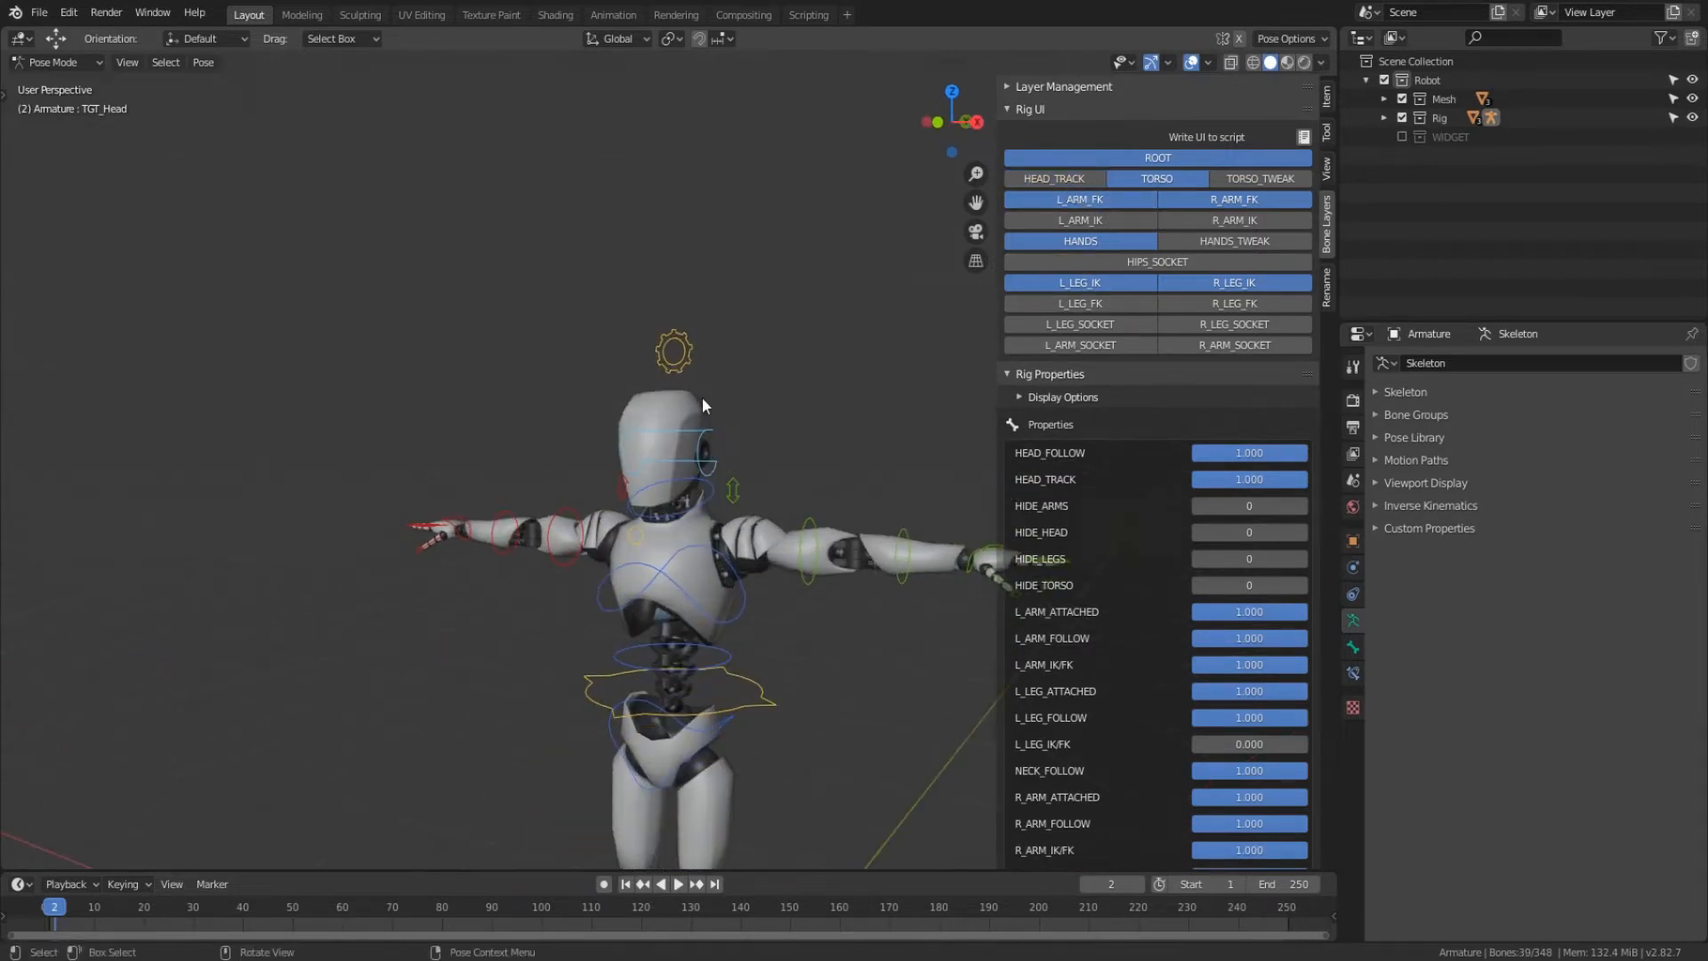
click(674, 350)
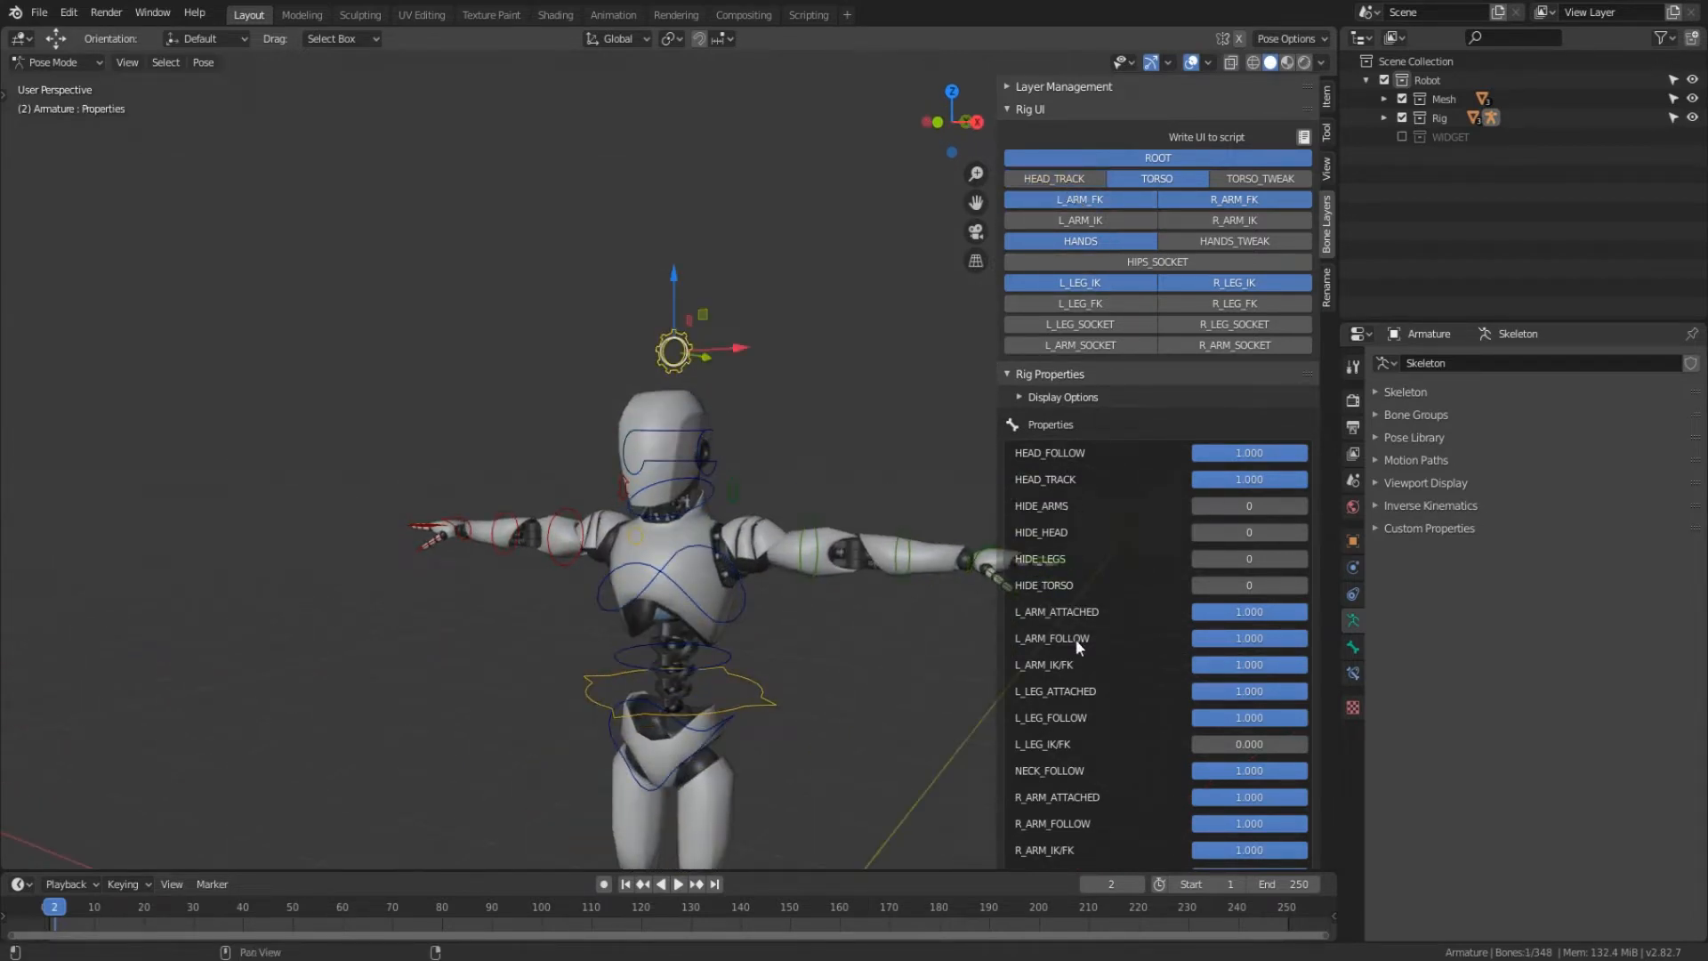
drag(1241, 479, 1193, 478)
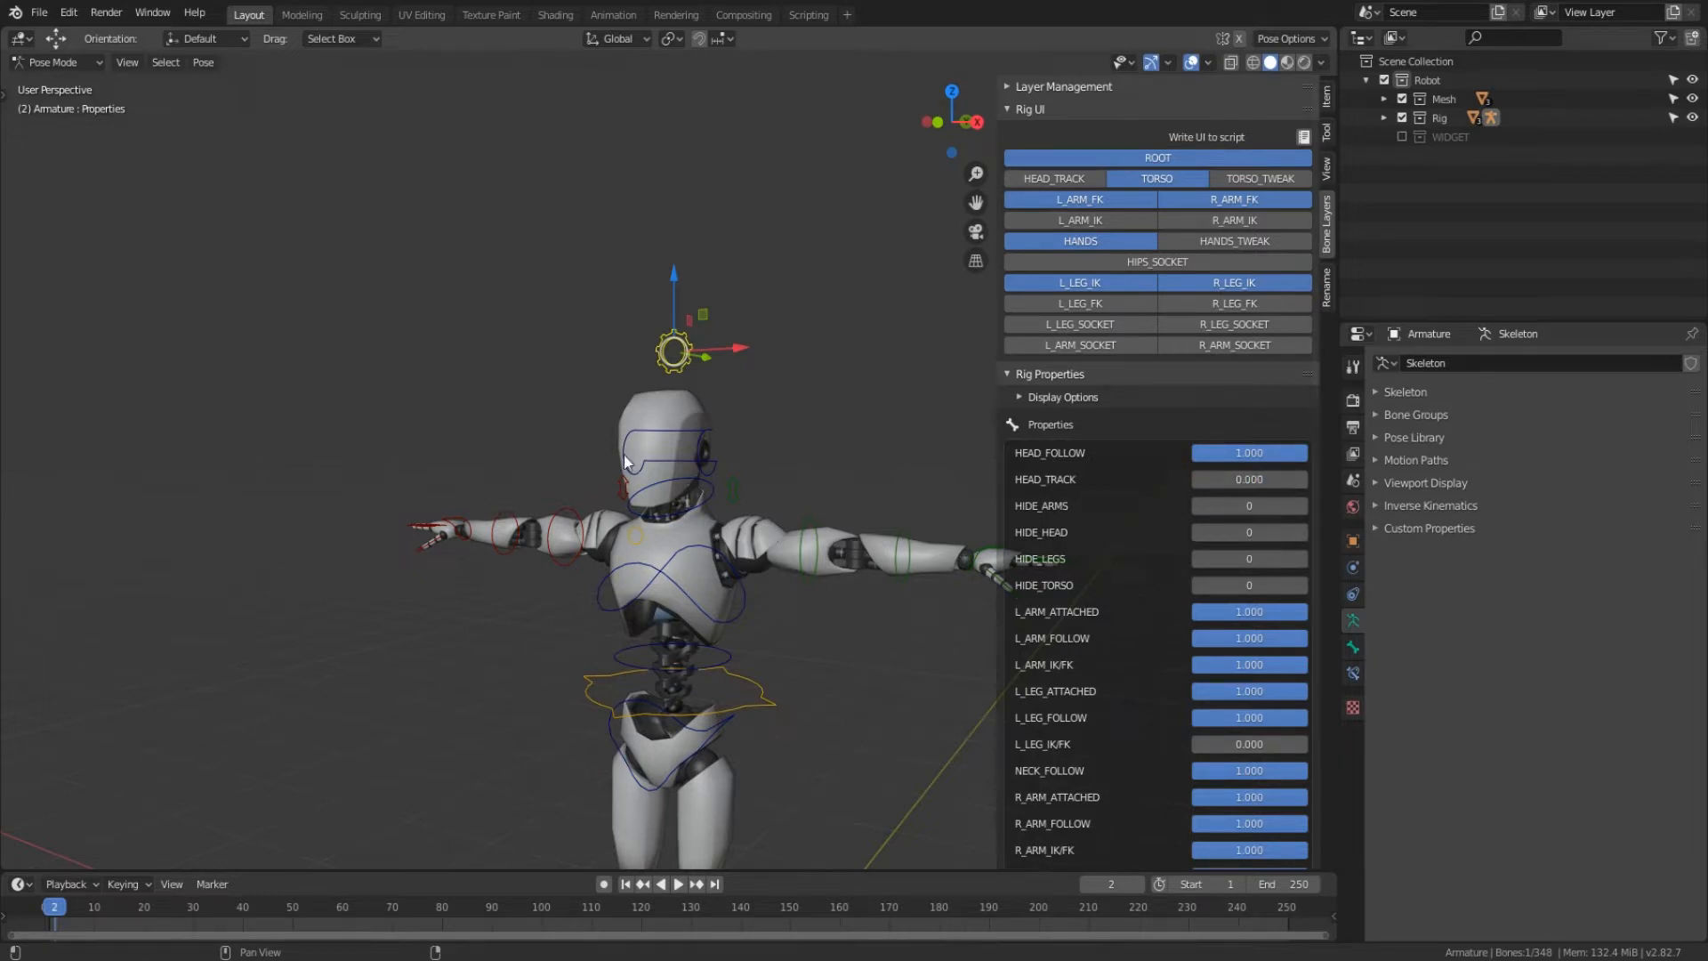
- Rotate the chest control by about -16.6° in the front view
middle_drag(747, 498, 756, 533)
scroll(856, 552, down, 1)
middle_drag(756, 583, 649, 569)
click(743, 570)
scroll(783, 549, up, 4)
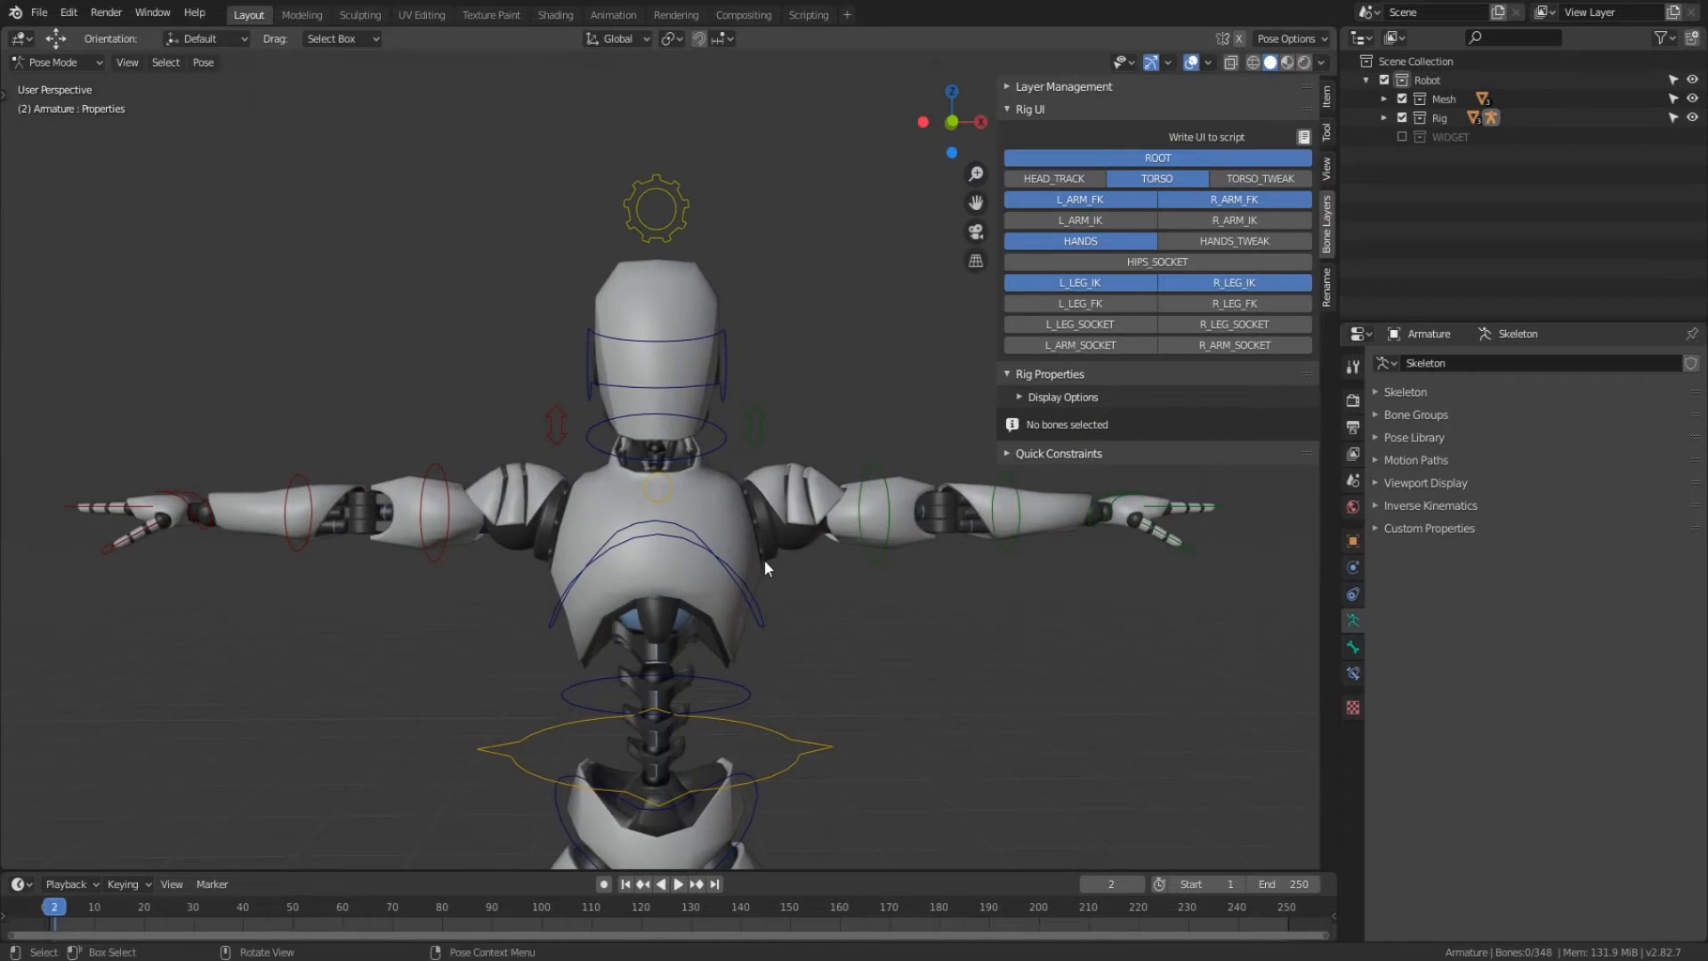
scroll(756, 566, down, 4)
scroll(747, 543, up, 3)
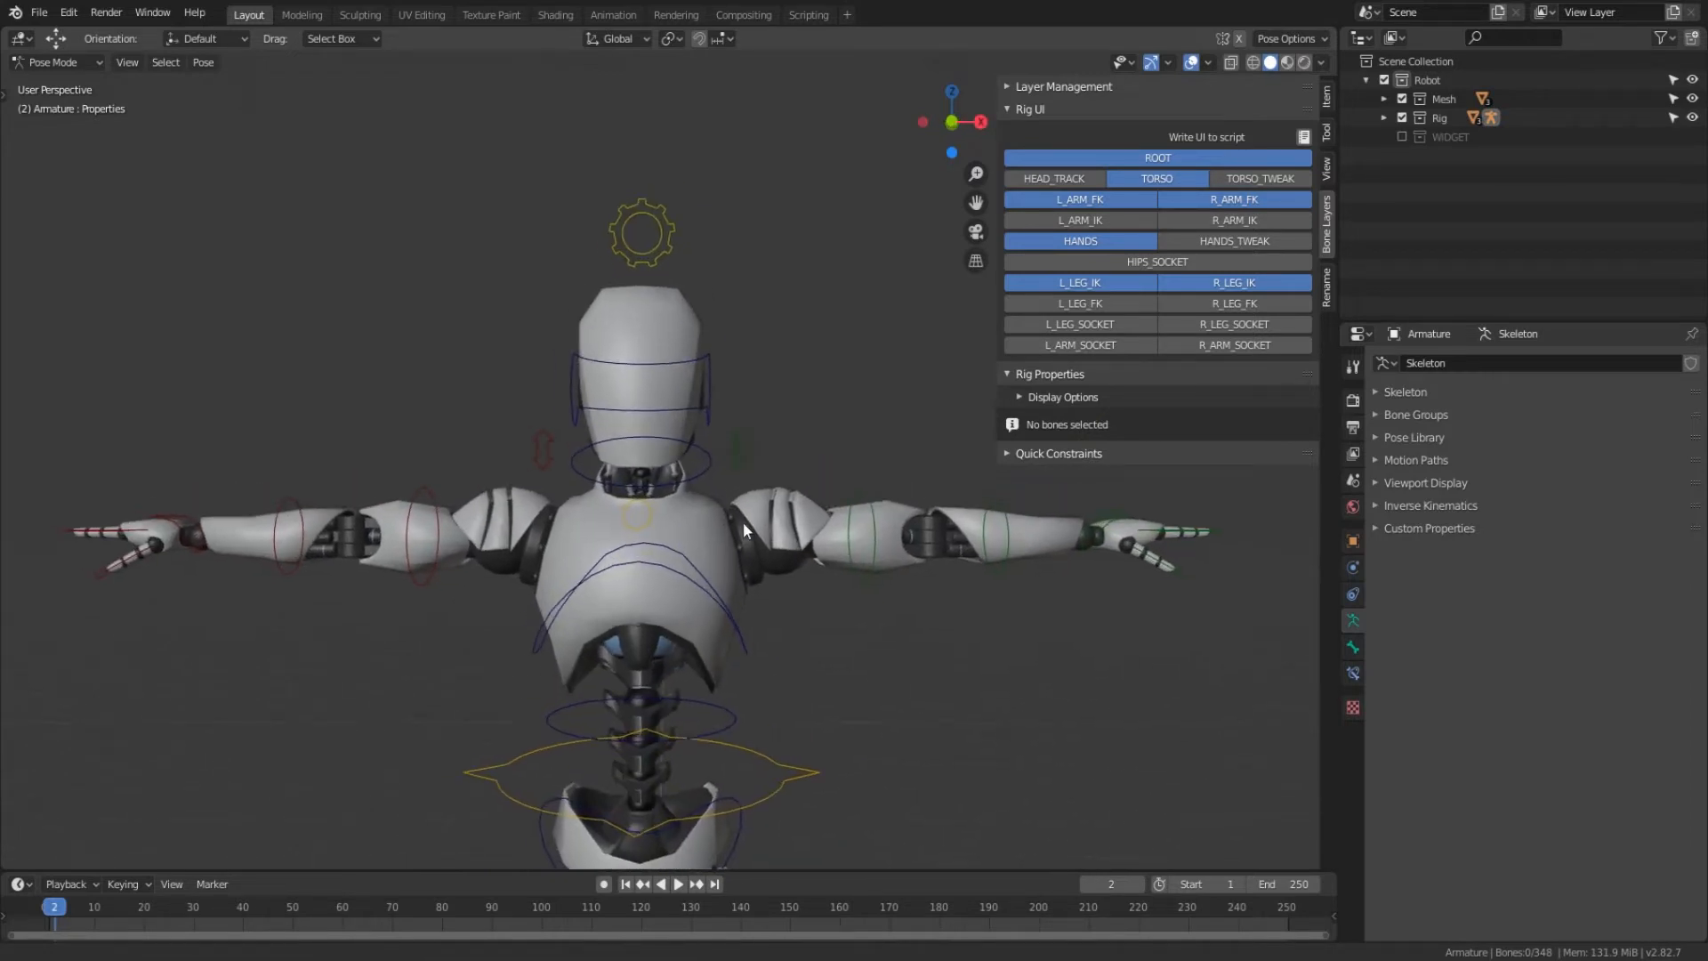
middle_drag(743, 522, 756, 555)
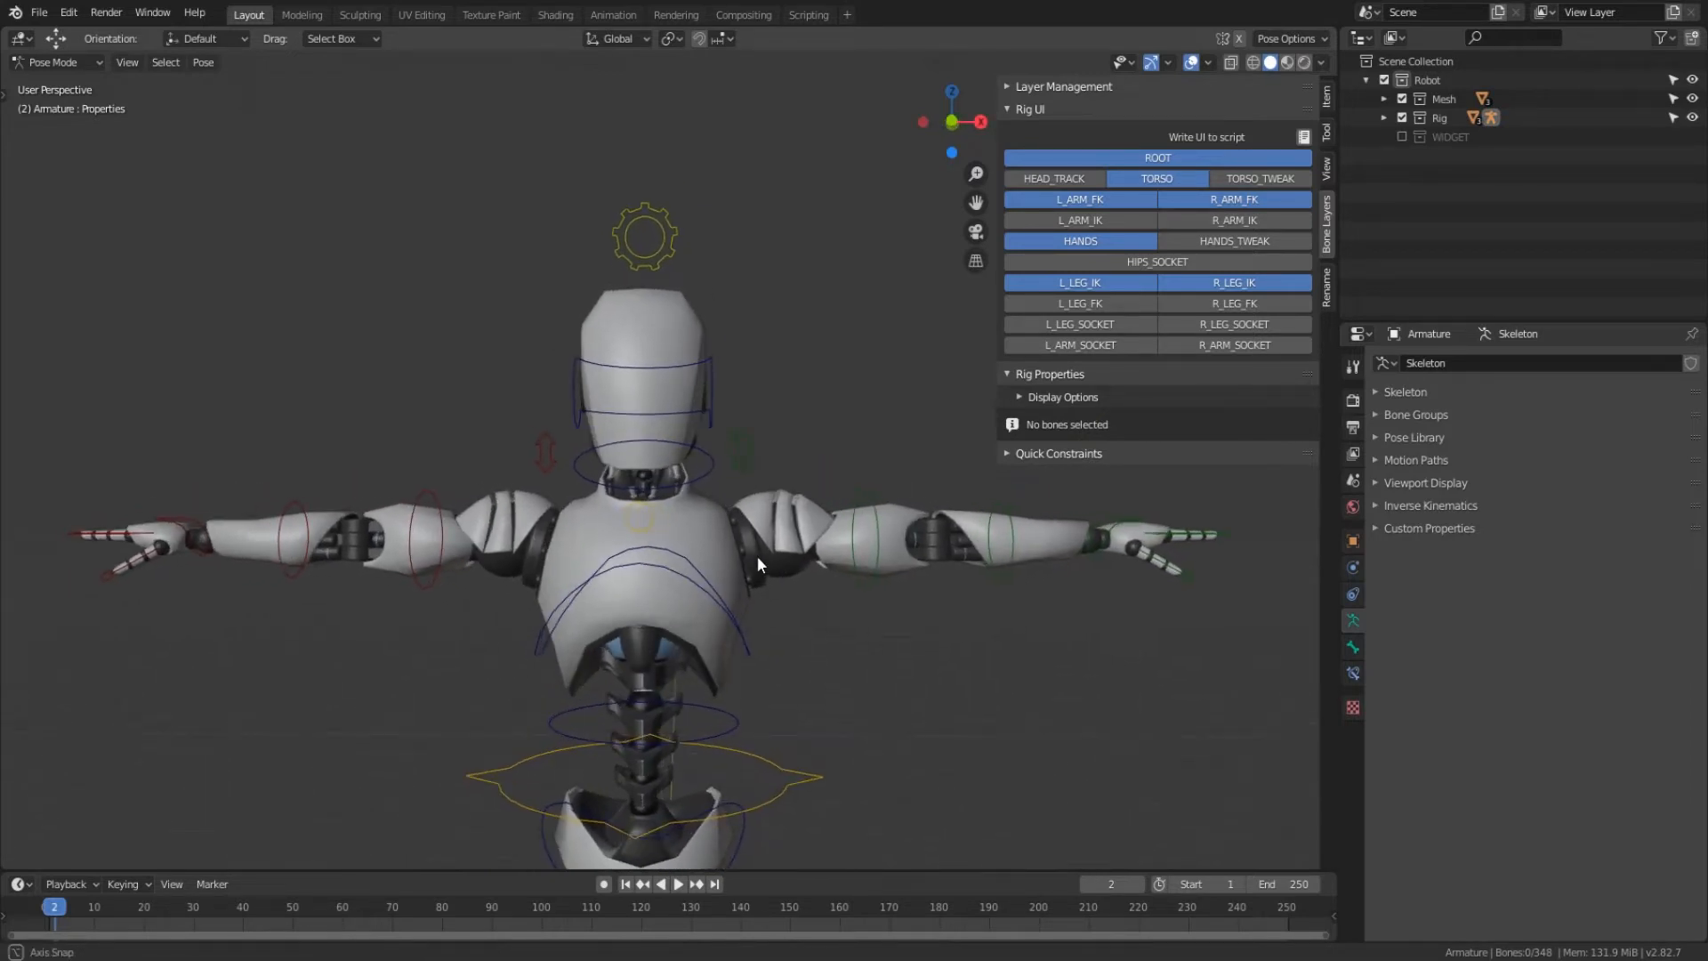
click(757, 660)
key(r)
click(659, 445)
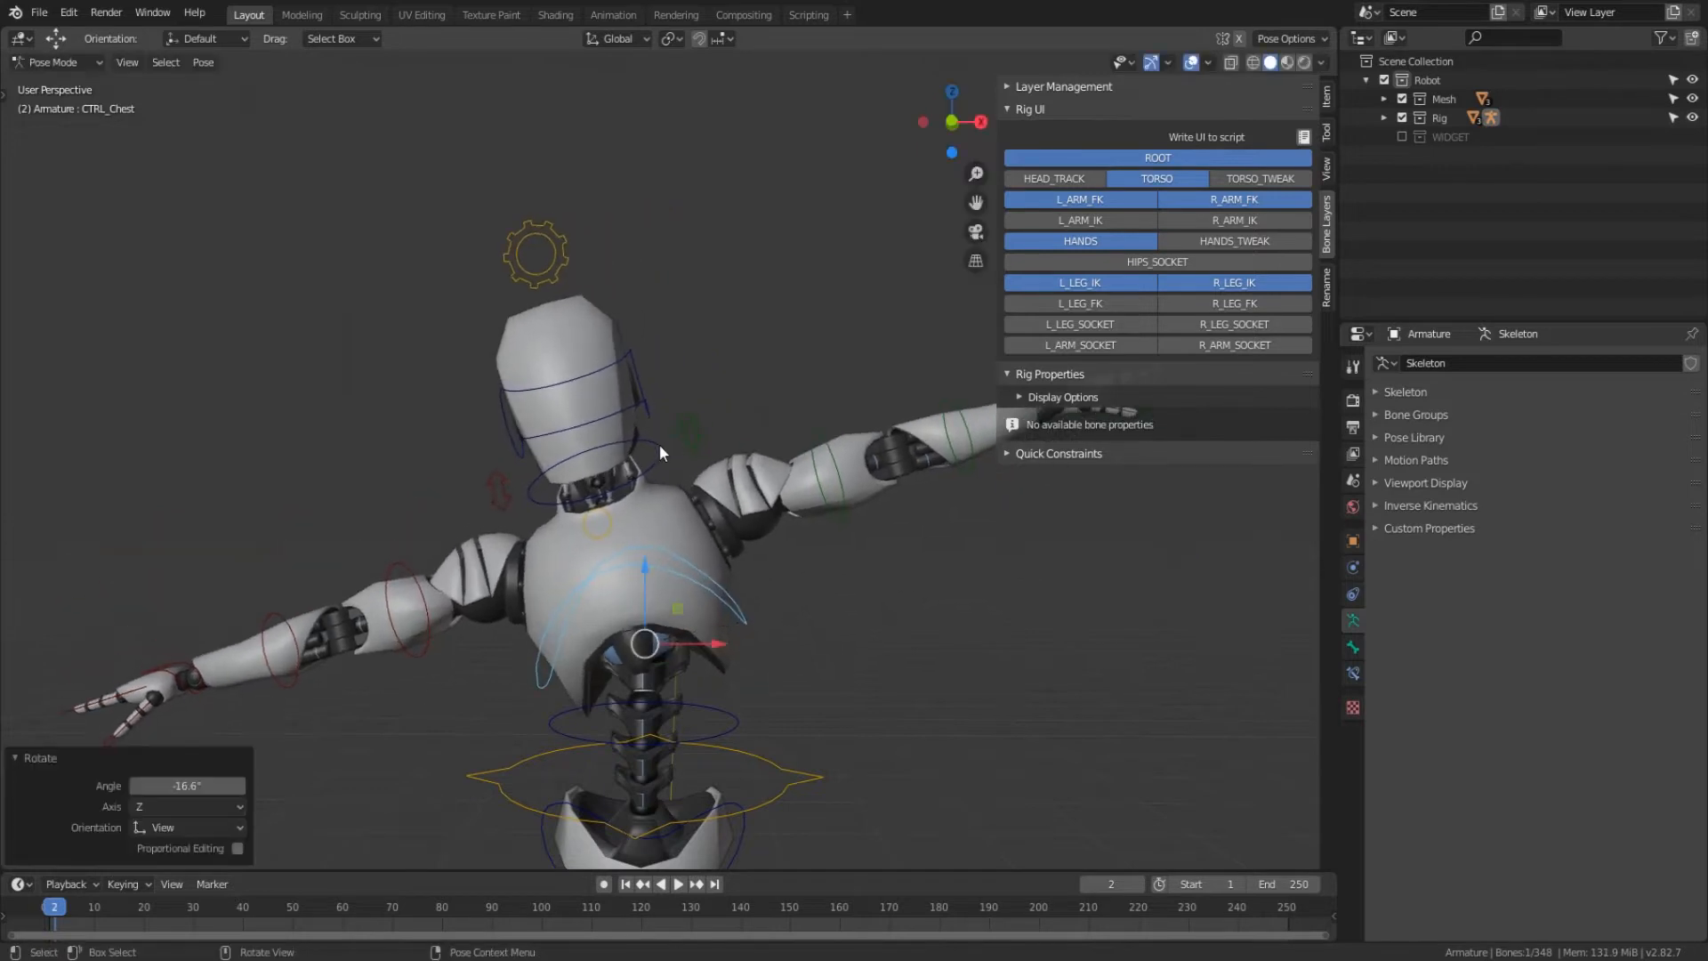
click(659, 447)
- Set the NECK_FOLLOW property of the properties control to 0.000
click(584, 297)
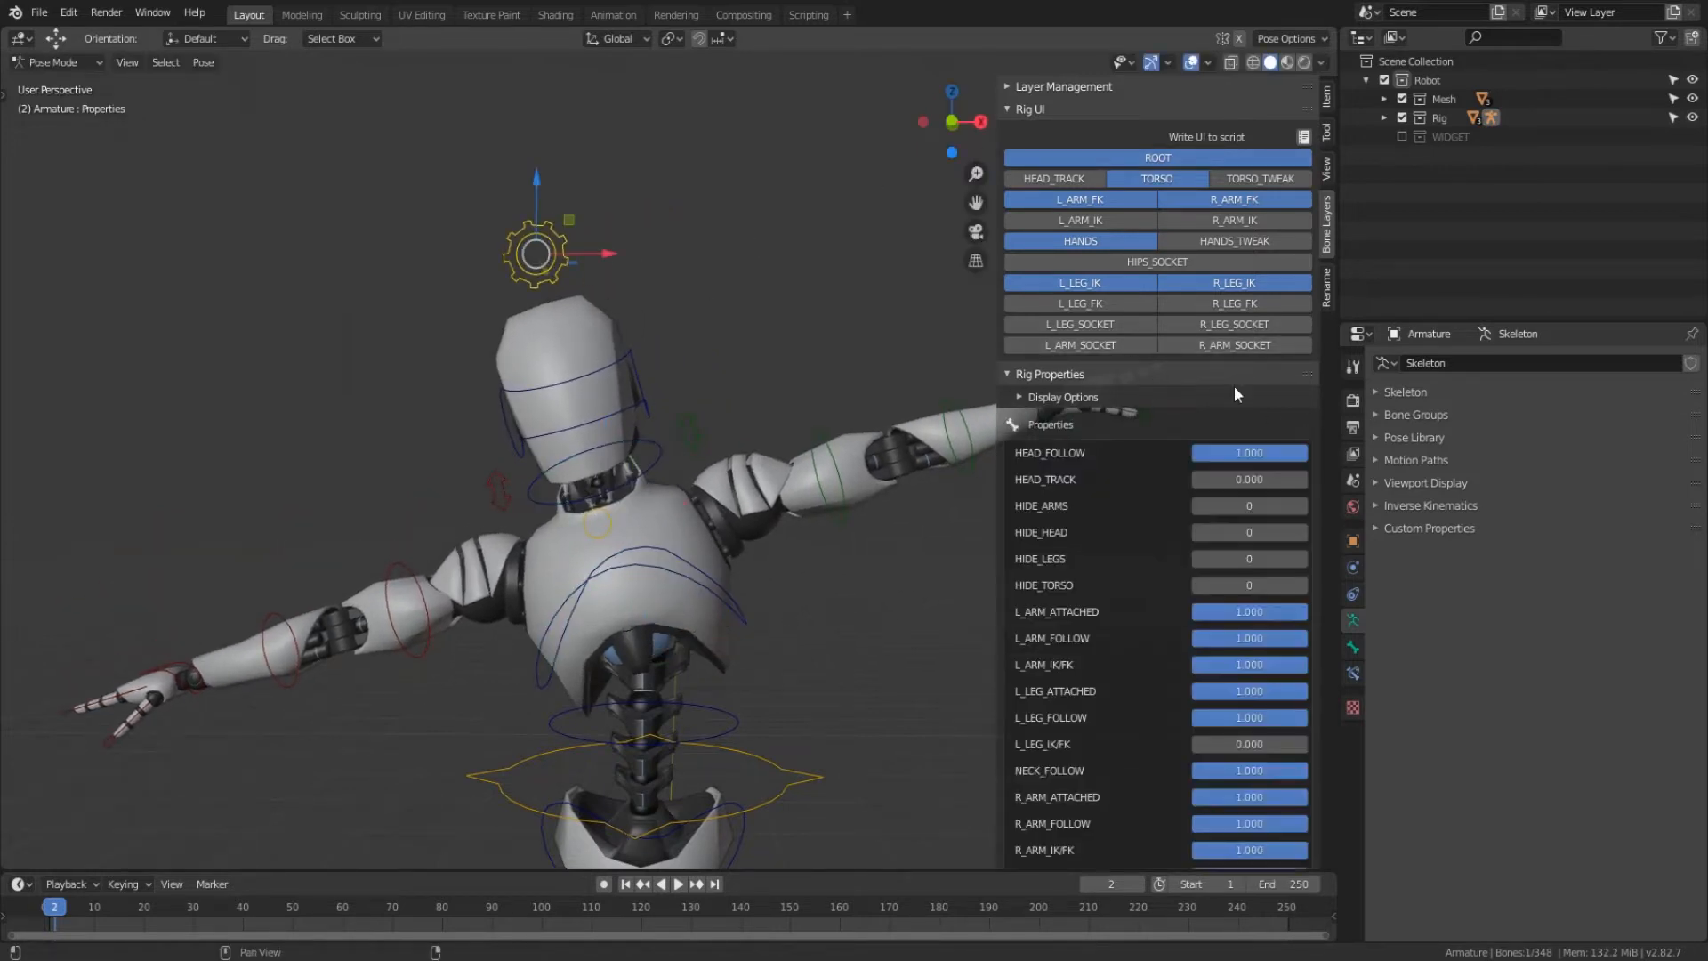
scroll(1167, 557, down, 4)
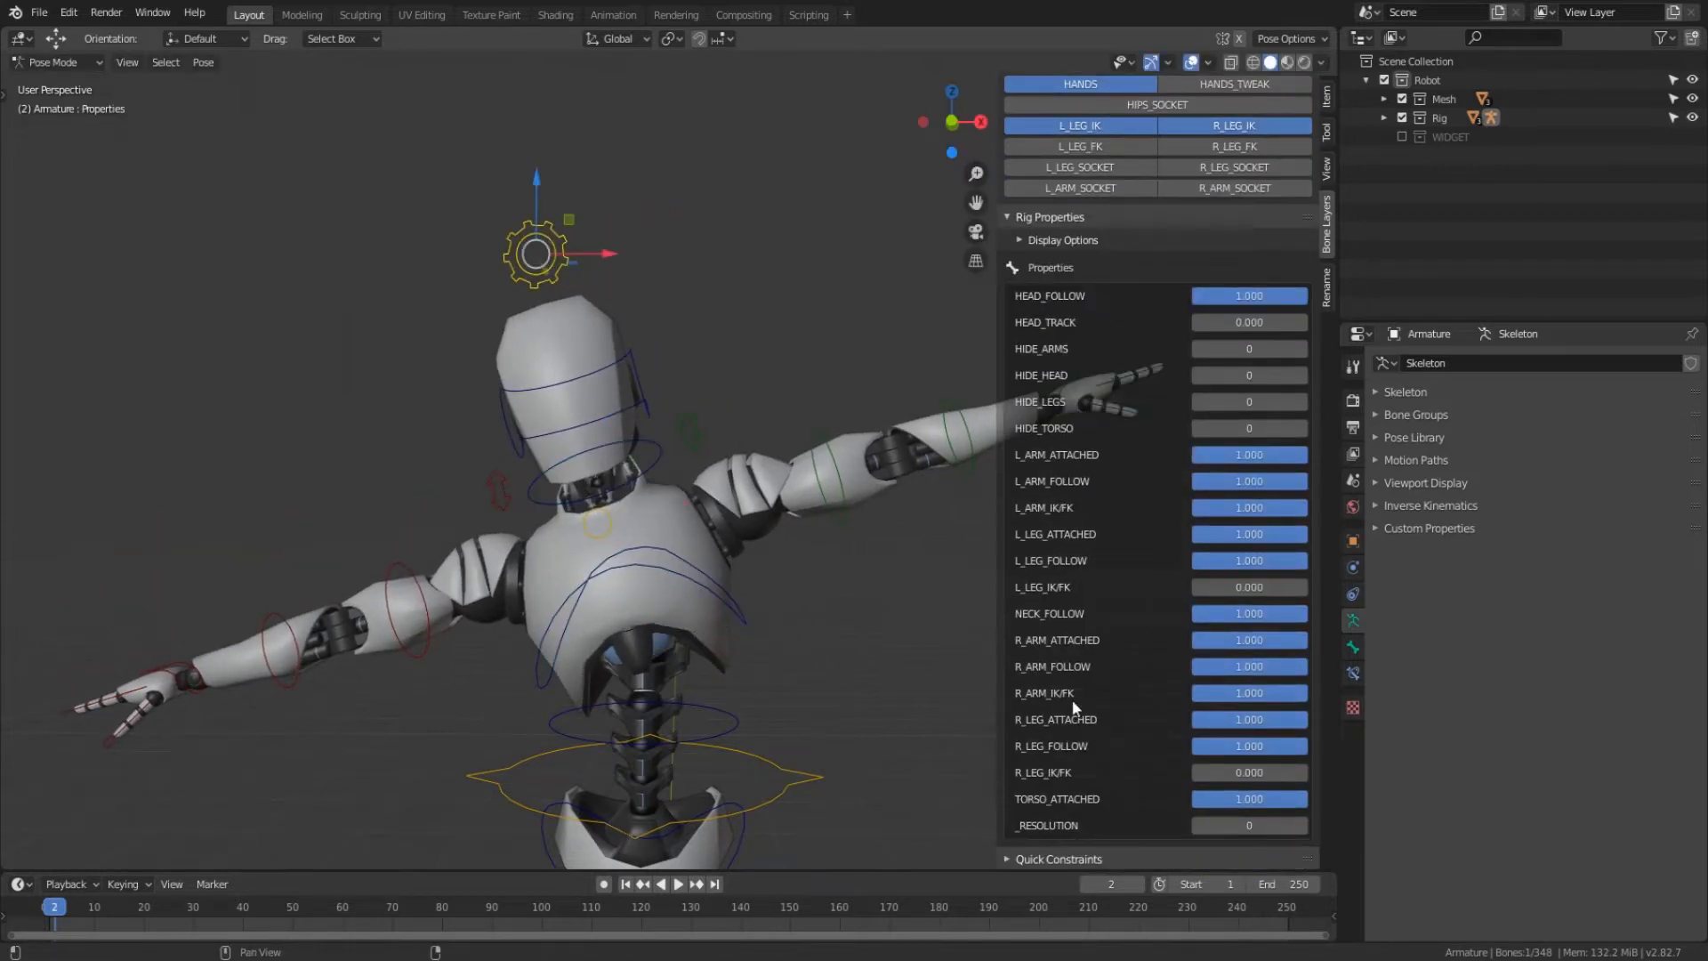
drag(1249, 613, 852, 618)
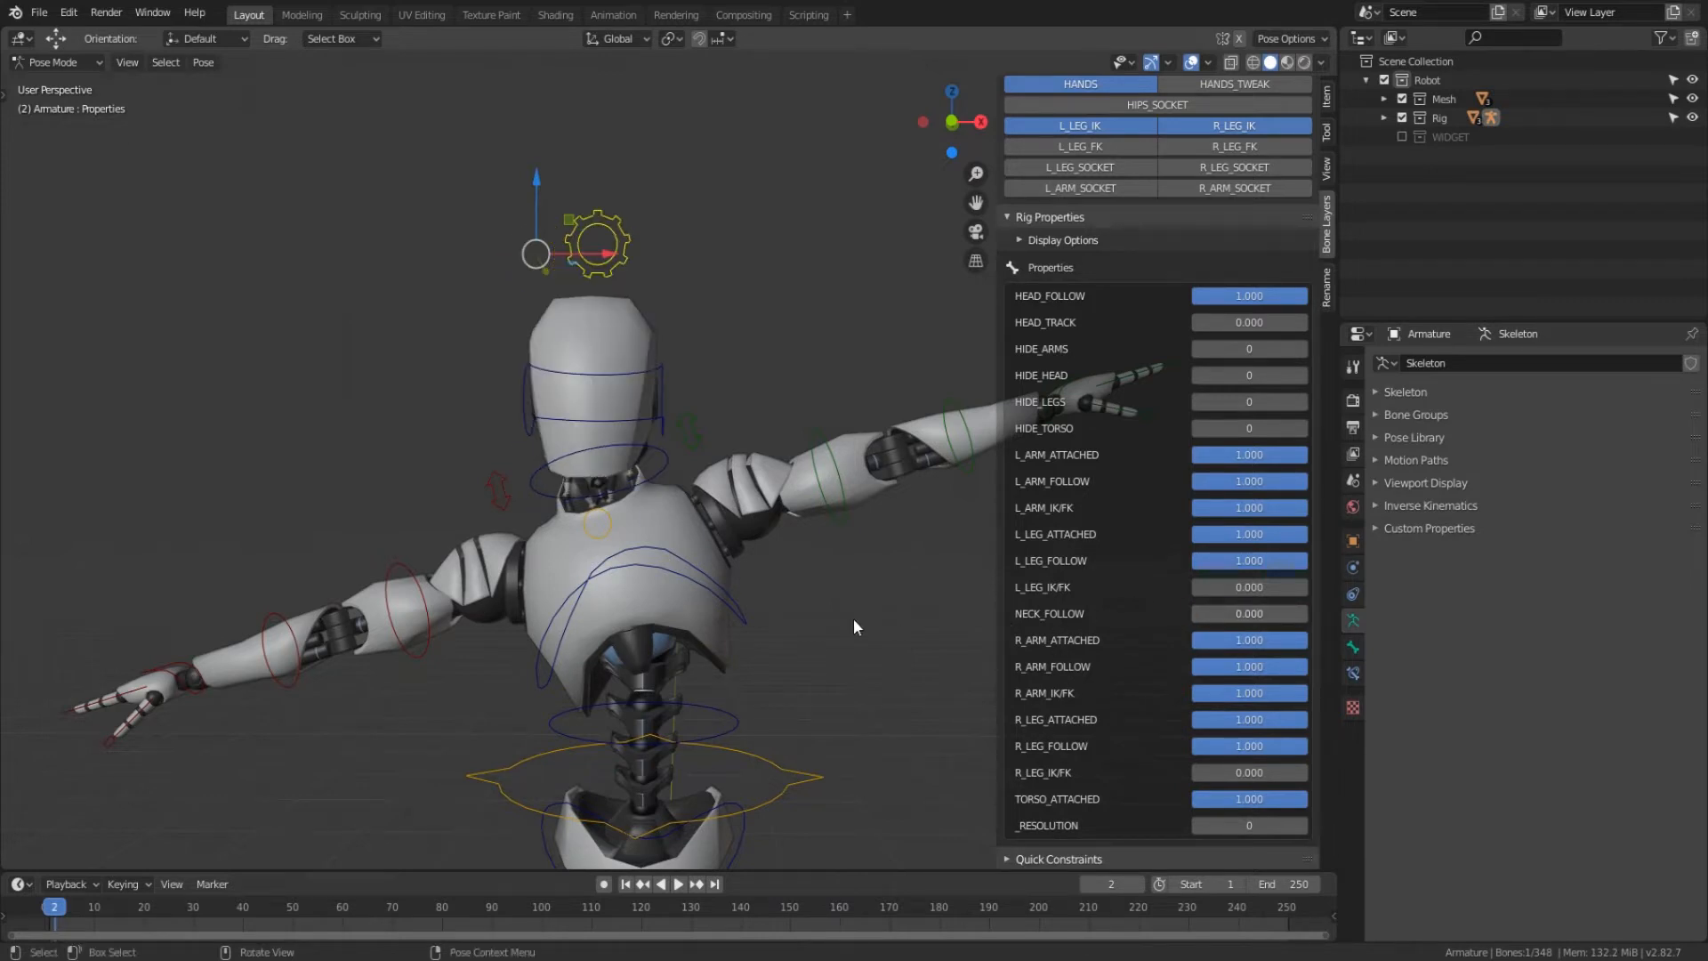
- Rotate the chest control by about 23° in the front view with neck follow off
click(792, 617)
click(738, 617)
key(r)
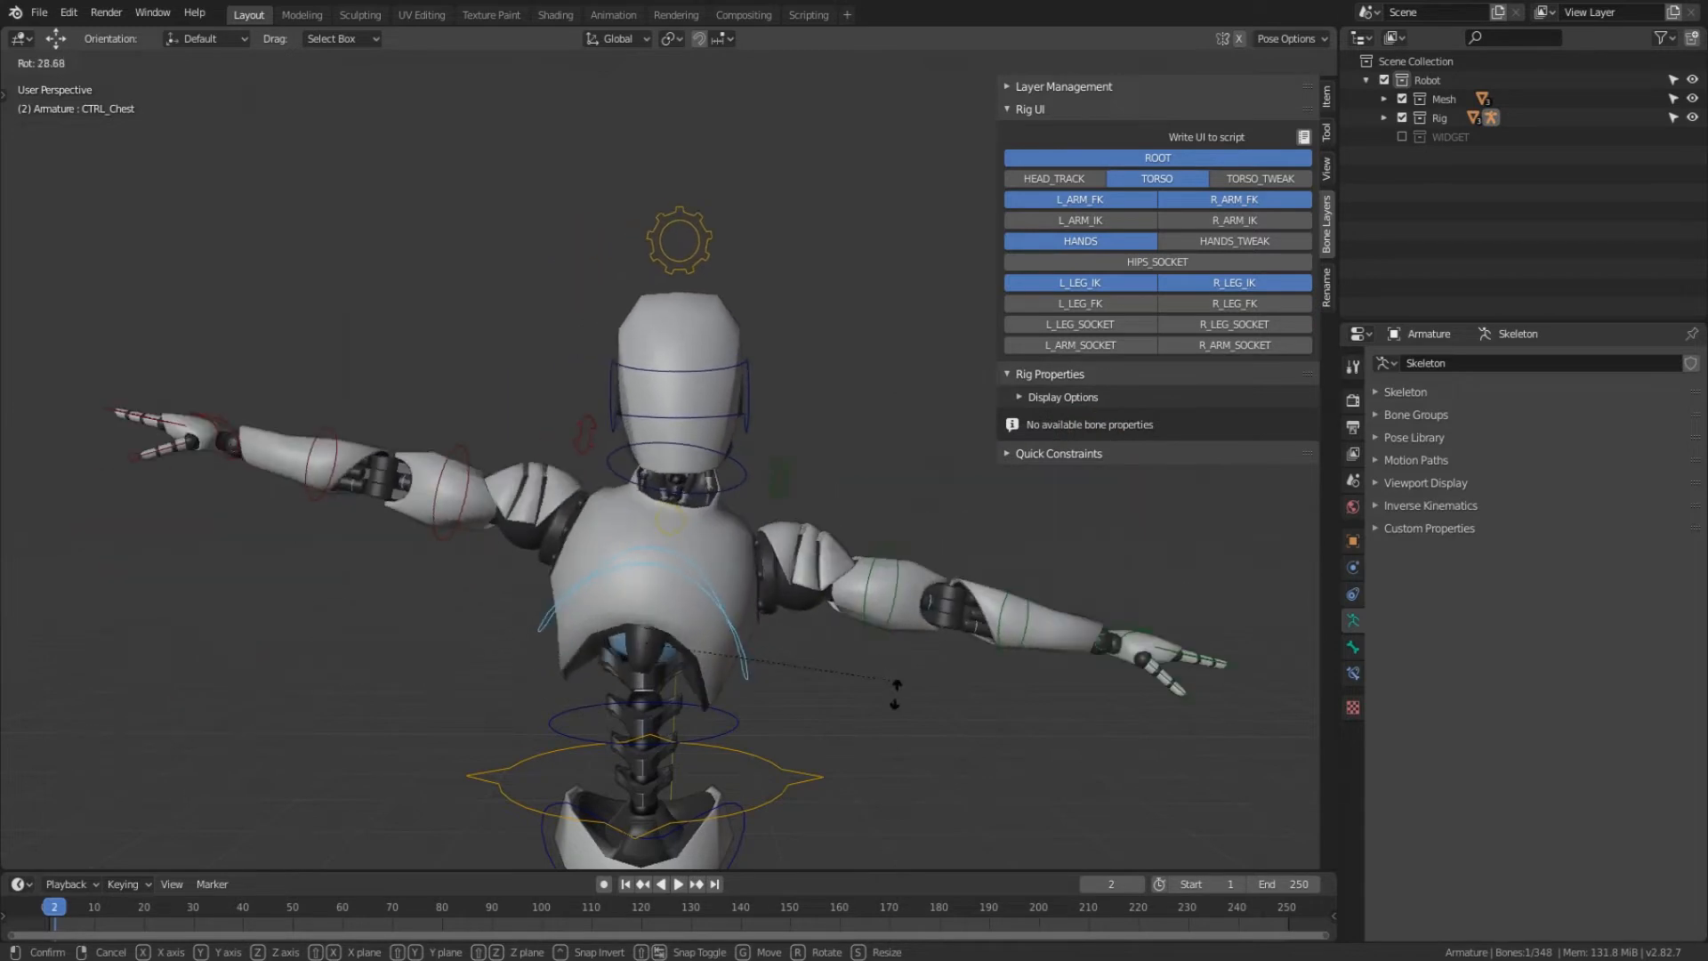
click(674, 659)
- Rotate the chest control from the side of the robot with neck follow off
middle_drag(674, 659, 729, 670)
key(r)
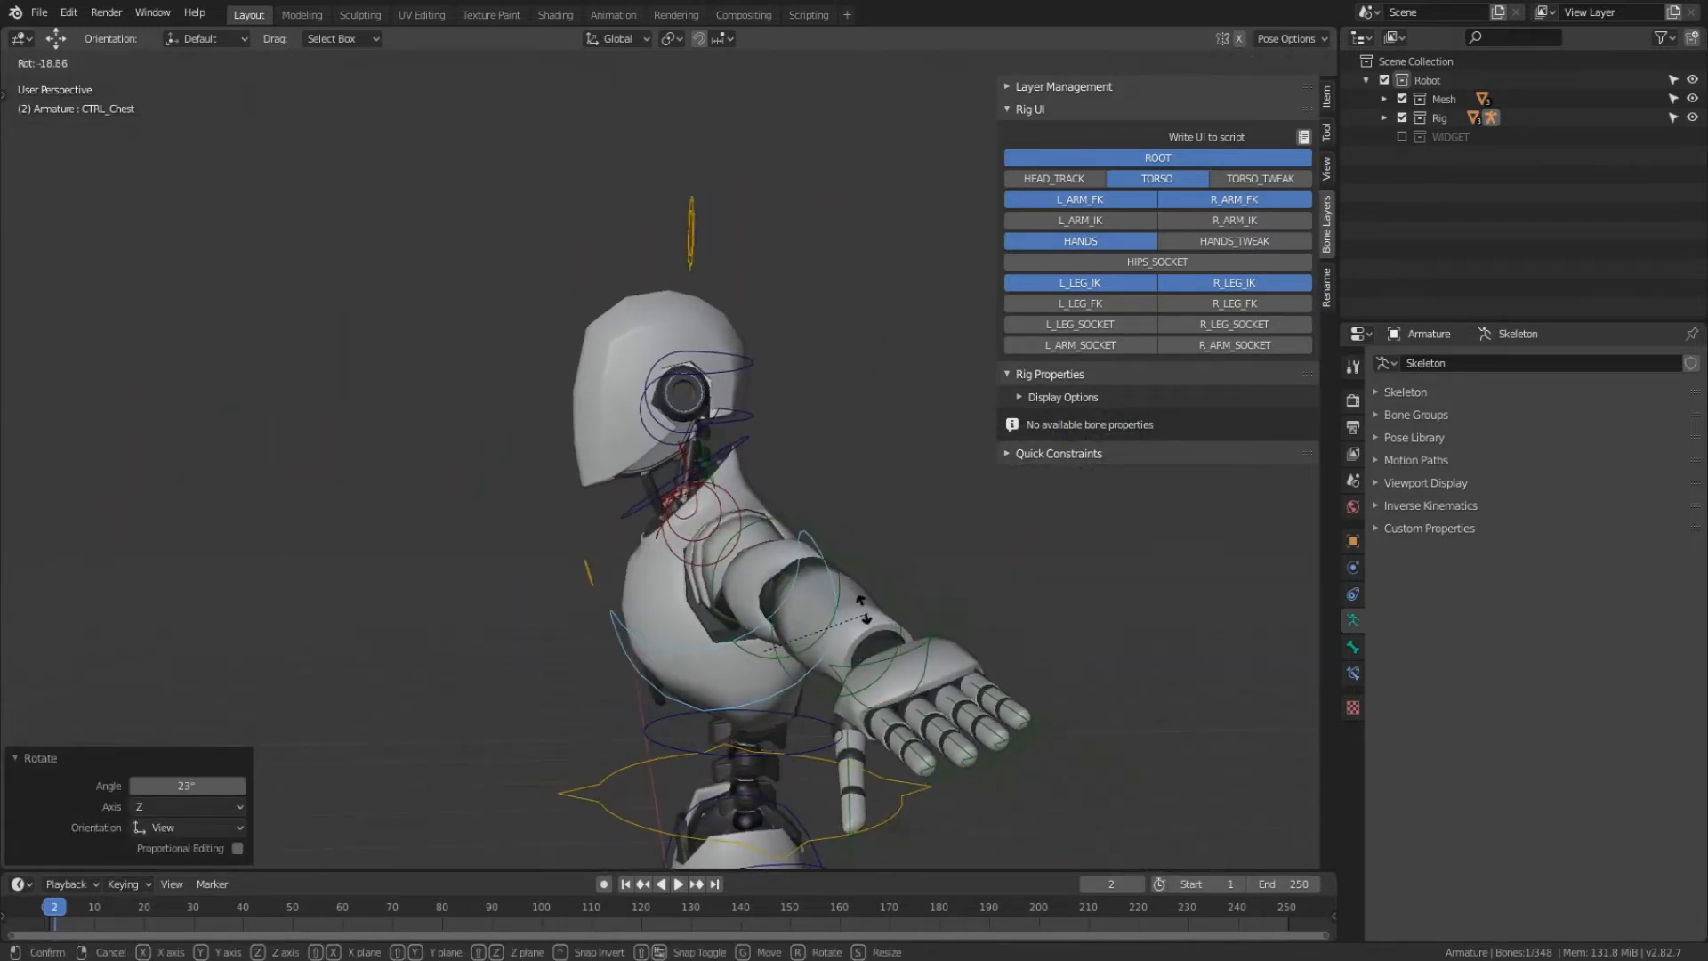
click(857, 622)
middle_drag(856, 624, 819, 614)
middle_drag(781, 691, 815, 667)
- Set the L_ARM_FOLLOW property of the properties control to 0.000
click(623, 240)
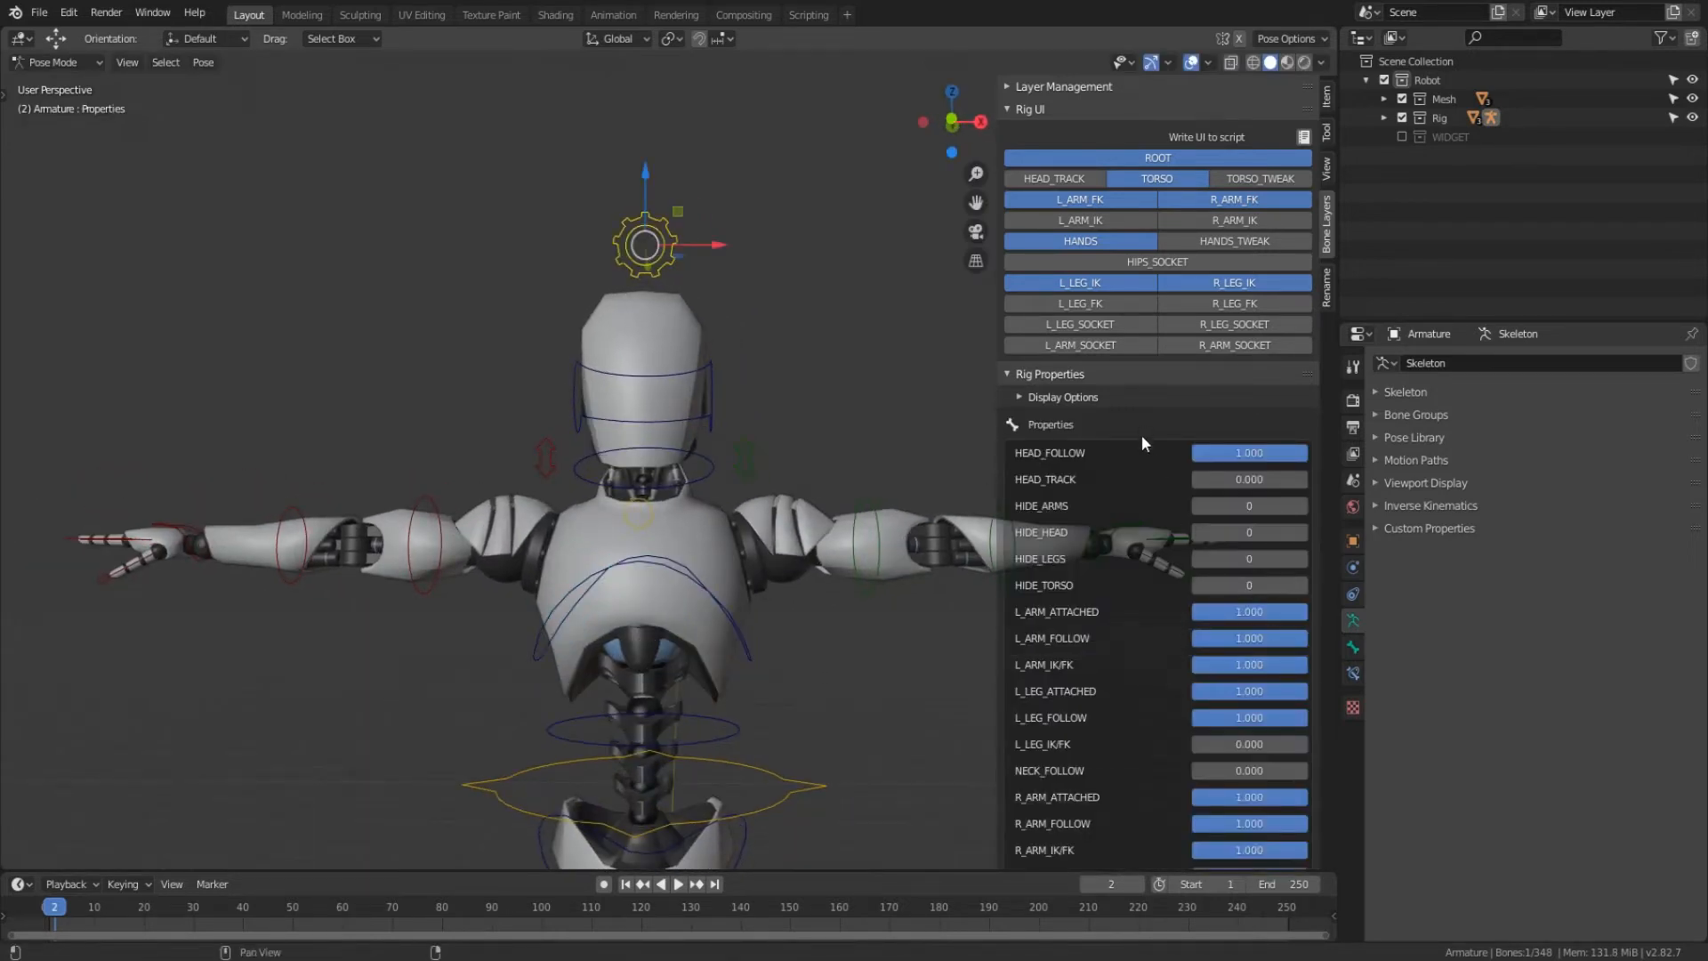
scroll(1121, 463, down, 5)
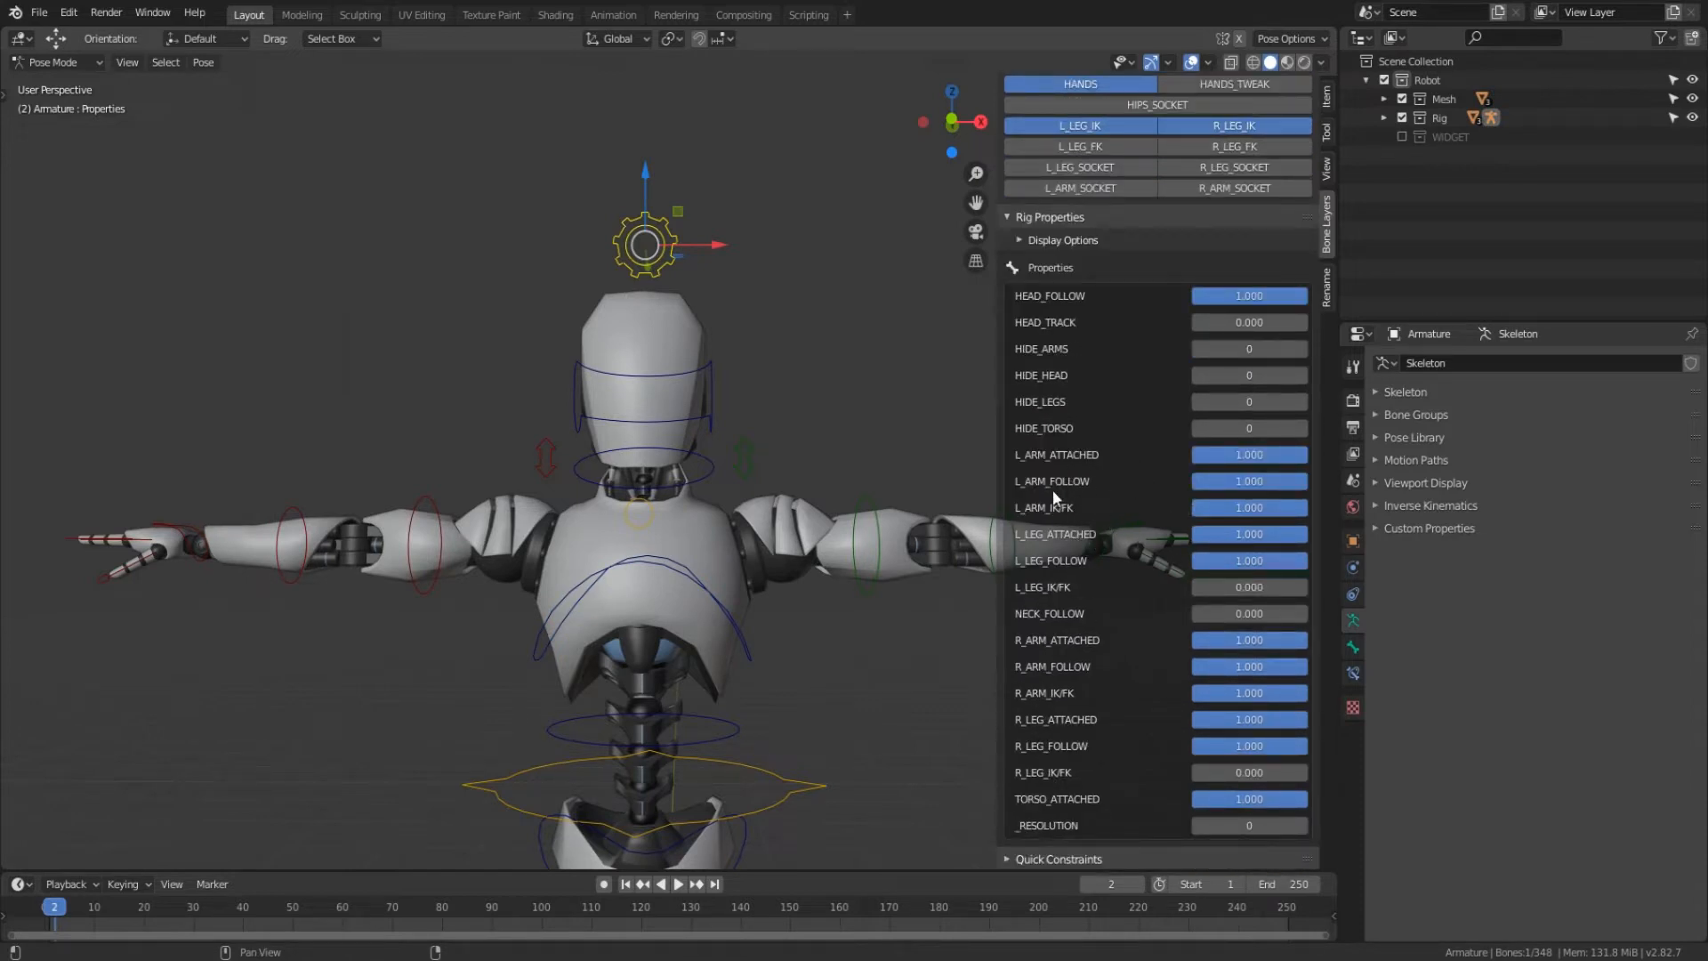
drag(1284, 485, 1179, 484)
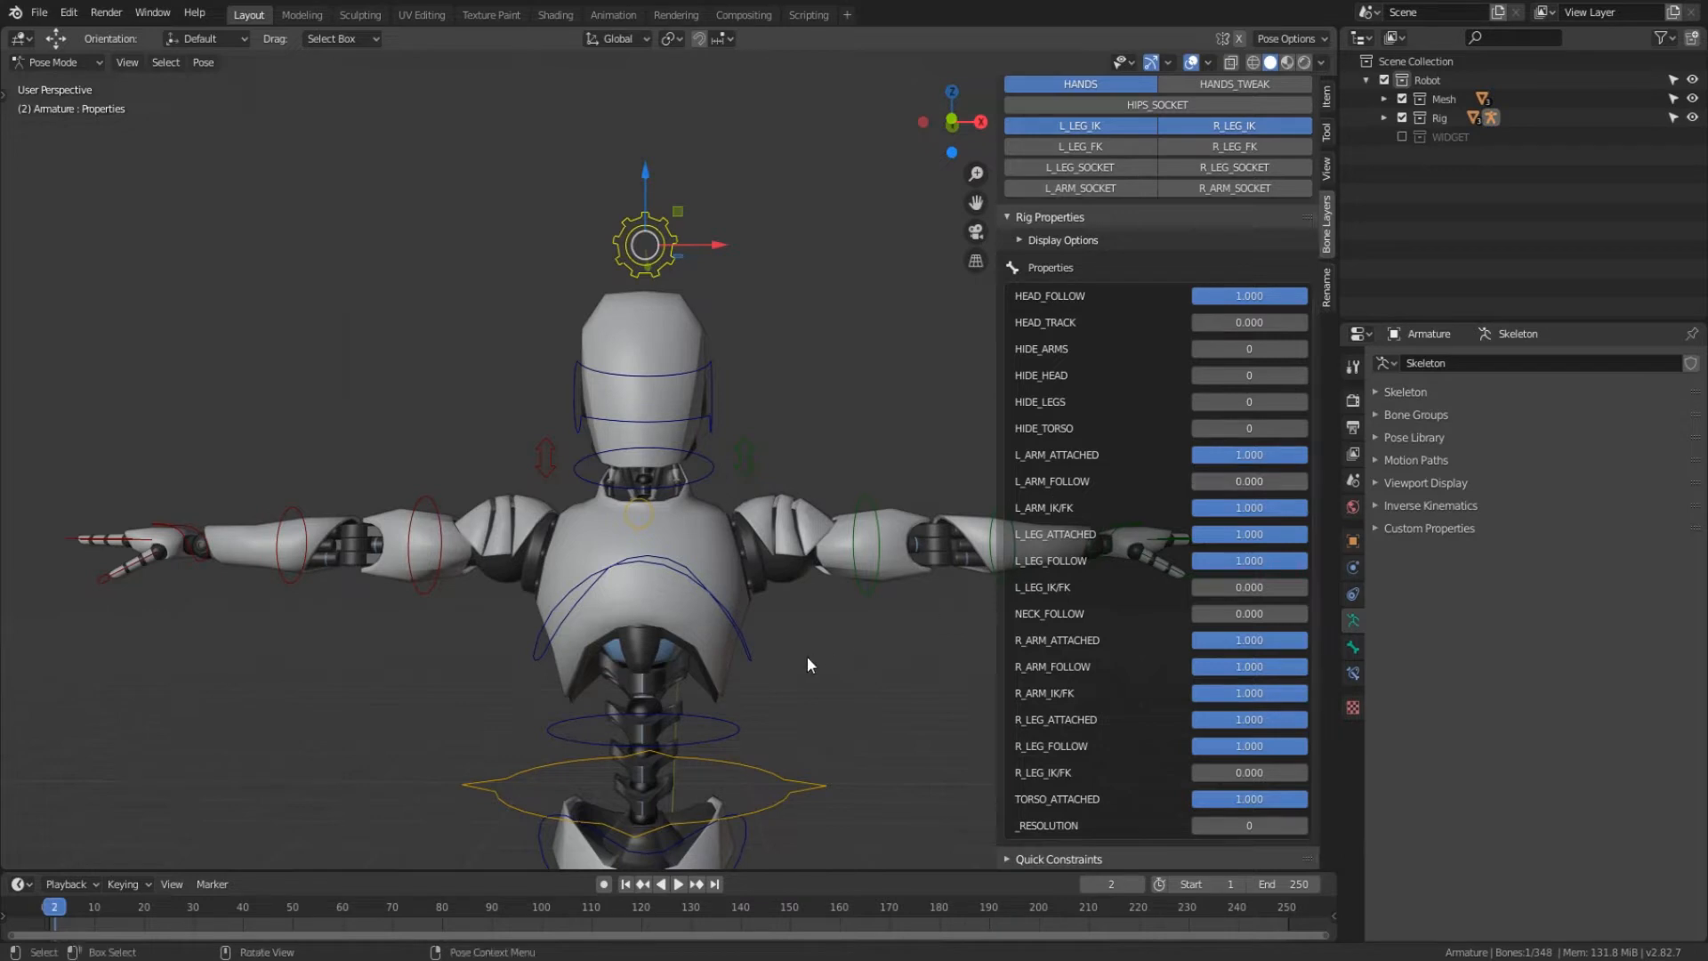
- Rotate the chest control by about 25° in the front view with left arm follow off
click(763, 661)
key(r)
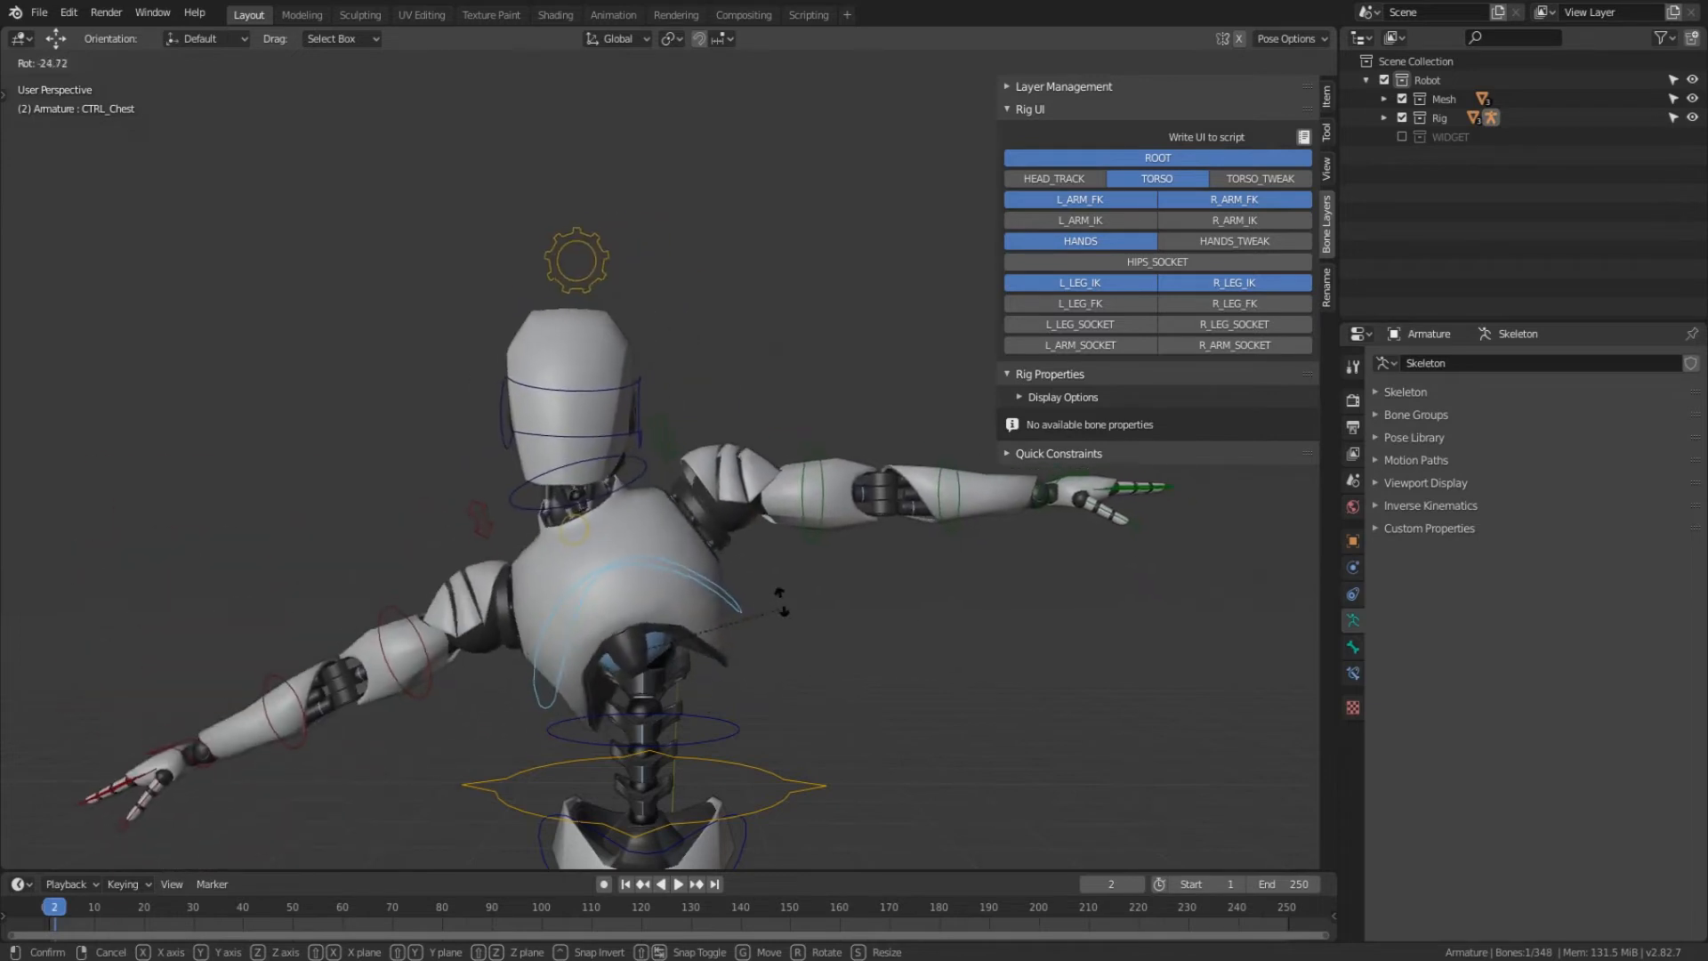
key(Escape)
- Set the L_ARM_FOLLOW and NECK_FOLLOW properties of the properties control to 1.000
click(666, 259)
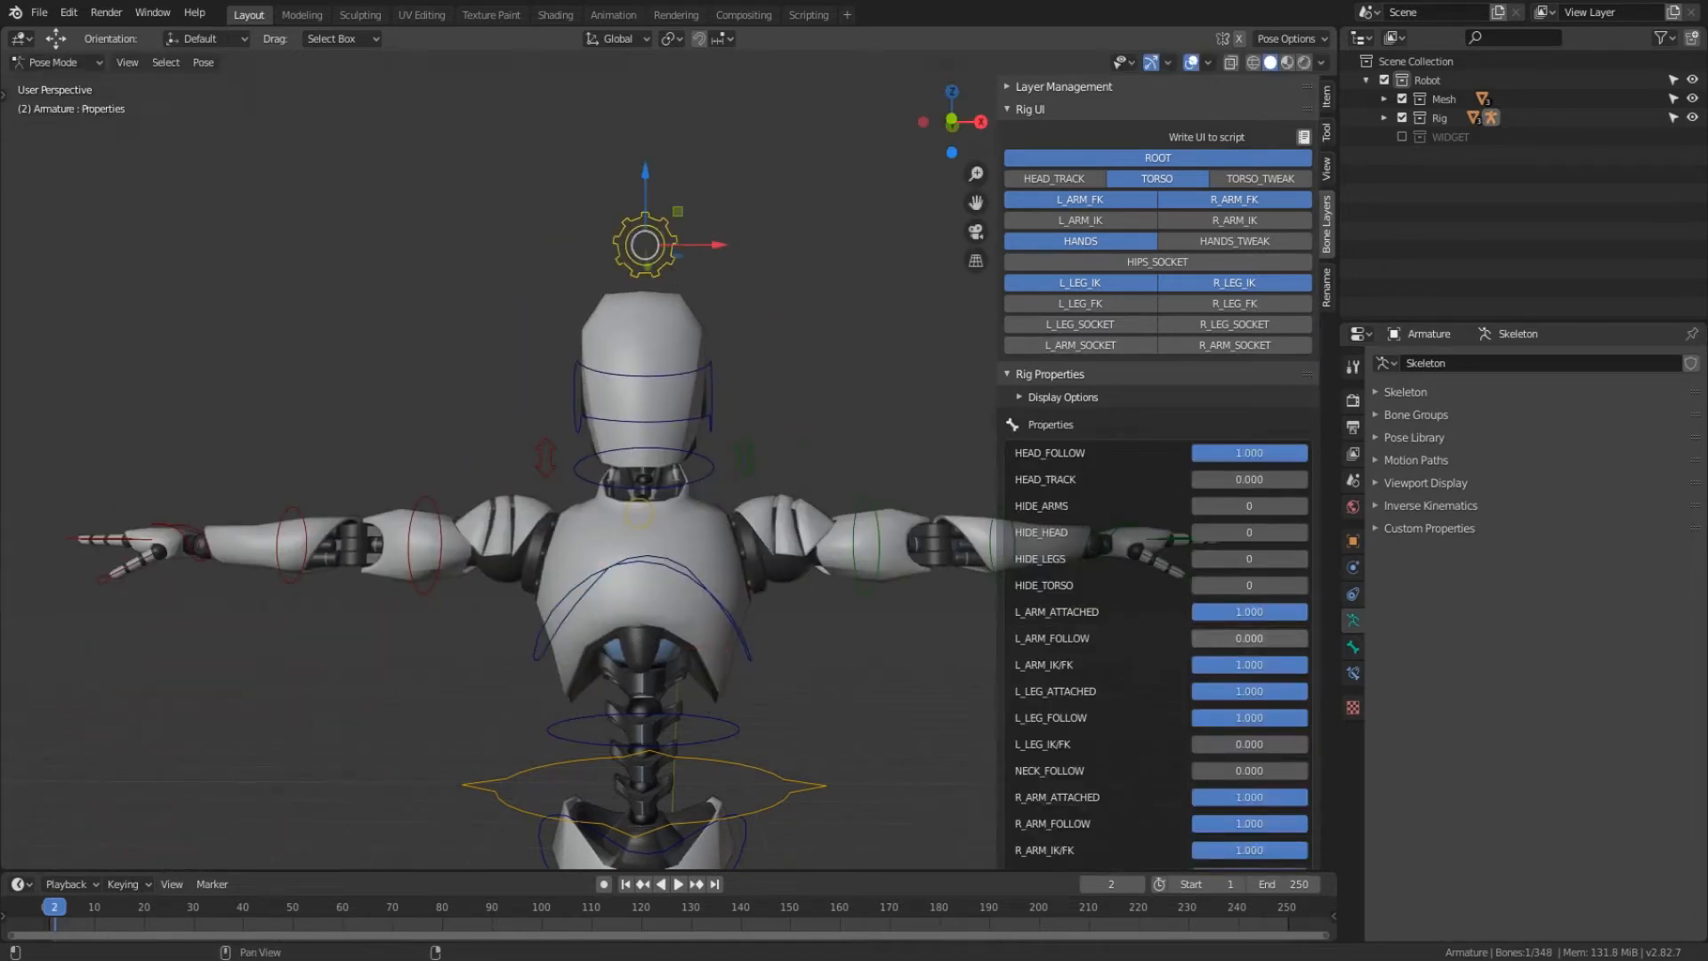
drag(1245, 637, 1310, 639)
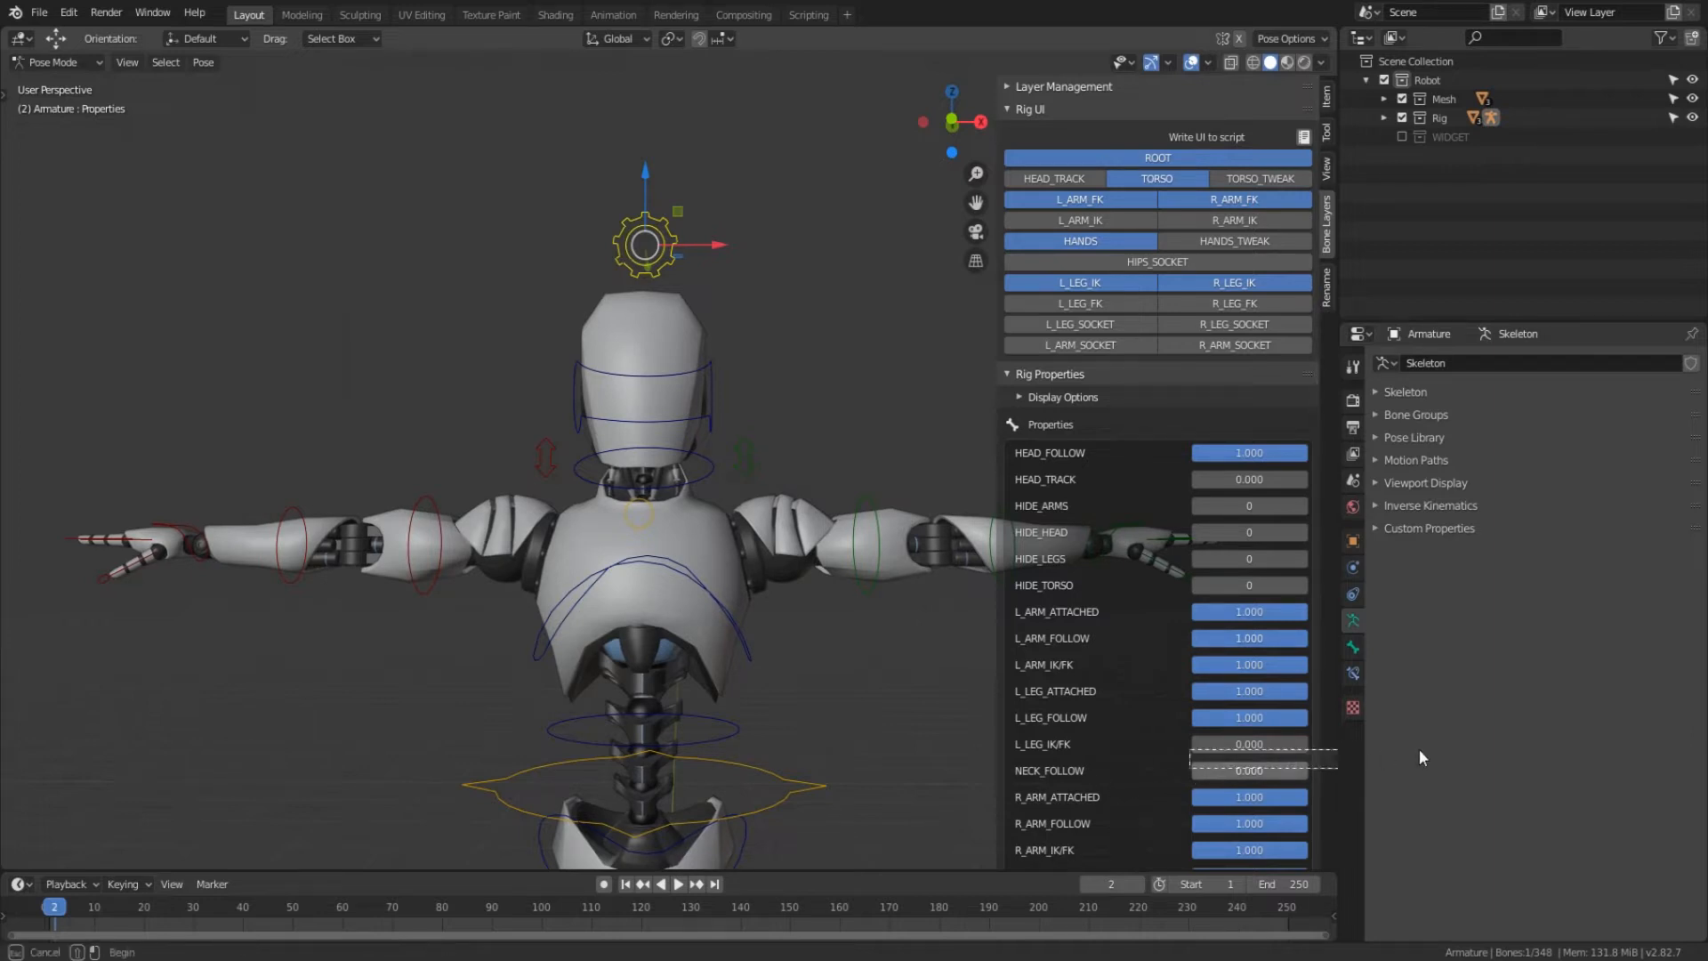
click(762, 503)
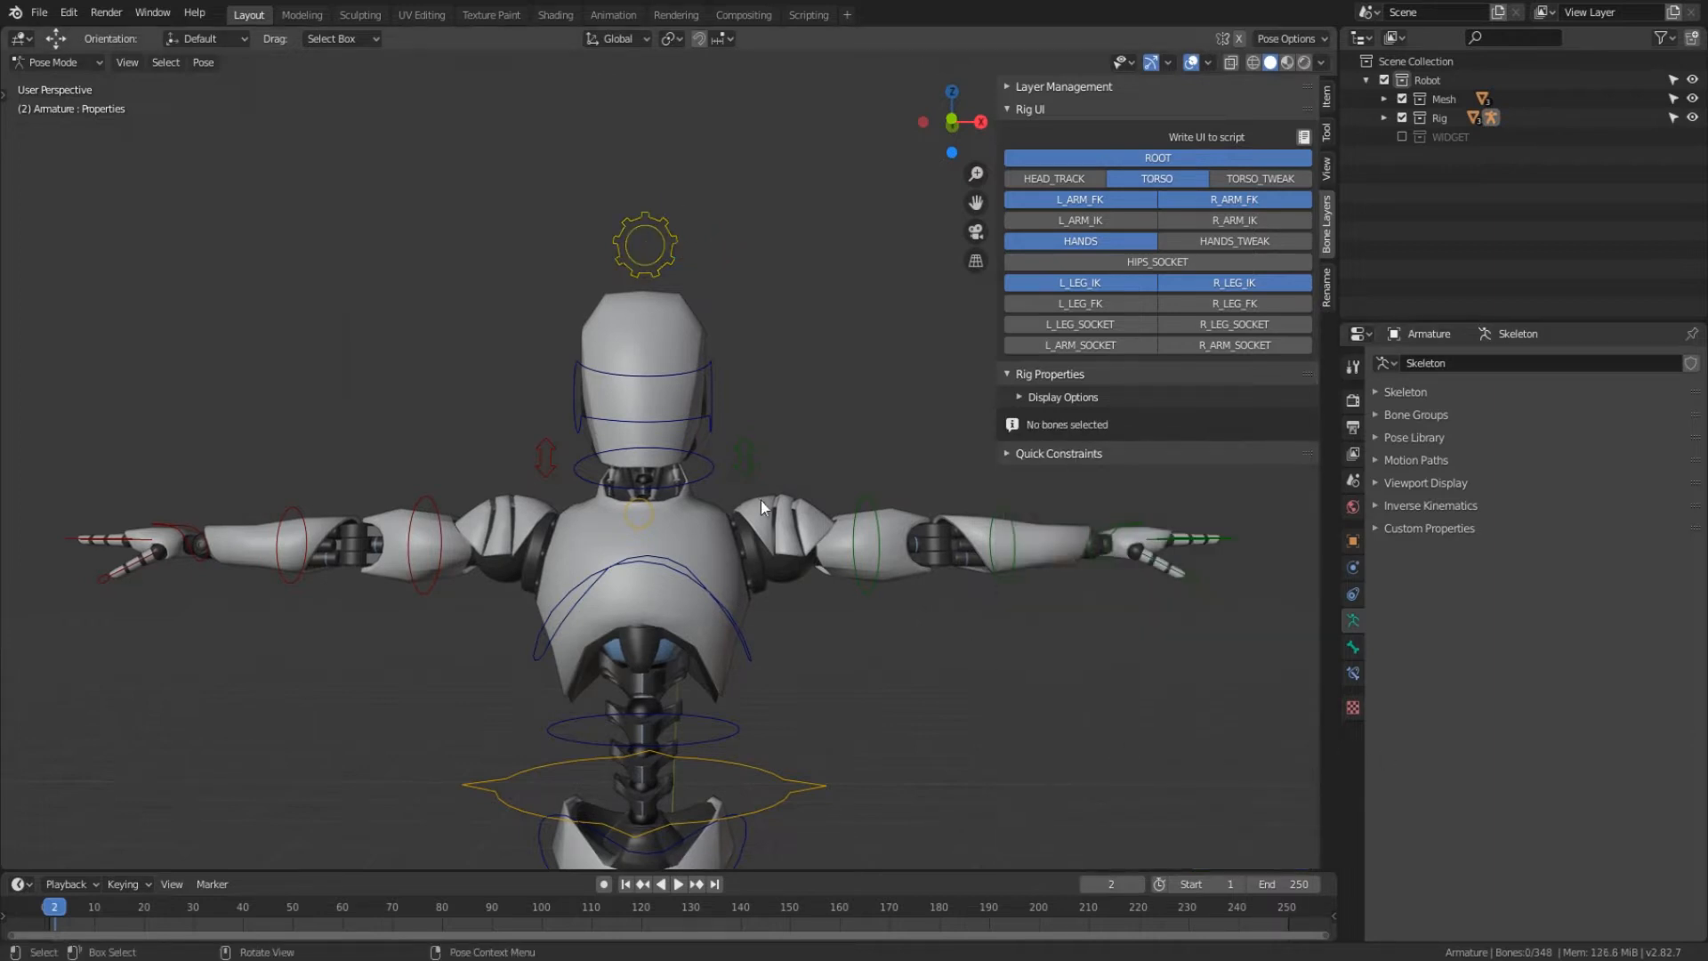
click(649, 247)
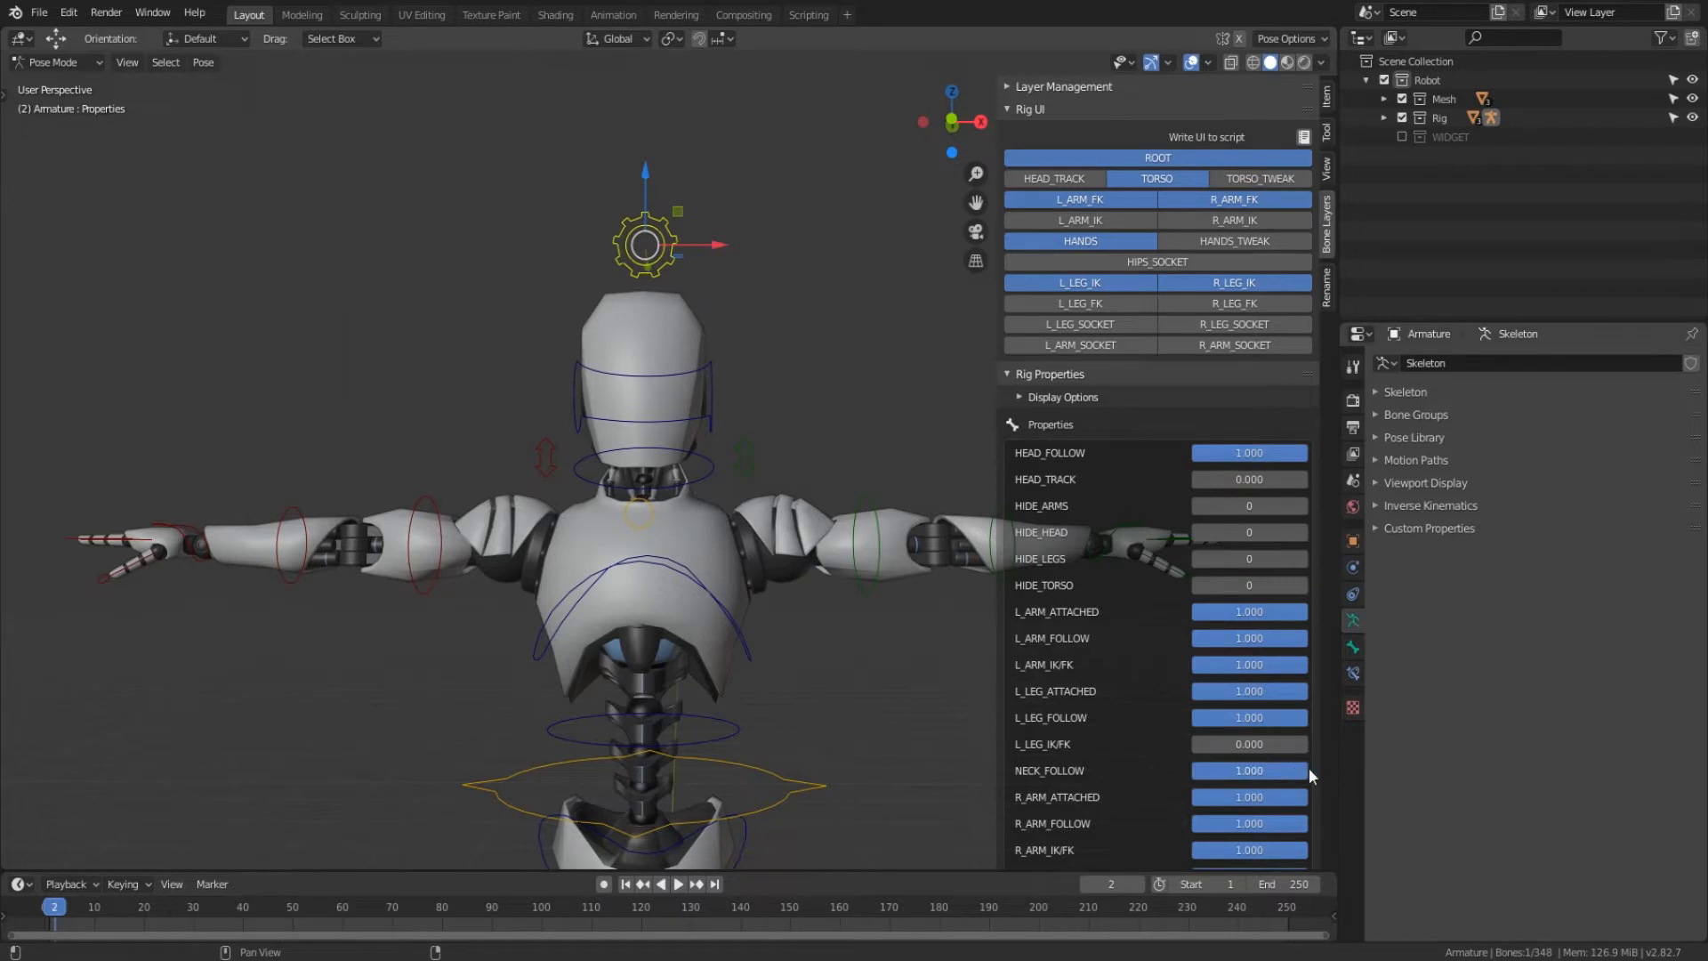
- Raise the left shoulder control along the Z axis by about 0.03 m
scroll(898, 703, down, 2)
mouse_move(898, 703)
middle_down()
mouse_move(841, 708)
mouse_move(874, 718)
middle_up()
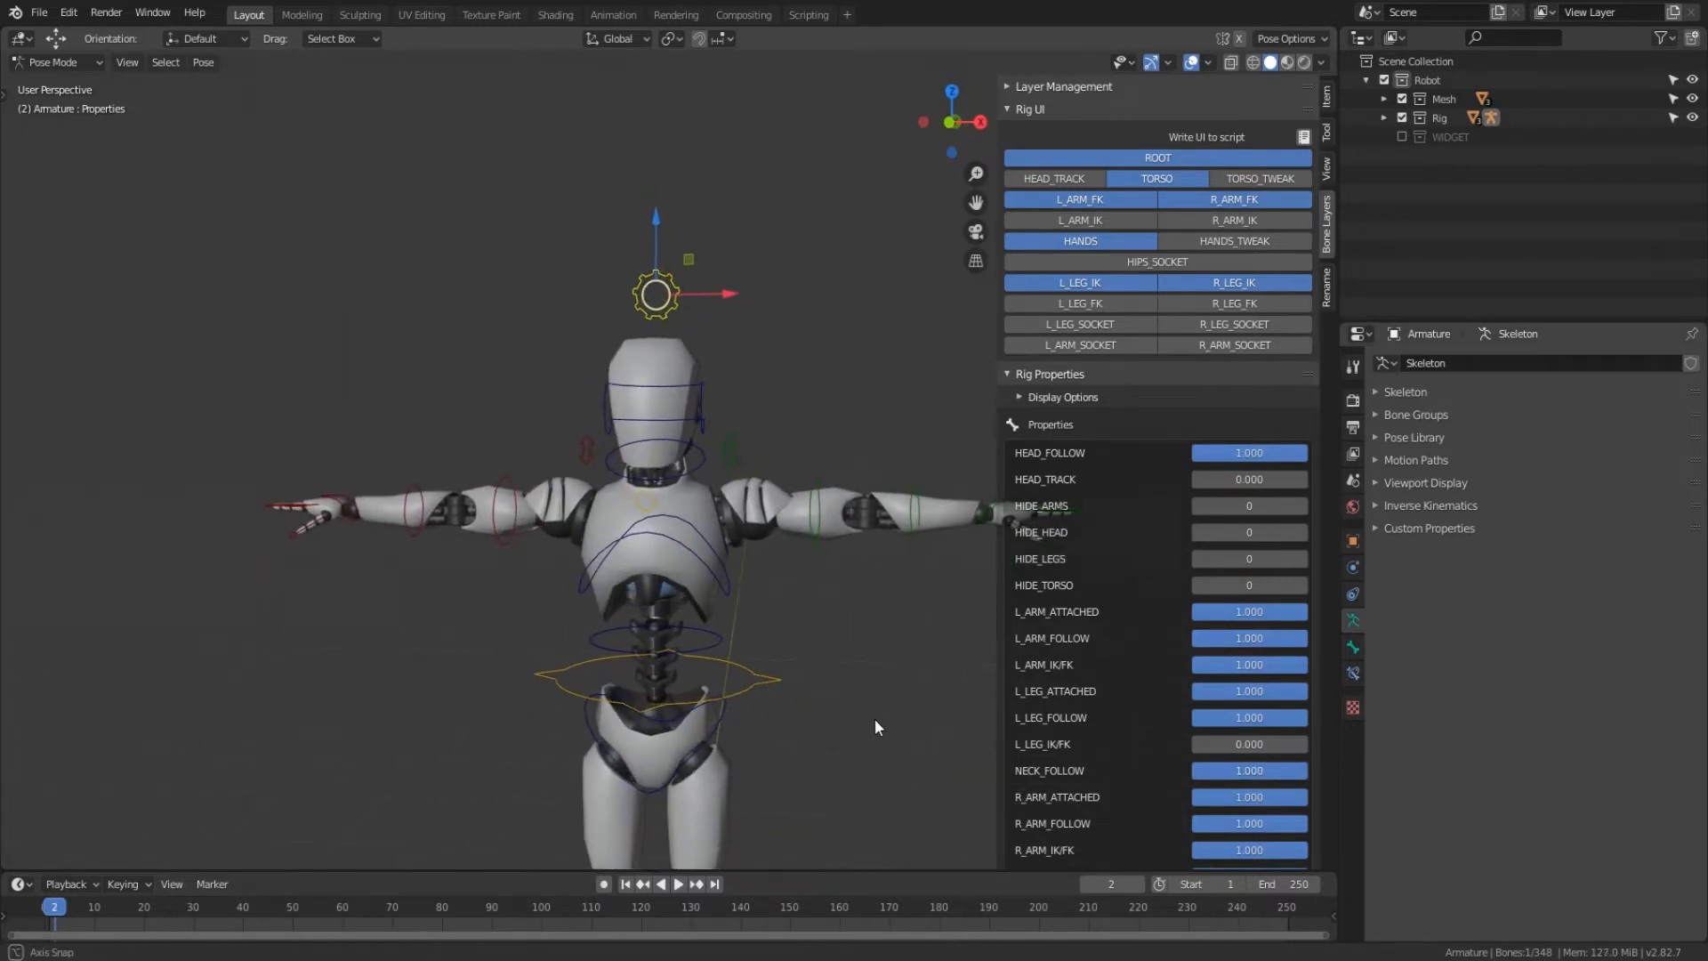
scroll(614, 627, up, 3)
shift+middle_drag(569, 599, 539, 489)
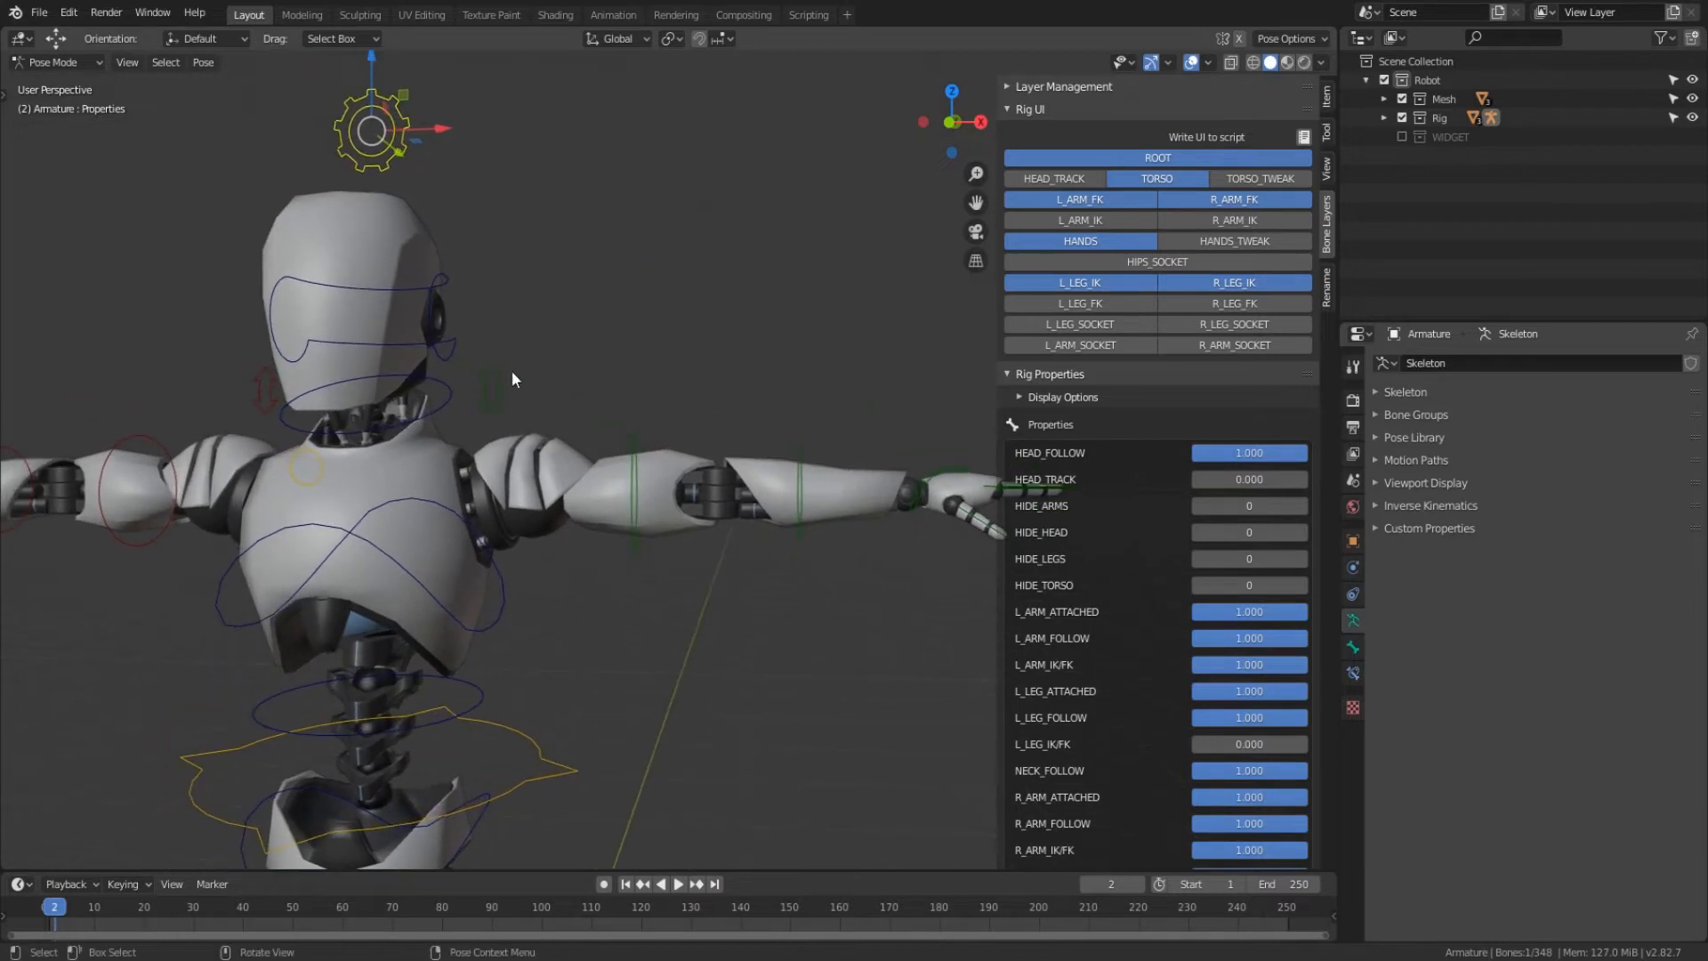
click(492, 389)
middle_drag(498, 391, 557, 407)
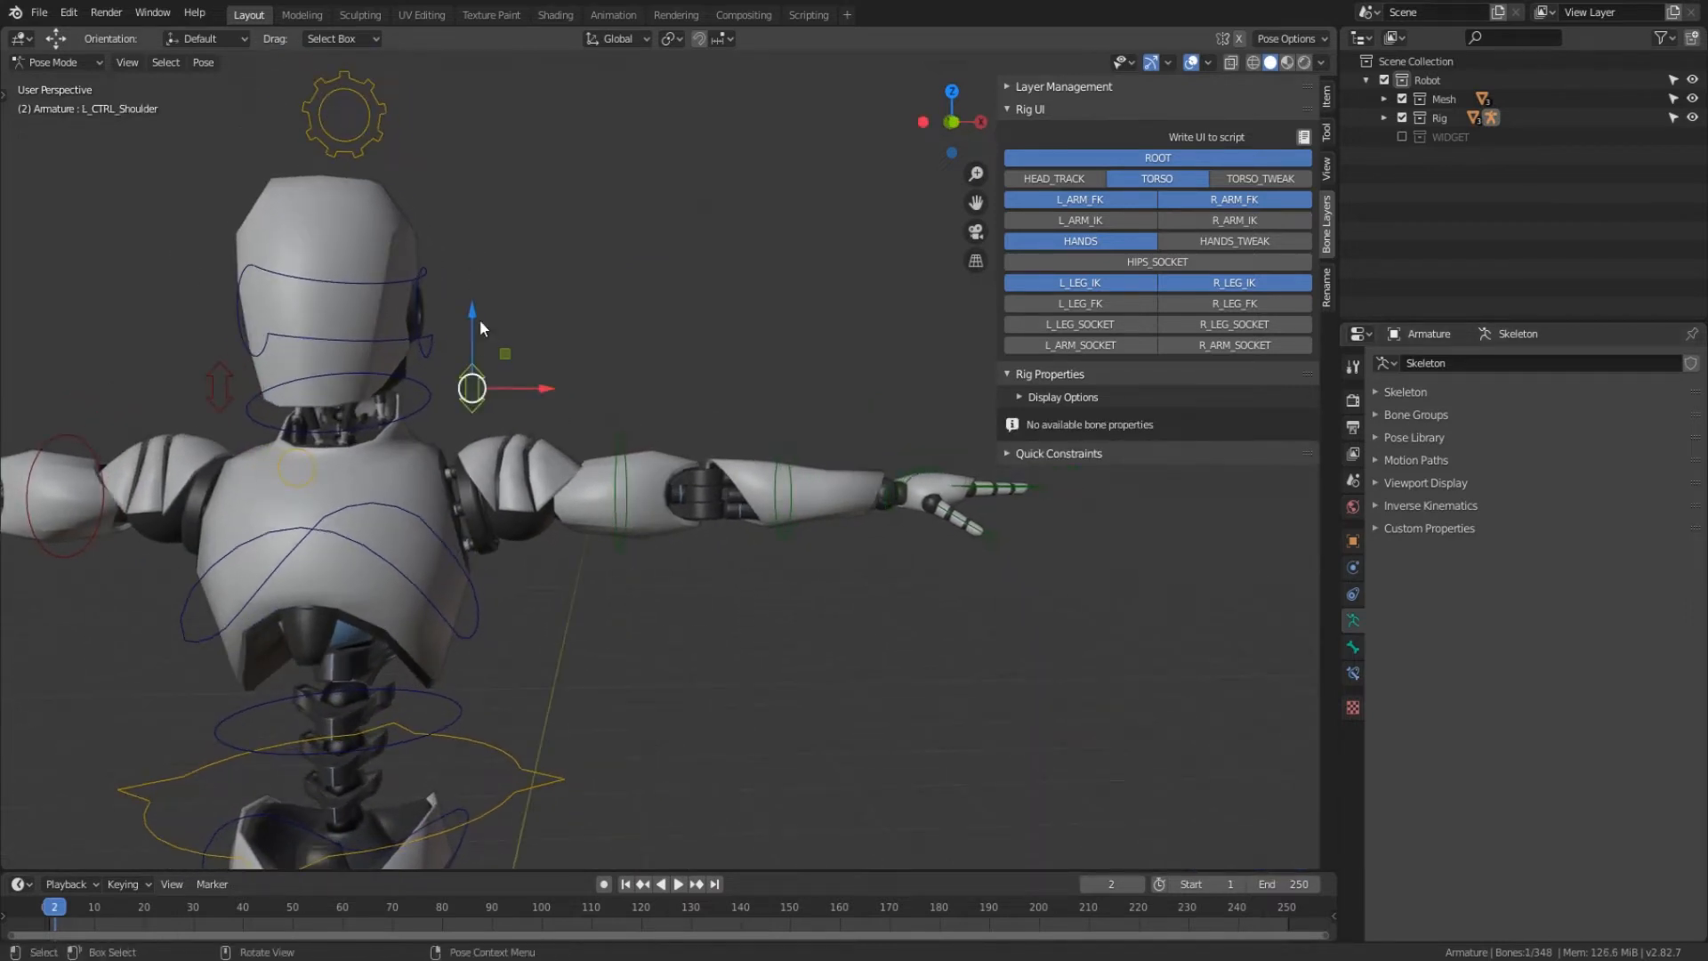
key(g)
key(z)
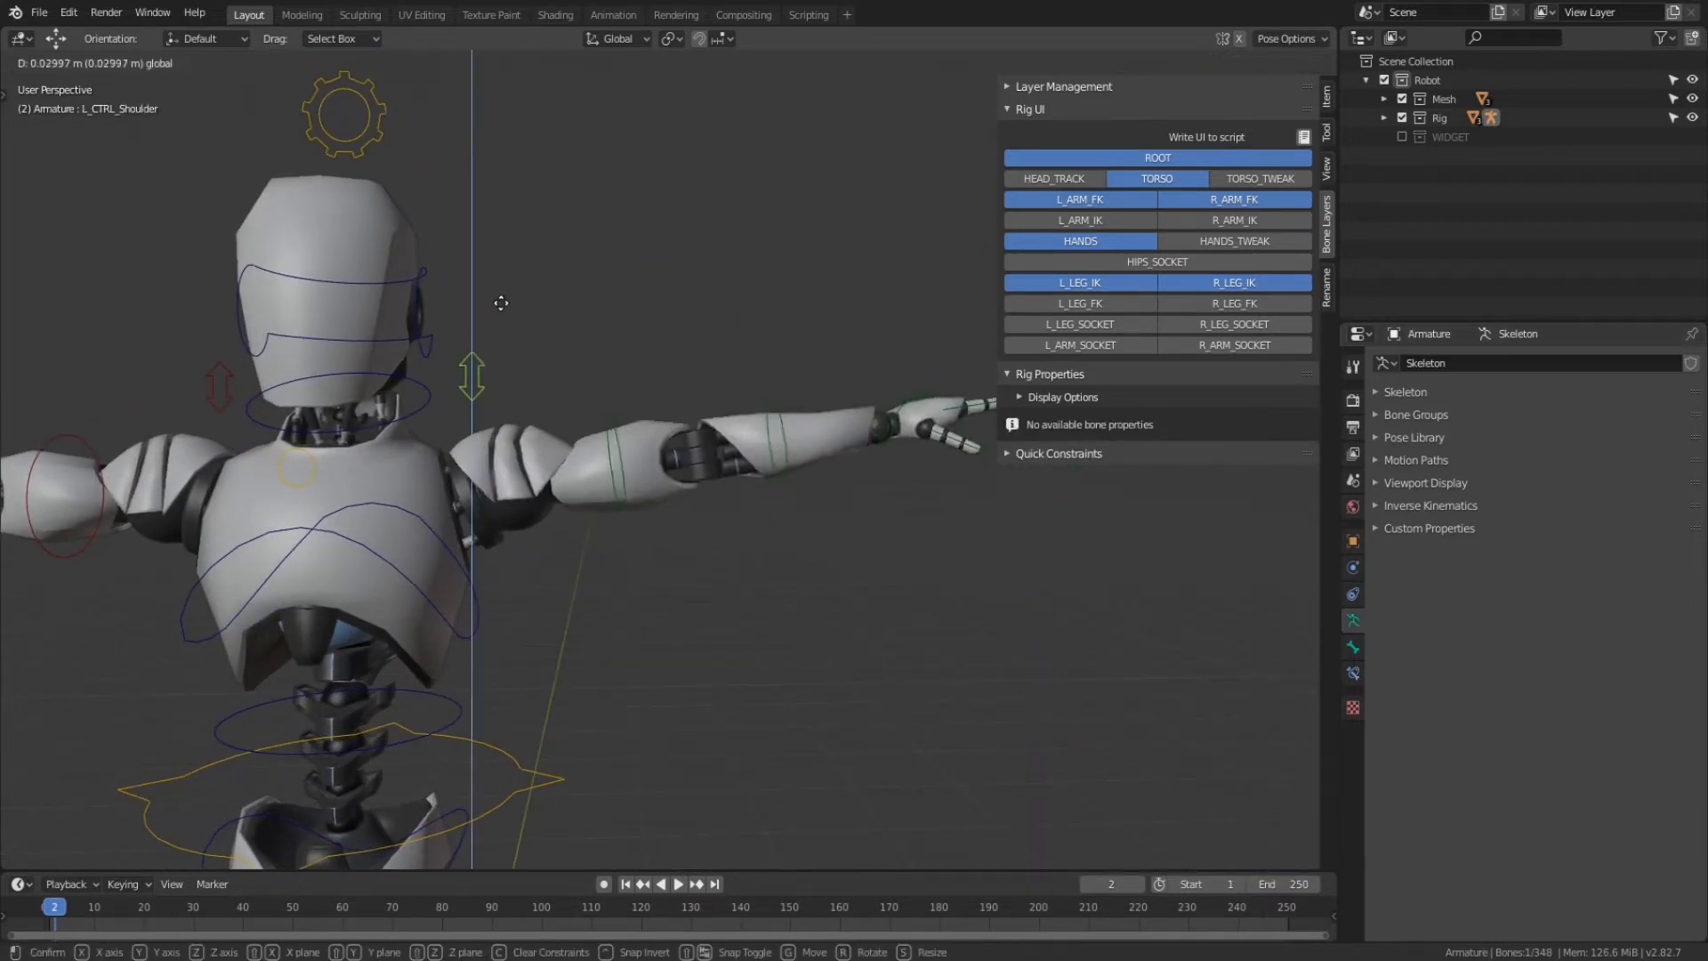
click(285, 348)
- Try moving the right shoulder control along the Z axis
click(222, 382)
key(g)
key(z)
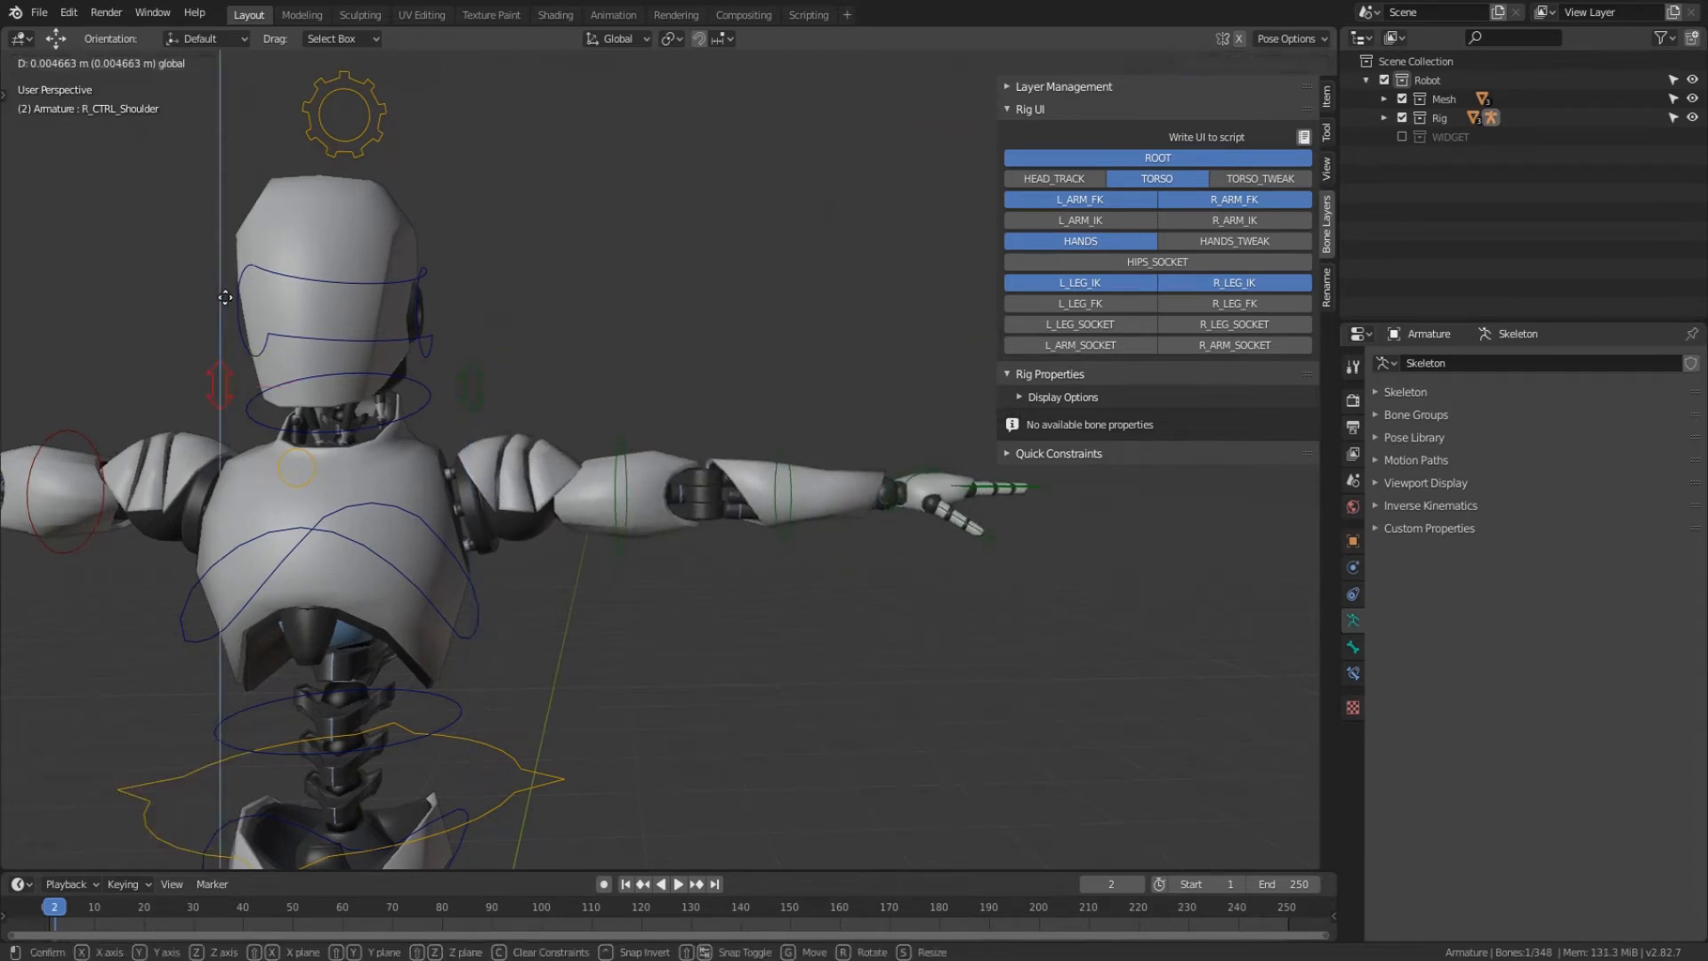
click(276, 386)
key(ctrl+z)
- Try moving the shoulder master control in front of the chest along the Y axis and the Z axis
click(314, 468)
middle_drag(316, 465, 267, 471)
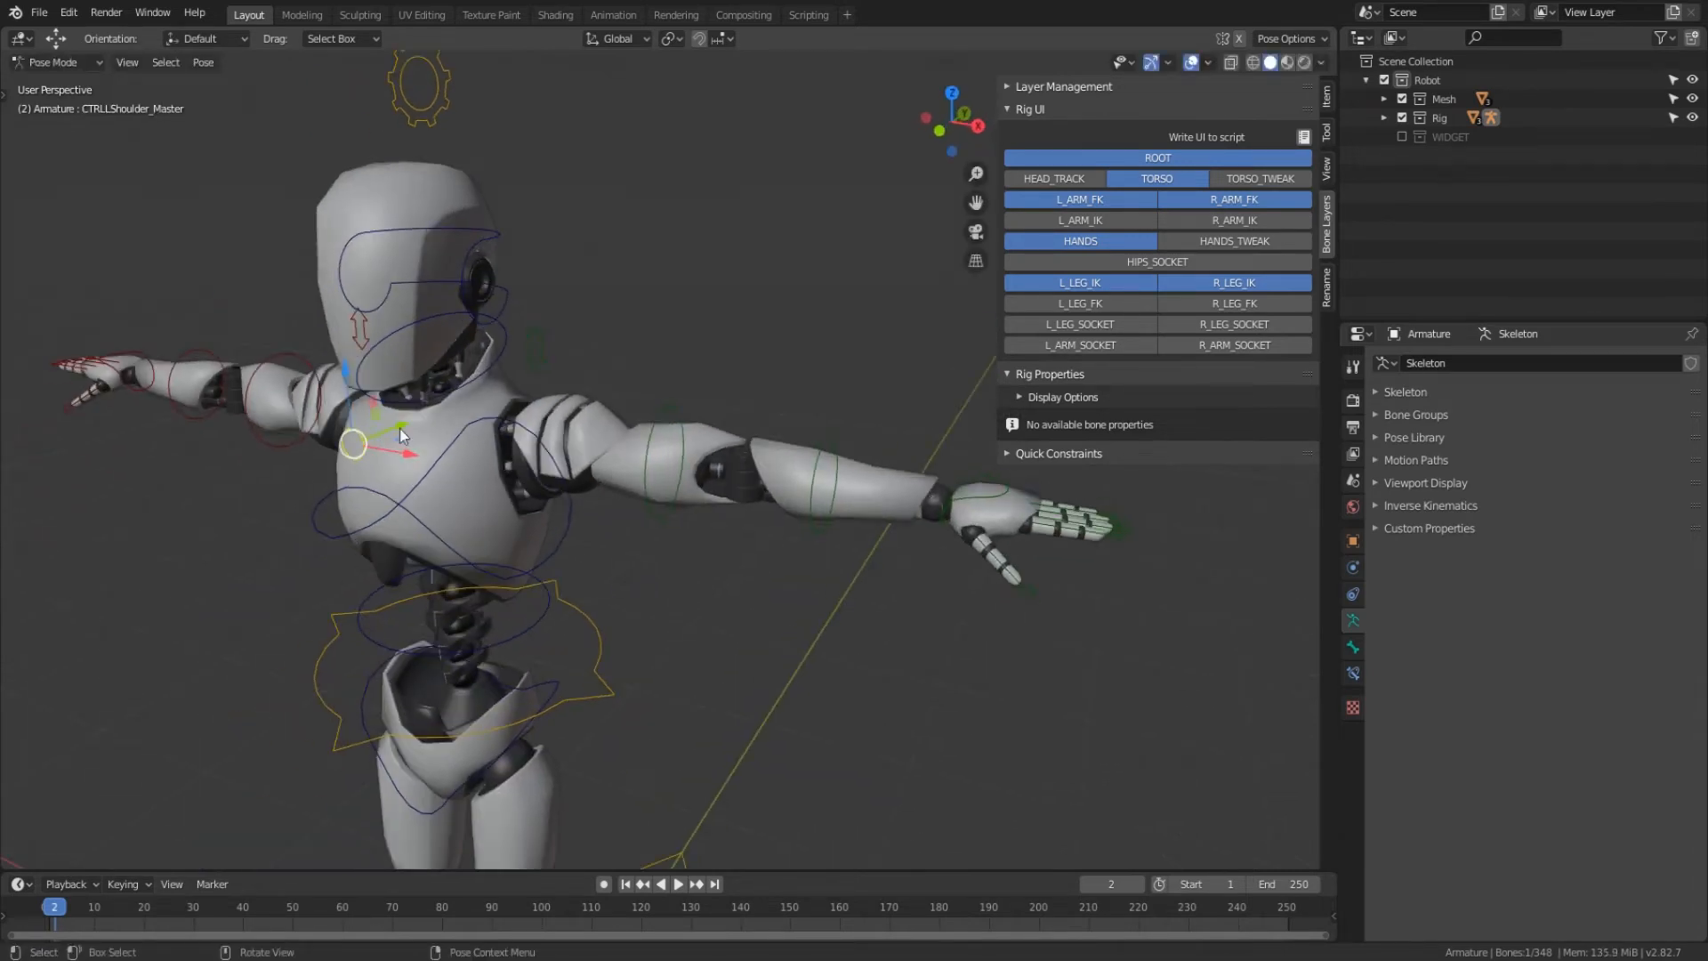
key(g)
key(y)
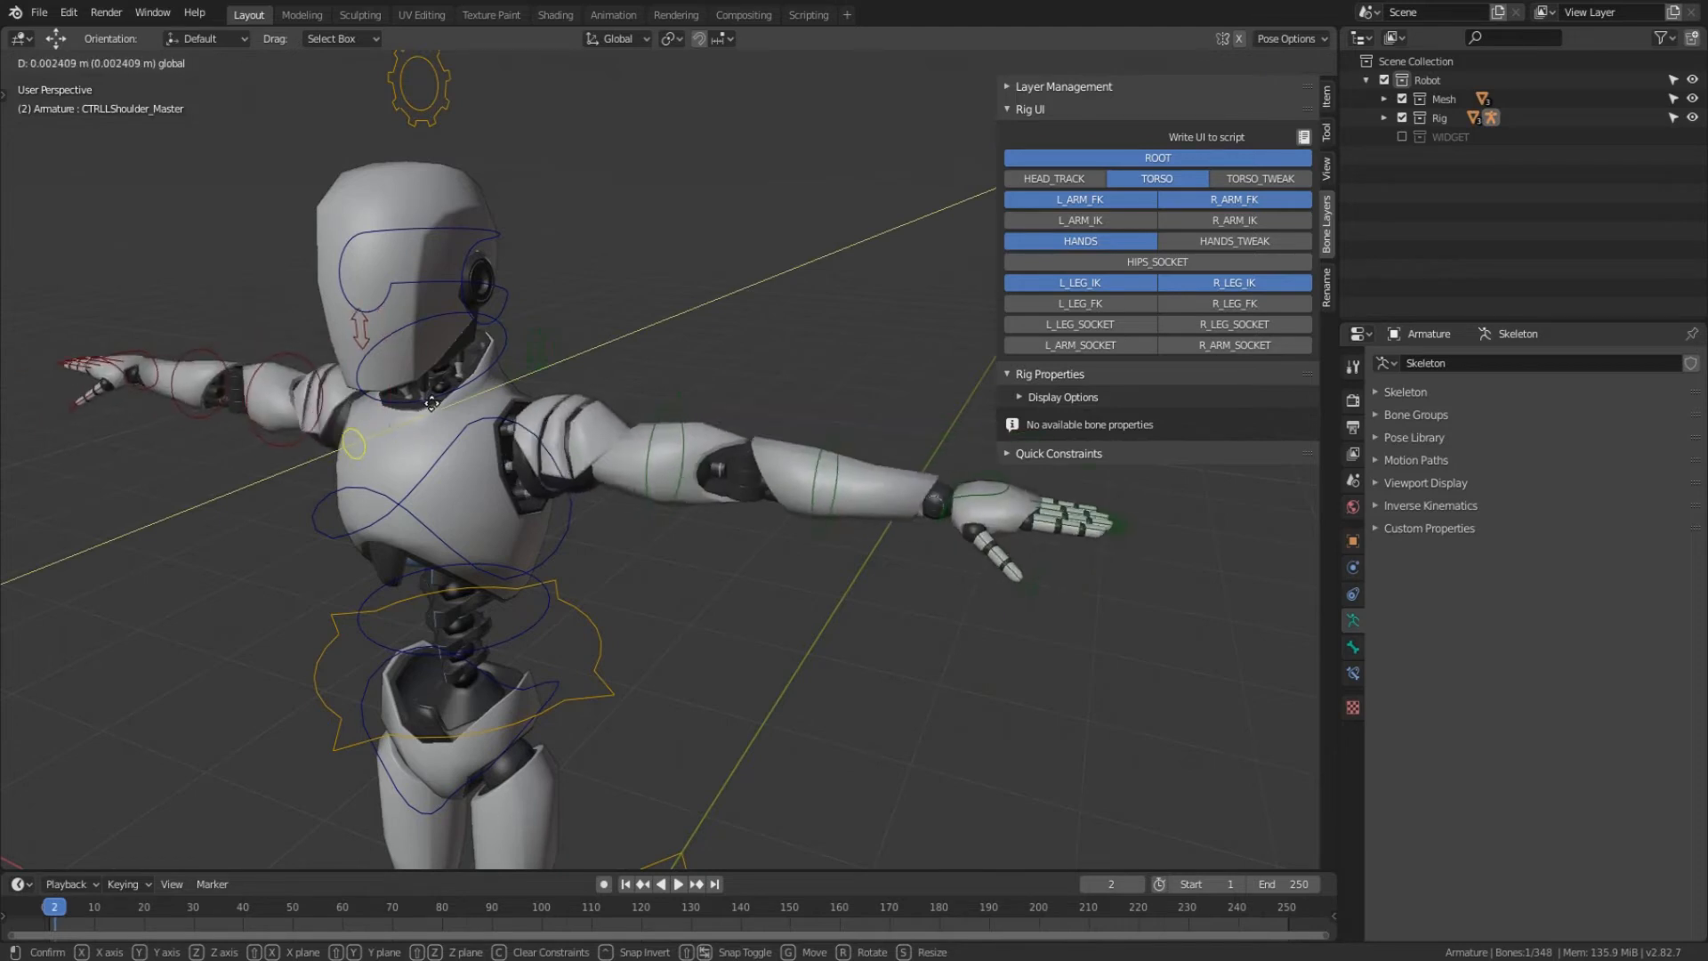
key(z)
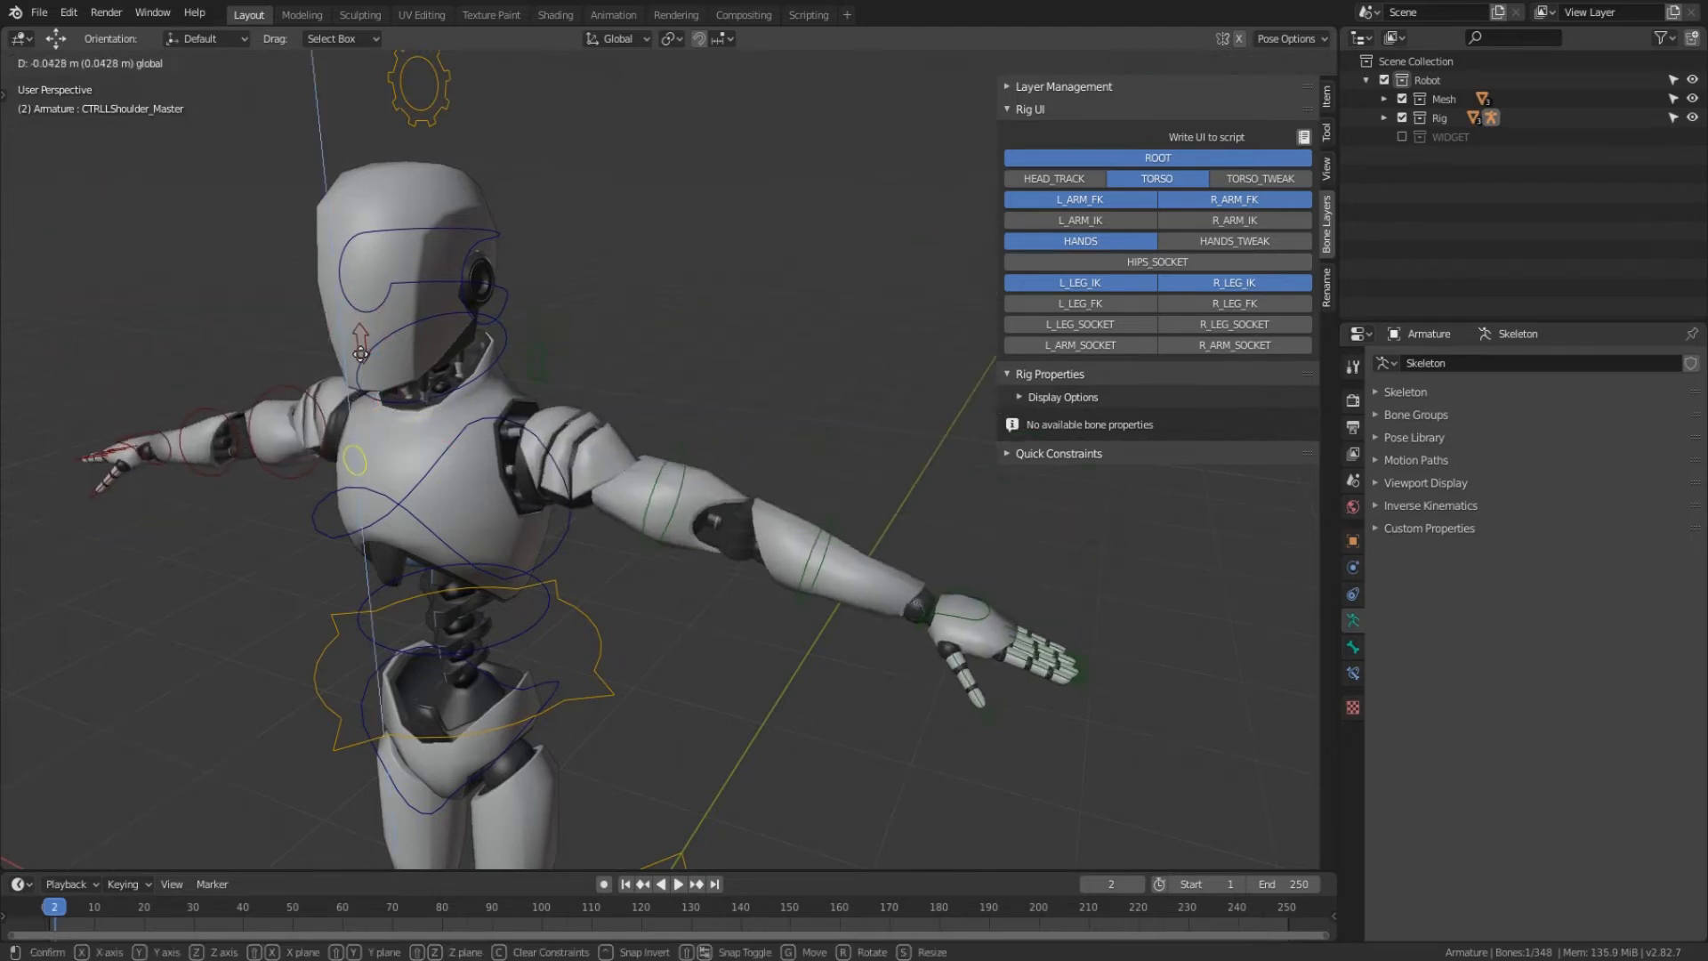
click(616, 450)
- Rotate the left upper arm FK control downward
middle_drag(616, 450, 762, 568)
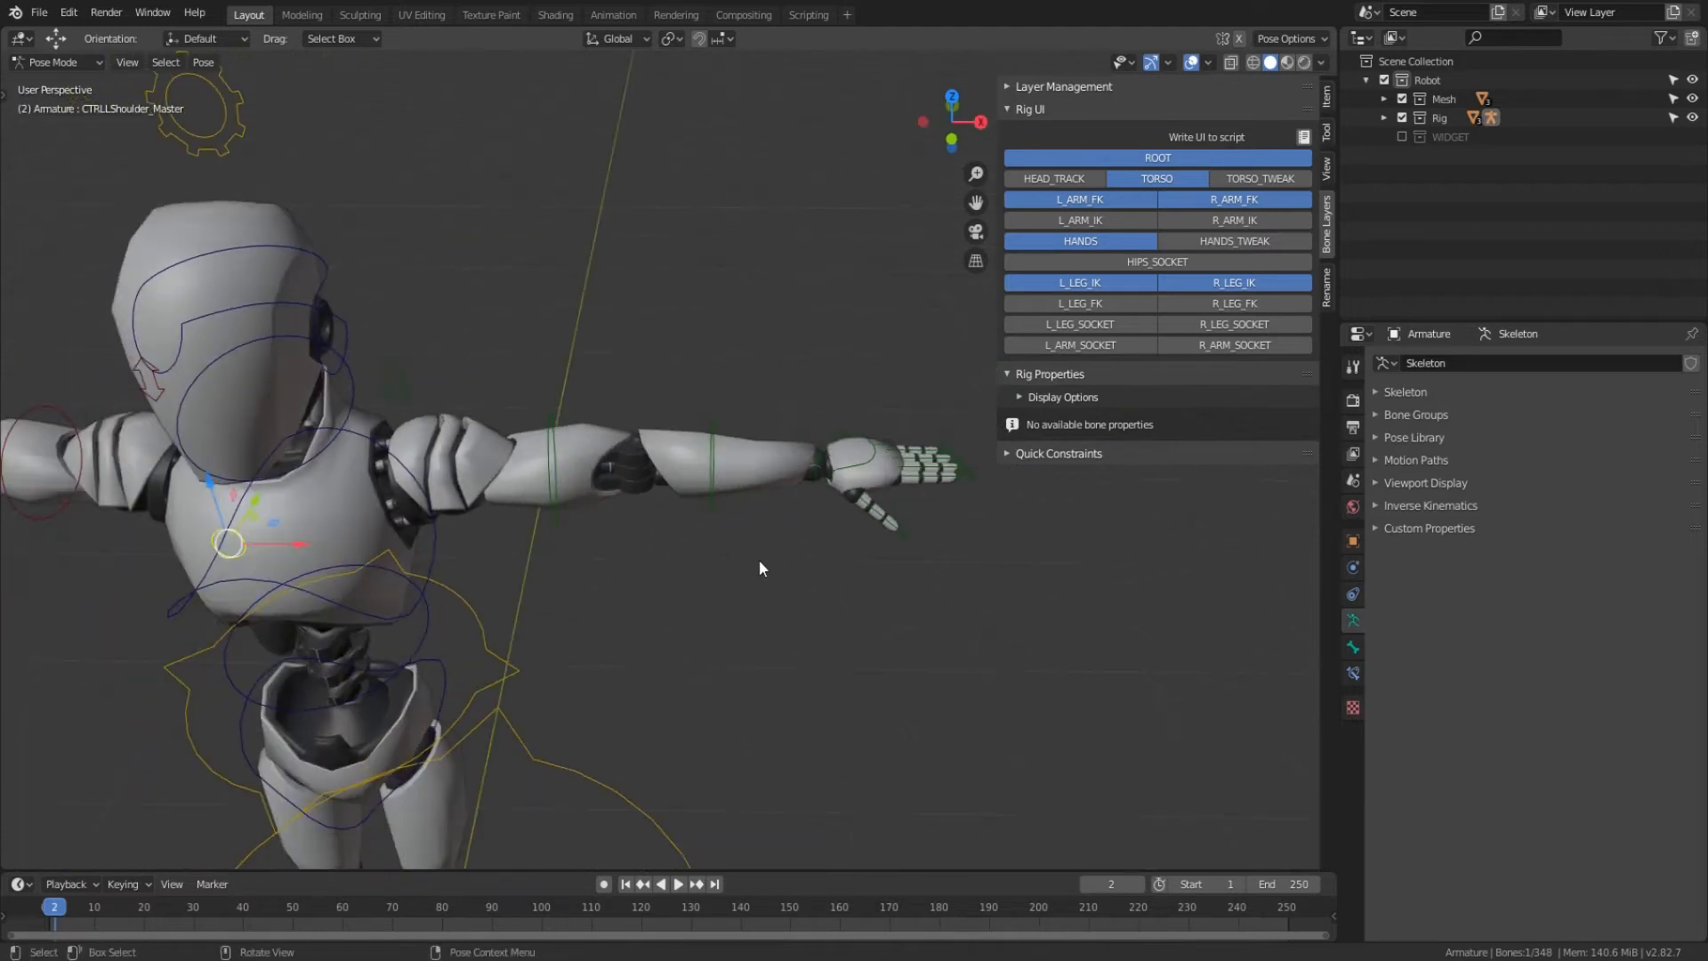
middle_drag(623, 545, 552, 464)
click(552, 464)
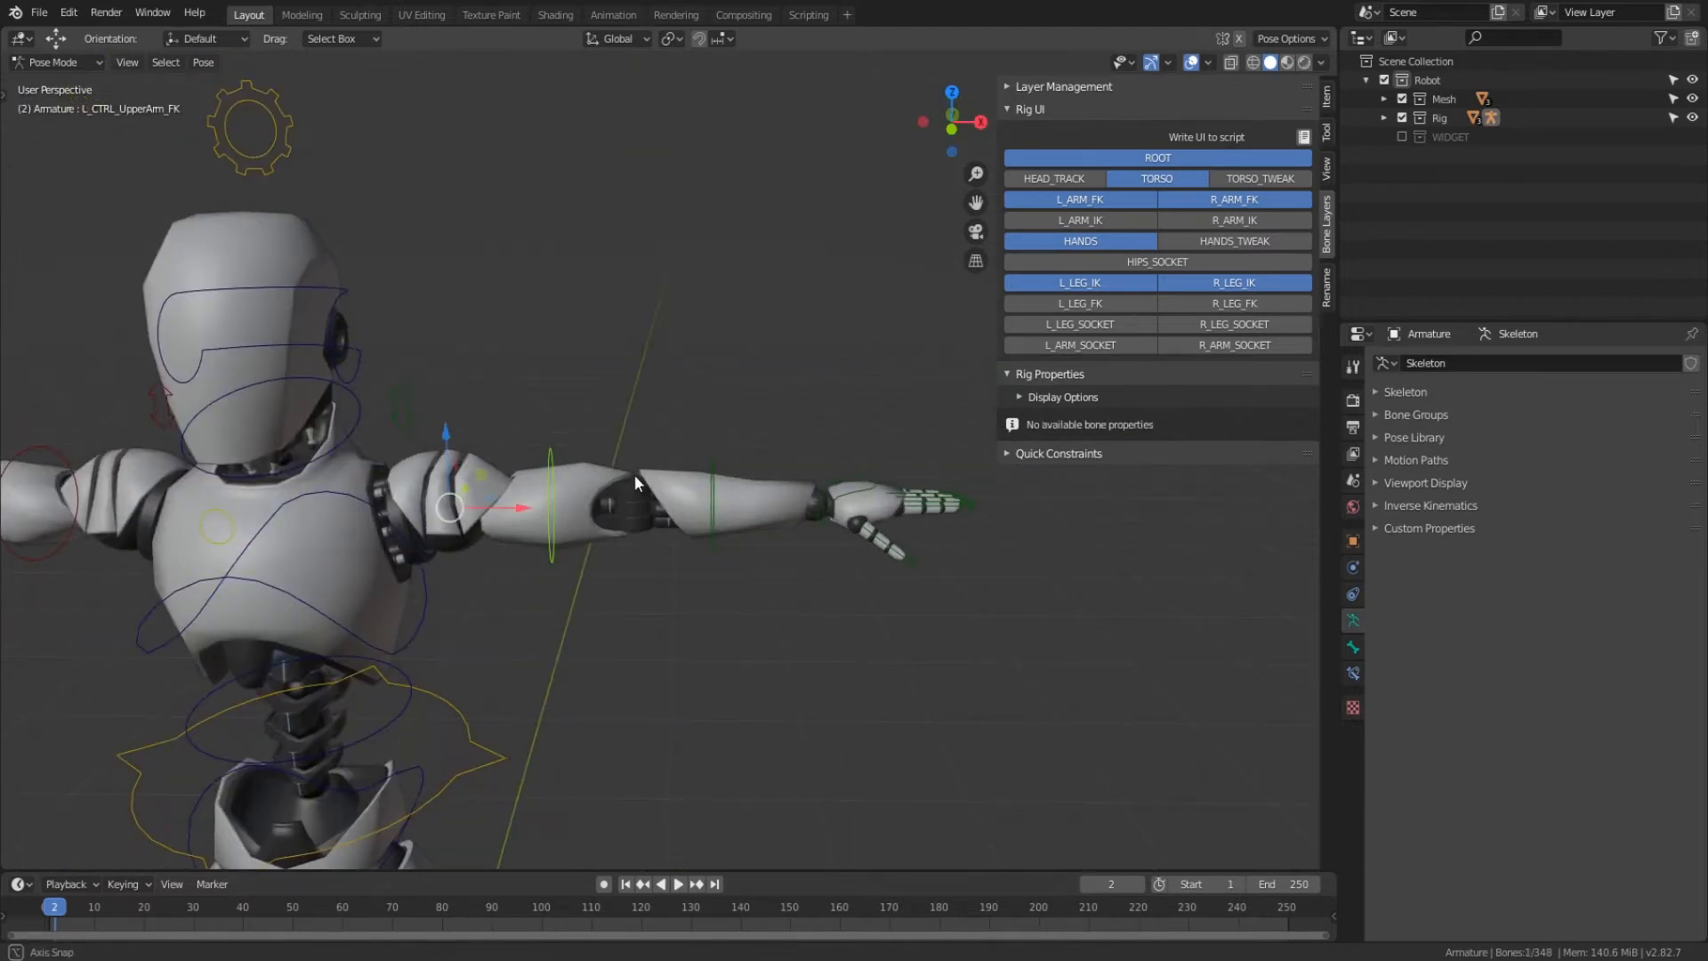
key(r)
click(644, 580)
- Rotate the left forearm FK control to bend the elbow
middle_drag(676, 614, 605, 635)
click(773, 645)
key(r)
click(654, 692)
- Rotate the left upper arm FK control again from two different viewing angles
click(553, 585)
key(r)
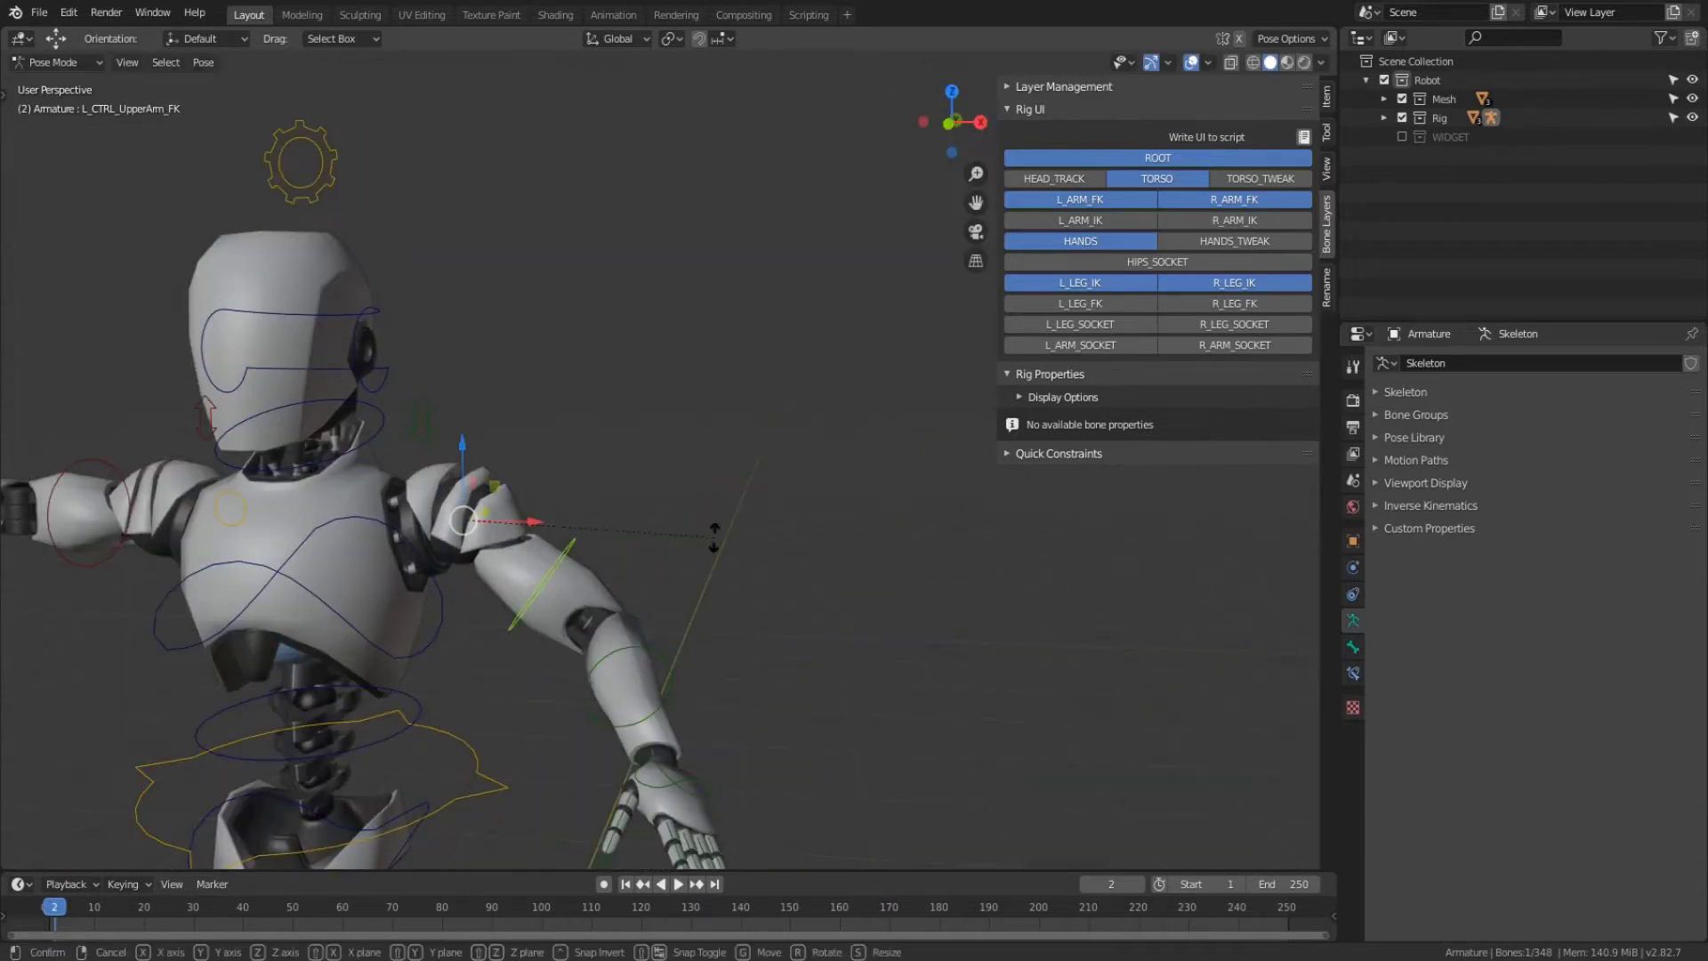
click(786, 602)
middle_drag(786, 602, 382, 670)
key(r)
click(788, 610)
- Clear the rotation and location of all visible pose controls
key(a)
key(alt+r)
key(alt+g)
- Rotate the four left finger controls, without the thumb, by 33.4° about the global Y axis
scroll(637, 637, up, 2)
middle_drag(637, 642, 627, 587)
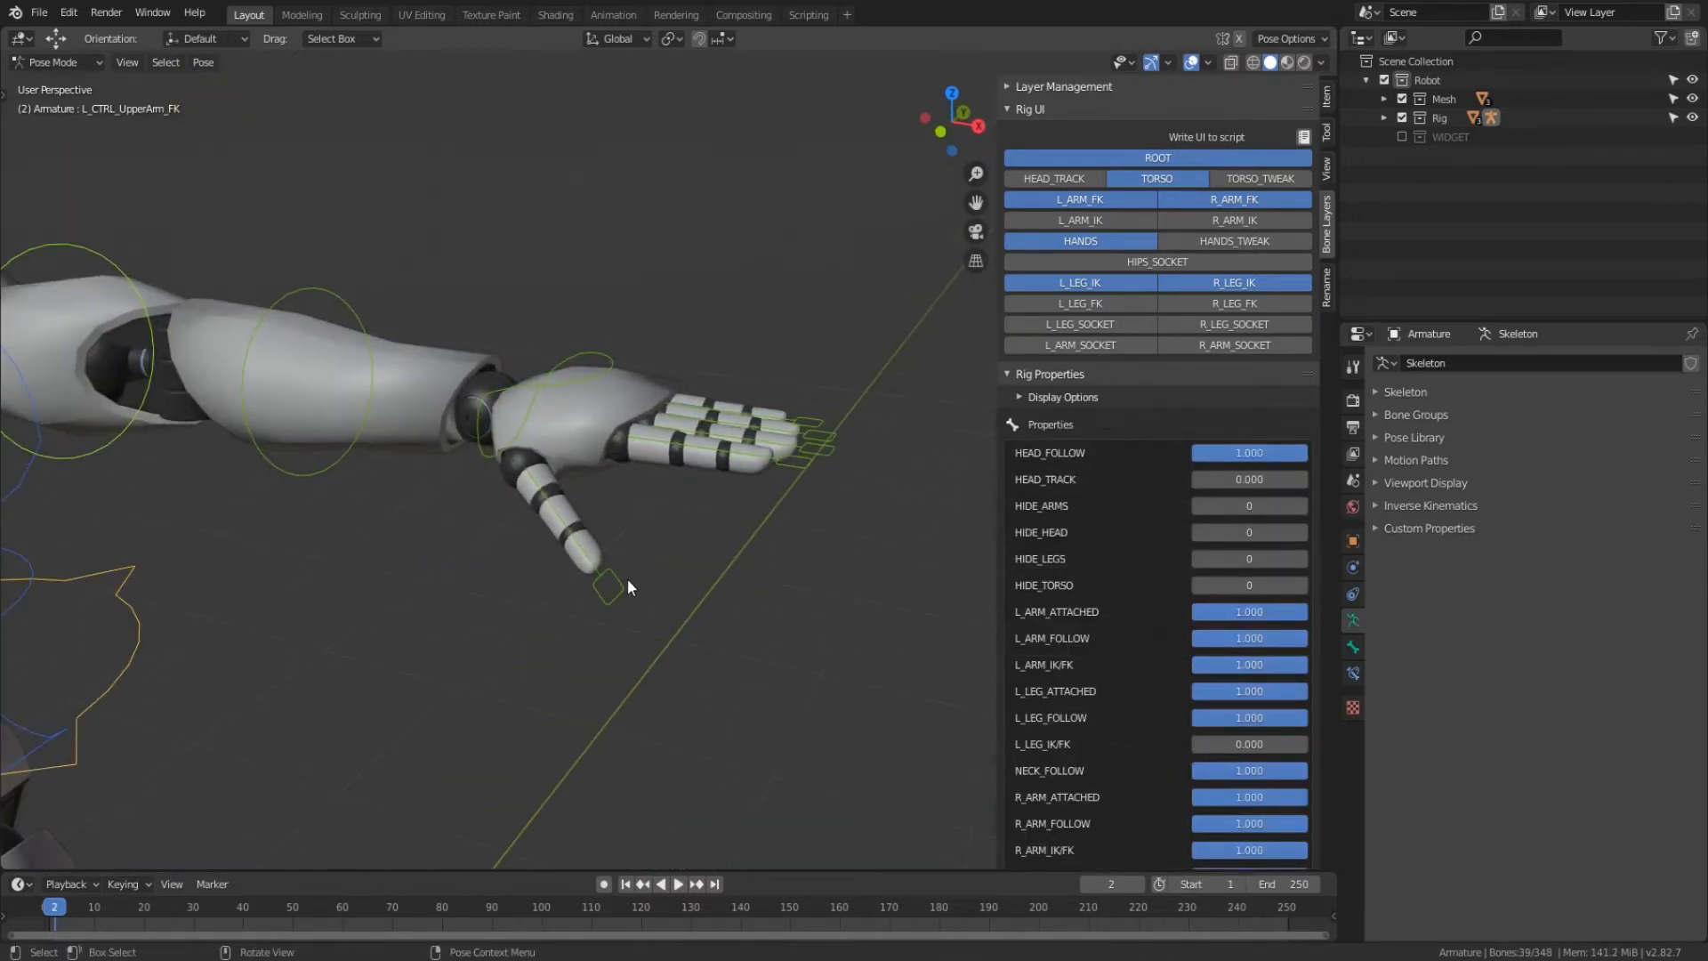
drag(761, 515, 899, 383)
middle_drag(661, 507, 719, 601)
scroll(750, 525, up, 4)
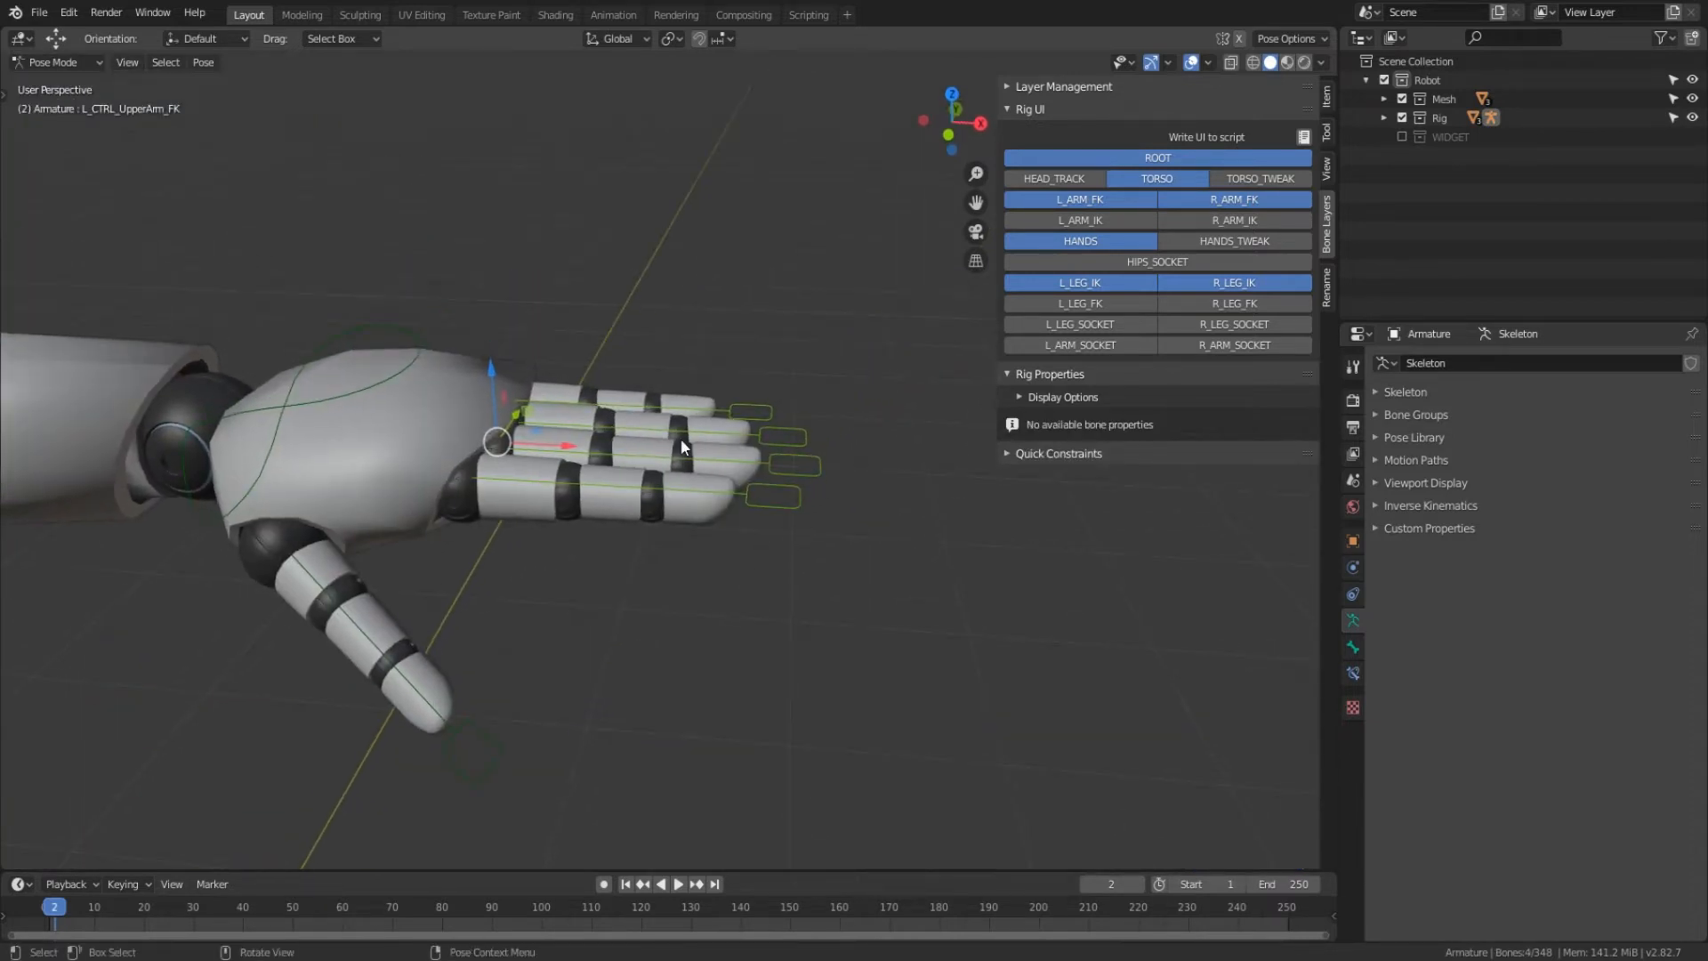
key(b)
drag(764, 575, 872, 324)
key(r)
key(y)
click(671, 627)
- Scale the four left finger controls down to about 0.78 to curl the fingers
middle_drag(674, 627, 781, 614)
key(s)
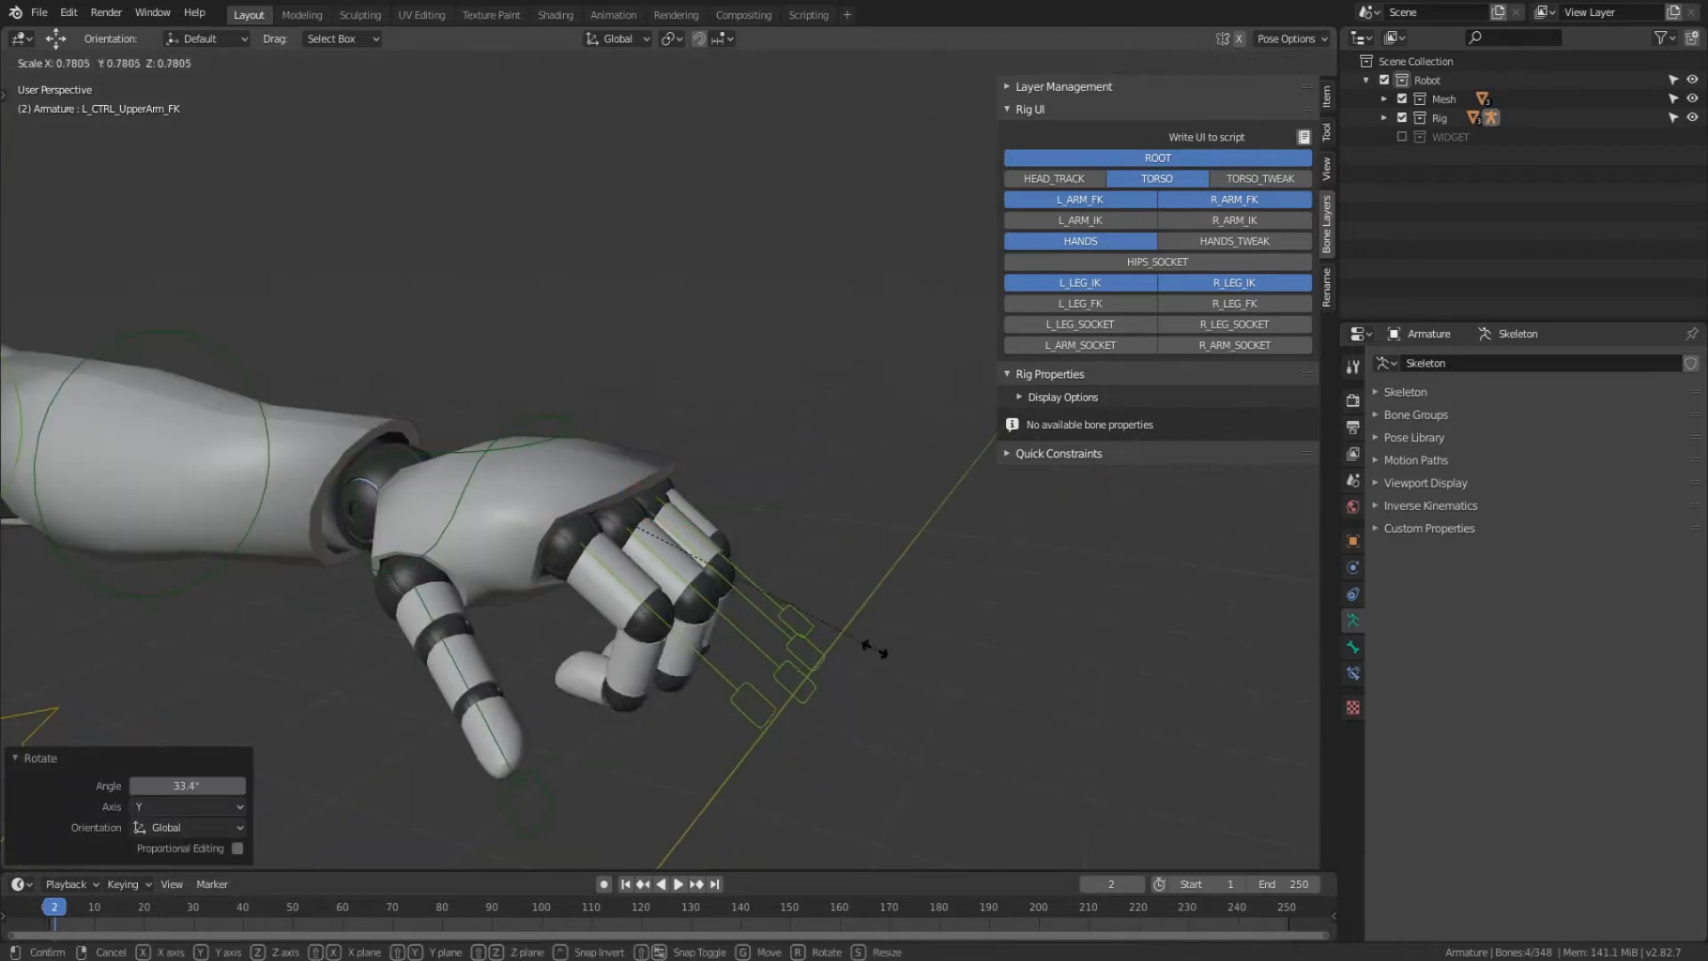
click(885, 632)
- Examine the left index finger control on the curled hand and the property list of the properties control
middle_drag(824, 563, 754, 529)
shift+middle_drag(754, 530, 628, 356)
click(770, 636)
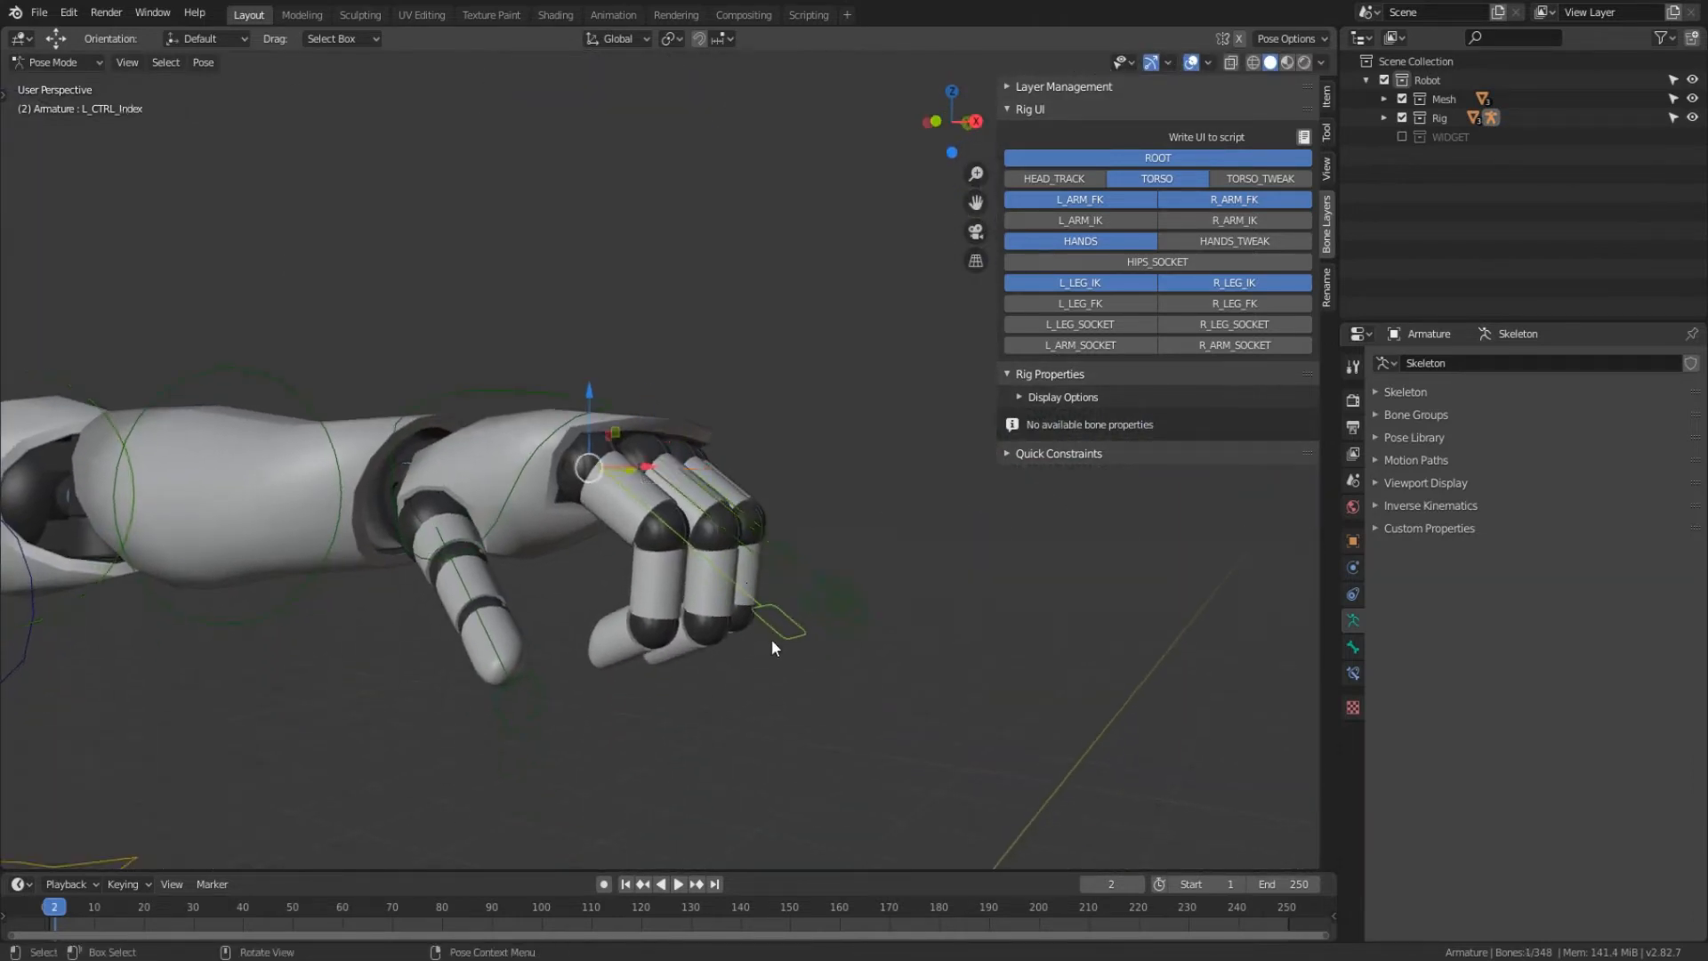
mouse_move(770, 637)
middle_down()
mouse_move(660, 639)
mouse_move(760, 635)
middle_up()
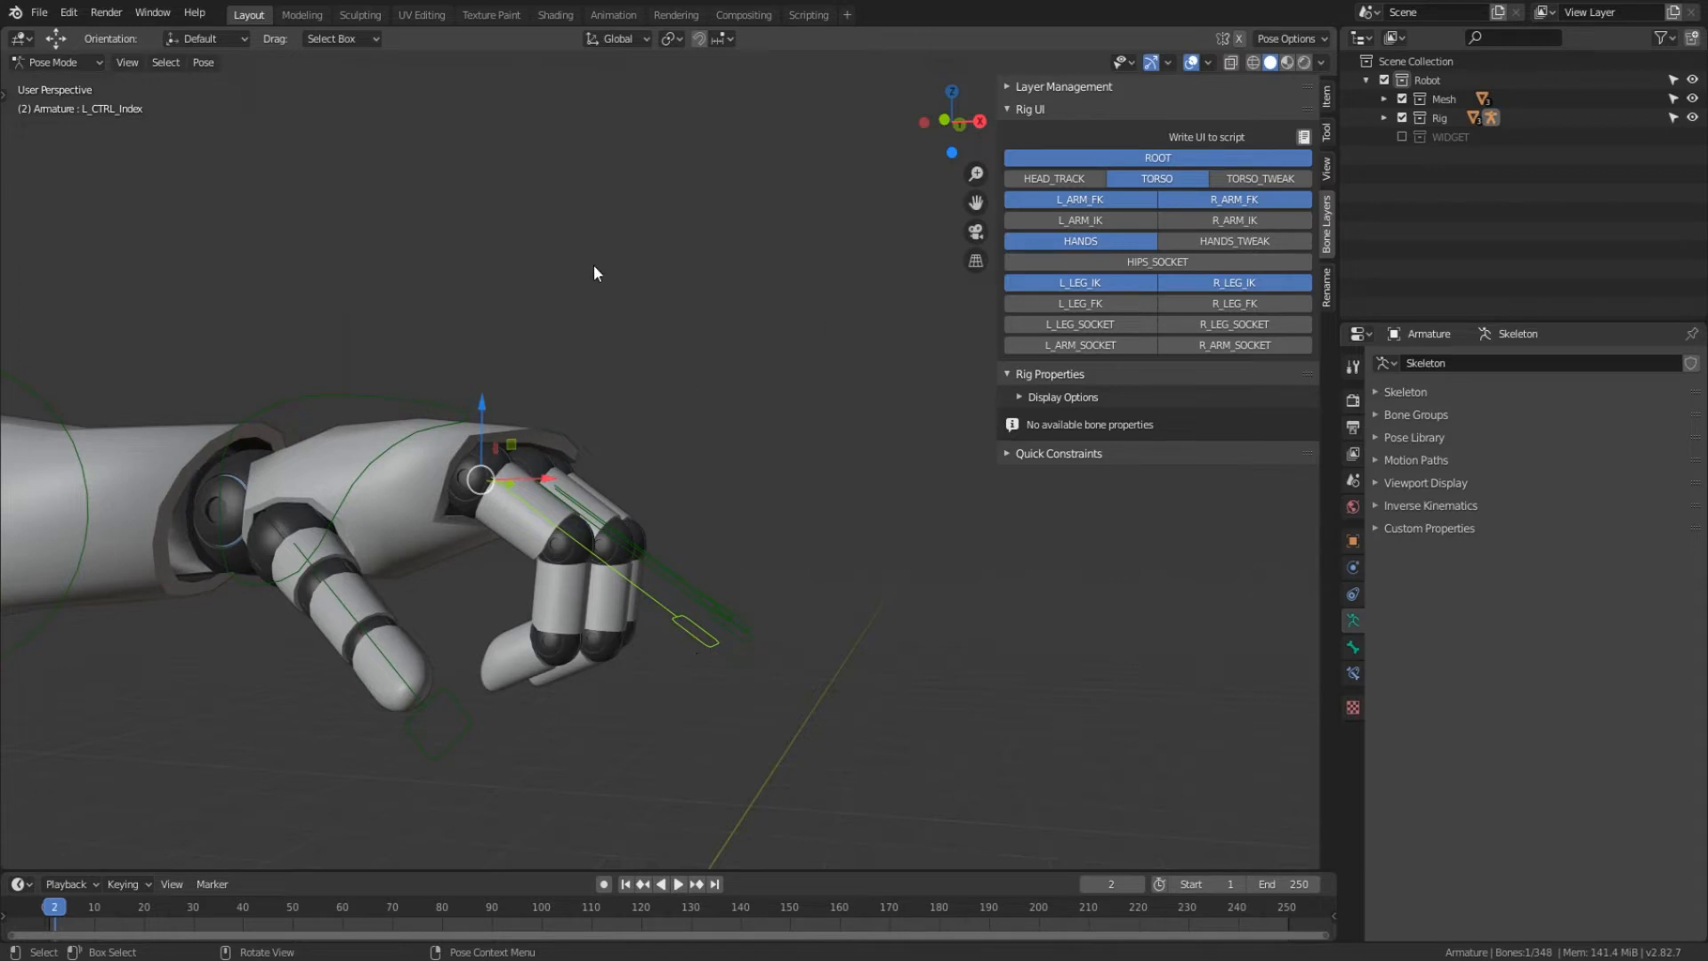
scroll(594, 264, down, 4)
shift+middle_drag(400, 370, 525, 356)
middle_drag(525, 356, 427, 374)
click(295, 100)
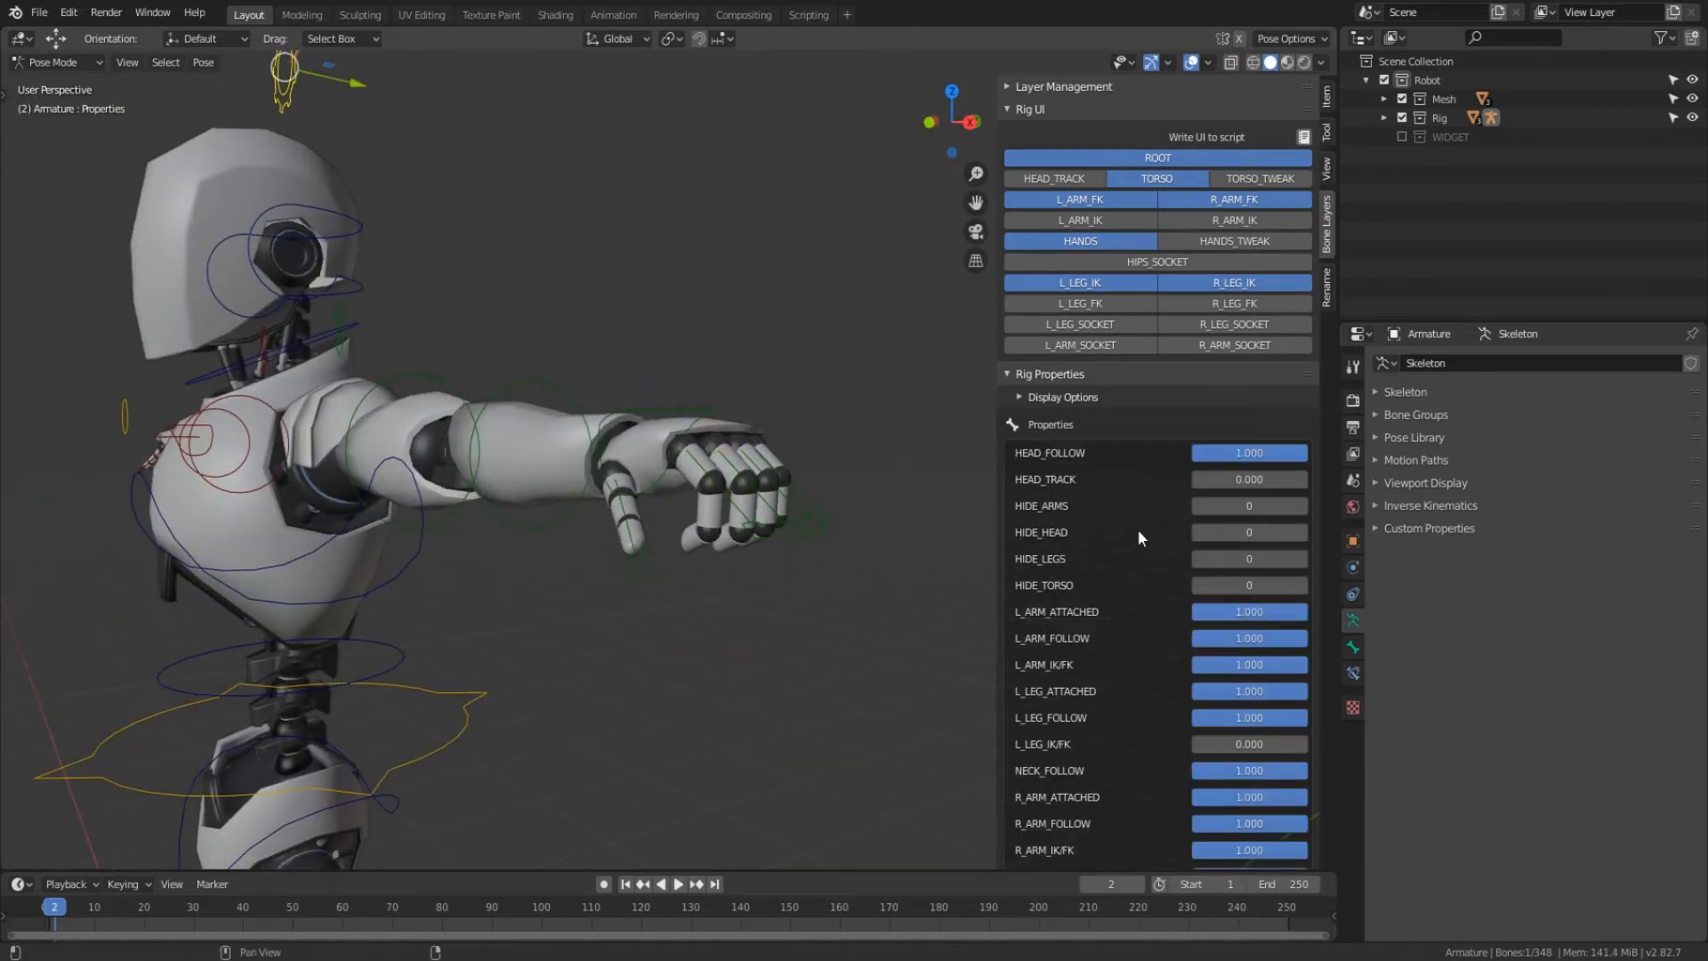
shift+middle_drag(746, 333, 605, 320)
middle_drag(604, 320, 636, 318)
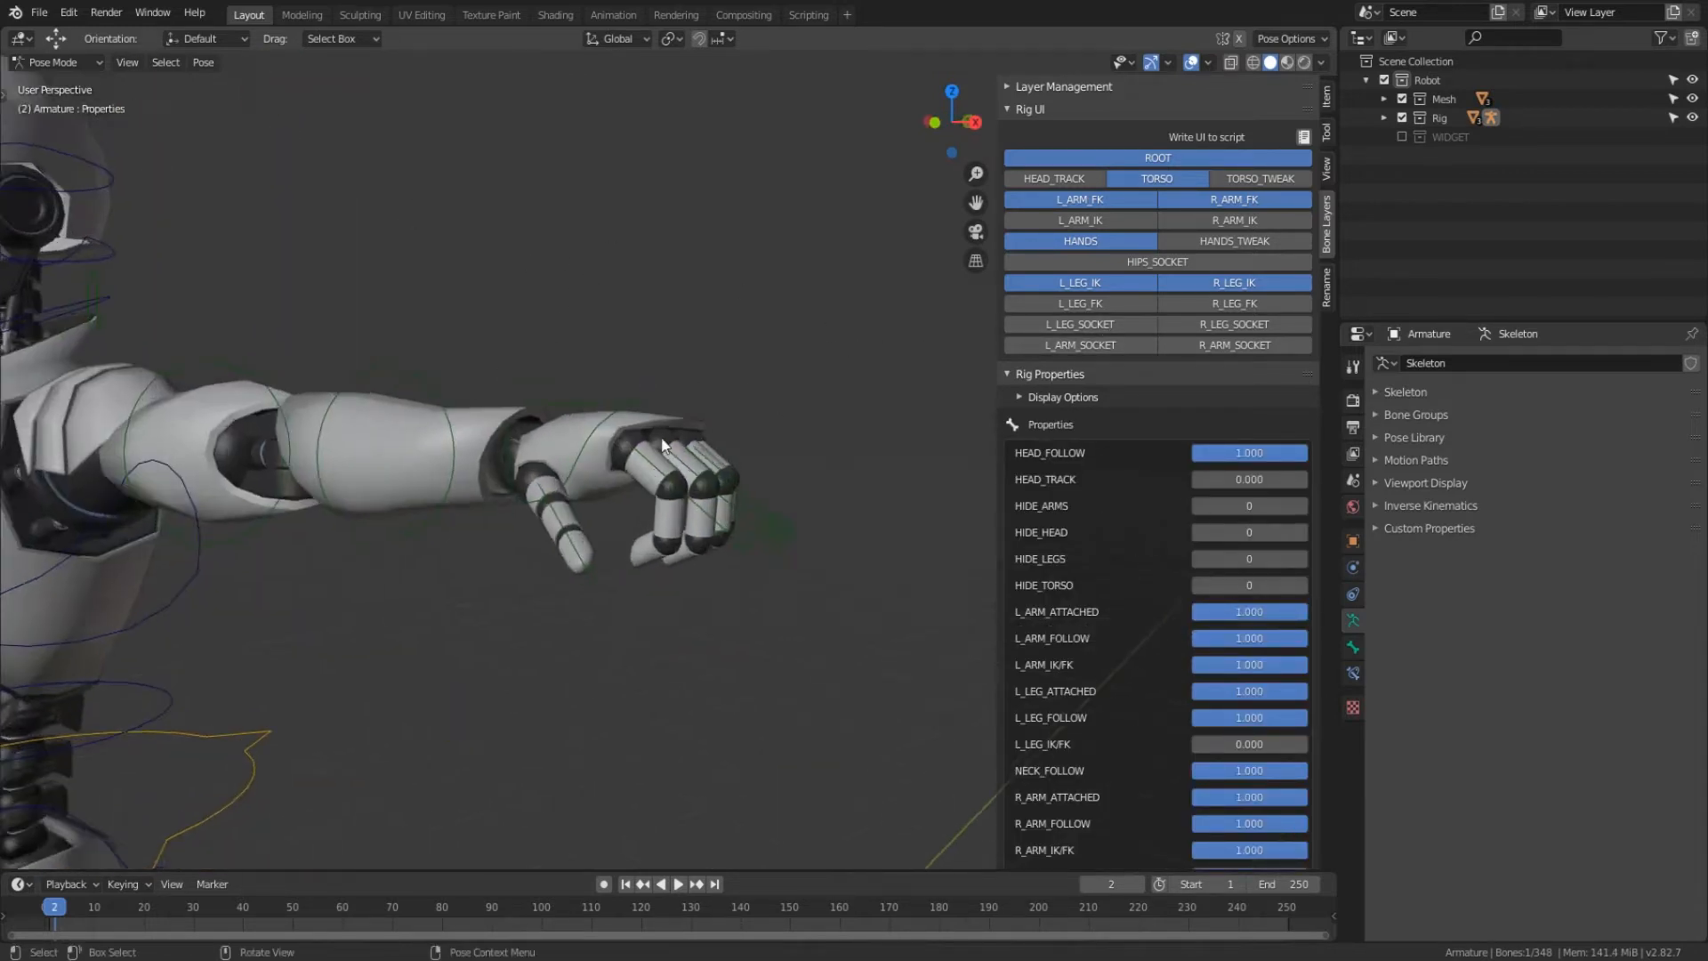
scroll(531, 304, up, 3)
click(794, 605)
middle_drag(794, 605, 1155, 304)
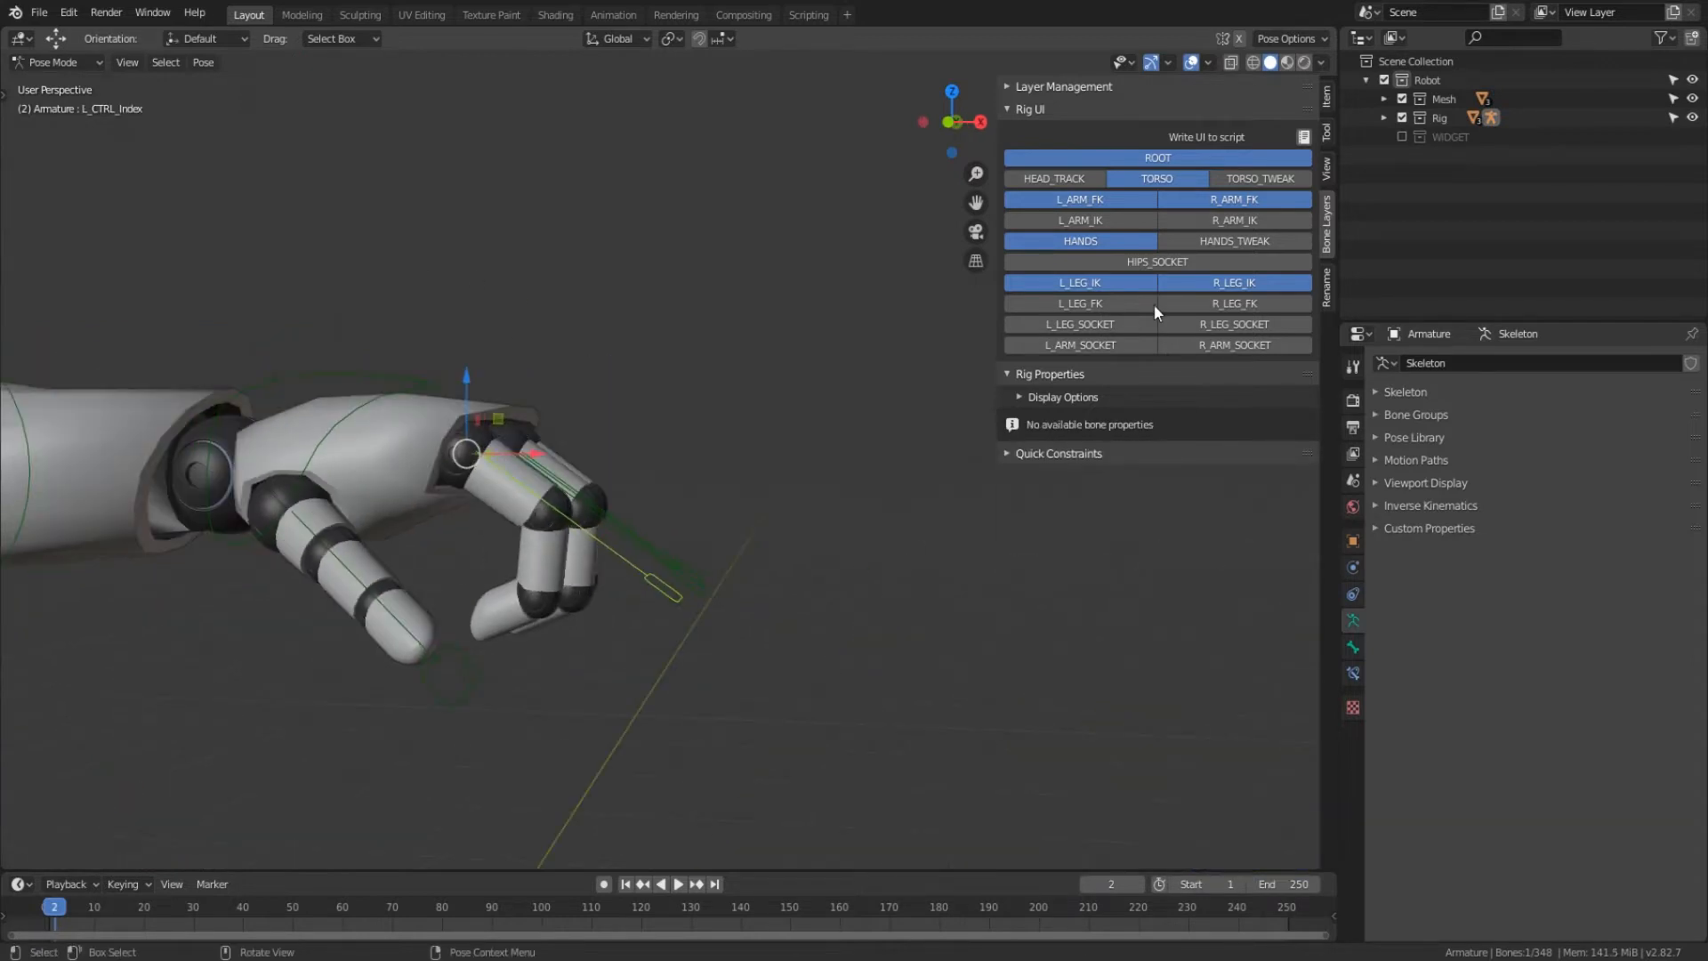
- Show the HANDS_TWEAK bone layer and rotate the tweak control at the left index finger's middle joint
click(1231, 237)
scroll(495, 580, up, 2)
middle_drag(609, 550, 522, 543)
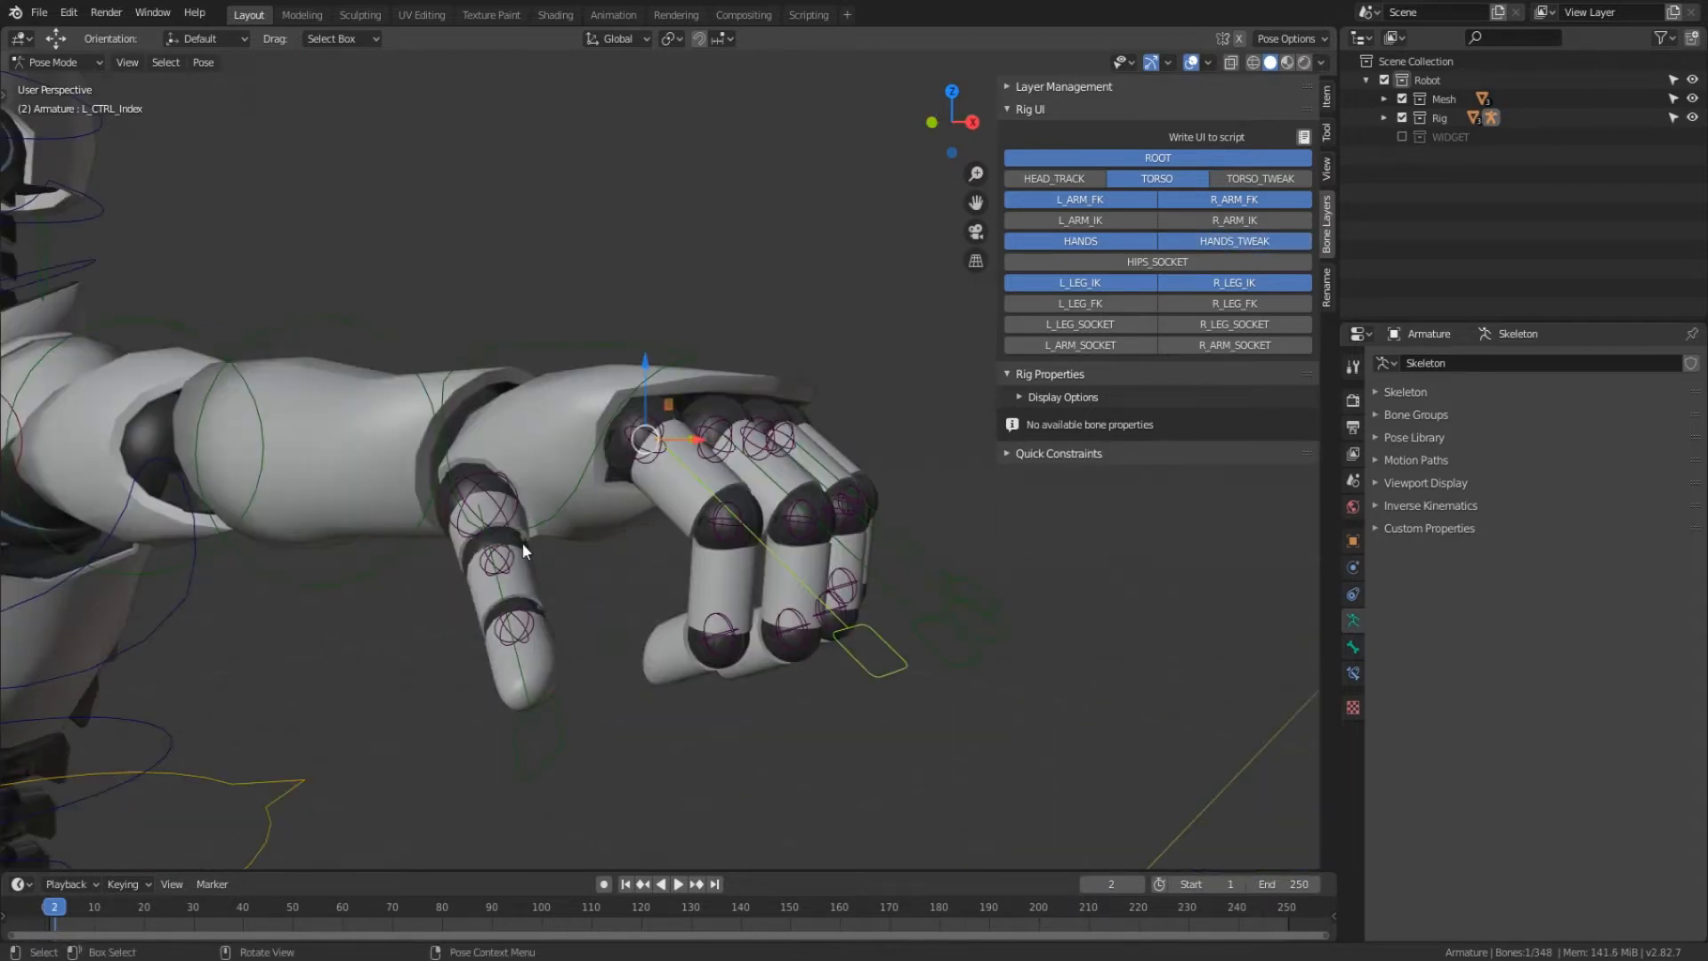
click(721, 535)
middle_drag(720, 534, 589, 681)
key(r)
click(701, 617)
- Rotate the tweak control at the left index fingertip joint by about -95°
click(577, 651)
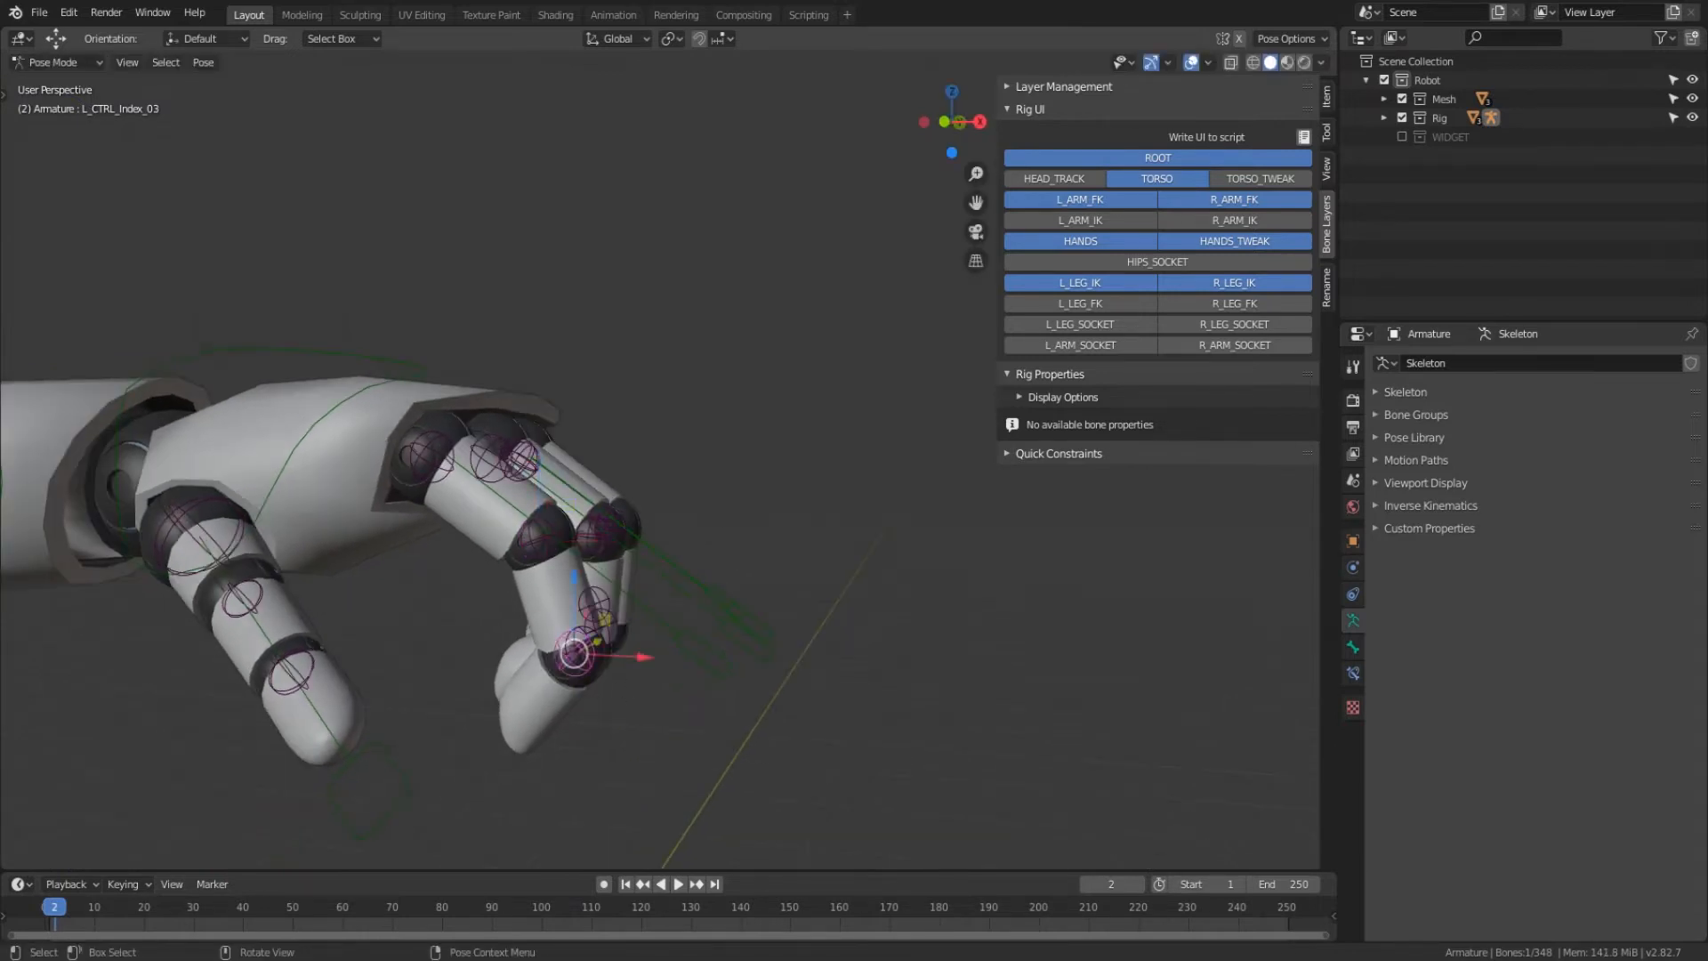
key(r)
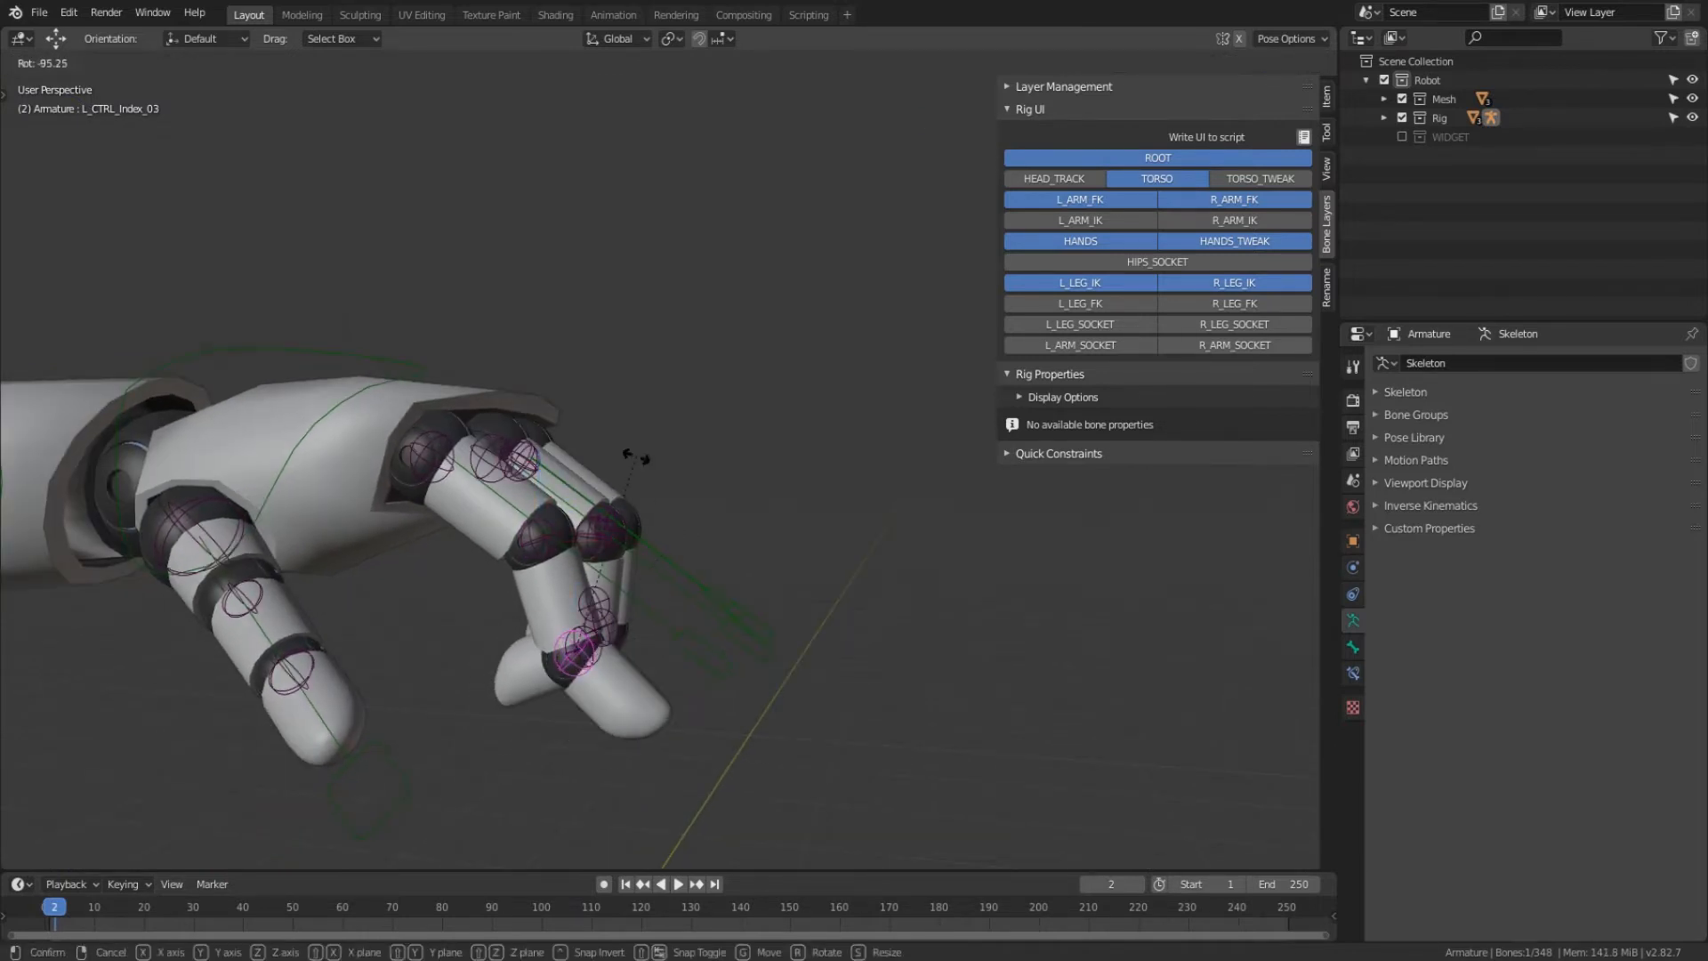
click(635, 455)
middle_drag(584, 523, 743, 621)
- Scale the main left index finger control by 1.016 and rotate it by -18°
click(628, 585)
key(s)
click(753, 605)
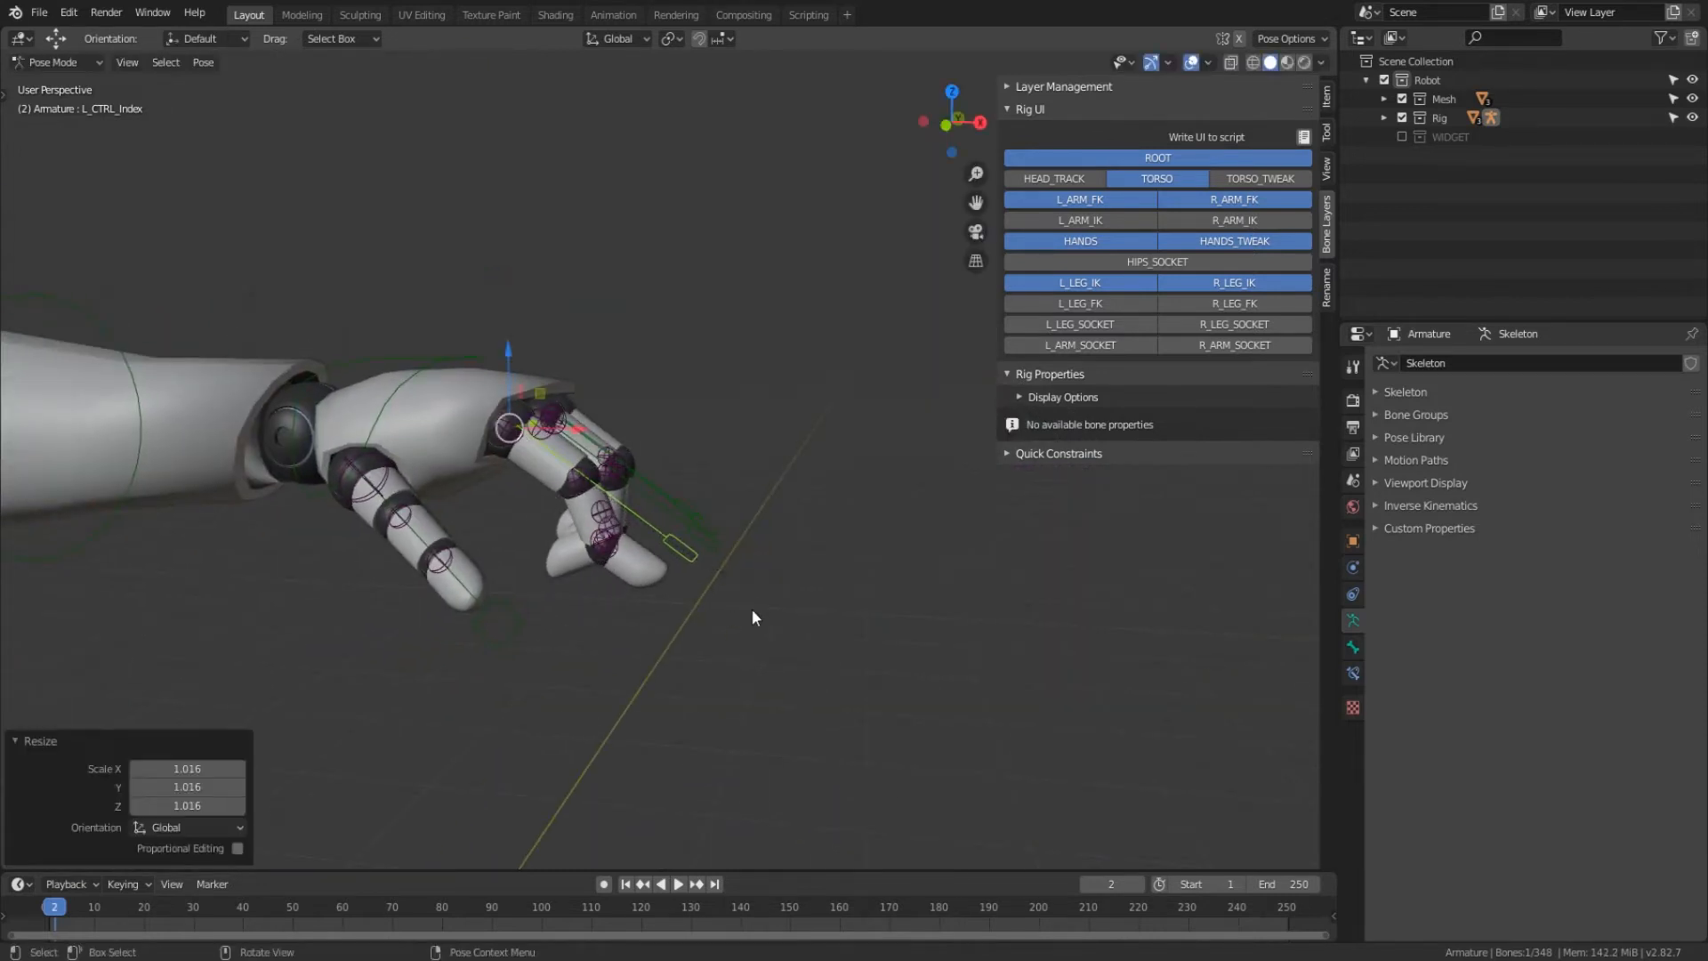
key(r)
click(803, 525)
middle_drag(804, 525, 718, 550)
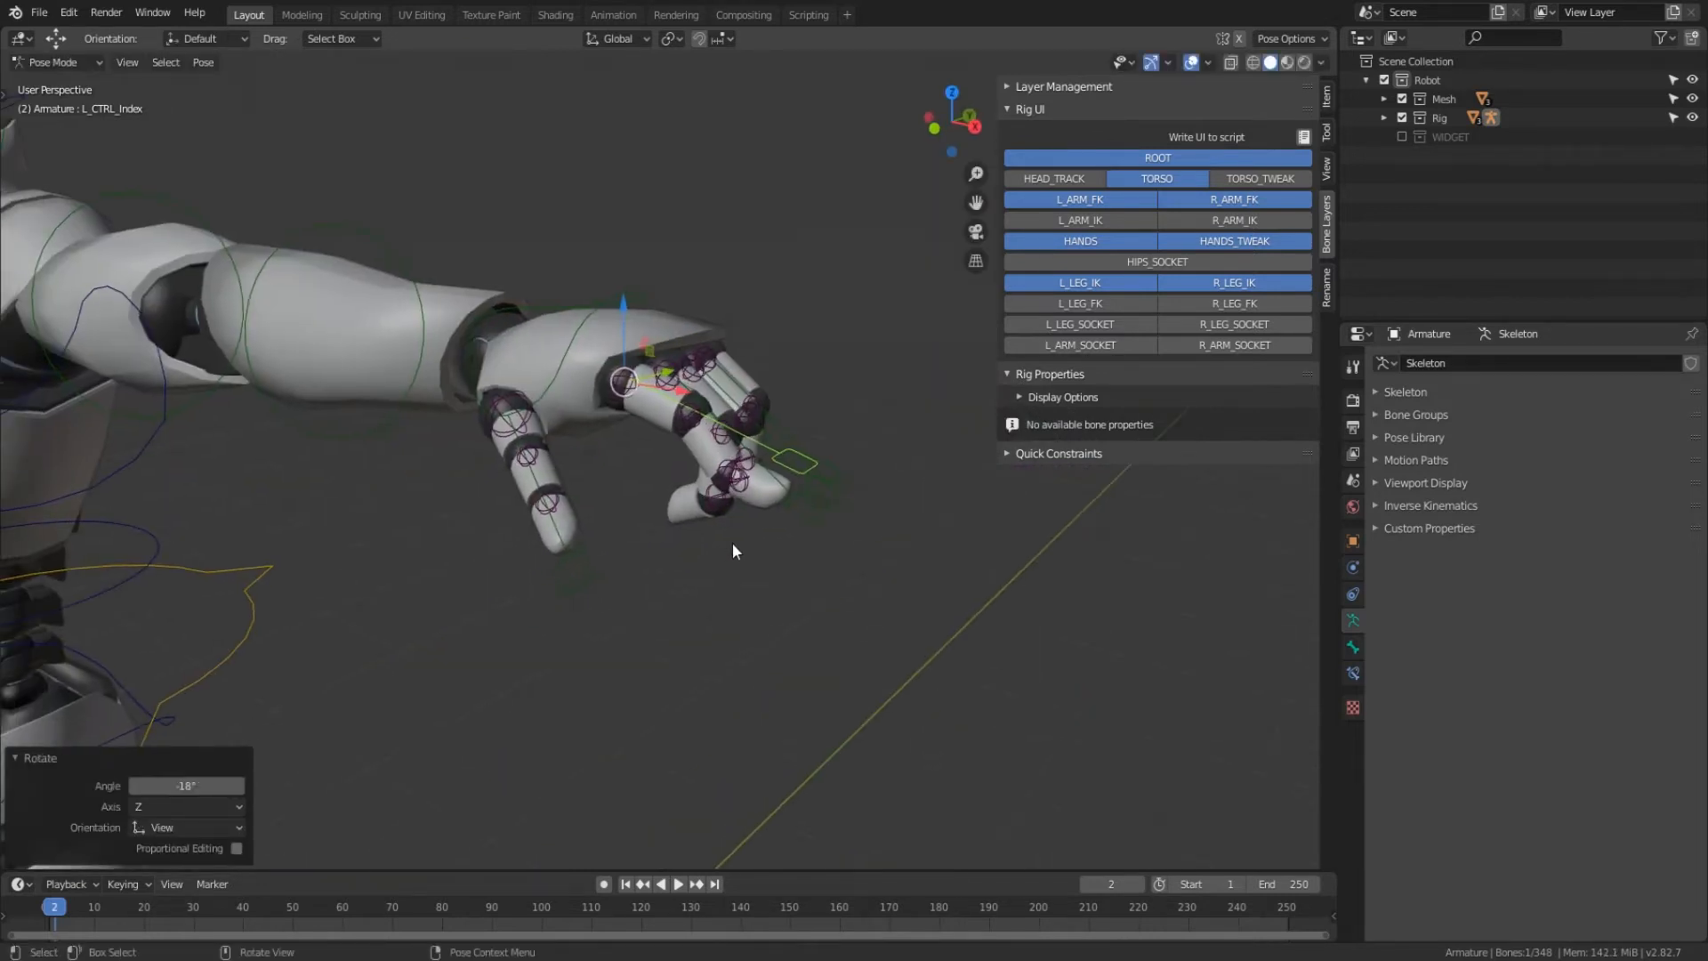
- Clear the rotation and scale of all visible pose controls and deselect them
key(a)
key(alt+r)
key(alt+s)
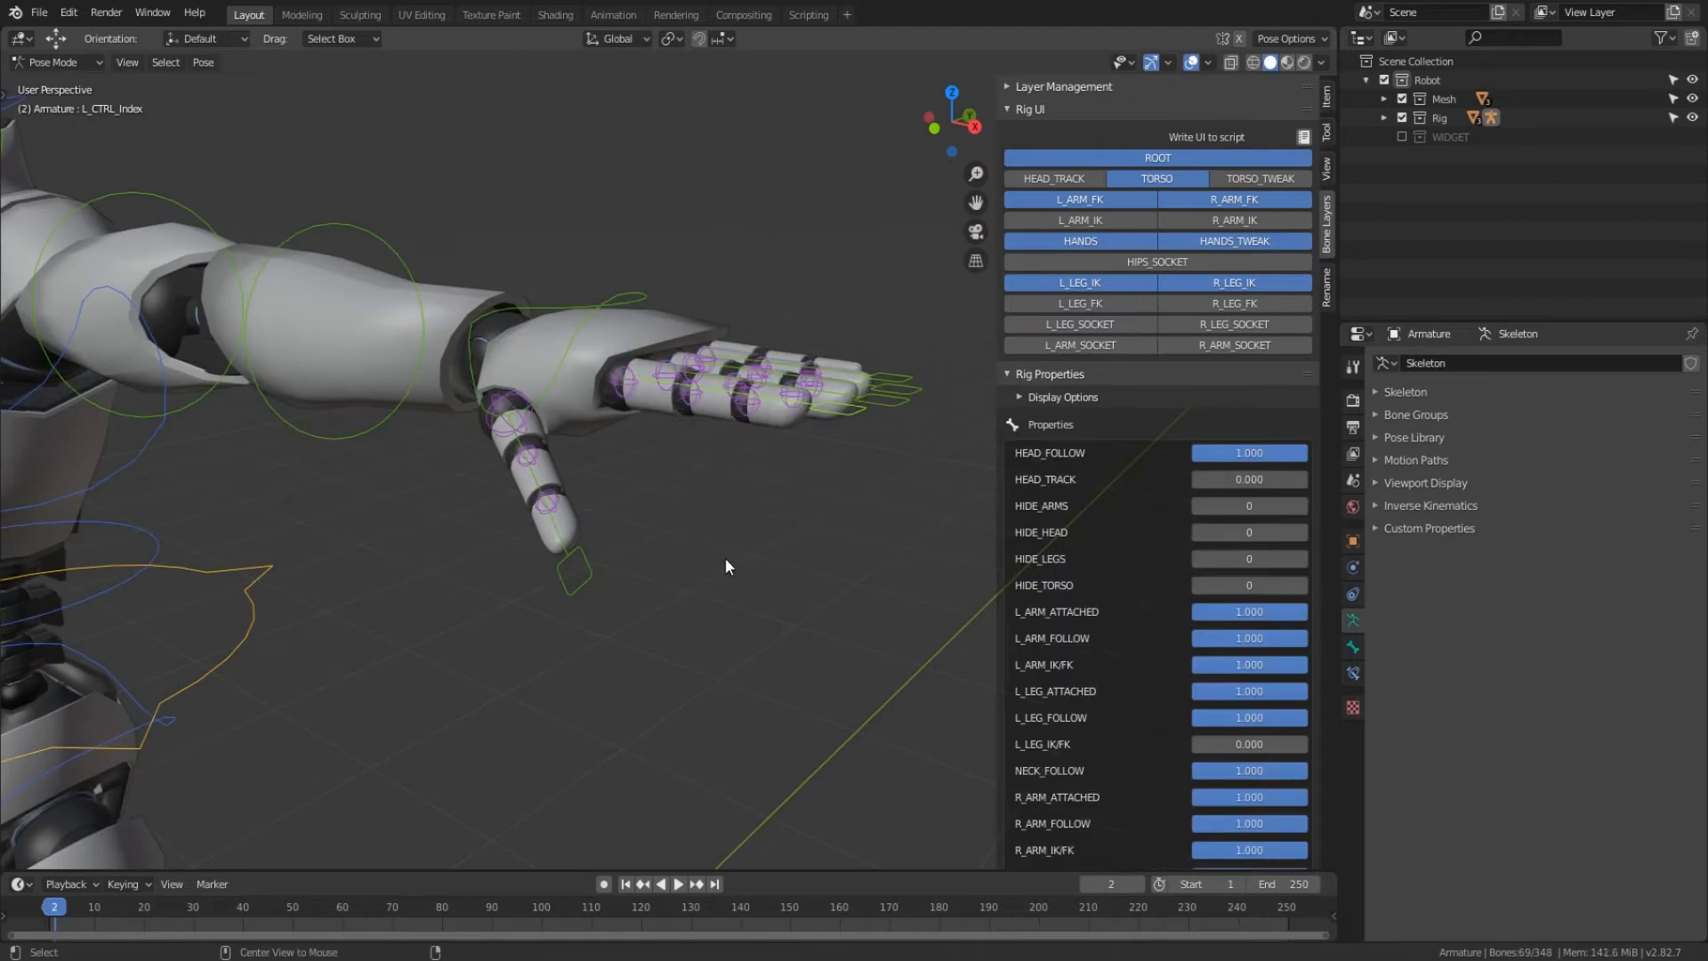
click(505, 481)
- Examine the left arm and hand controls from the side and in perspective
scroll(446, 498, down, 2)
middle_drag(441, 491, 495, 490)
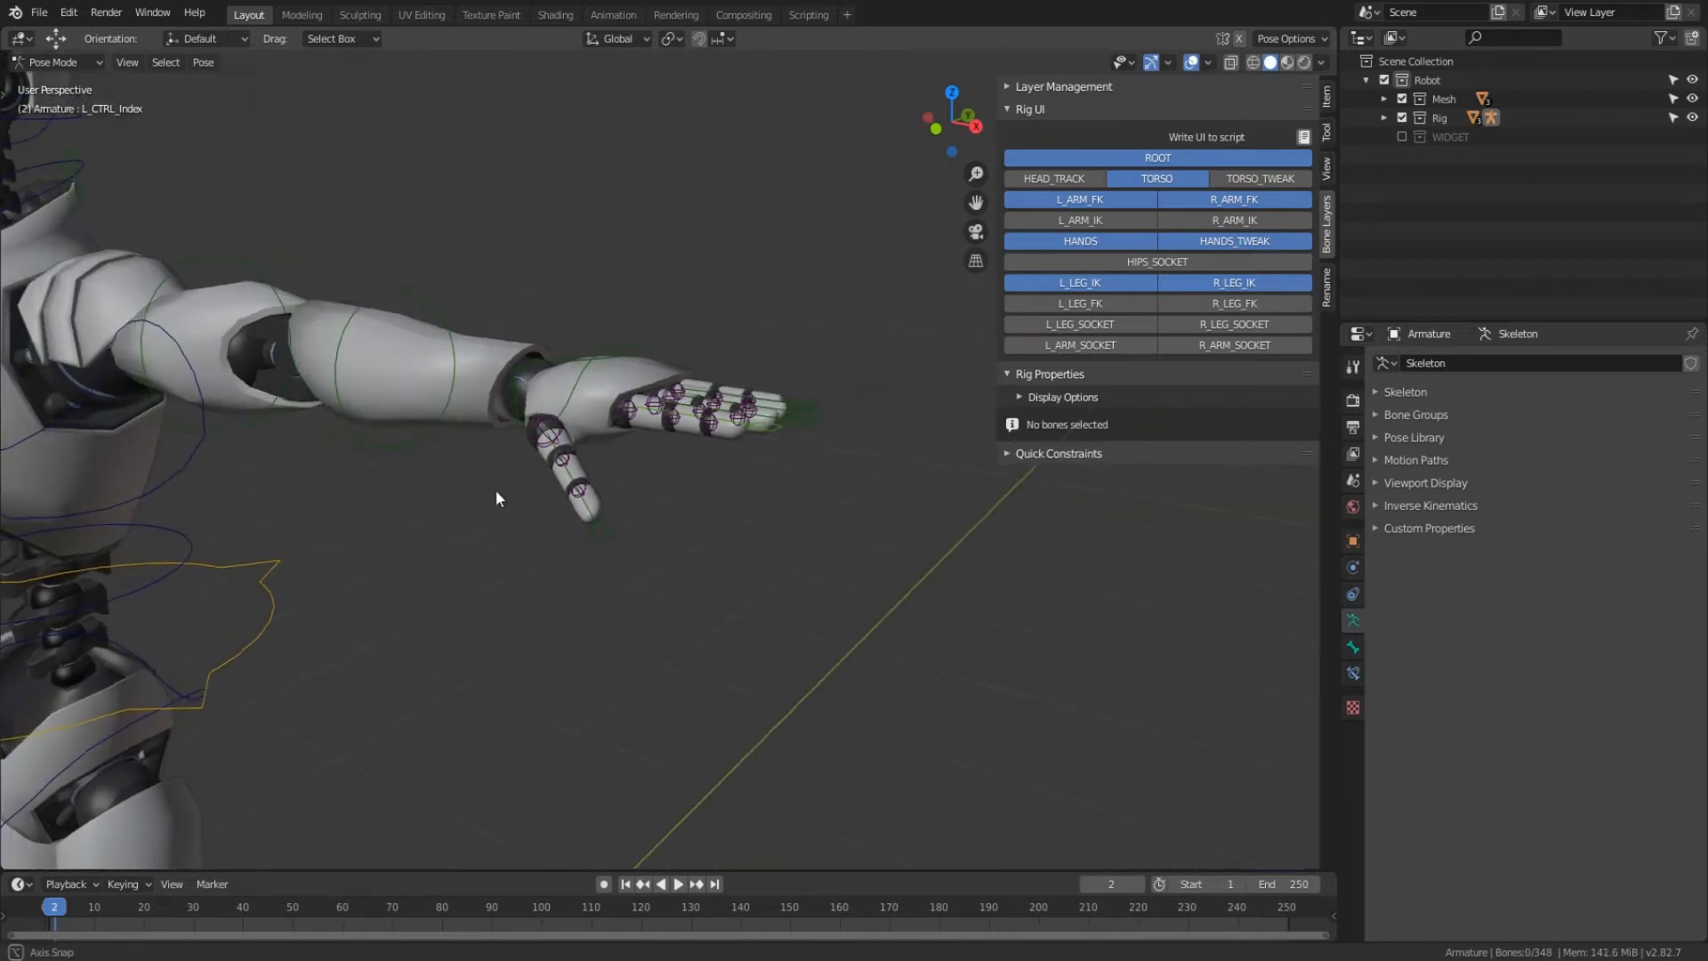
scroll(491, 491, down, 3)
drag(295, 542, 637, 395)
key(KP_3)
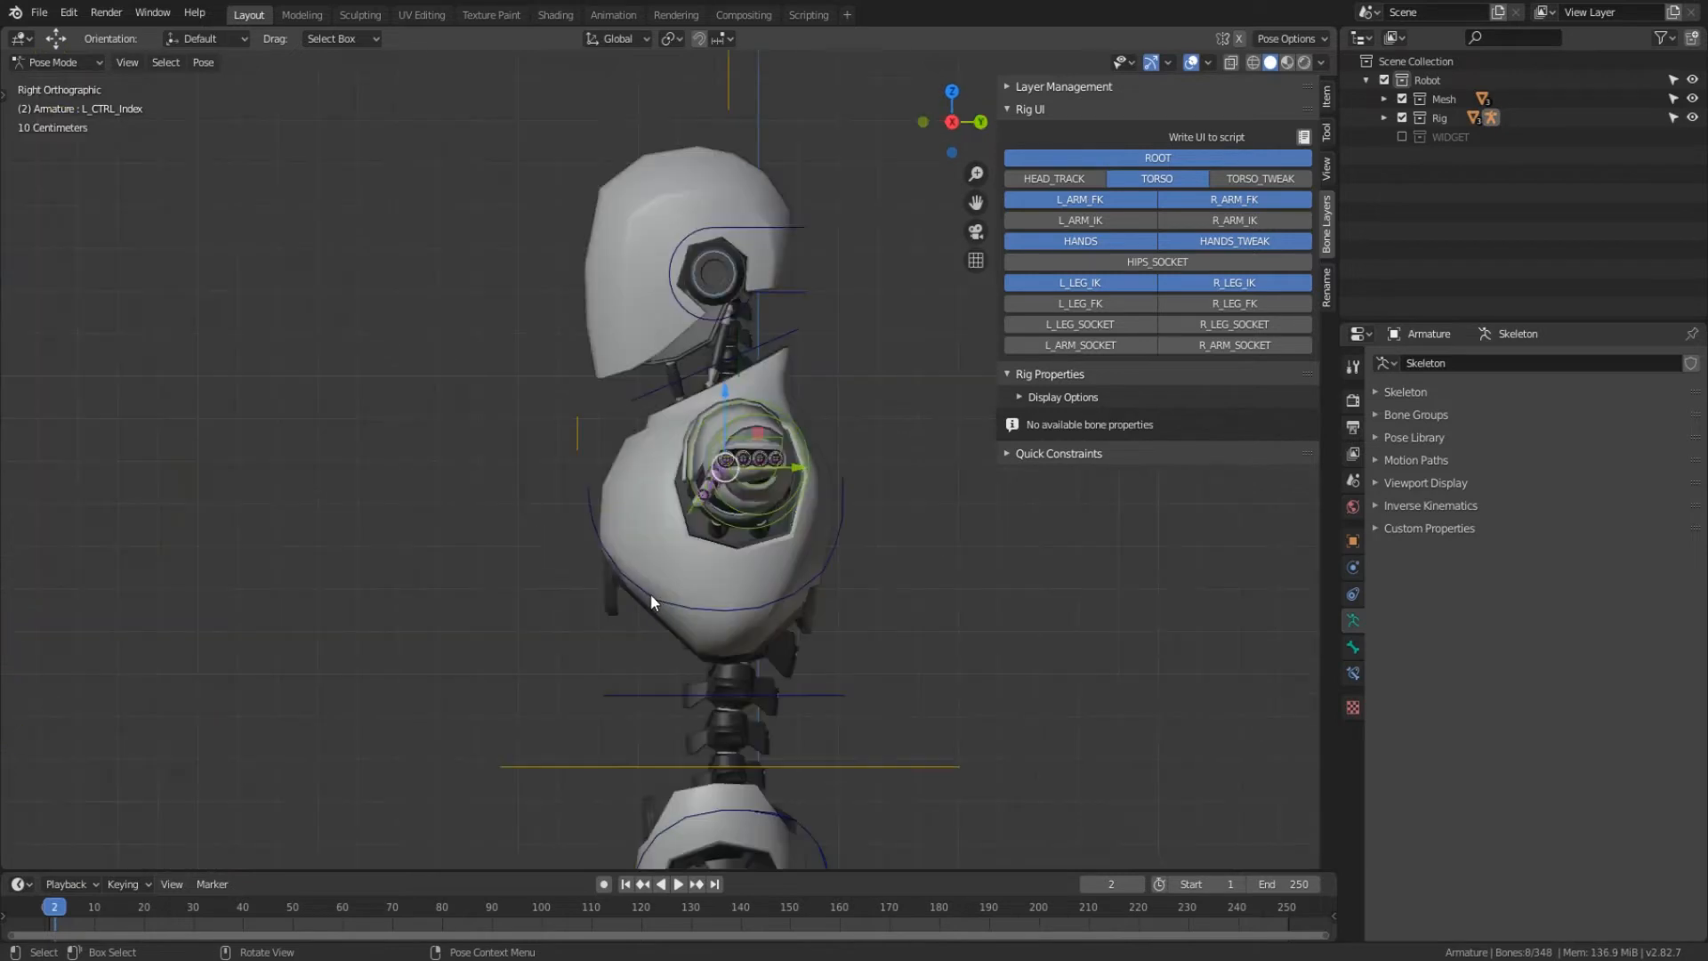
scroll(649, 590, down, 4)
middle_drag(651, 591, 685, 631)
scroll(505, 561, up, 4)
click(813, 633)
- Hide the HANDS_TWEAK bone layer
scroll(827, 685, down, 3)
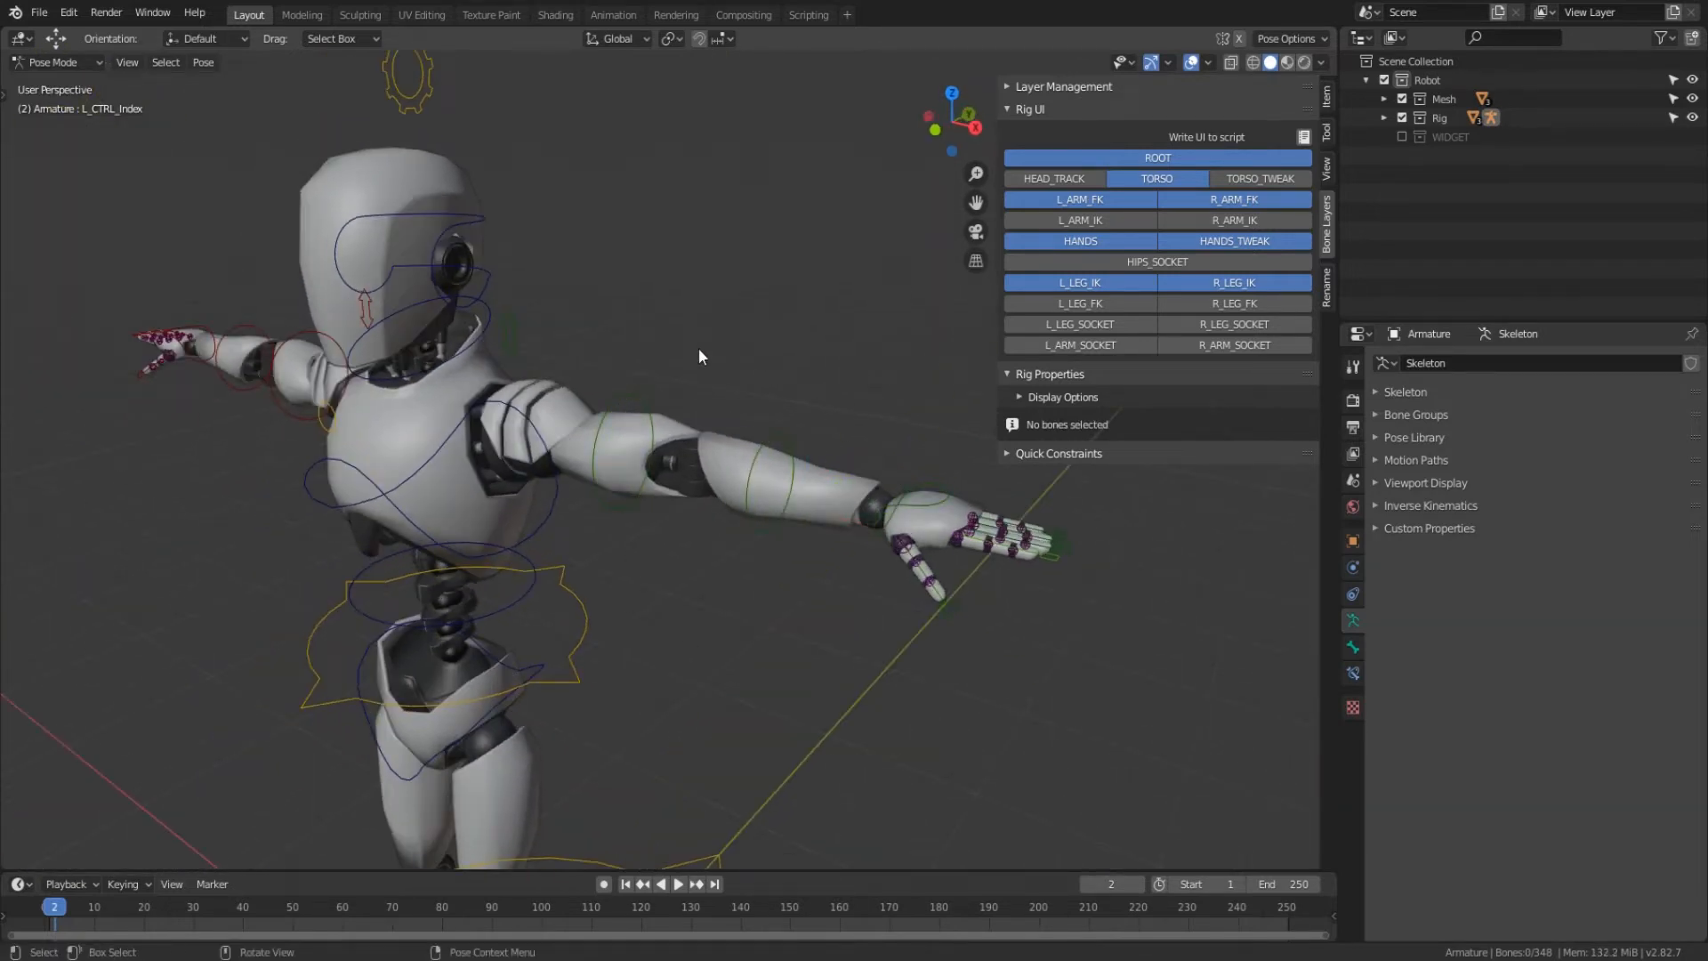
mouse_move(605, 529)
middle_down()
mouse_move(685, 545)
mouse_move(636, 541)
middle_up()
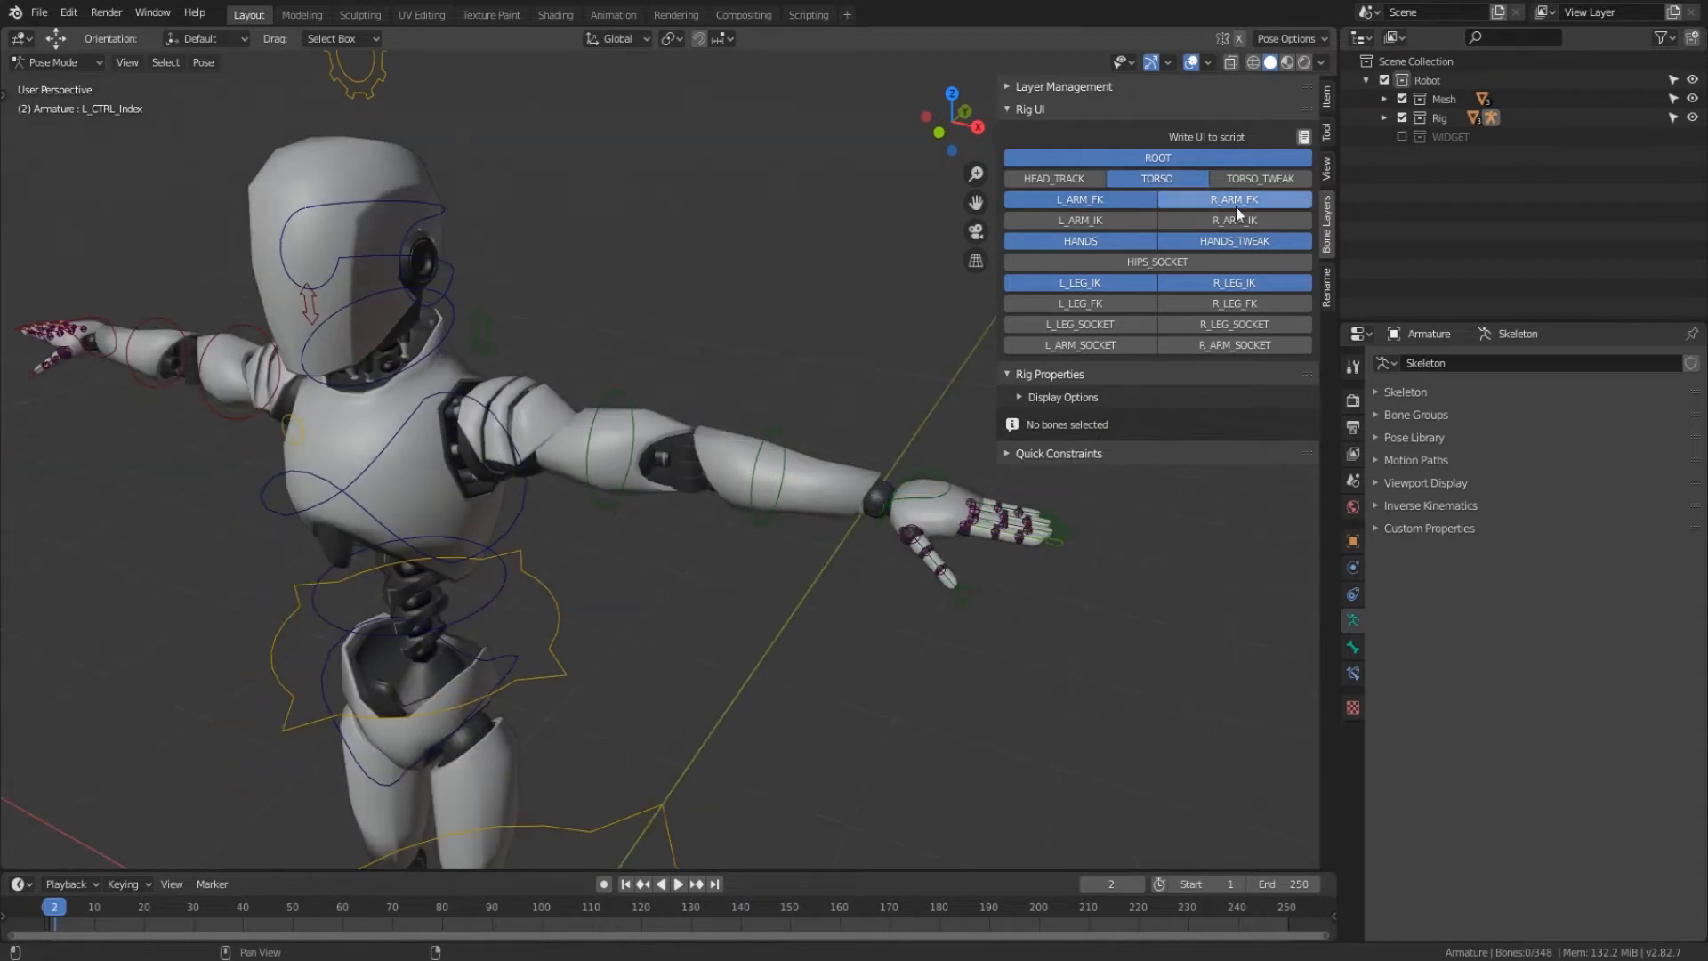
click(1237, 242)
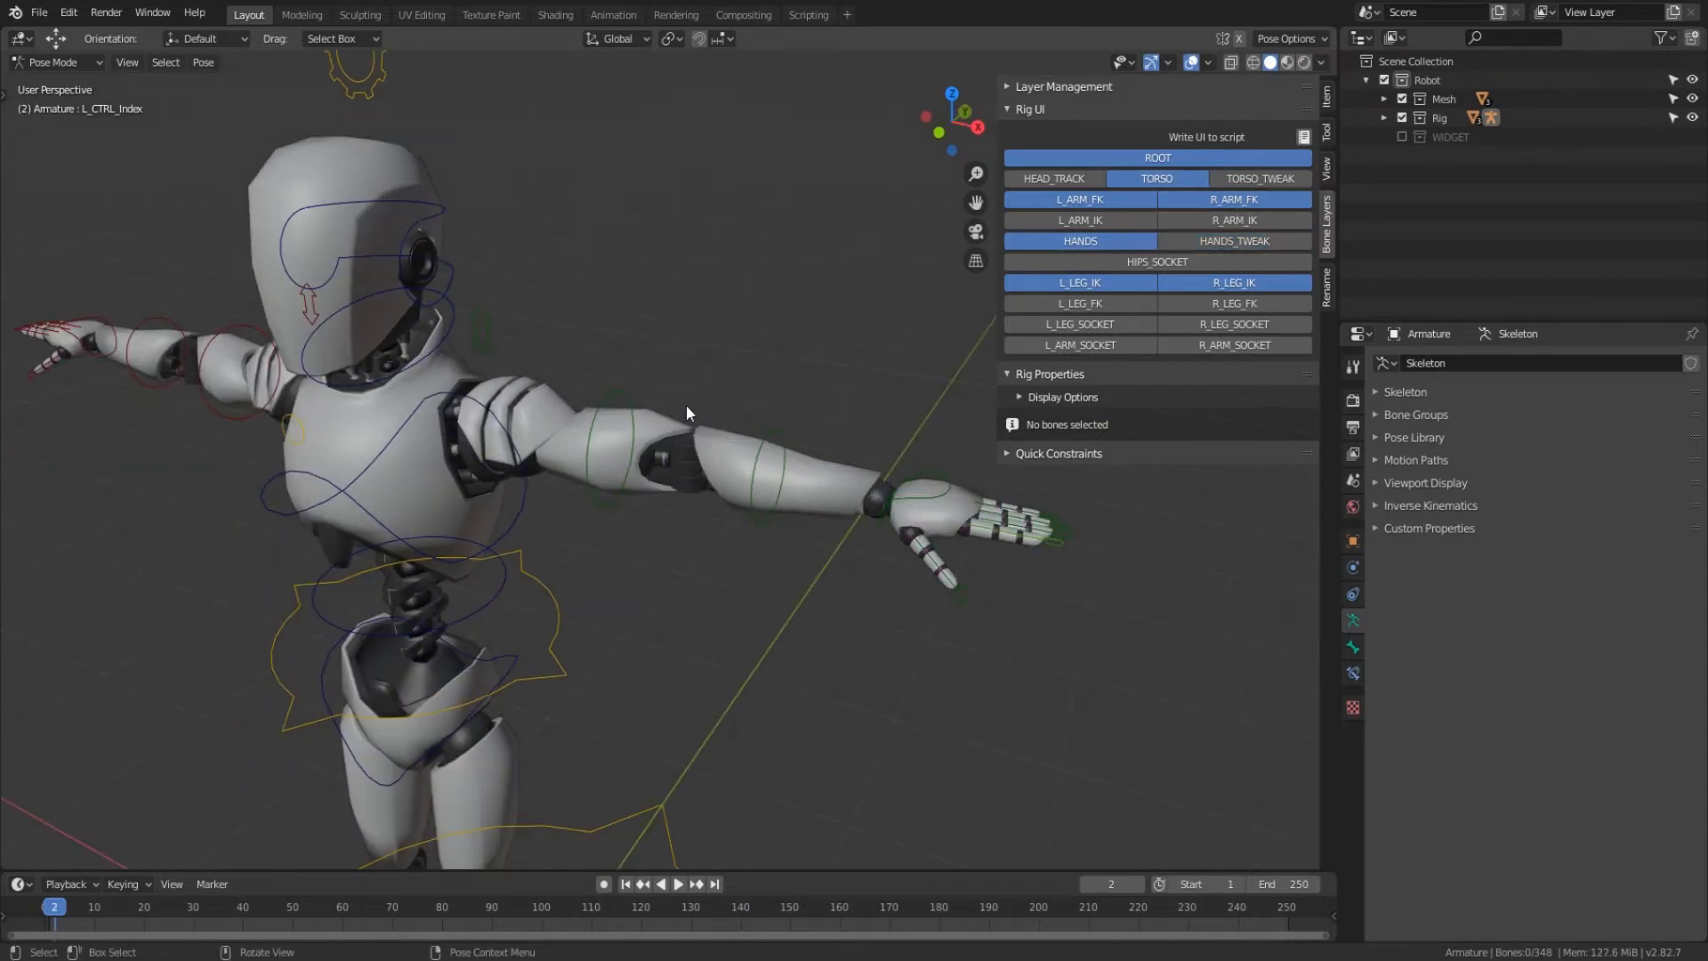
- Show the L_ARM_IK bone layer instead of L_ARM_FK and set the L_ARM_IK/FK property to 0
middle_drag(687, 406, 377, 133)
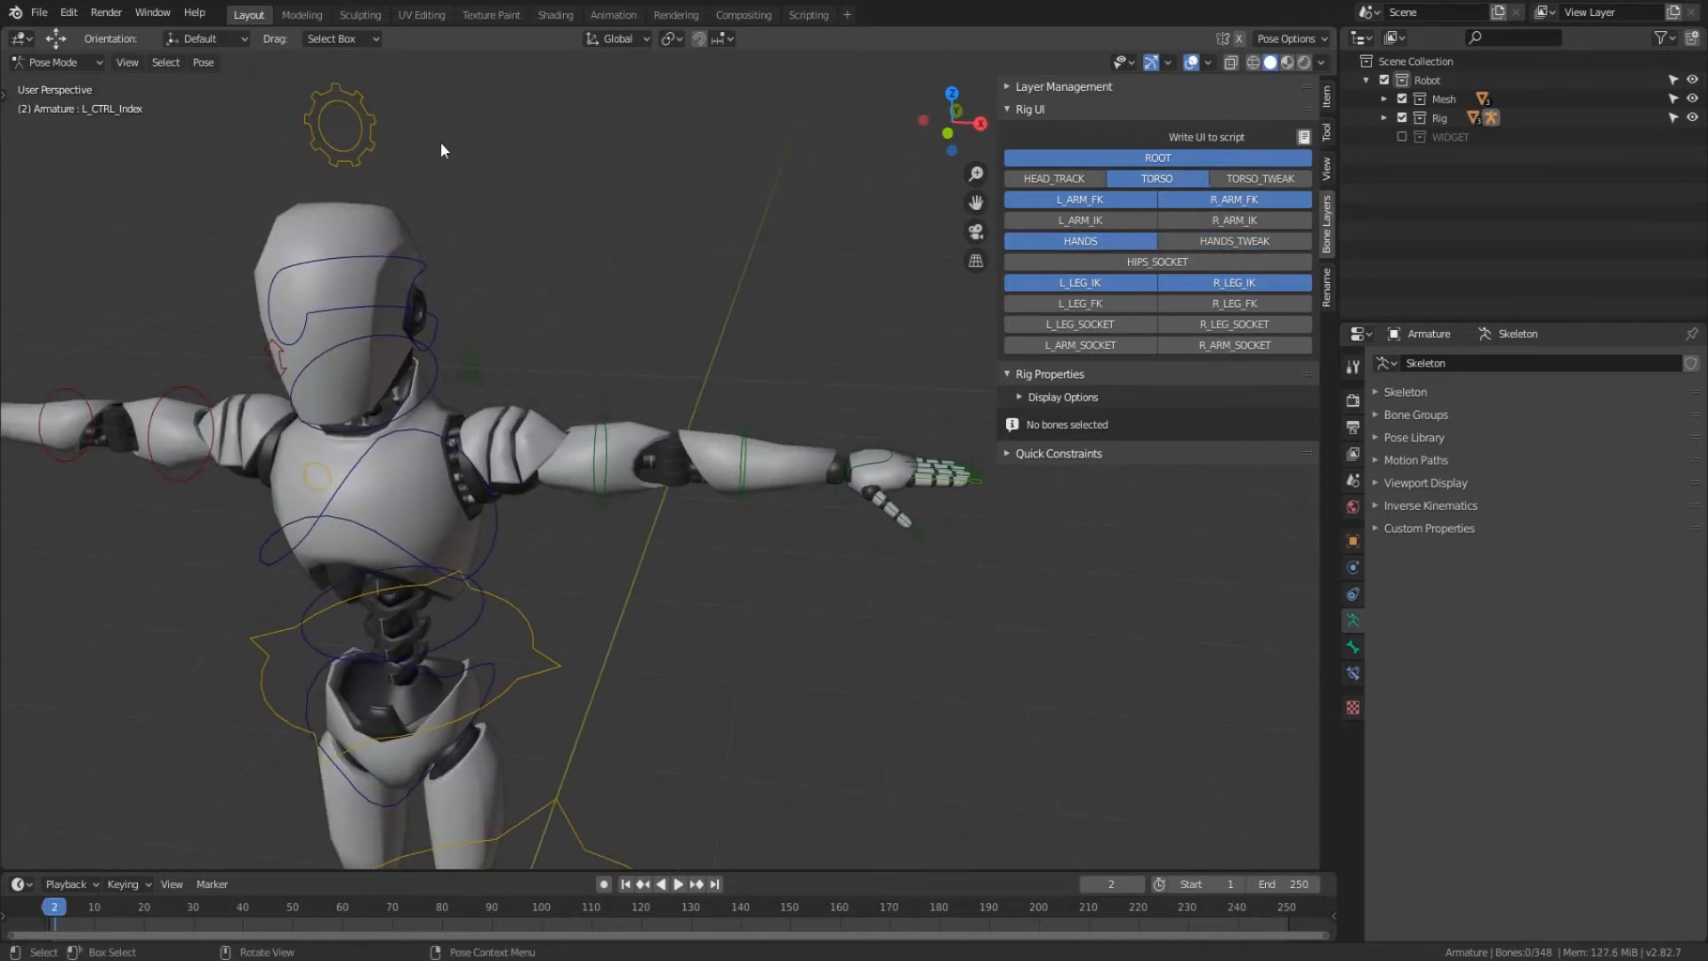
click(1127, 222)
click(1089, 199)
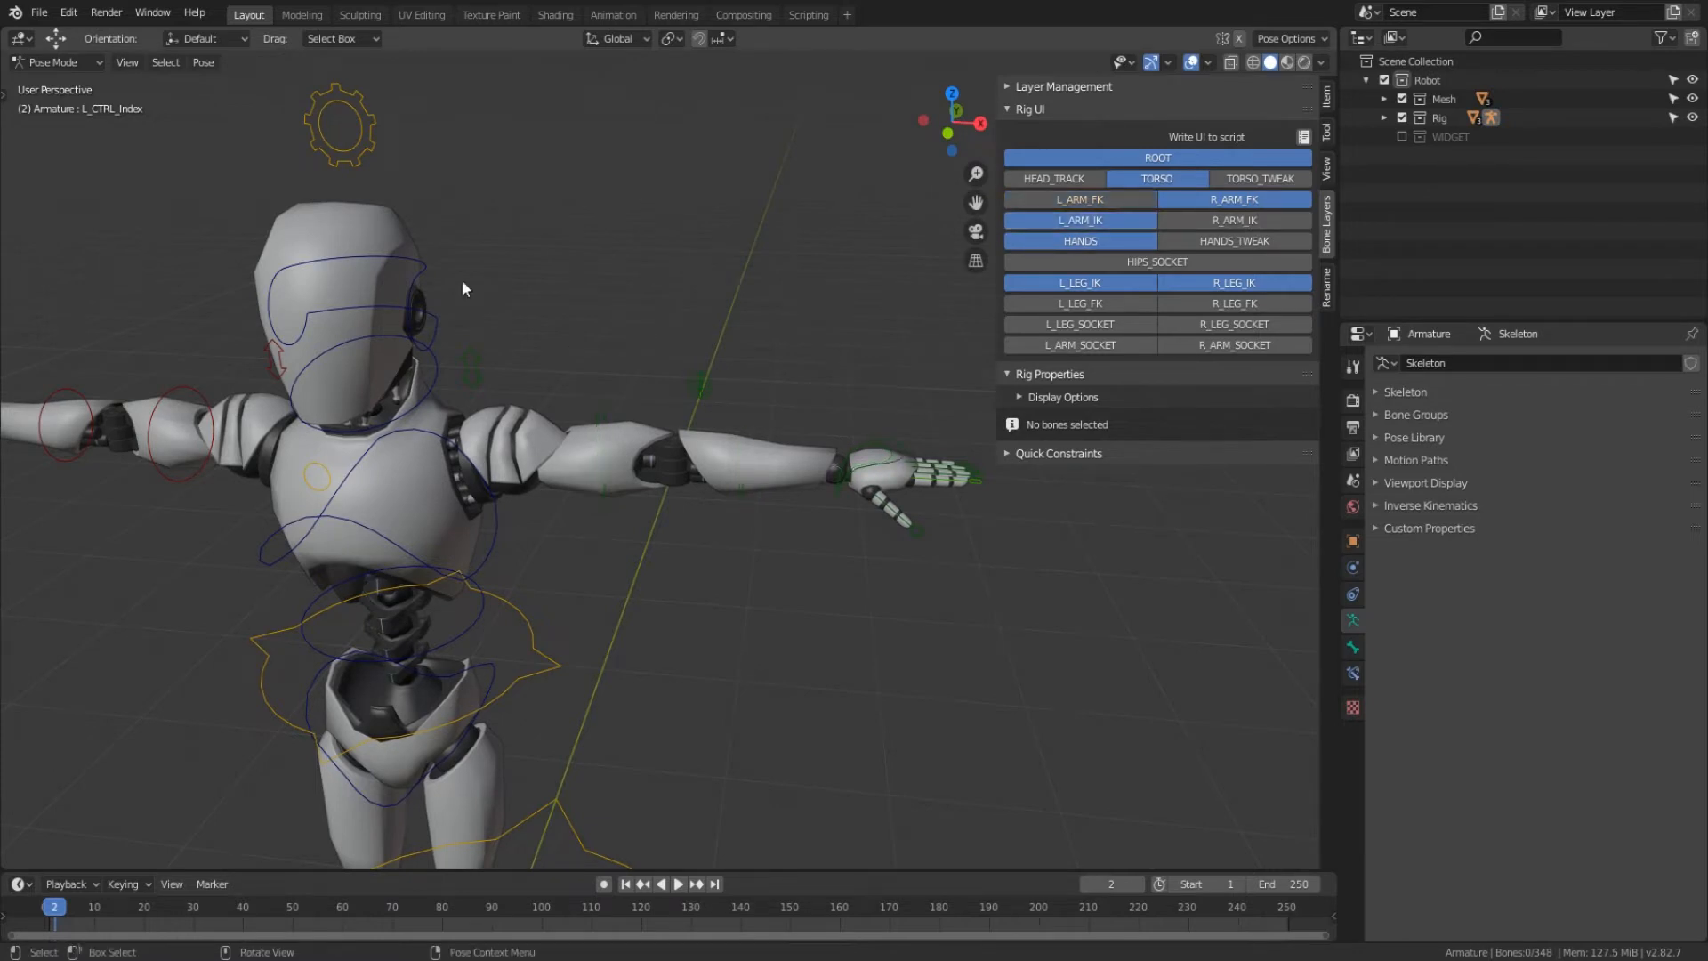
click(354, 153)
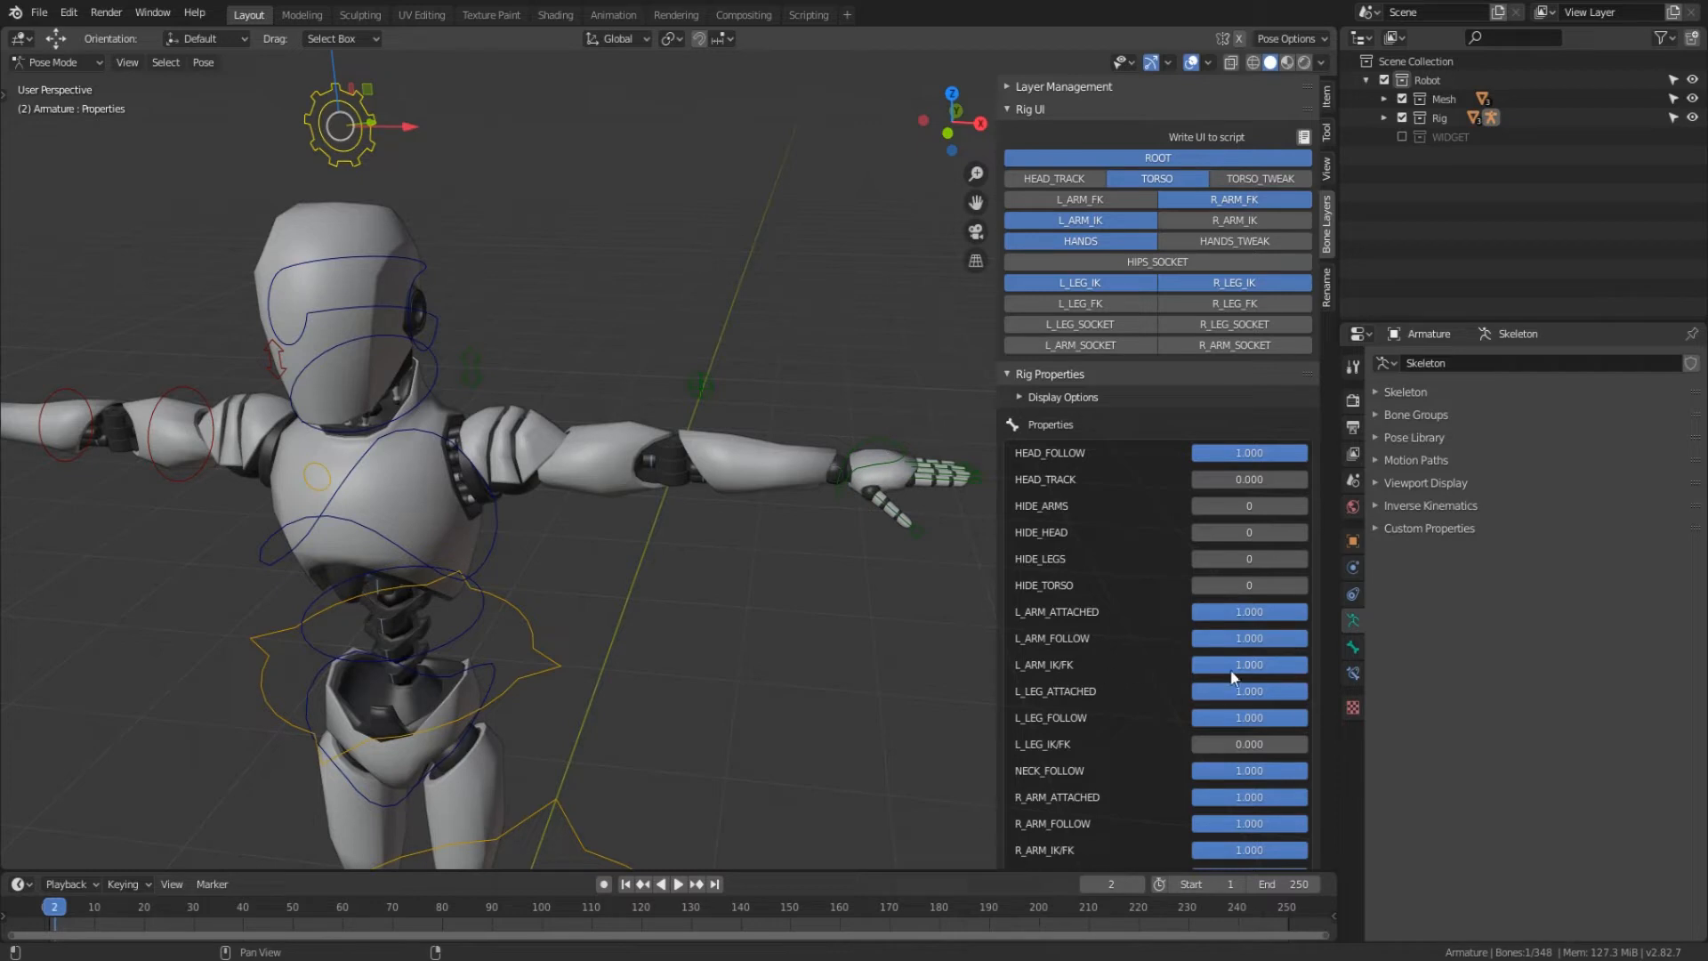
drag(1279, 662, 1178, 662)
- Move the left IK hand control by -0.29 m along X, lower it and bring it further towards the body
click(910, 480)
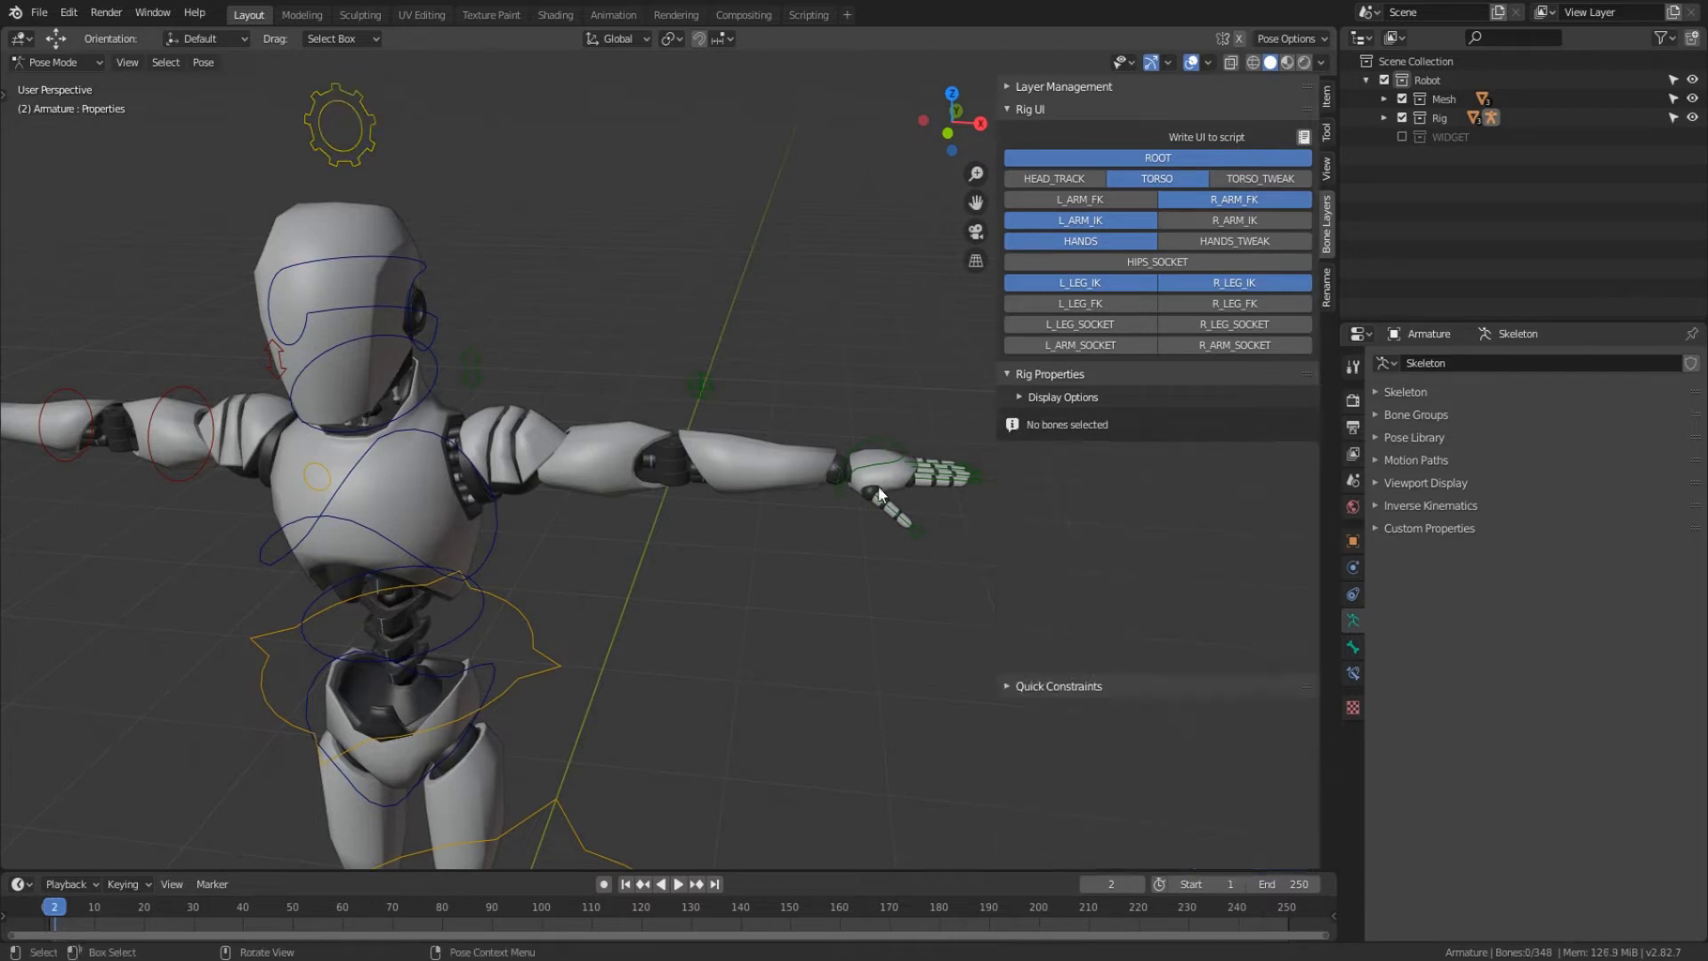
key(g)
key(x)
drag(811, 482, 811, 482)
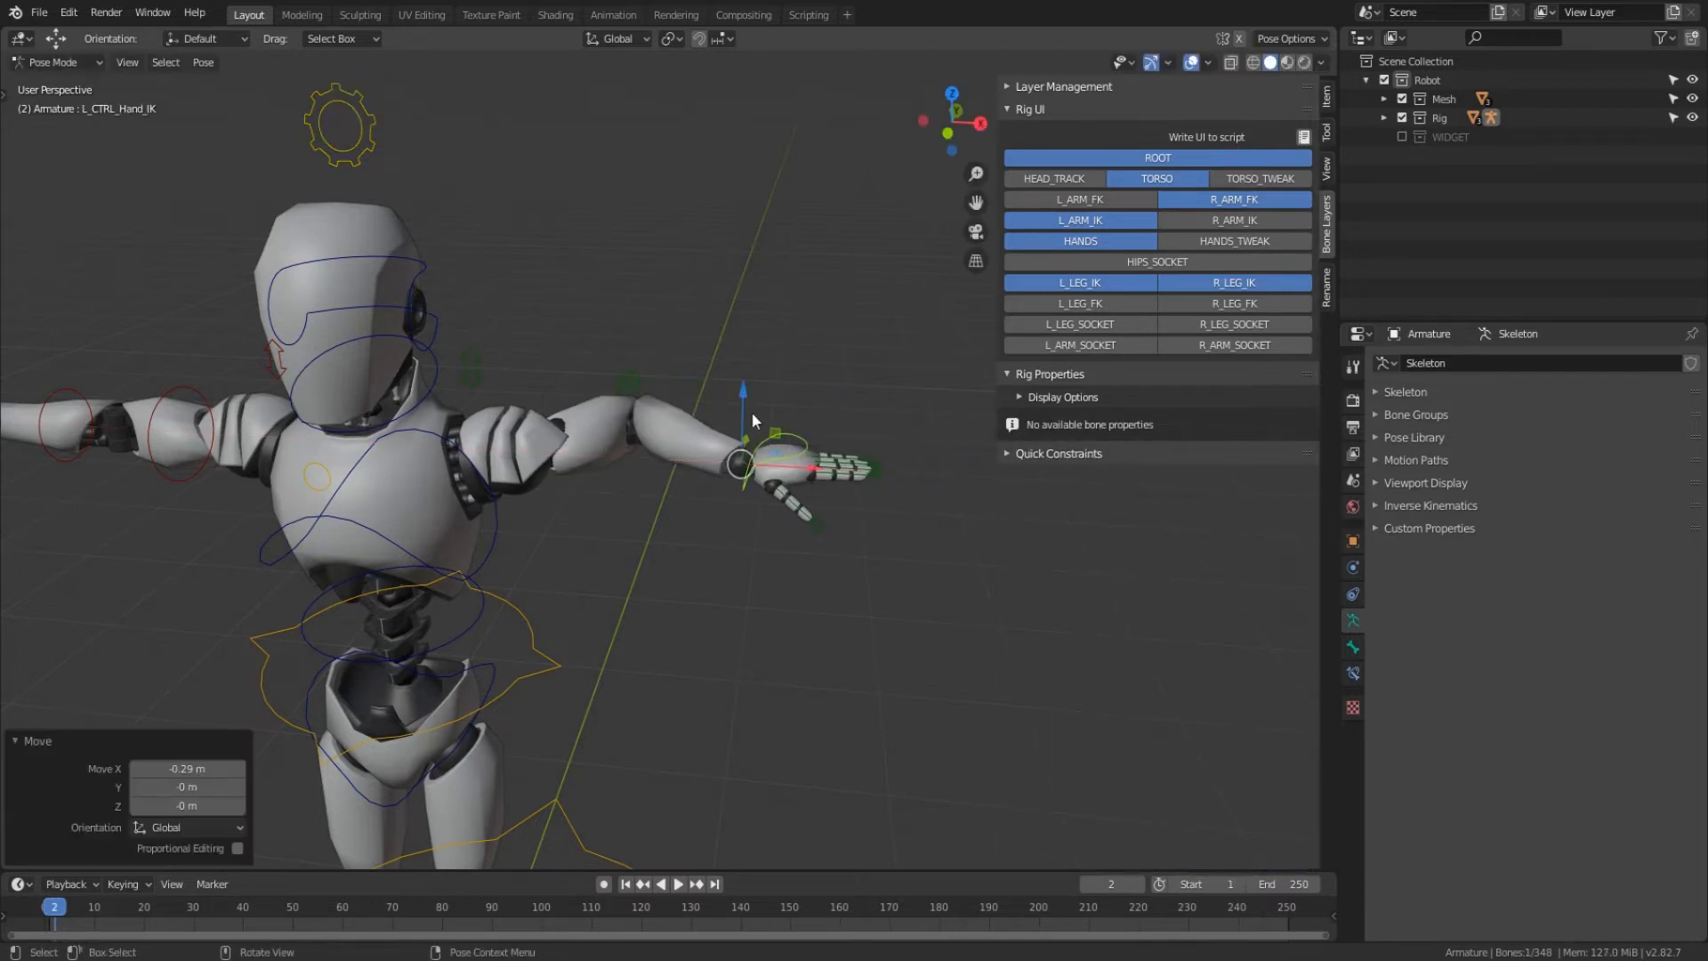
drag(742, 396, 746, 505)
drag(826, 574, 772, 547)
- Rotate the left IK hand control so the hand points downward and reposition the left elbow pole control
mouse_move(773, 543)
middle_down()
mouse_move(799, 597)
mouse_move(816, 477)
mouse_move(796, 520)
middle_up()
key(r)
click(792, 624)
click(766, 554)
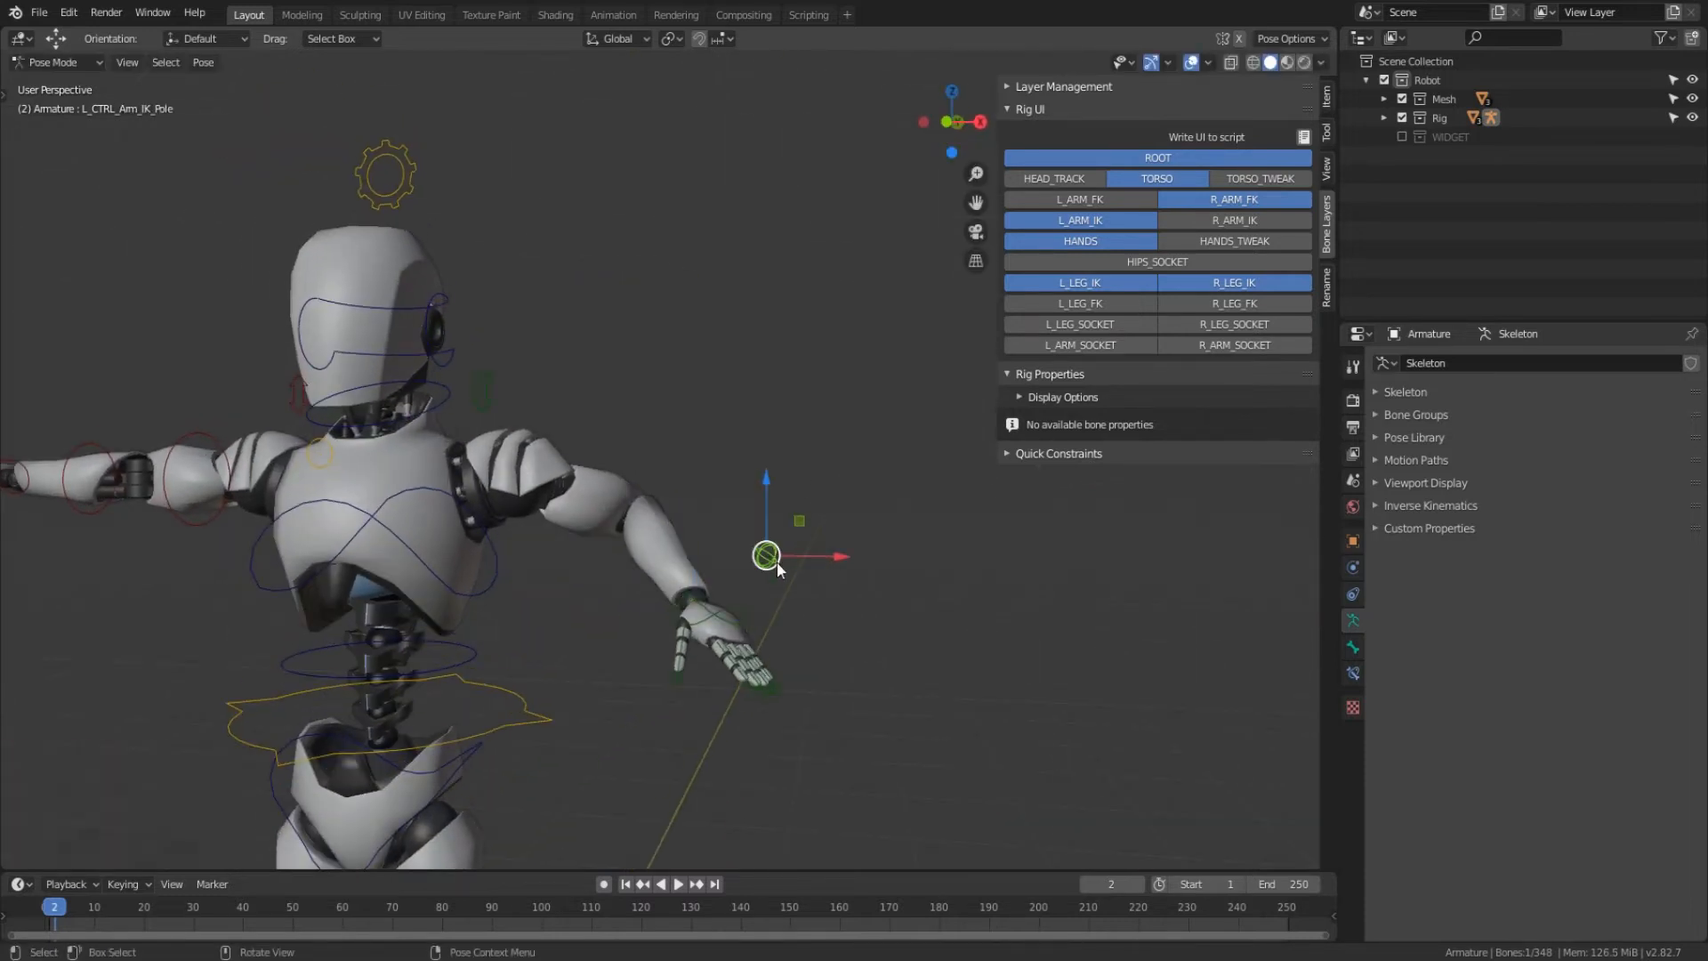
drag(768, 494, 649, 618)
- Try moving the torso control while the left arm is in IK mode
click(505, 716)
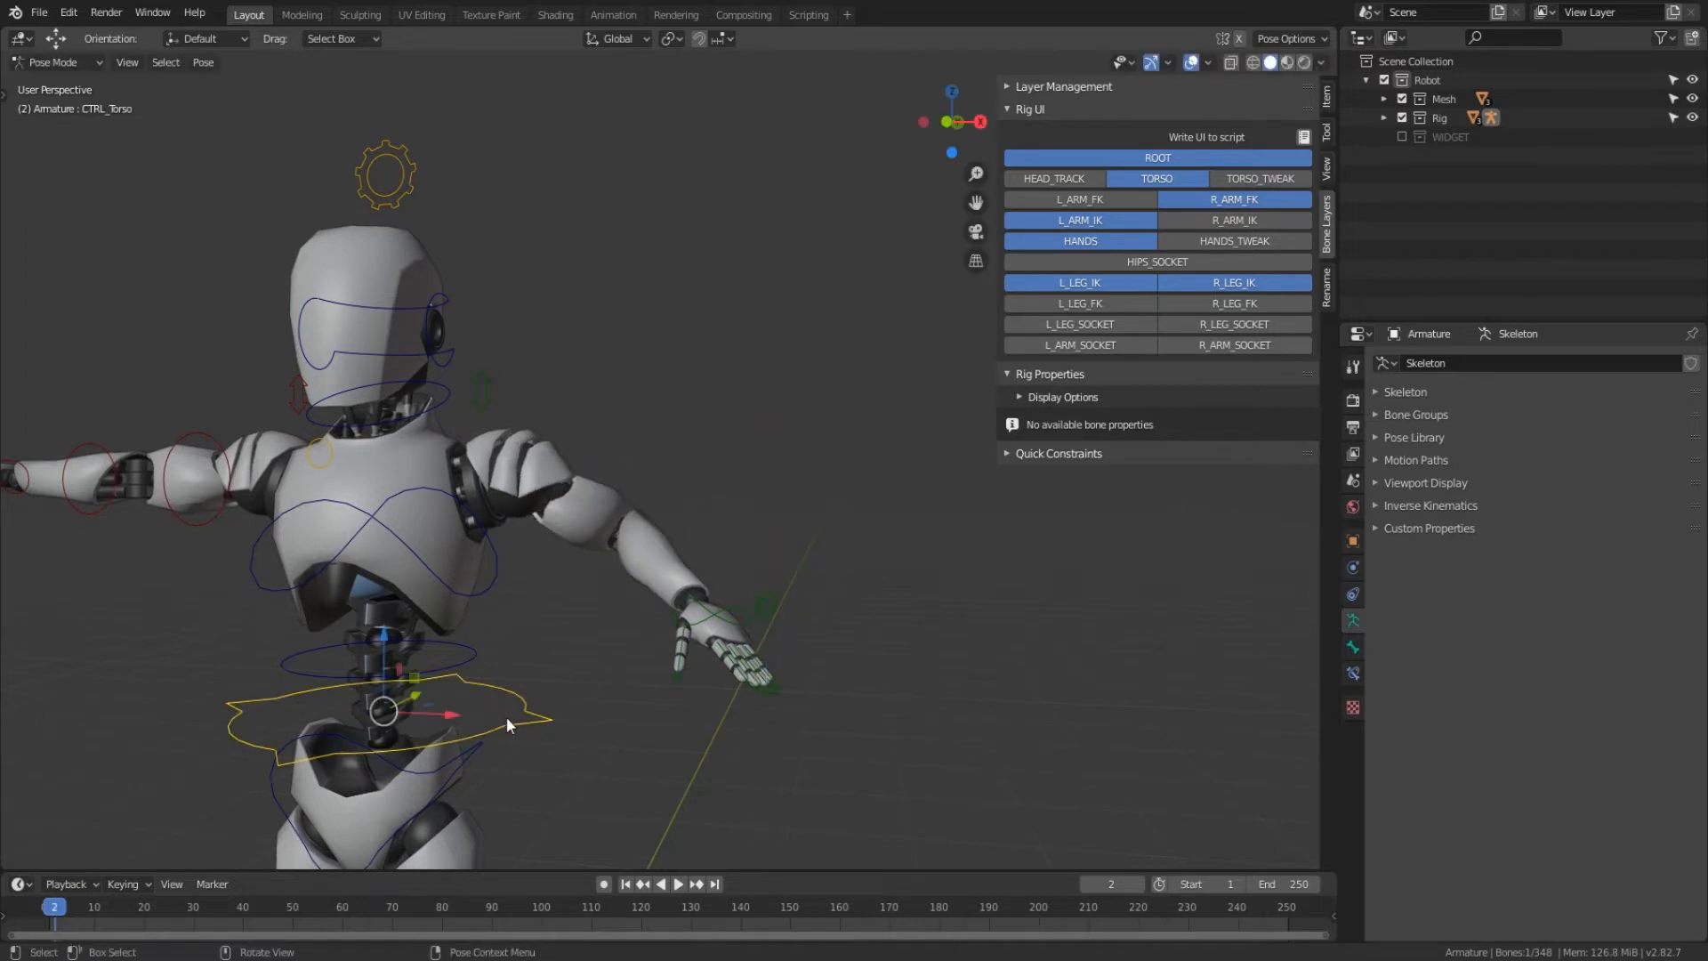
middle_drag(505, 717, 397, 707)
drag(396, 701, 605, 616)
mouse_move(605, 615)
middle_down()
mouse_move(532, 651)
mouse_move(610, 644)
middle_up()
key(ctrl+z)
- Clear the rotation and location of all visible pose controls and deselect them
key(alt+r)
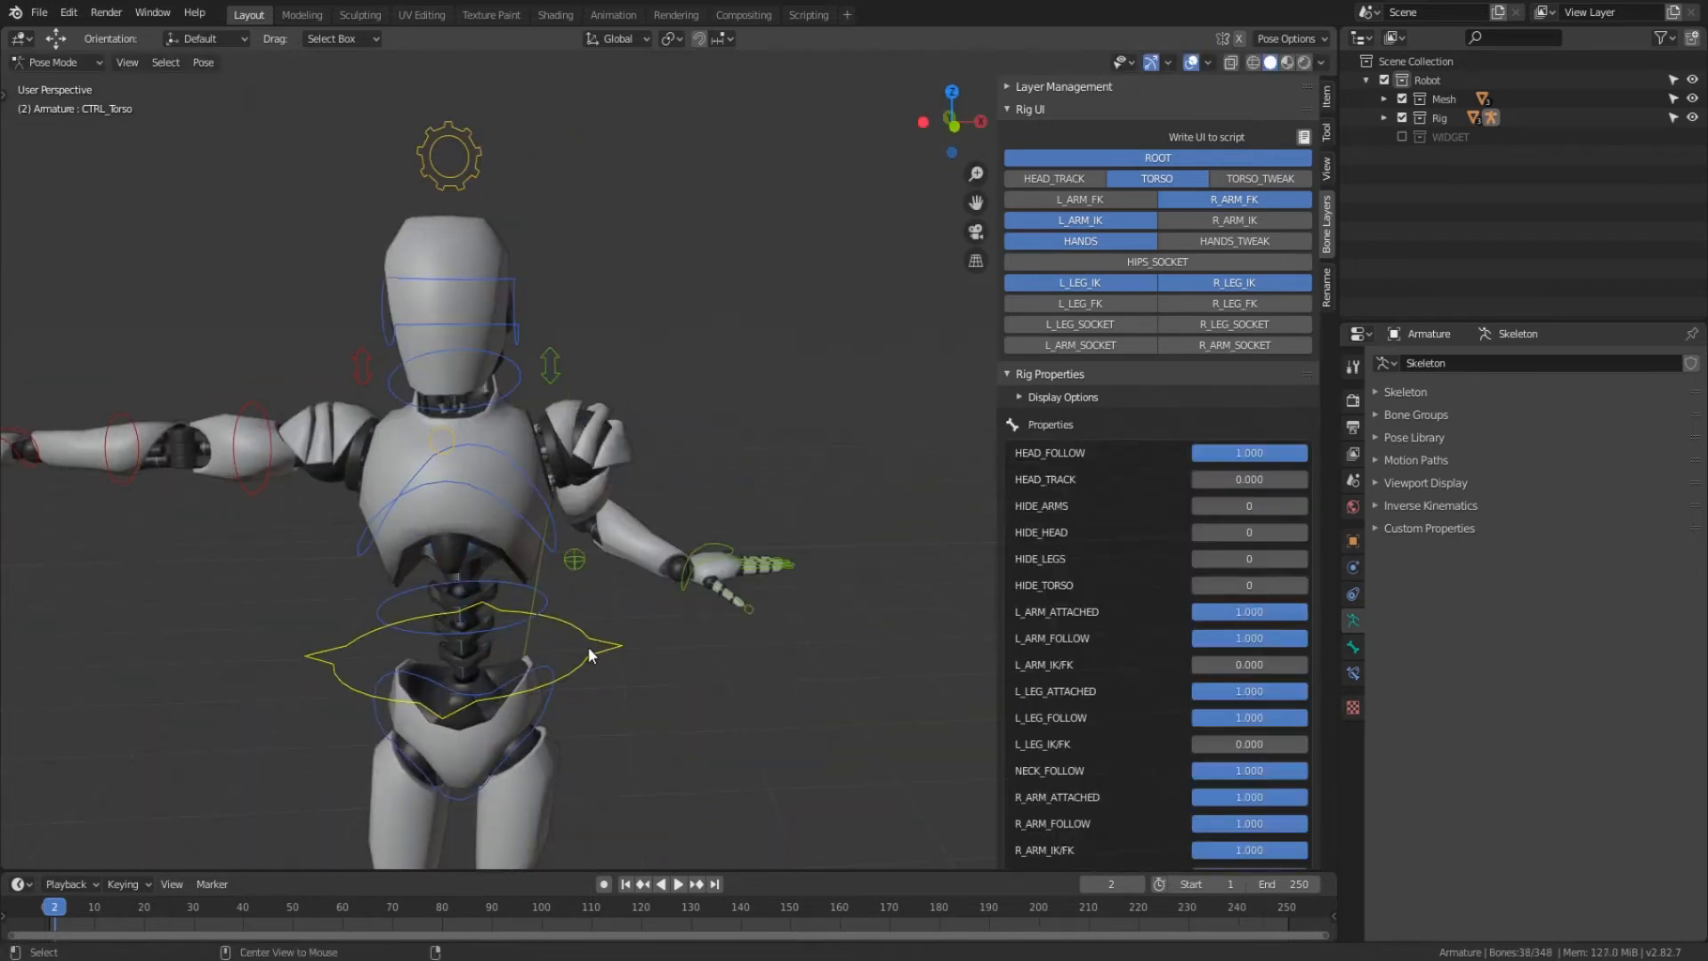
key(alt+g)
click(874, 627)
- Set the L_ARM_IK/FK property of the gear control above the head back to 1
middle_drag(873, 627, 612, 463)
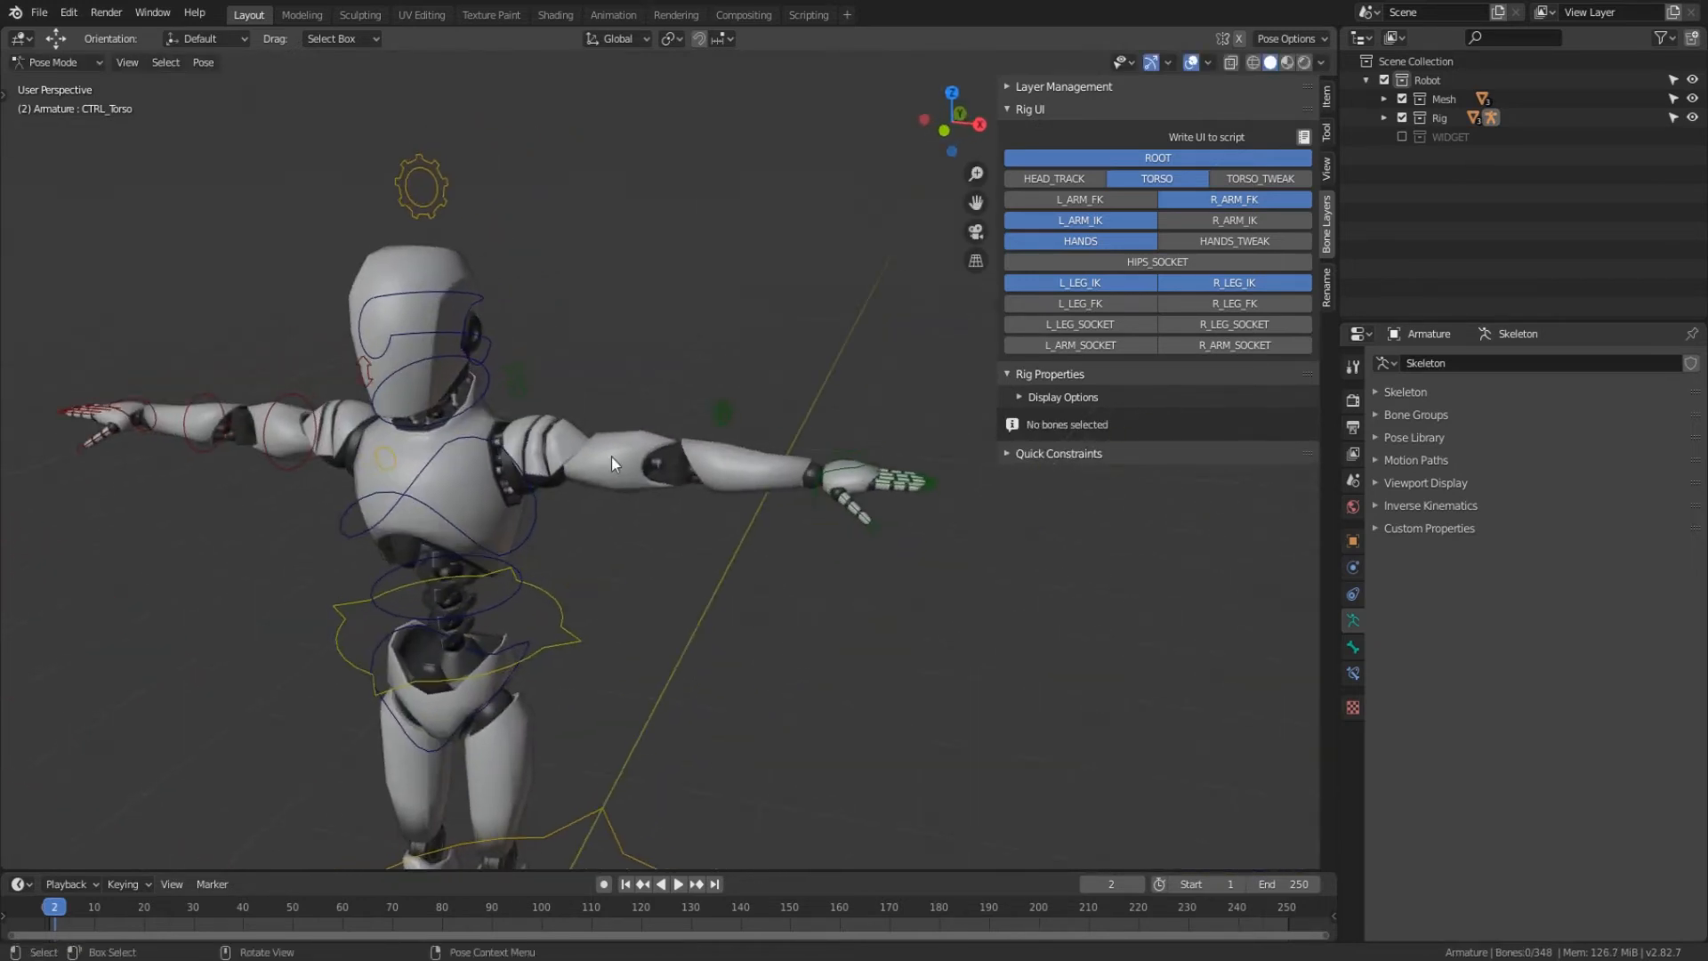
click(439, 189)
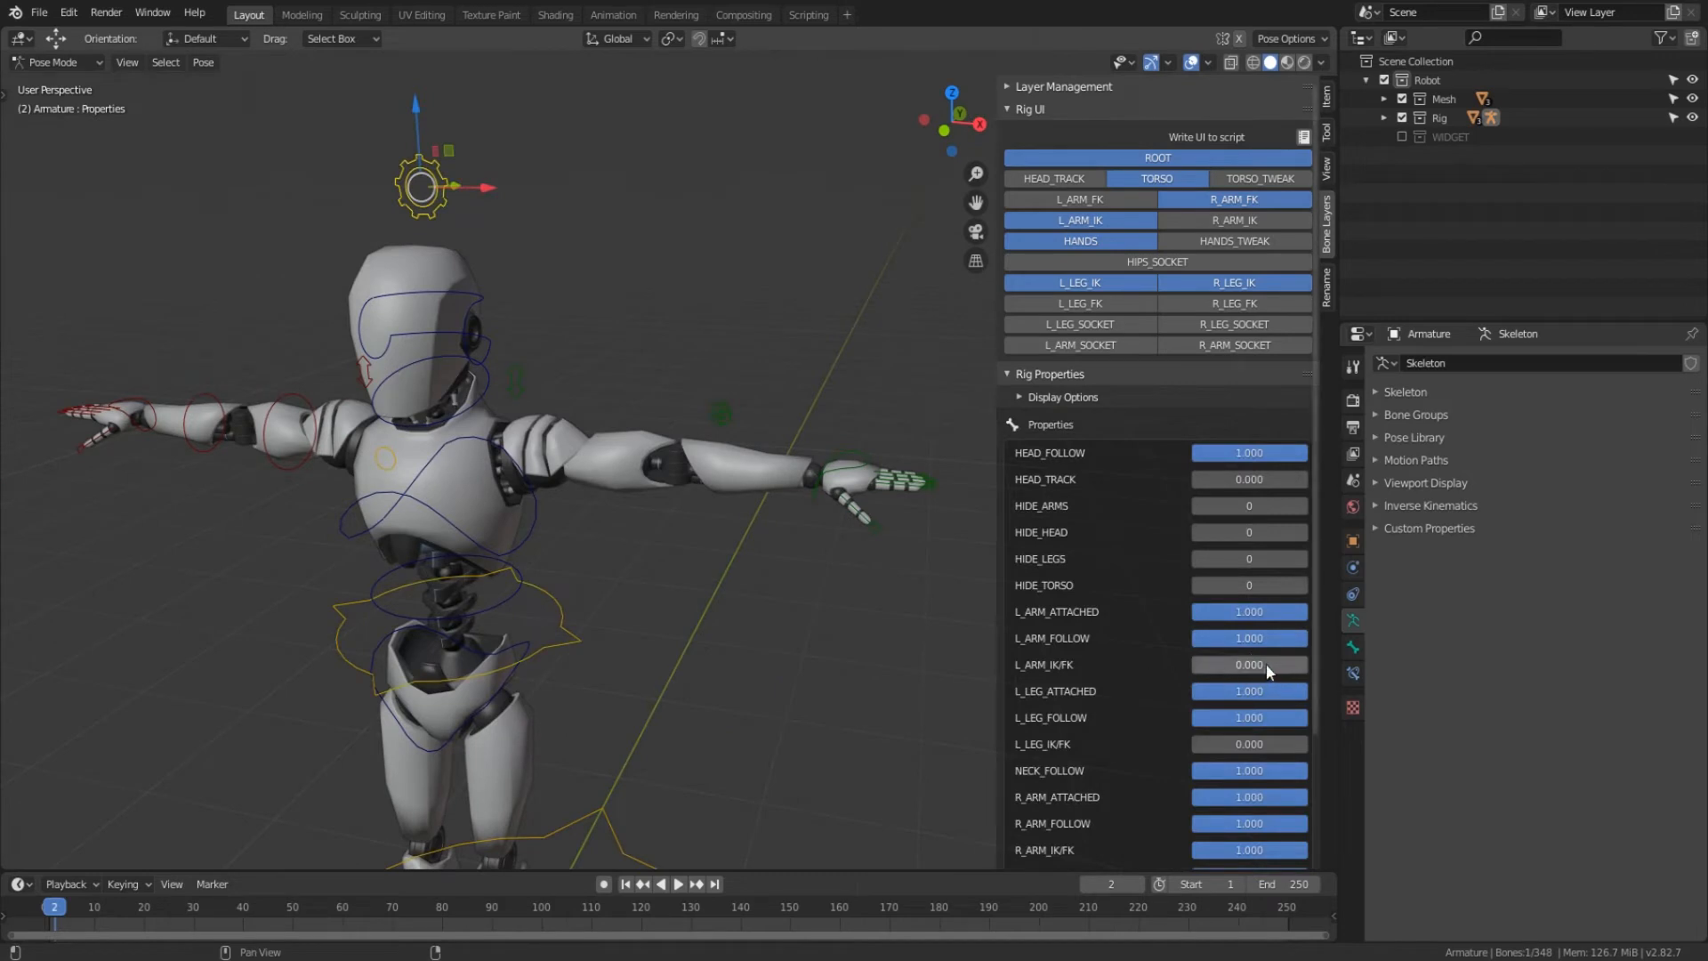
drag(1196, 665, 1307, 664)
middle_drag(761, 504, 754, 437)
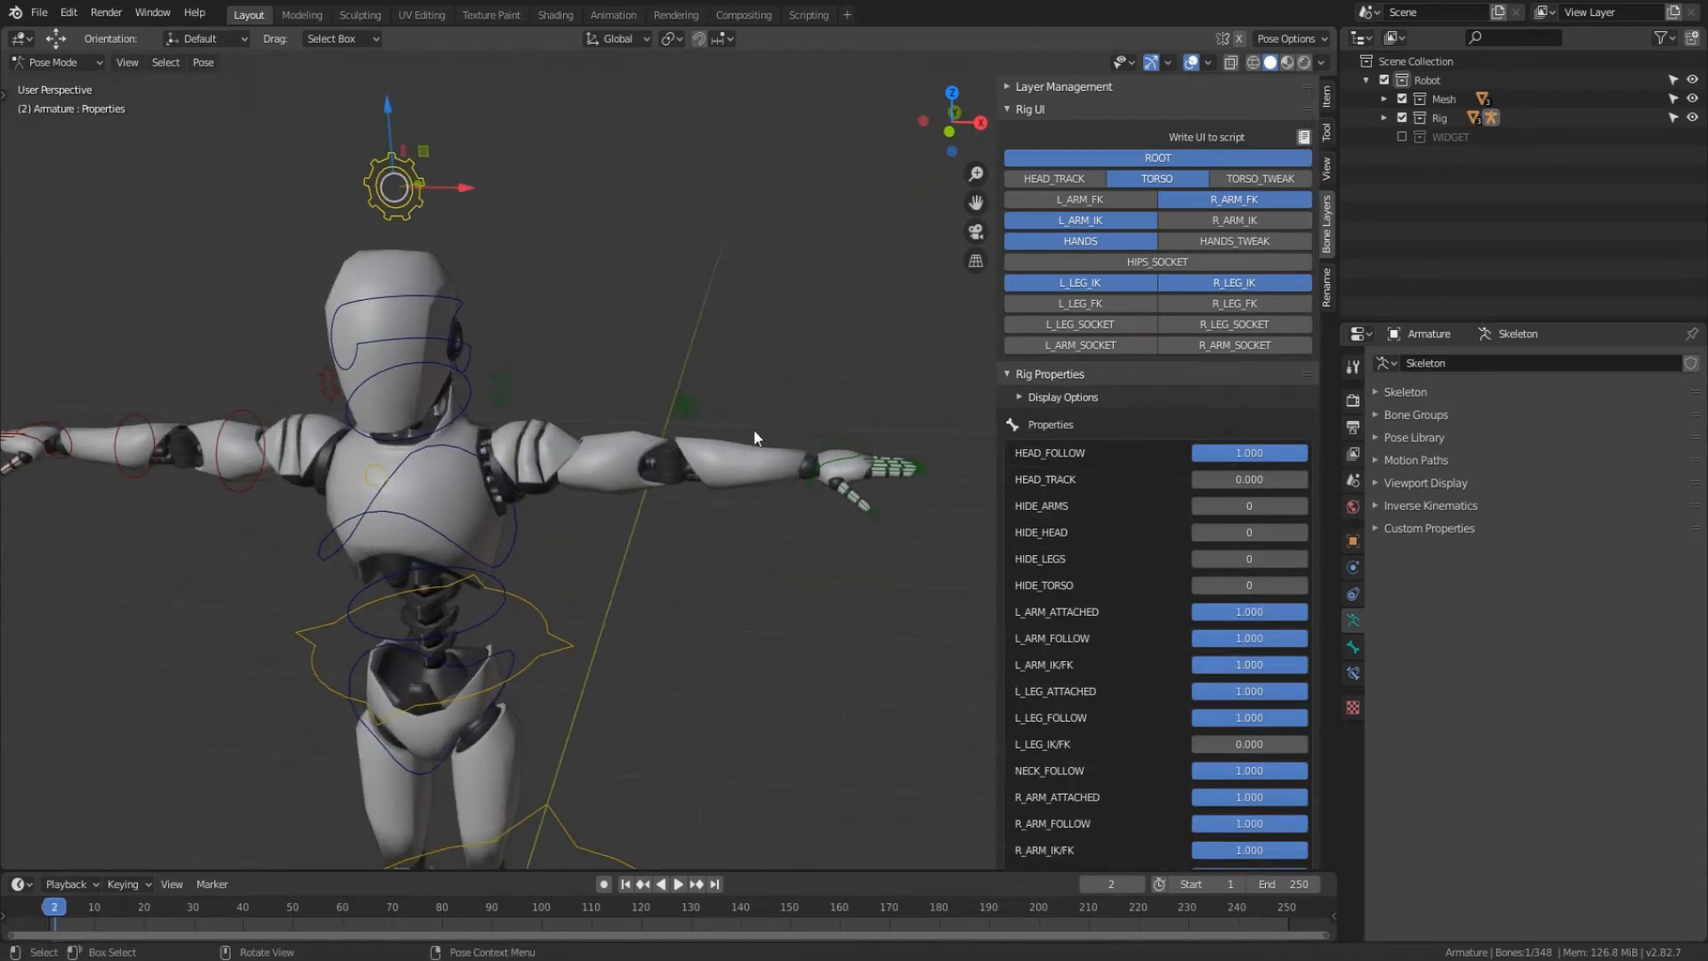
- Show the FK bone layers of both arms, hide both arm IK layers and deselect the properties control
click(1235, 220)
click(1247, 201)
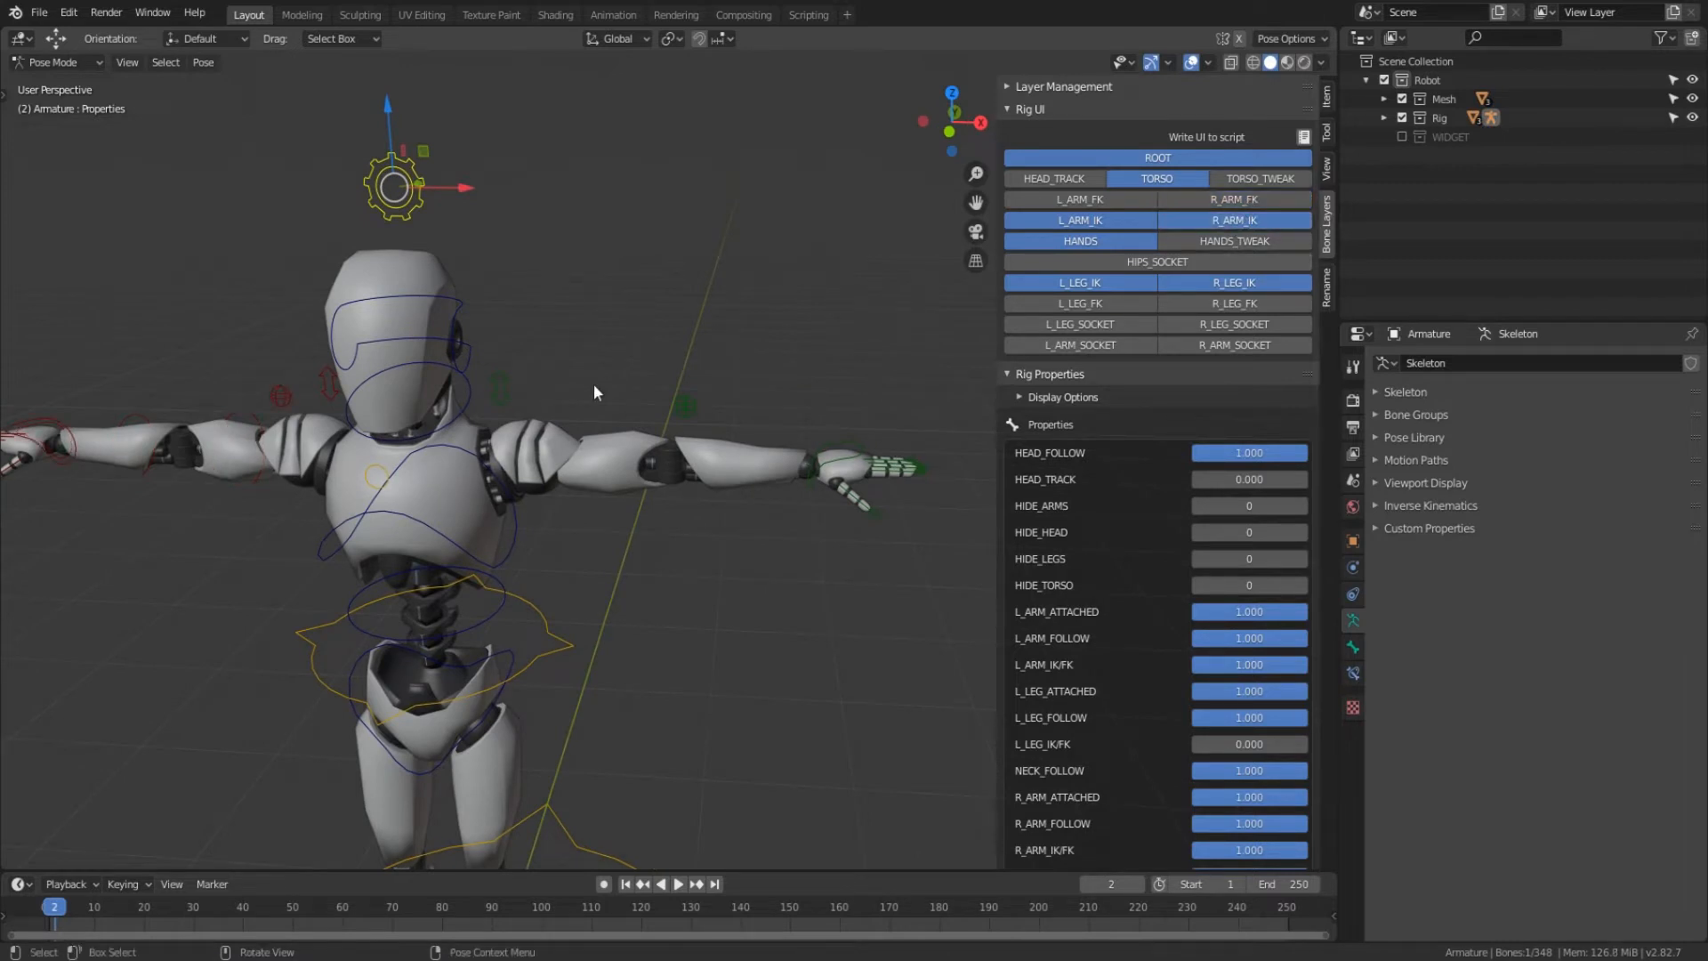
click(1235, 199)
click(1118, 218)
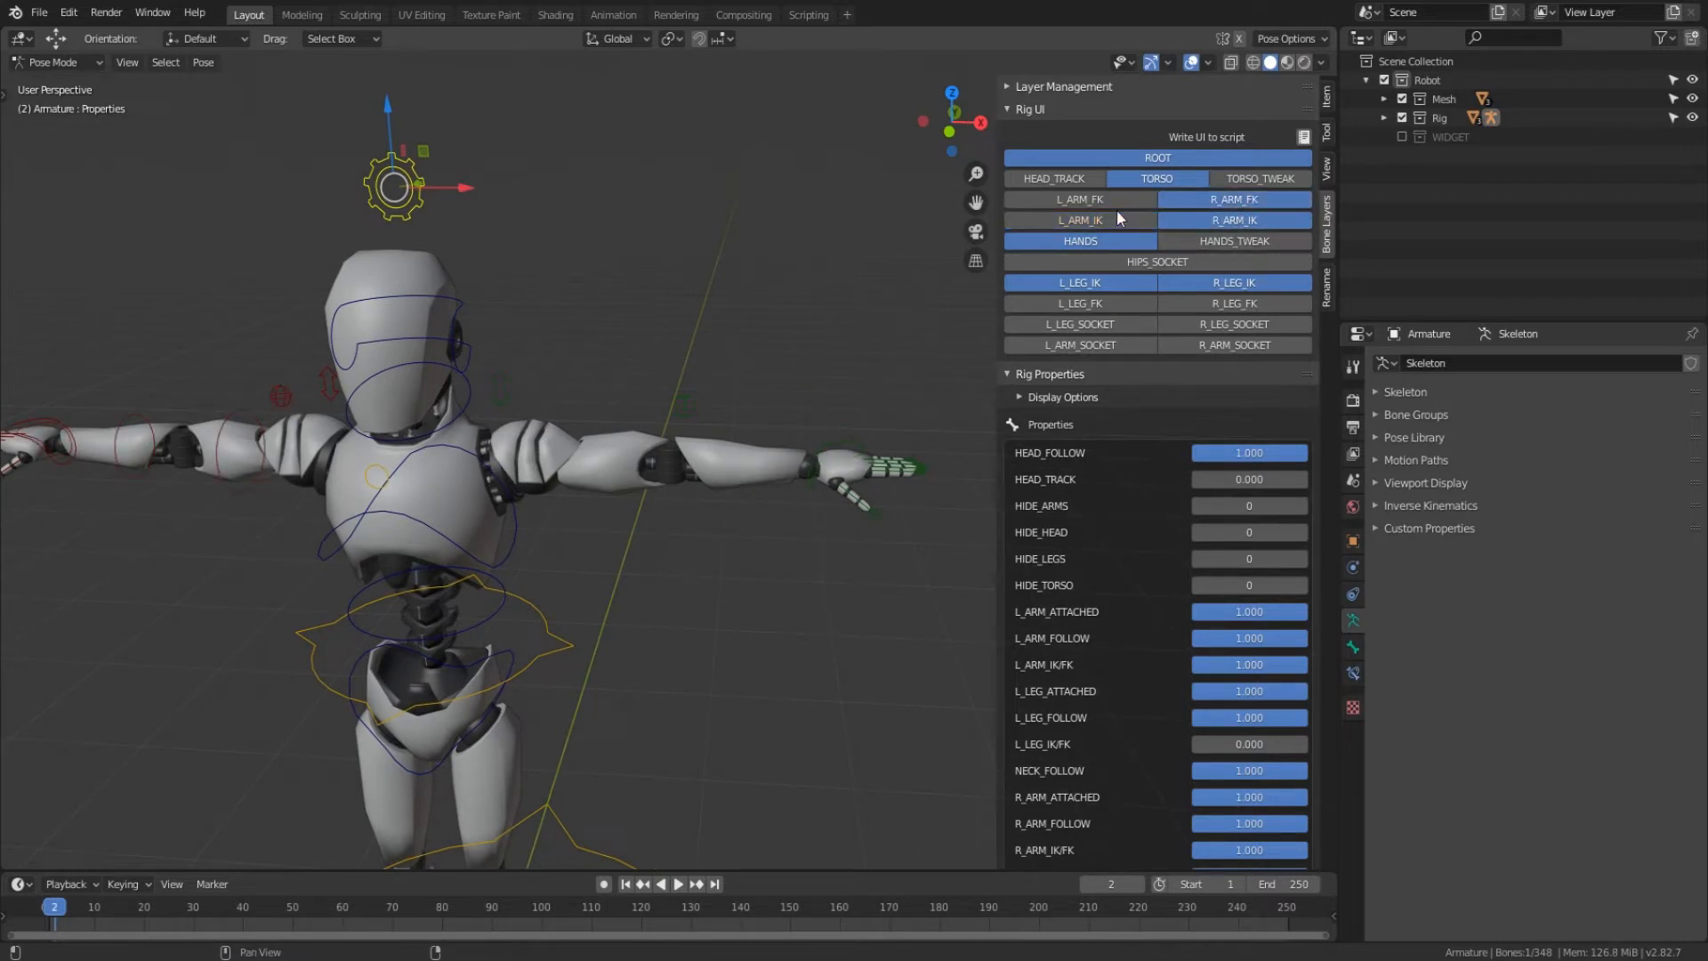
click(1112, 201)
click(1161, 220)
click(608, 467)
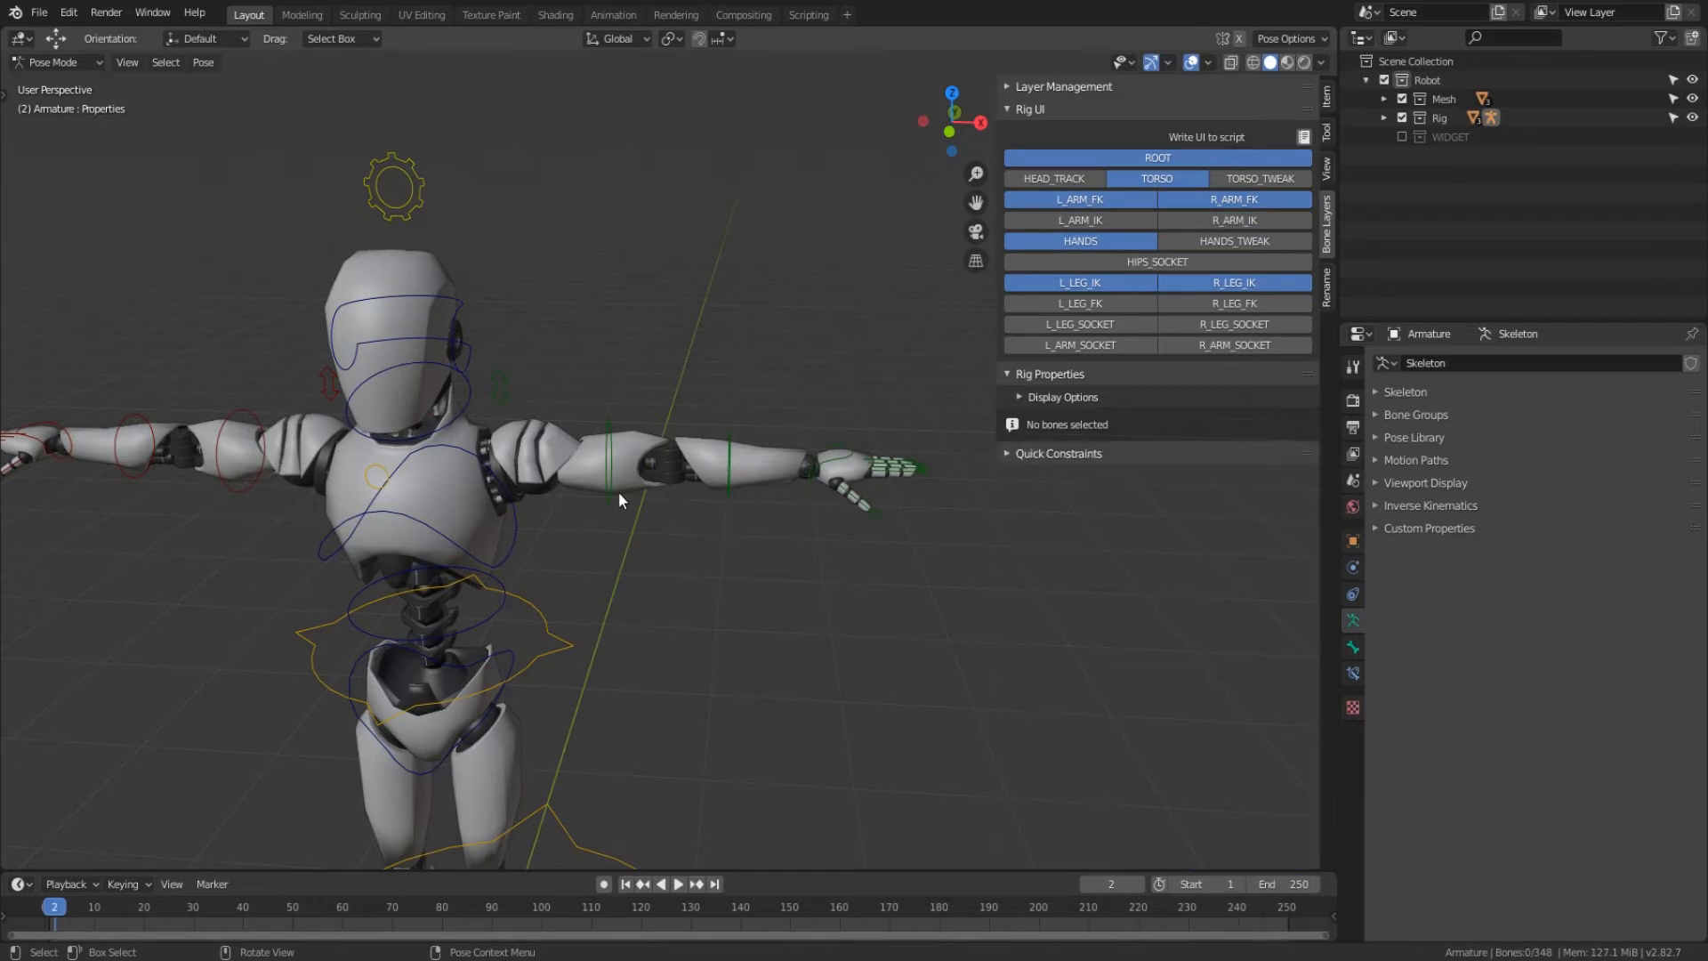
- Raise the left foot control along Z and shift it by -0.00361 m along Y
middle_drag(617, 491, 679, 601)
shift+middle_drag(699, 663, 735, 498)
click(740, 719)
middle_drag(740, 719, 690, 464)
scroll(810, 663, up, 2)
click(707, 546)
key(g)
key(z)
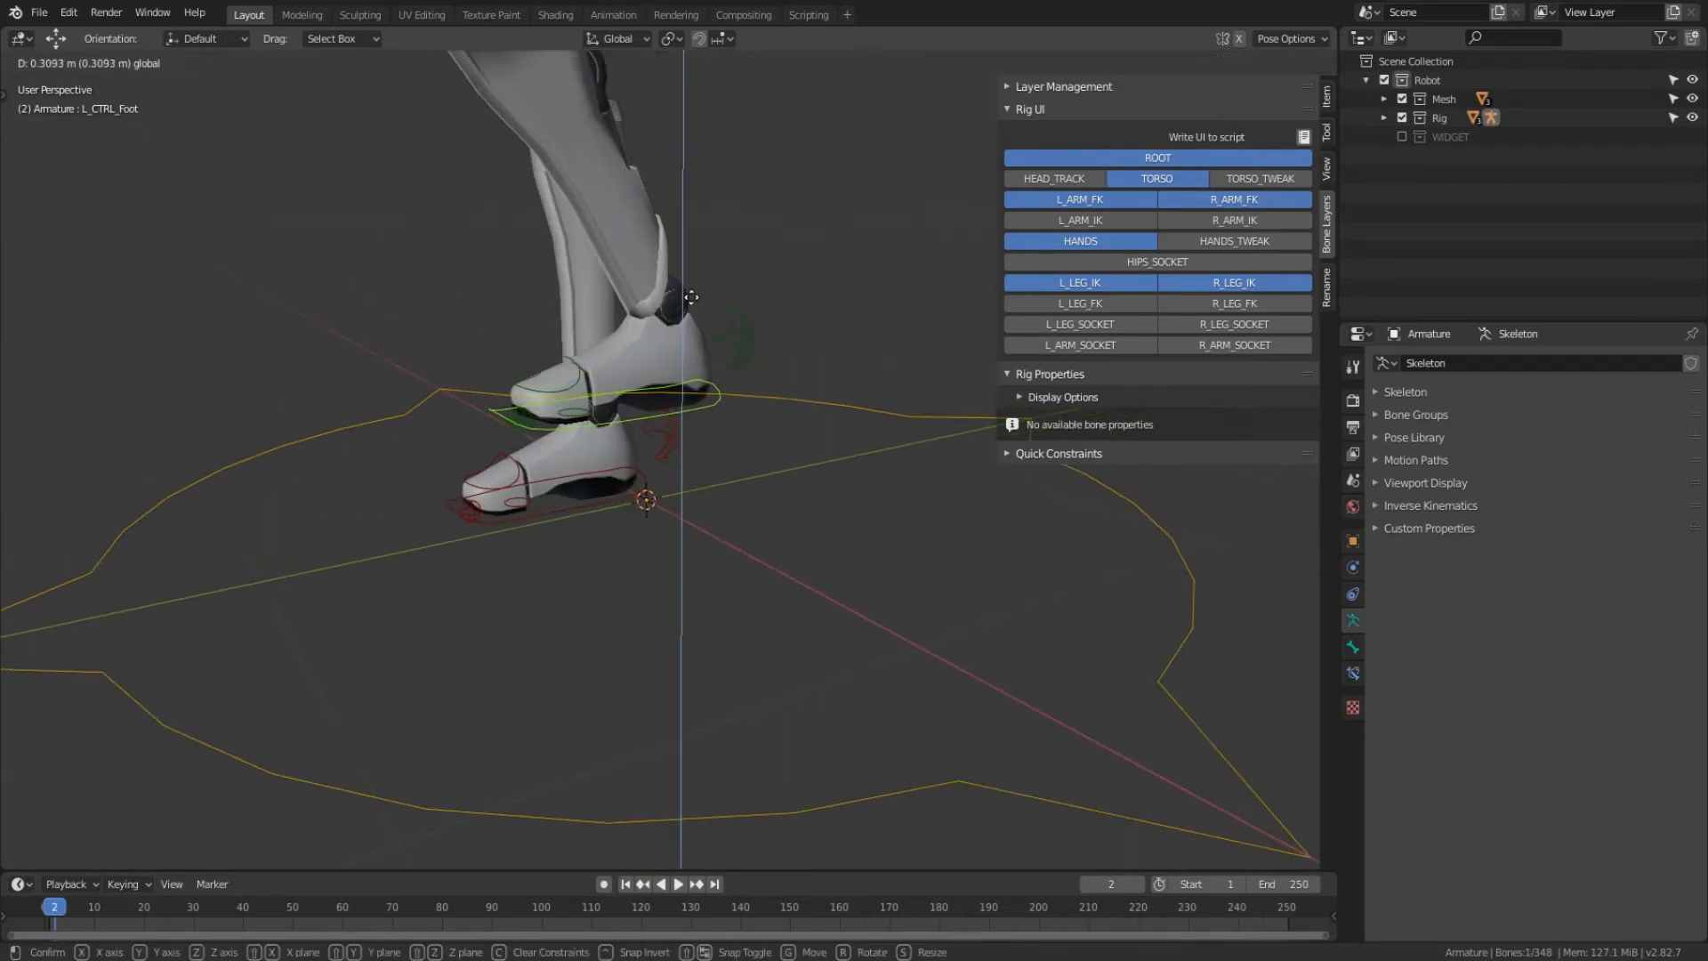
drag(692, 297, 692, 244)
scroll(783, 317, down, 2)
middle_drag(783, 316, 772, 498)
mouse_move(756, 531)
mouse_down()
mouse_move(593, 524)
mouse_move(754, 532)
mouse_up()
- Select the left toe and foot roll controls in turn, and try rotating the left foot control
scroll(569, 581, up, 3)
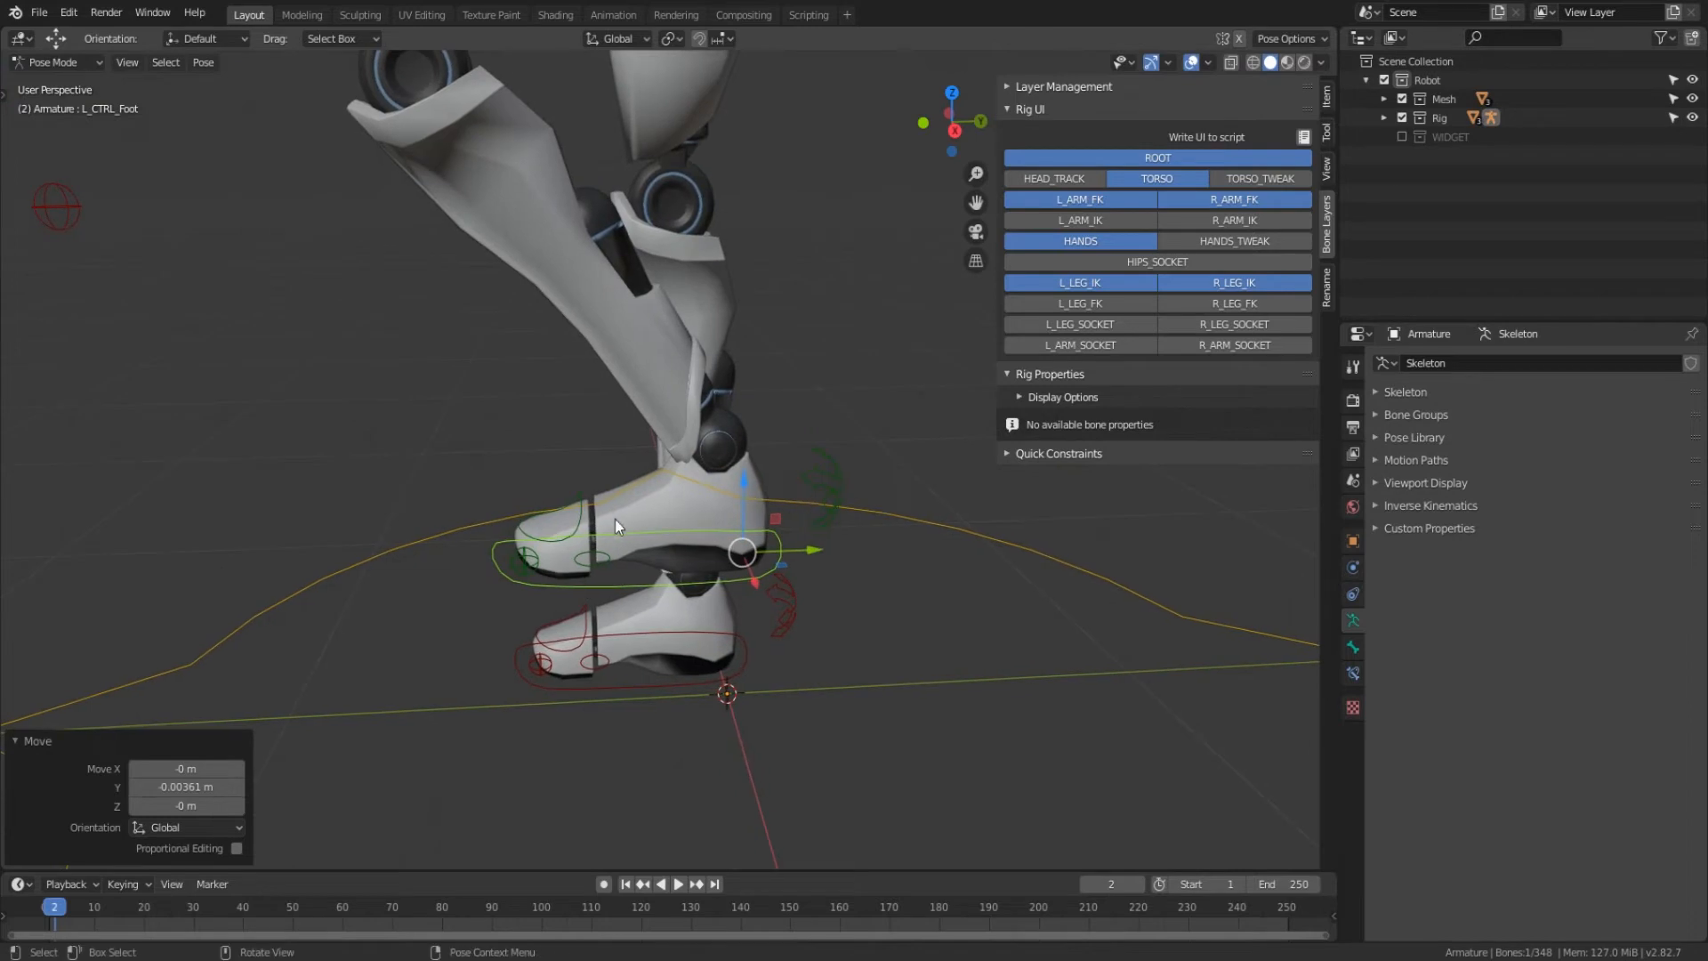
click(581, 507)
middle_drag(606, 529, 616, 491)
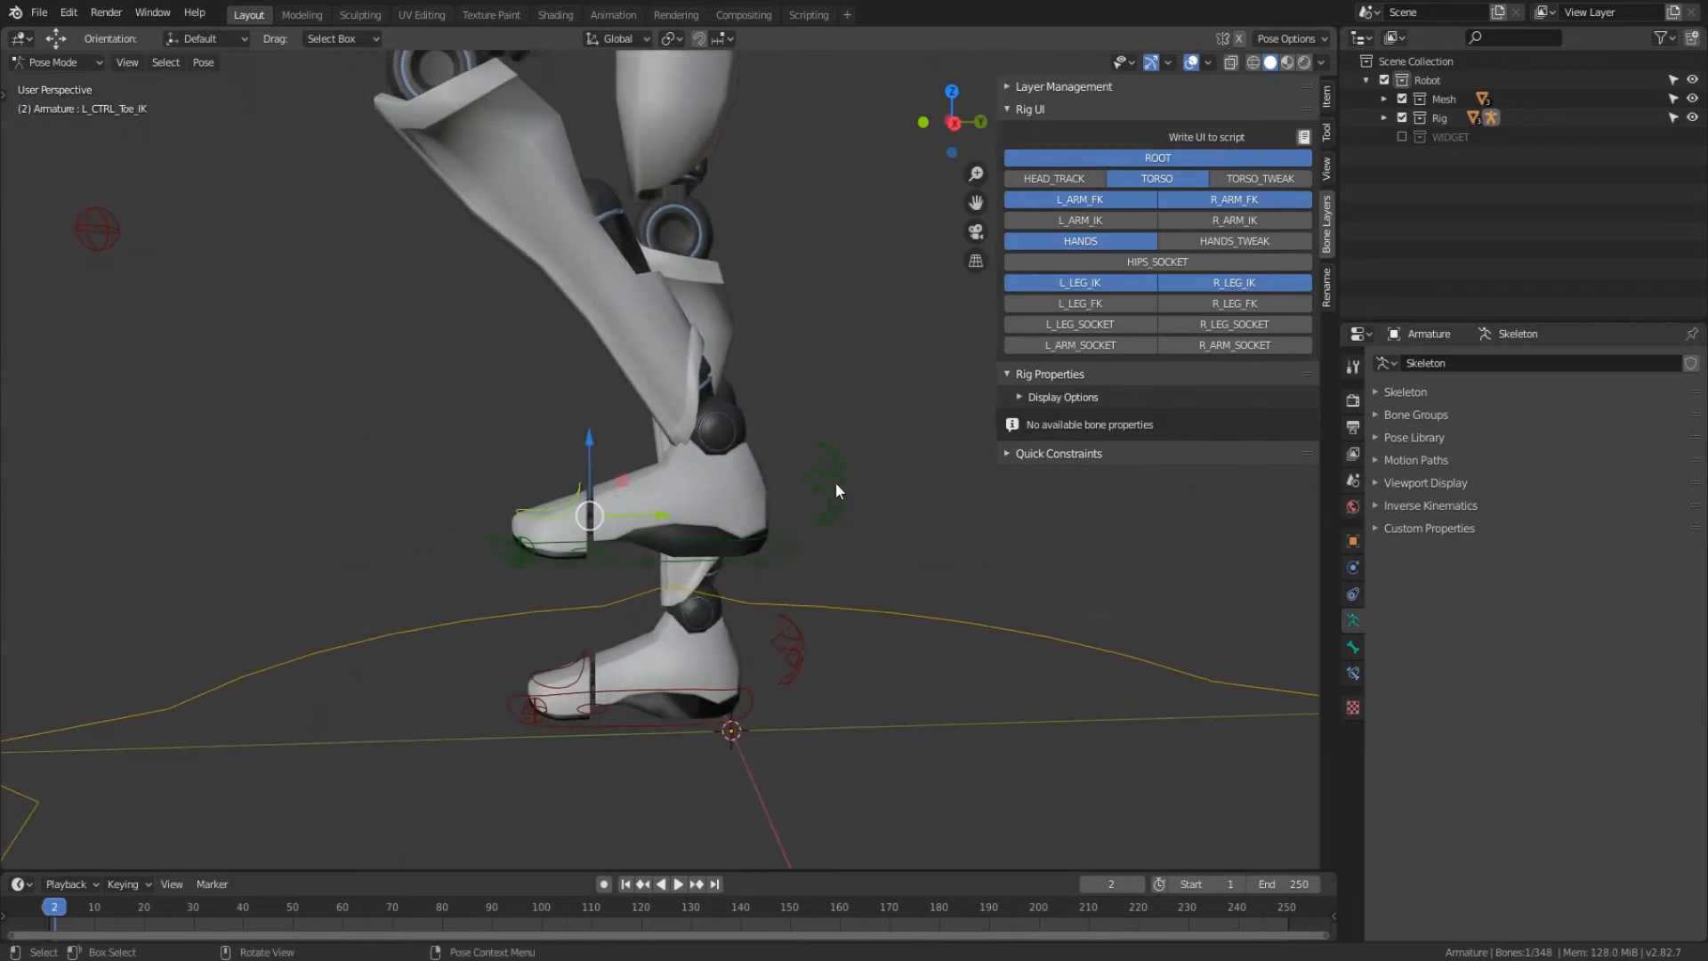
click(832, 482)
click(728, 548)
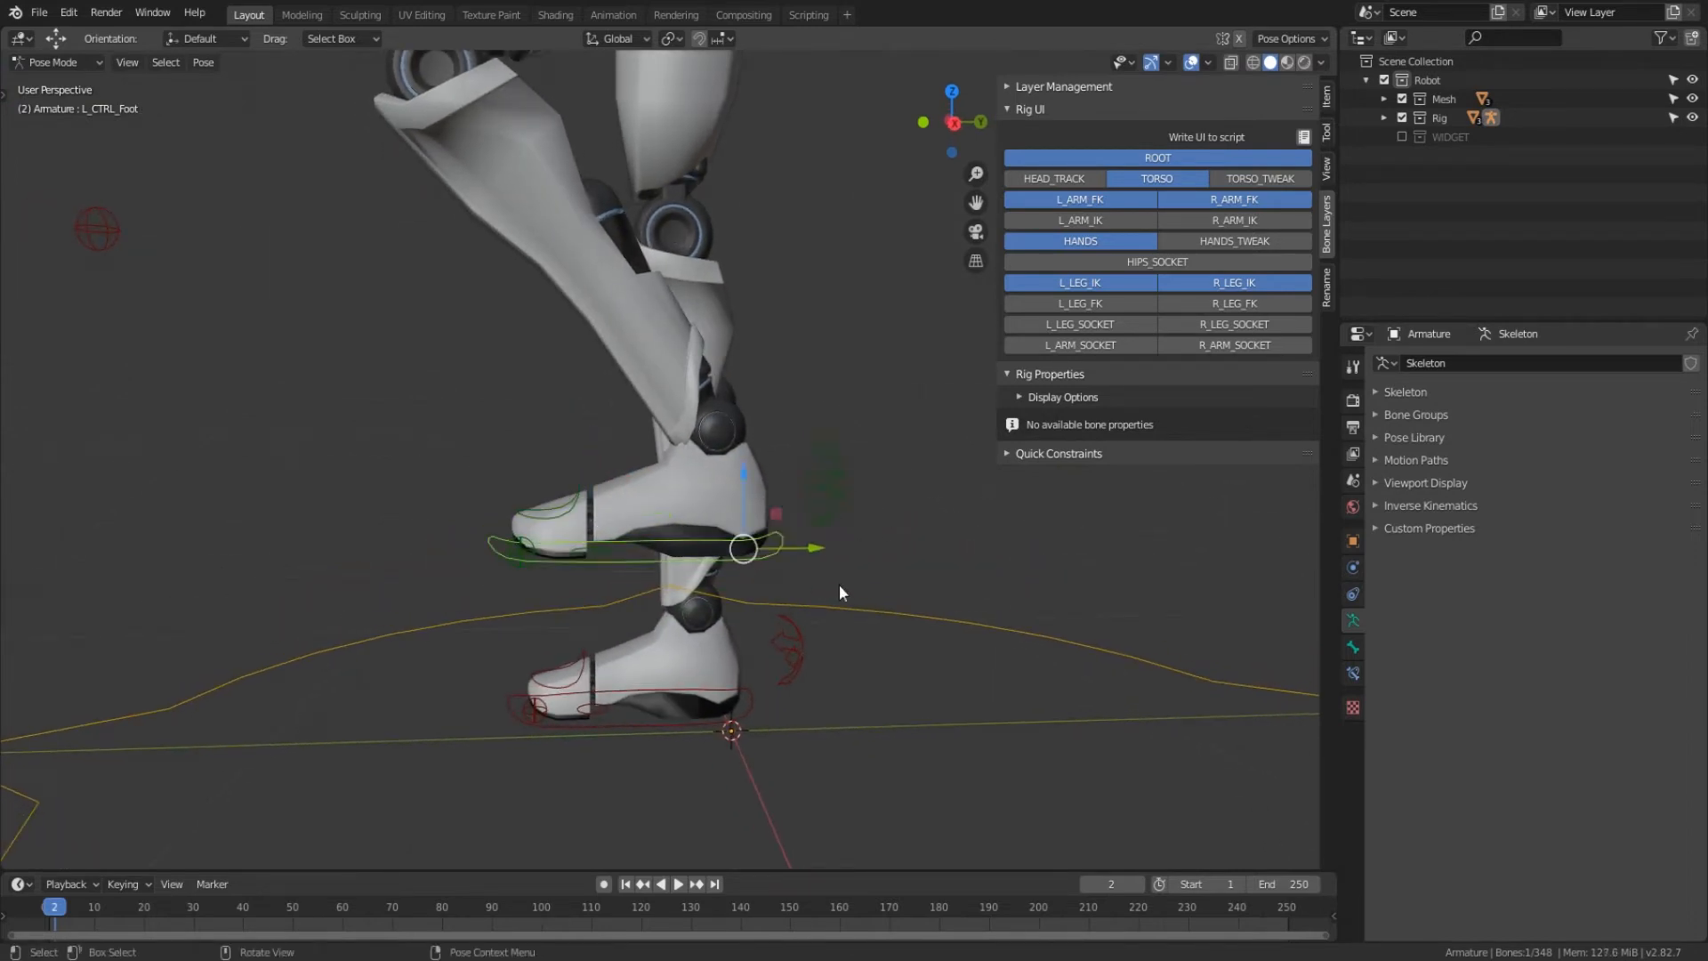
key(r)
right_click(890, 569)
- Try rotating the left foot roll control to lift the heel from the side and tilt the foot from the front
middle_drag(823, 590, 852, 516)
click(829, 511)
key(r)
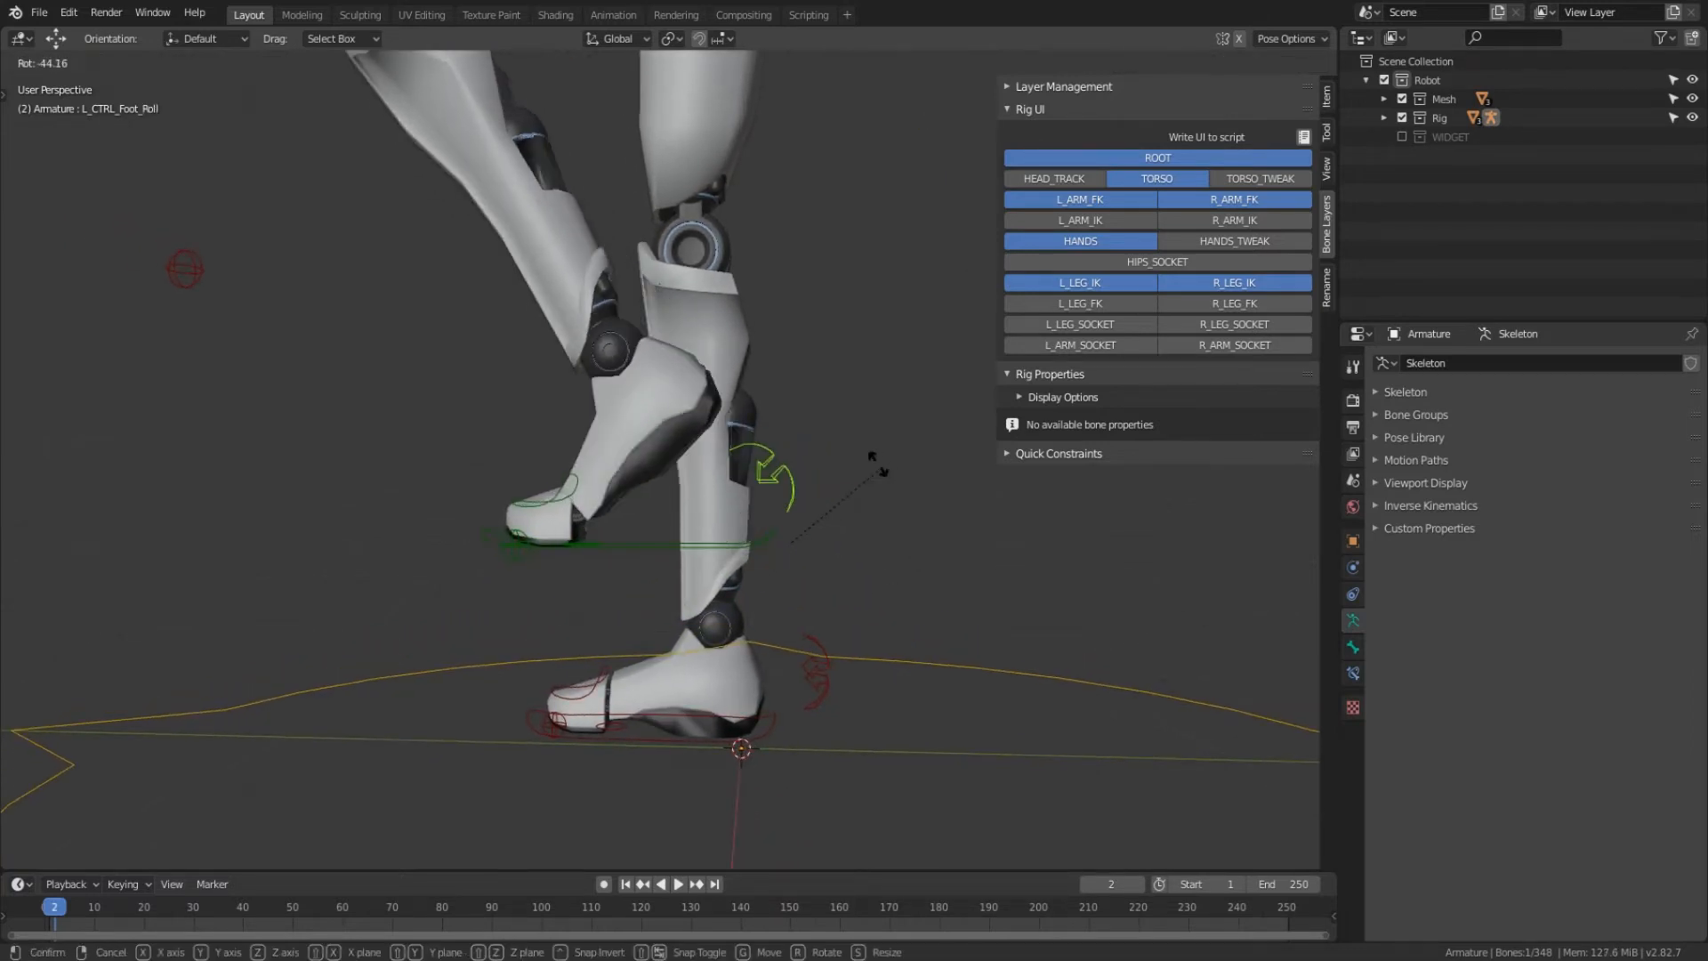
right_click(860, 526)
middle_drag(666, 590, 810, 588)
key(r)
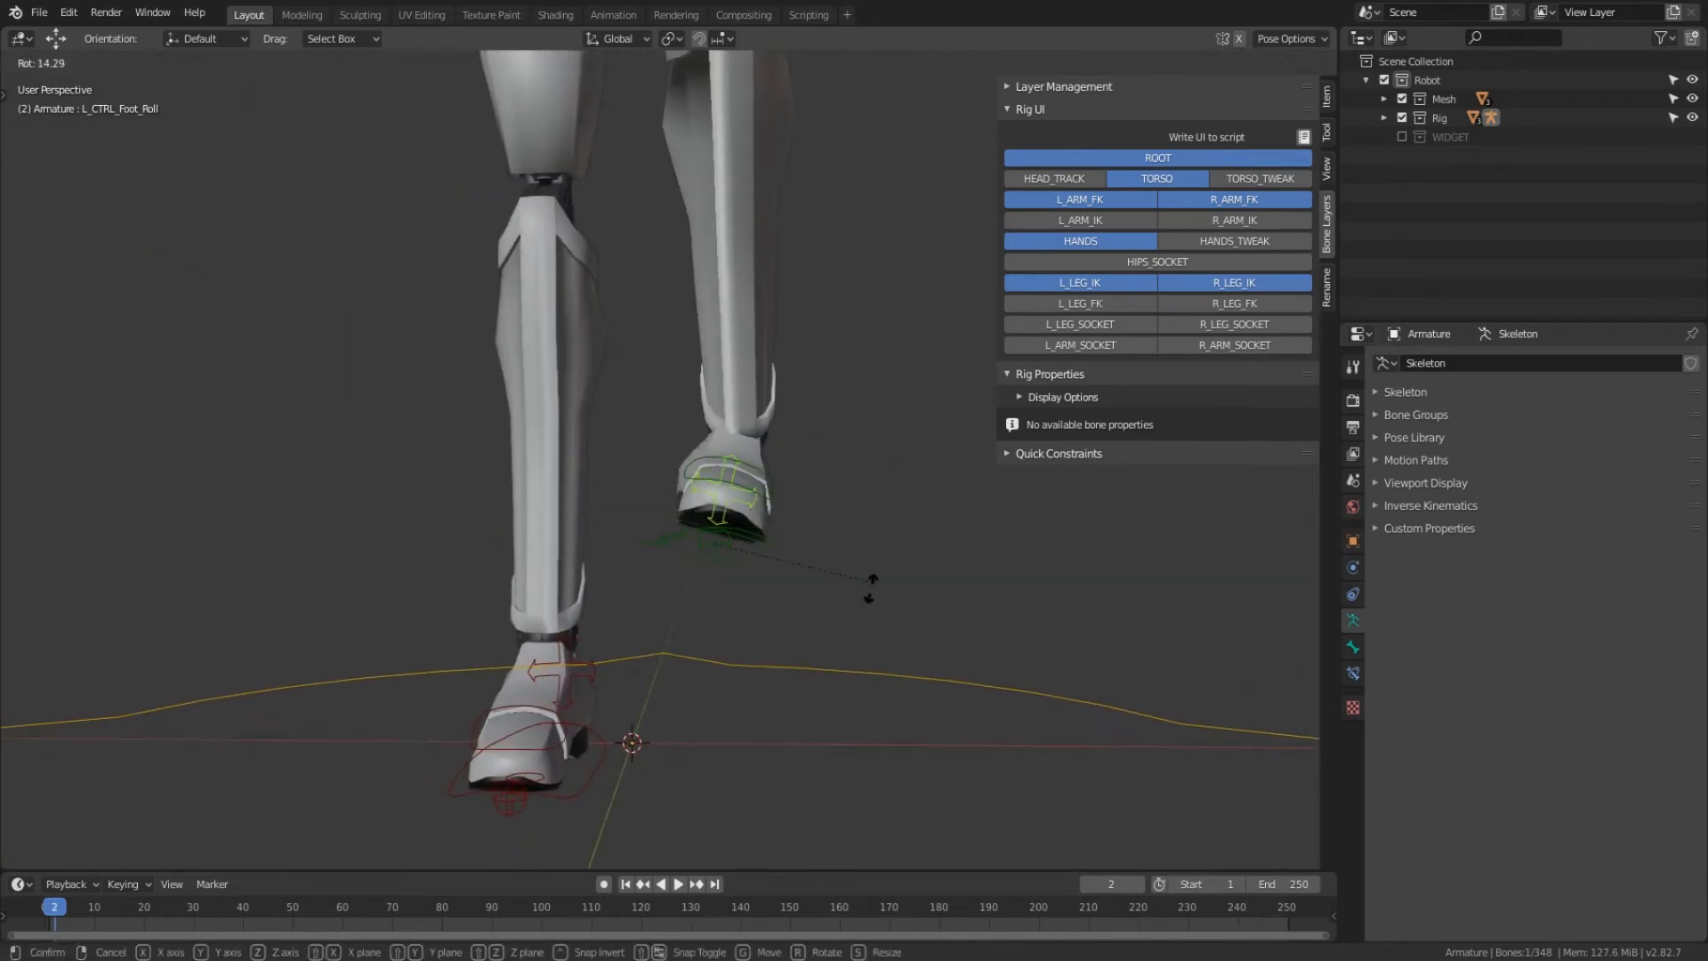
right_click(887, 570)
- Try bending the left toe control and rotating the tip-toes control at the front of the left foot
middle_drag(887, 577, 587, 525)
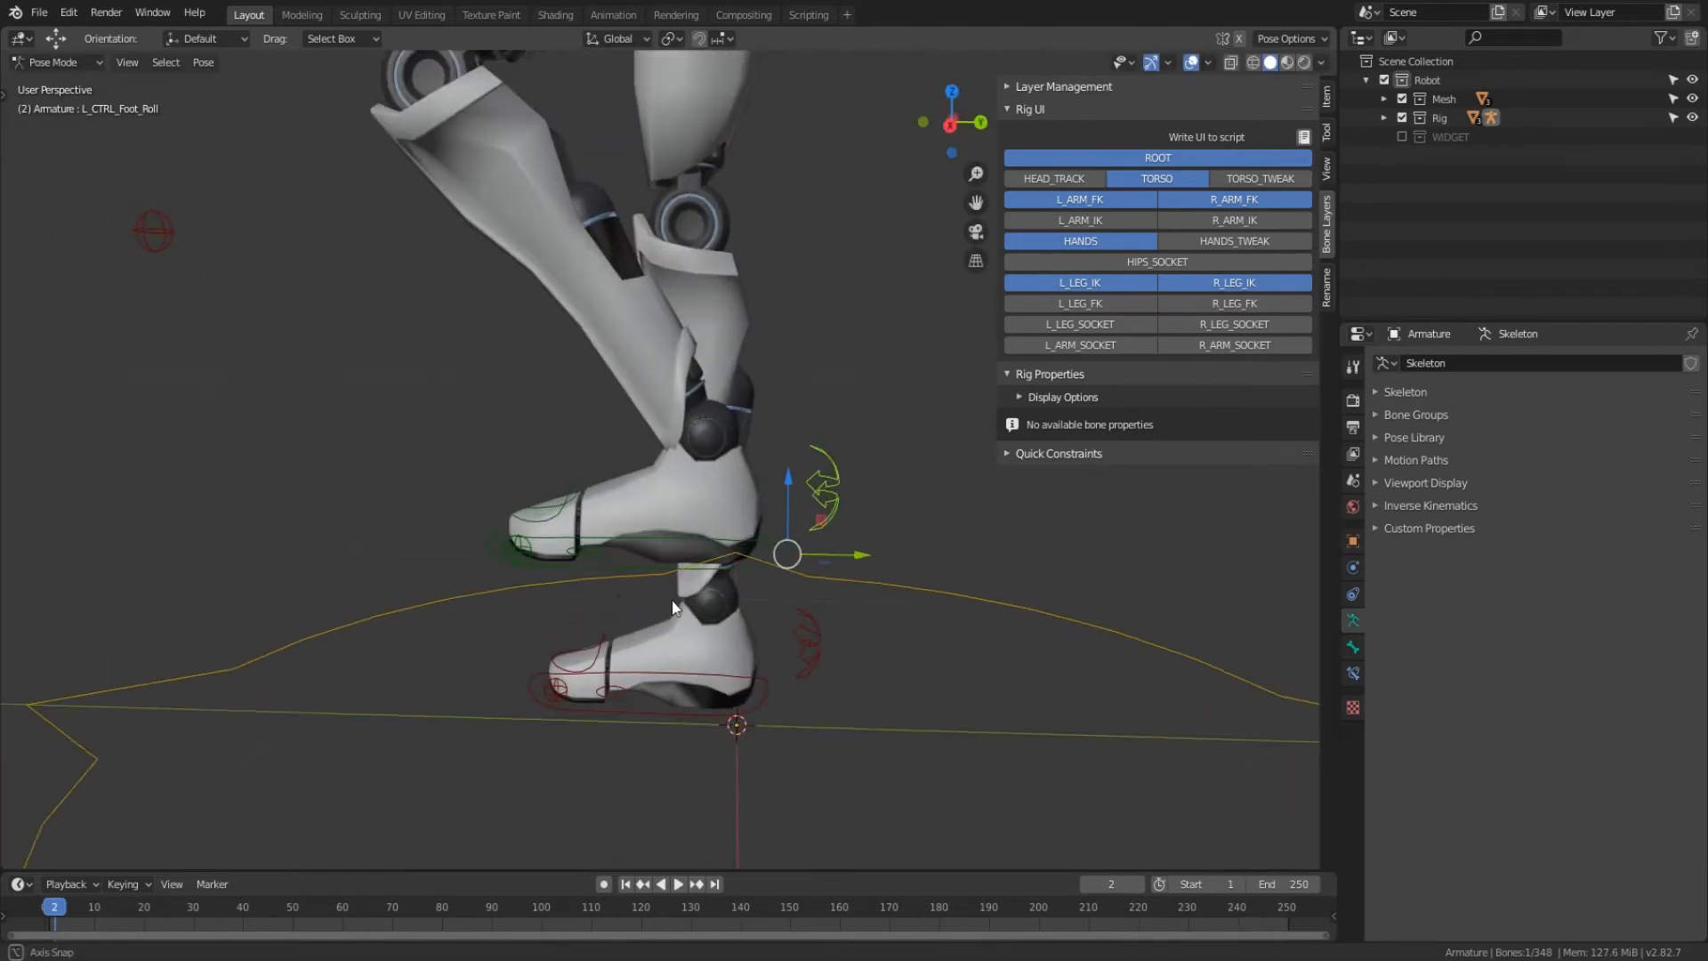
click(543, 514)
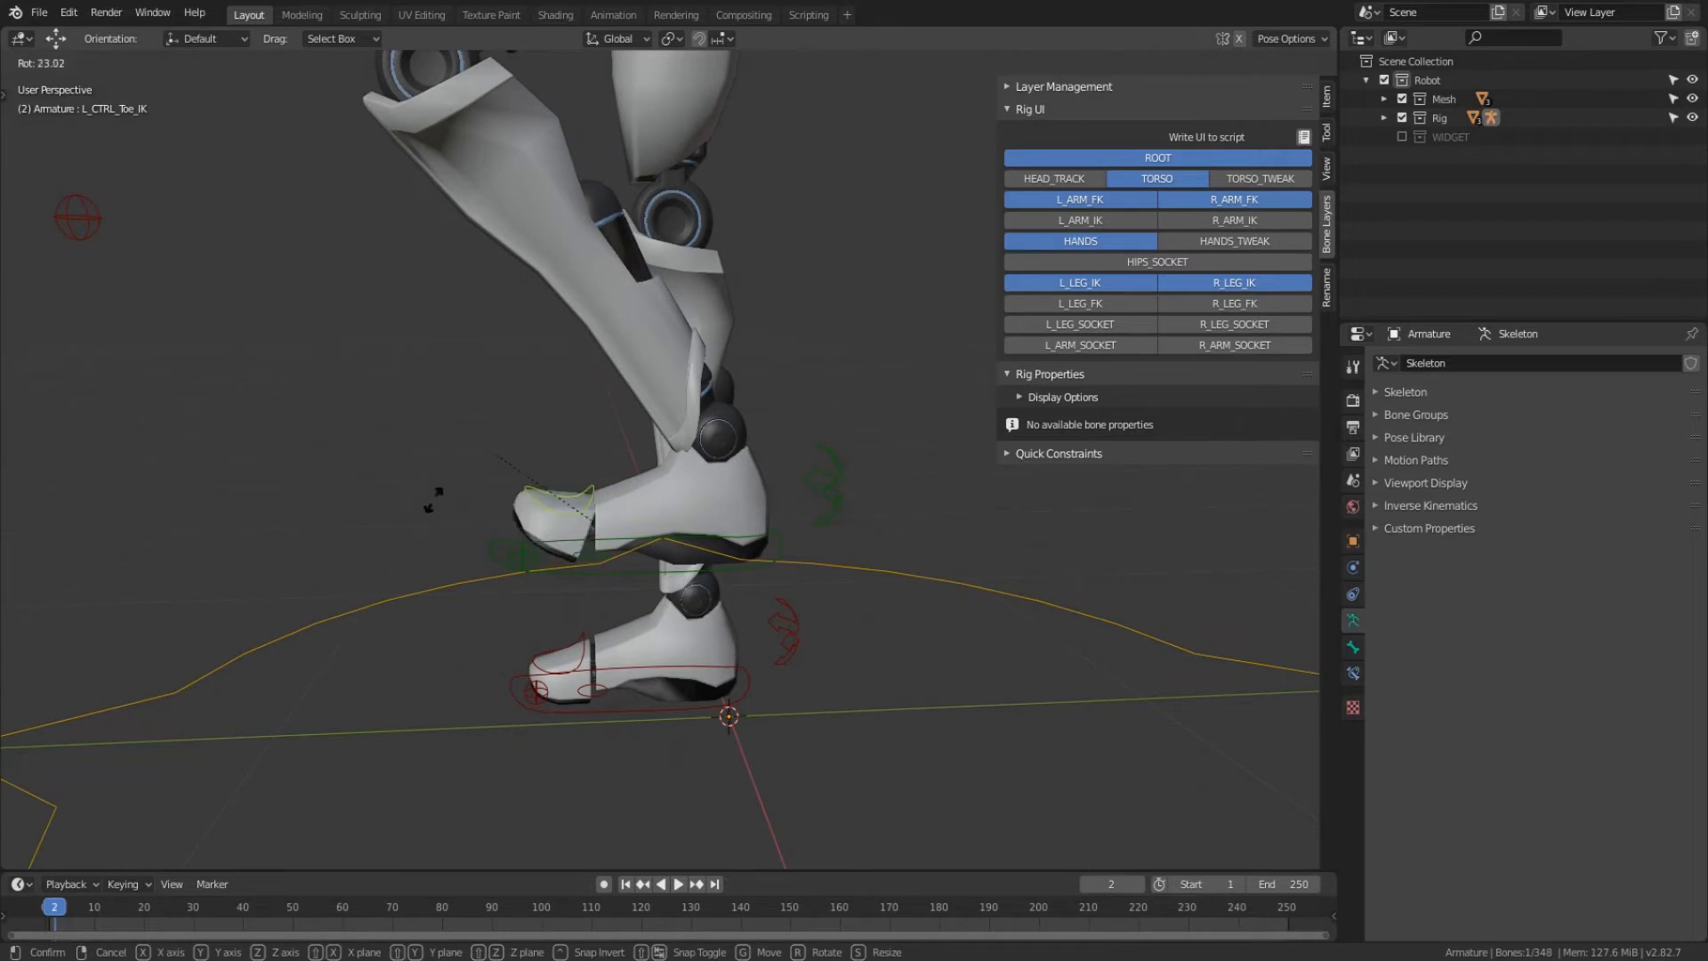
right_click(472, 539)
click(518, 564)
key(r)
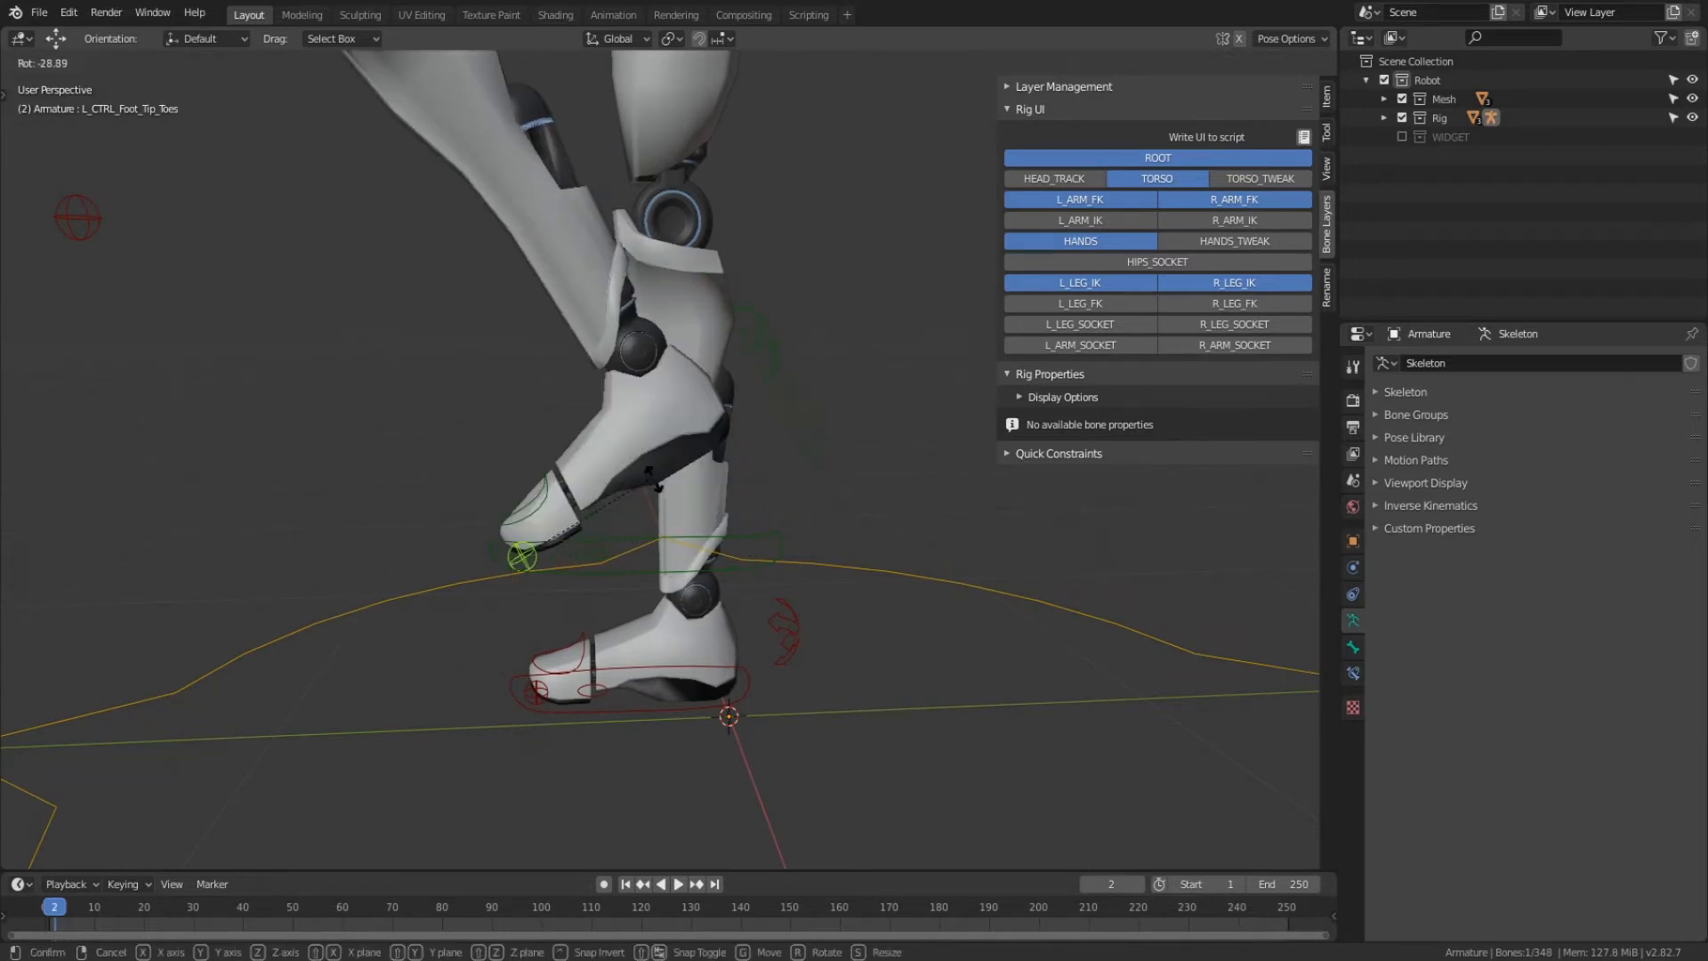
click(621, 538)
- Try rotating the left foot ball control freely and around the global Z axis
click(595, 558)
middle_drag(598, 560, 749, 590)
key(r)
right_click(697, 611)
key(r)
key(z)
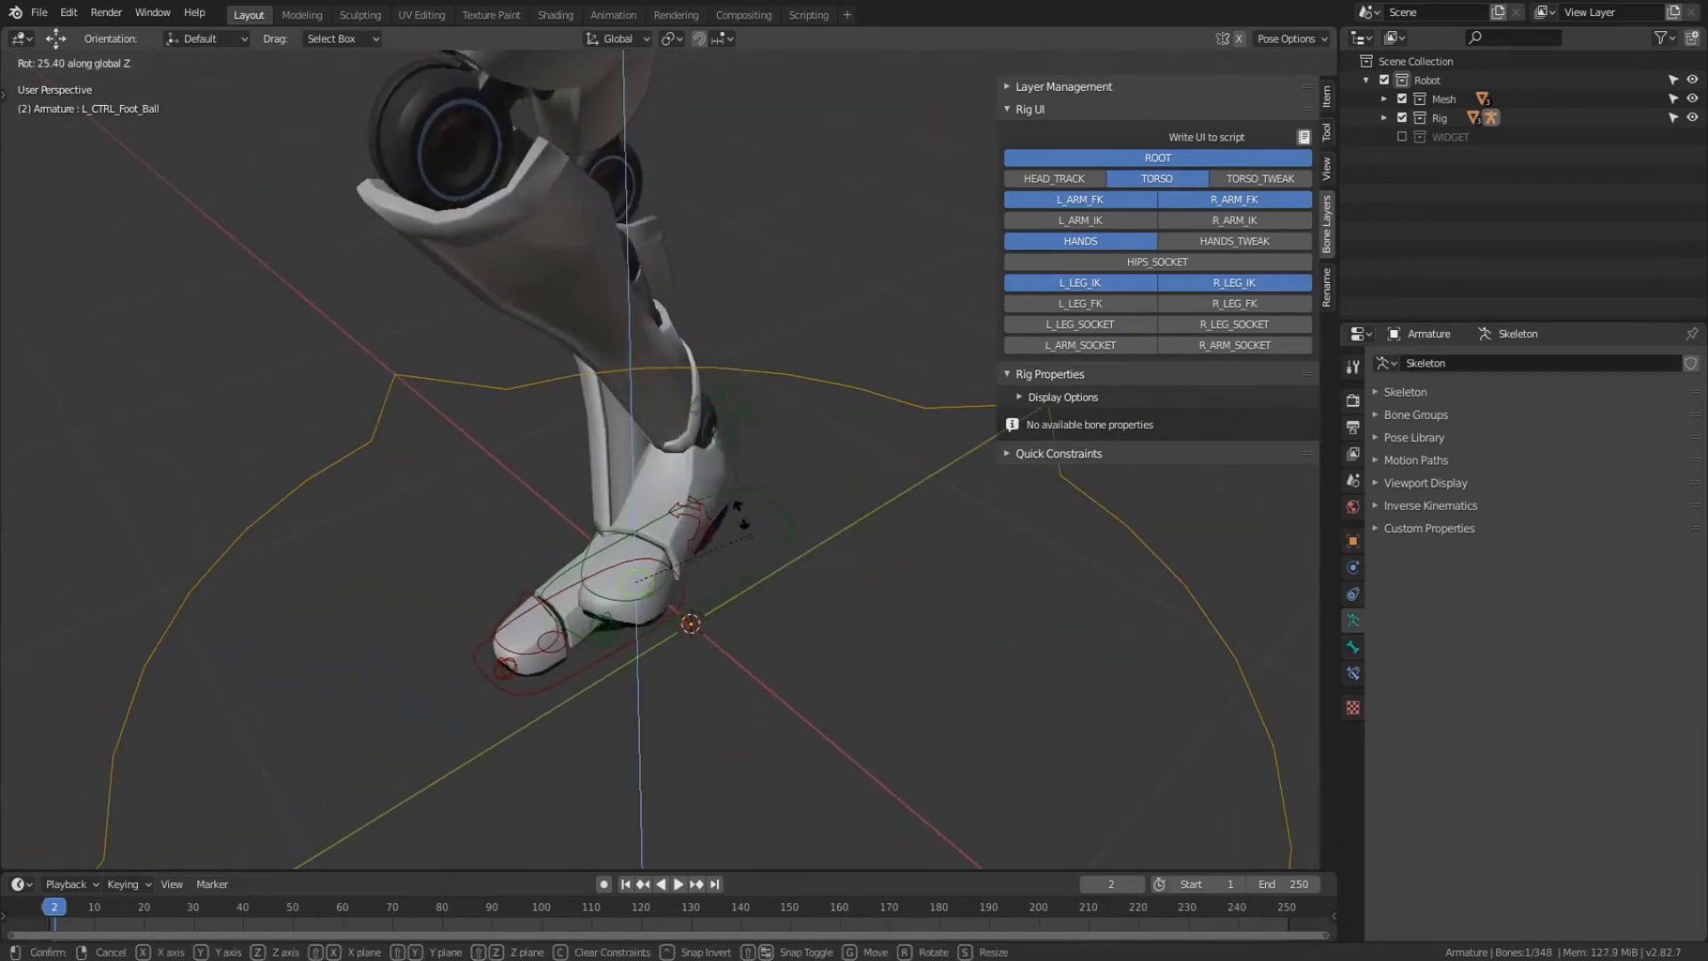
click(855, 612)
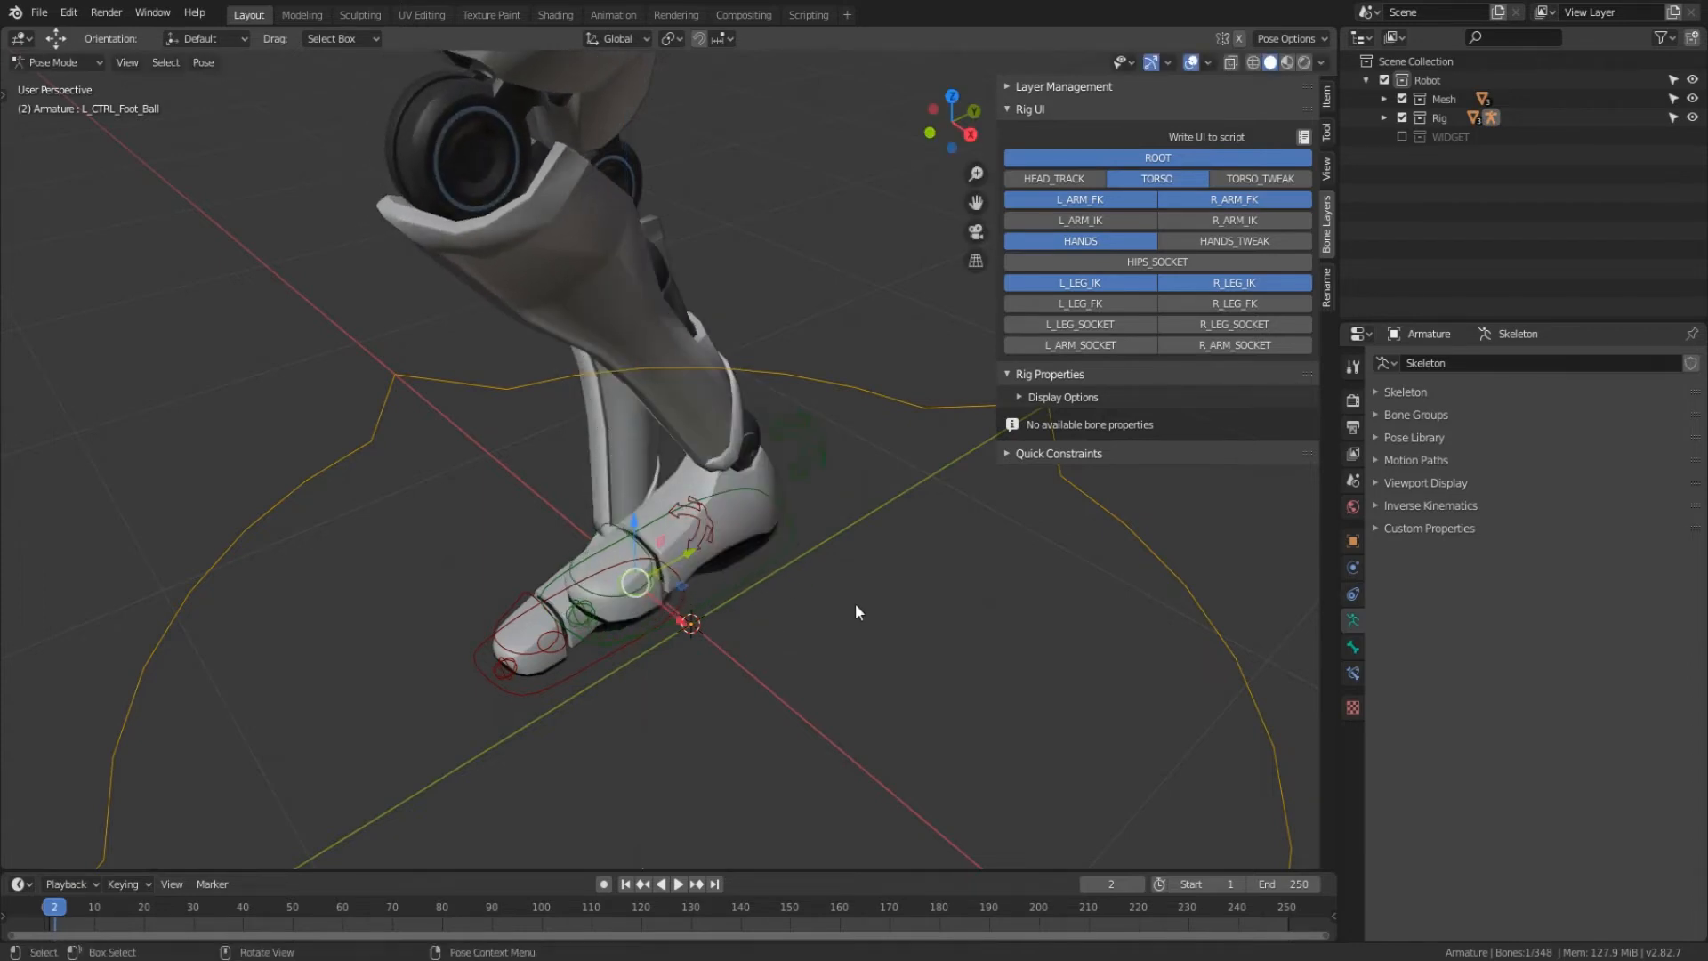
- Select all visible pose controls and clear their location to bring the left leg to its rest position
middle_drag(856, 604, 786, 580)
key(a)
key(alt+g)
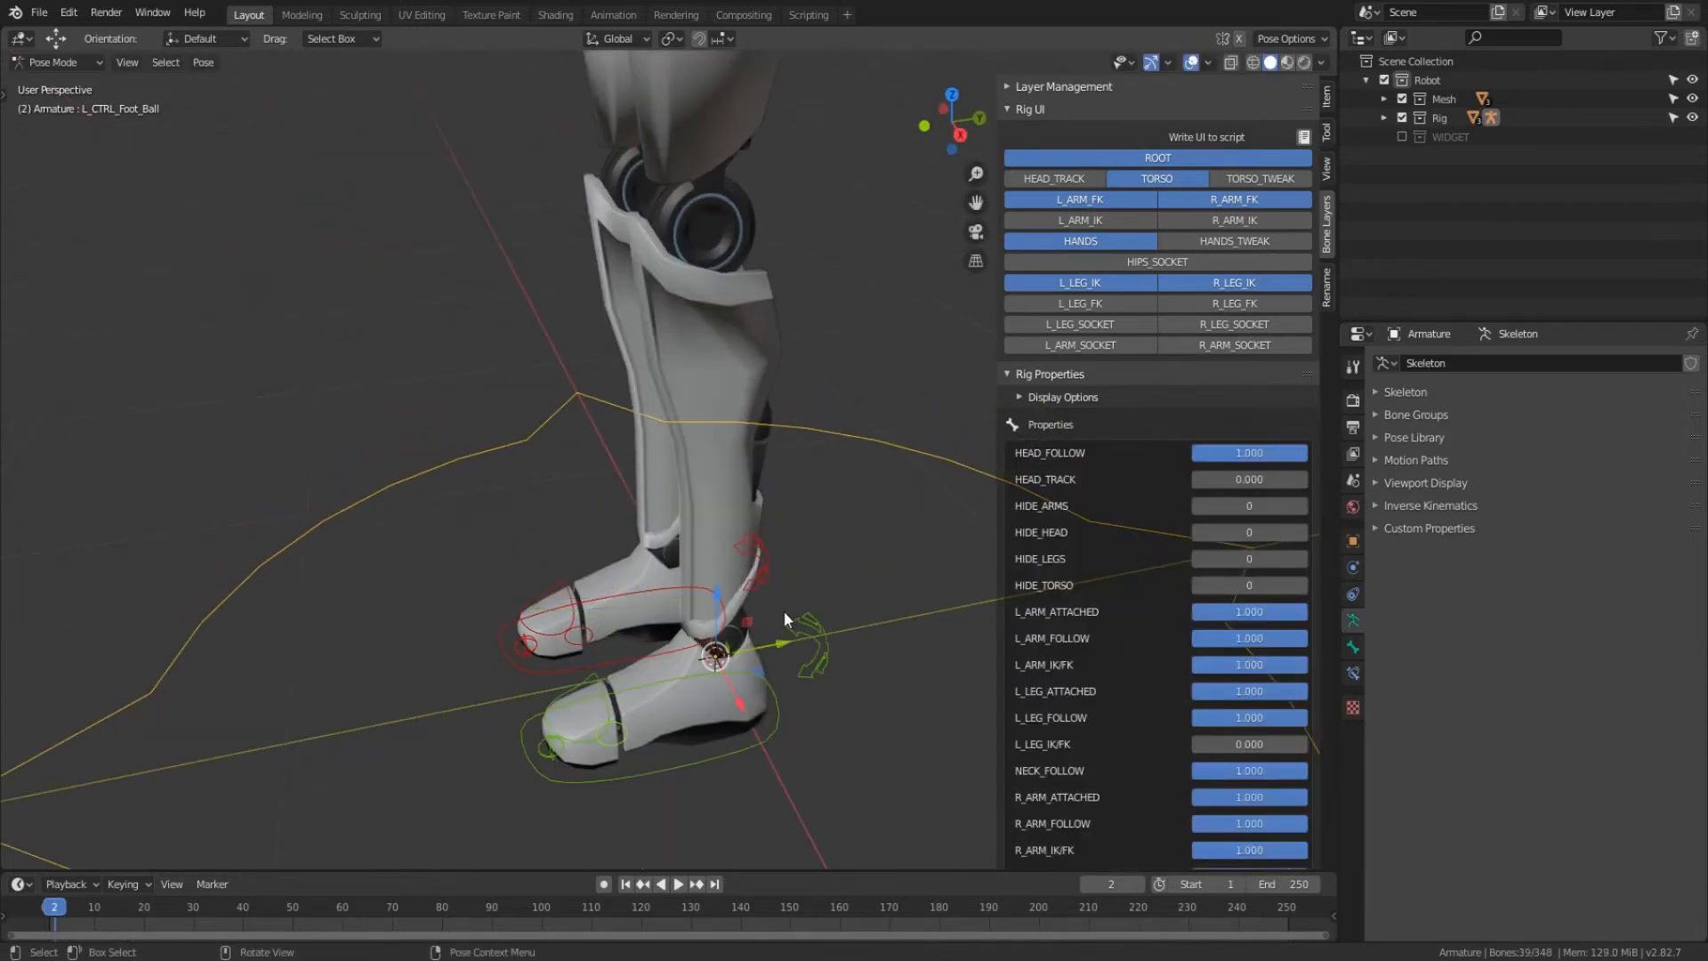
scroll(767, 605, down, 2)
click(820, 632)
- Try moving the left knee pole control along X
middle_drag(657, 667, 745, 671)
click(568, 407)
scroll(568, 424, down, 2)
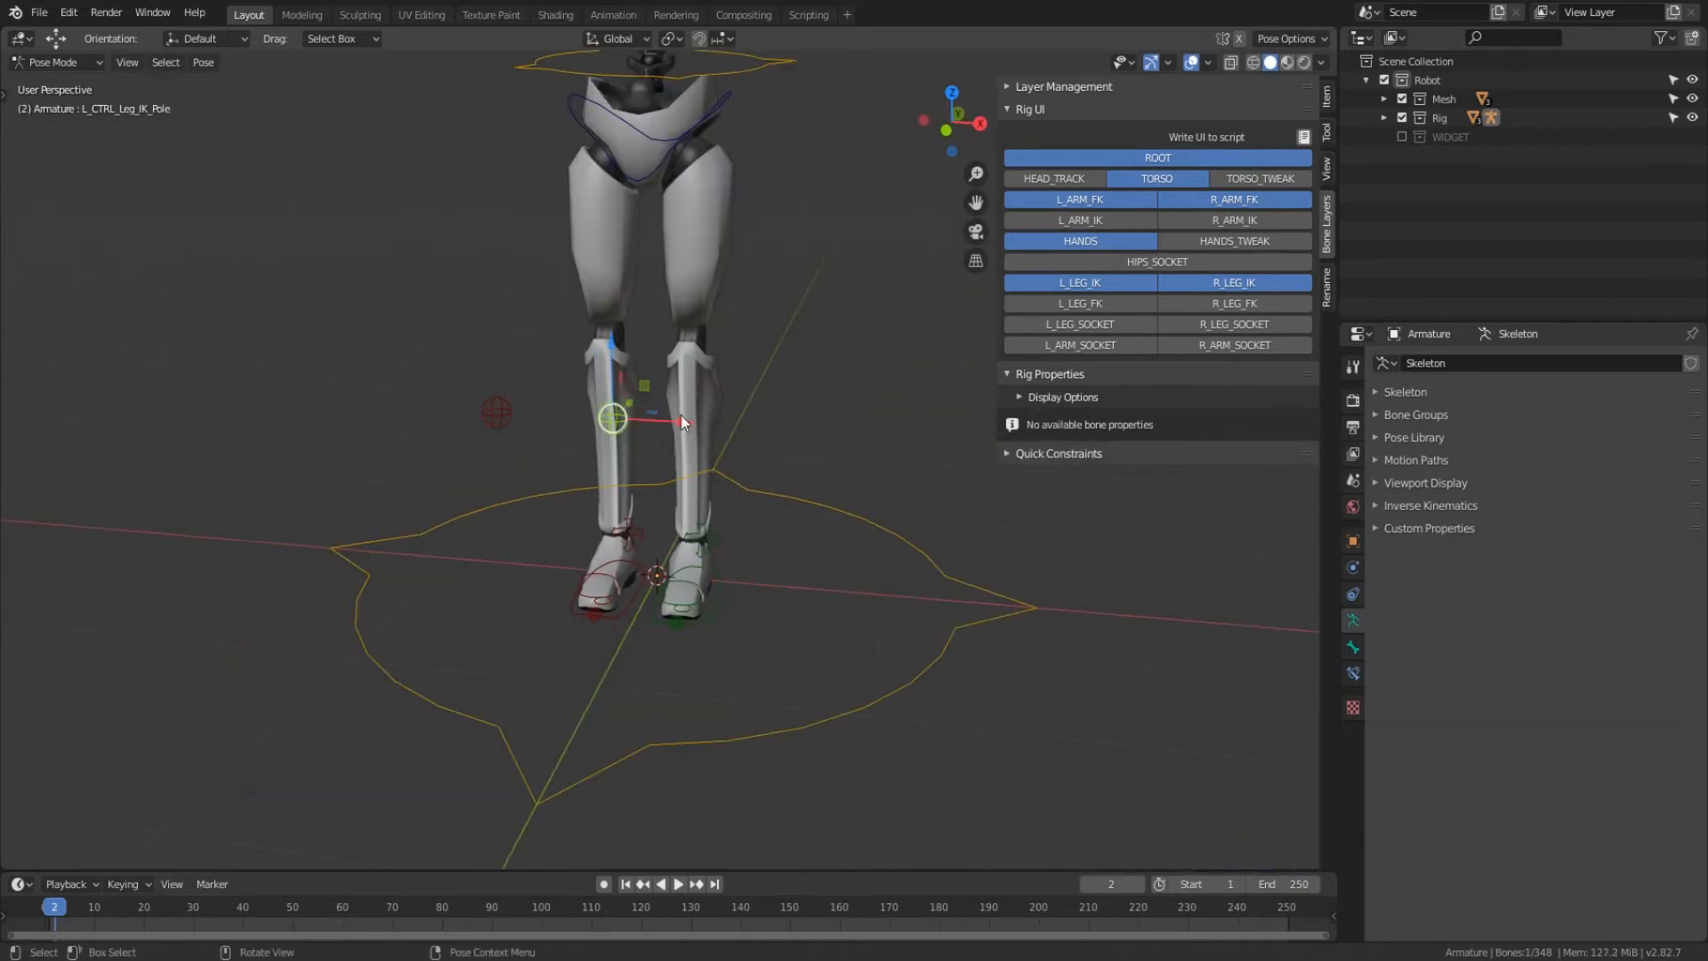
key(g)
key(x)
right_click(747, 499)
- Examine the whole robot rig from the feet up to the head, from the front and both sides
scroll(792, 520, up, 3)
middle_drag(793, 520, 686, 611)
scroll(686, 611, down, 5)
mouse_move(598, 455)
middle_down()
mouse_move(708, 455)
mouse_move(600, 452)
middle_up()
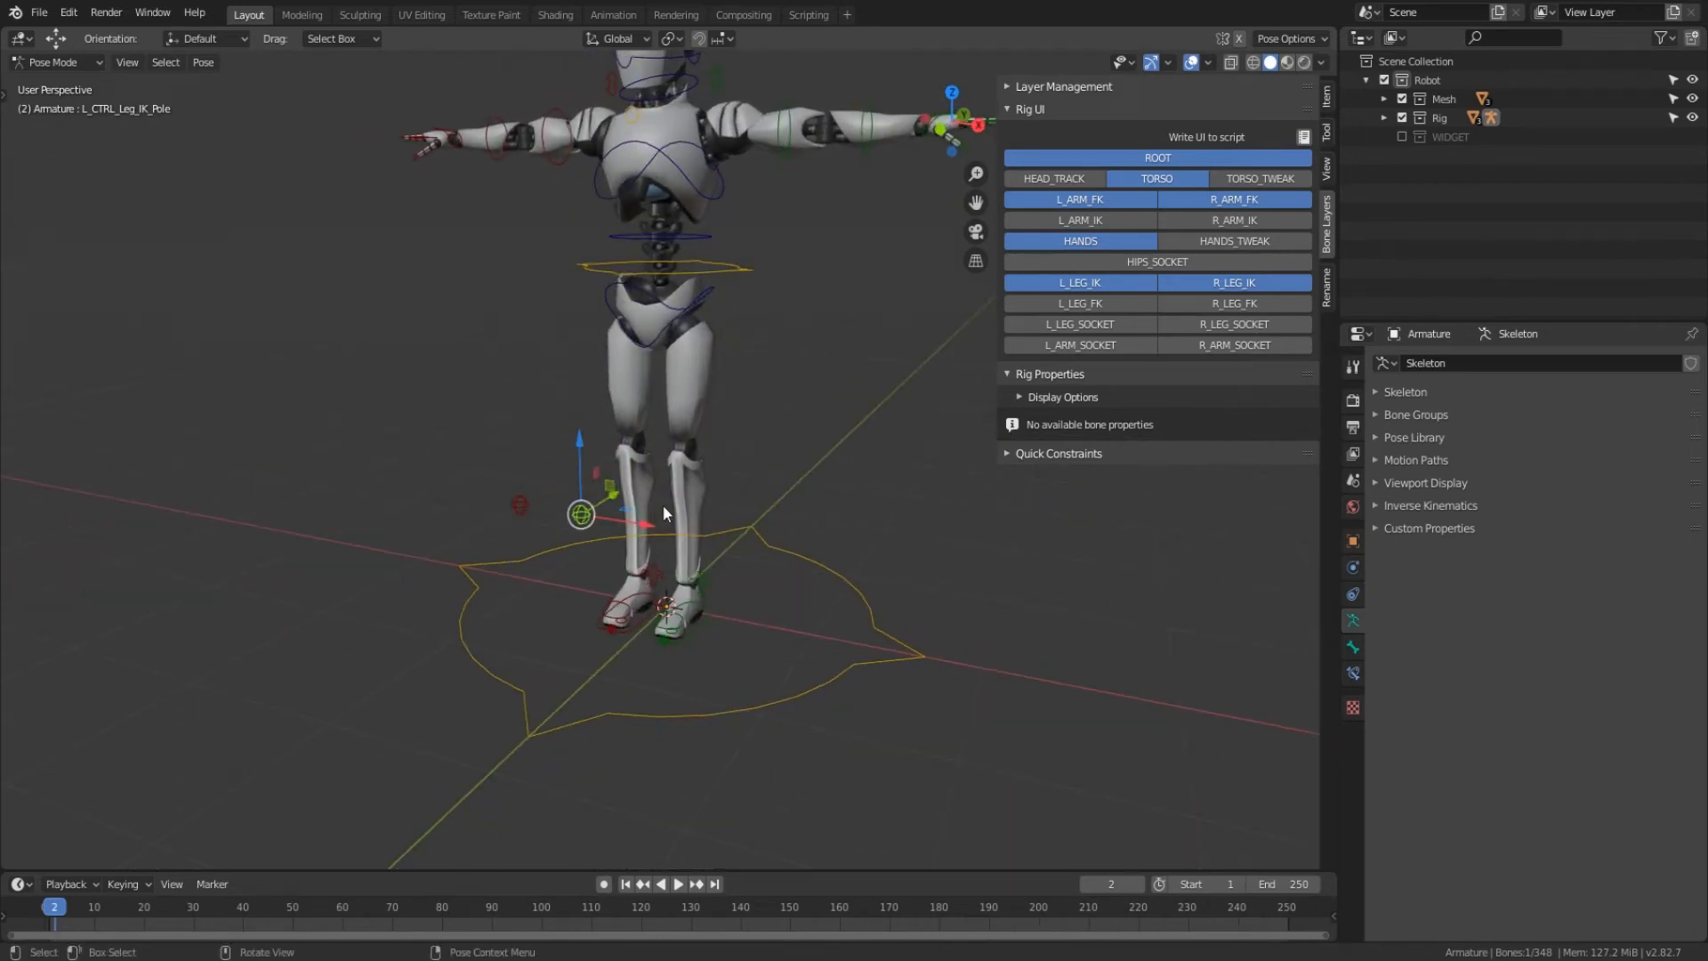
middle_drag(661, 504, 757, 500)
scroll(765, 443, up, 3)
middle_drag(765, 442, 728, 504)
shift+middle_drag(678, 272, 740, 568)
scroll(702, 491, down, 2)
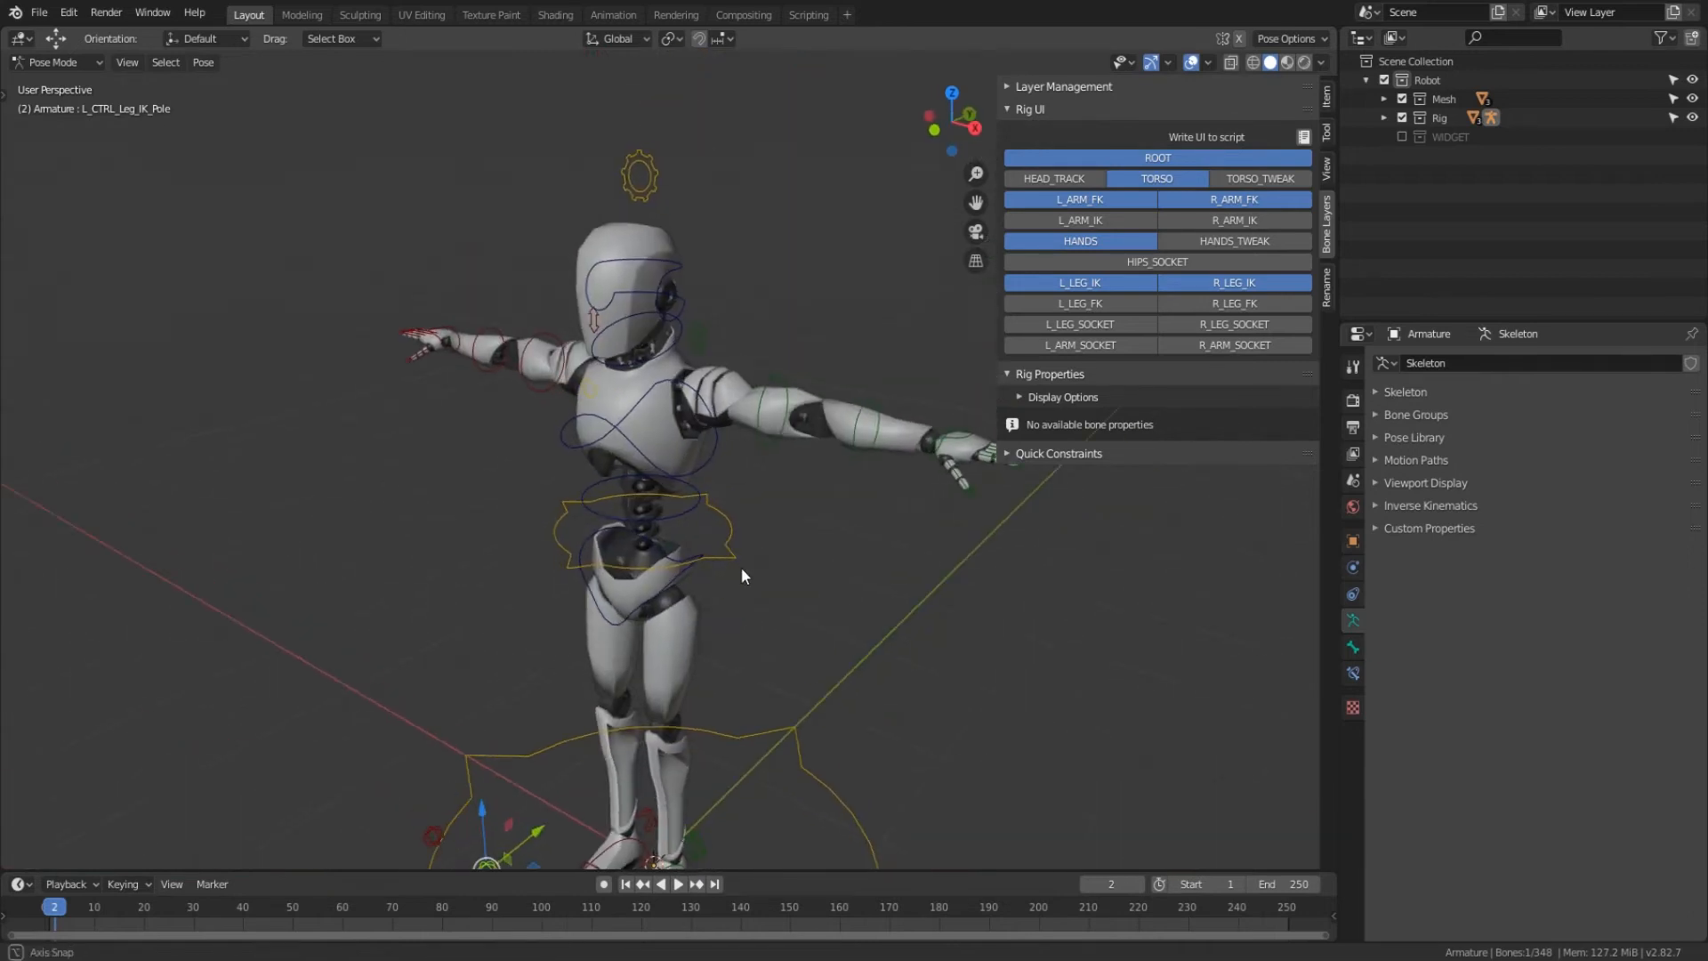
scroll(742, 564, up, 1)
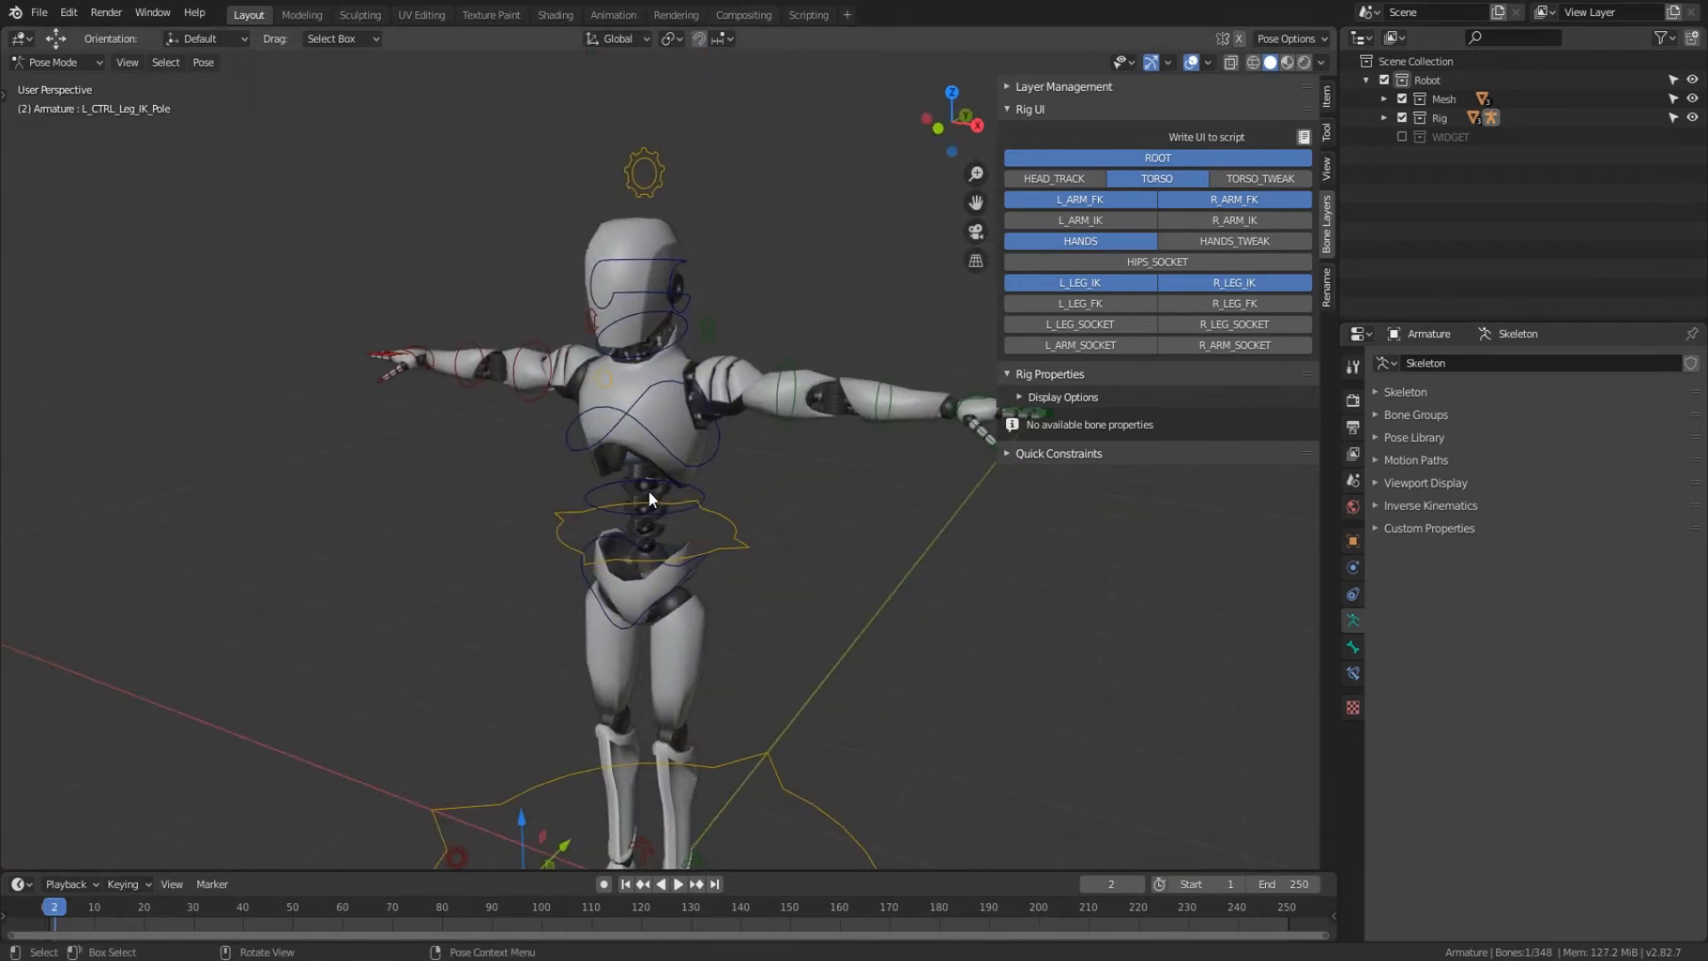
middle_drag(648, 489, 733, 297)
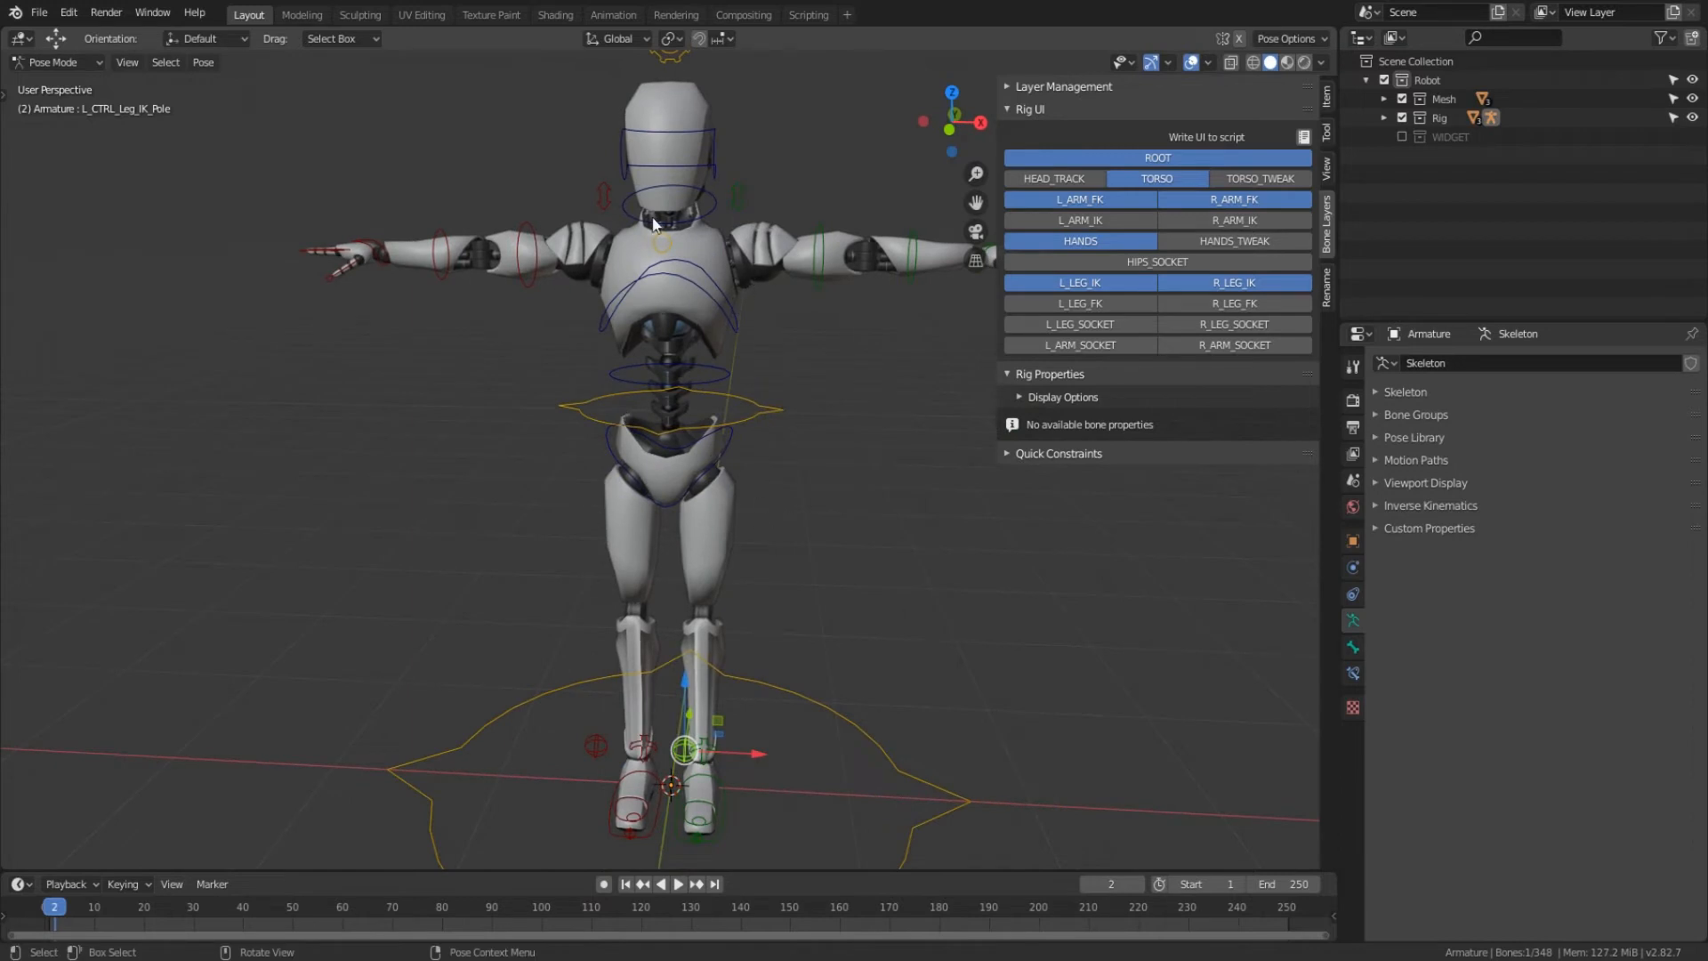
middle_drag(781, 507, 722, 384)
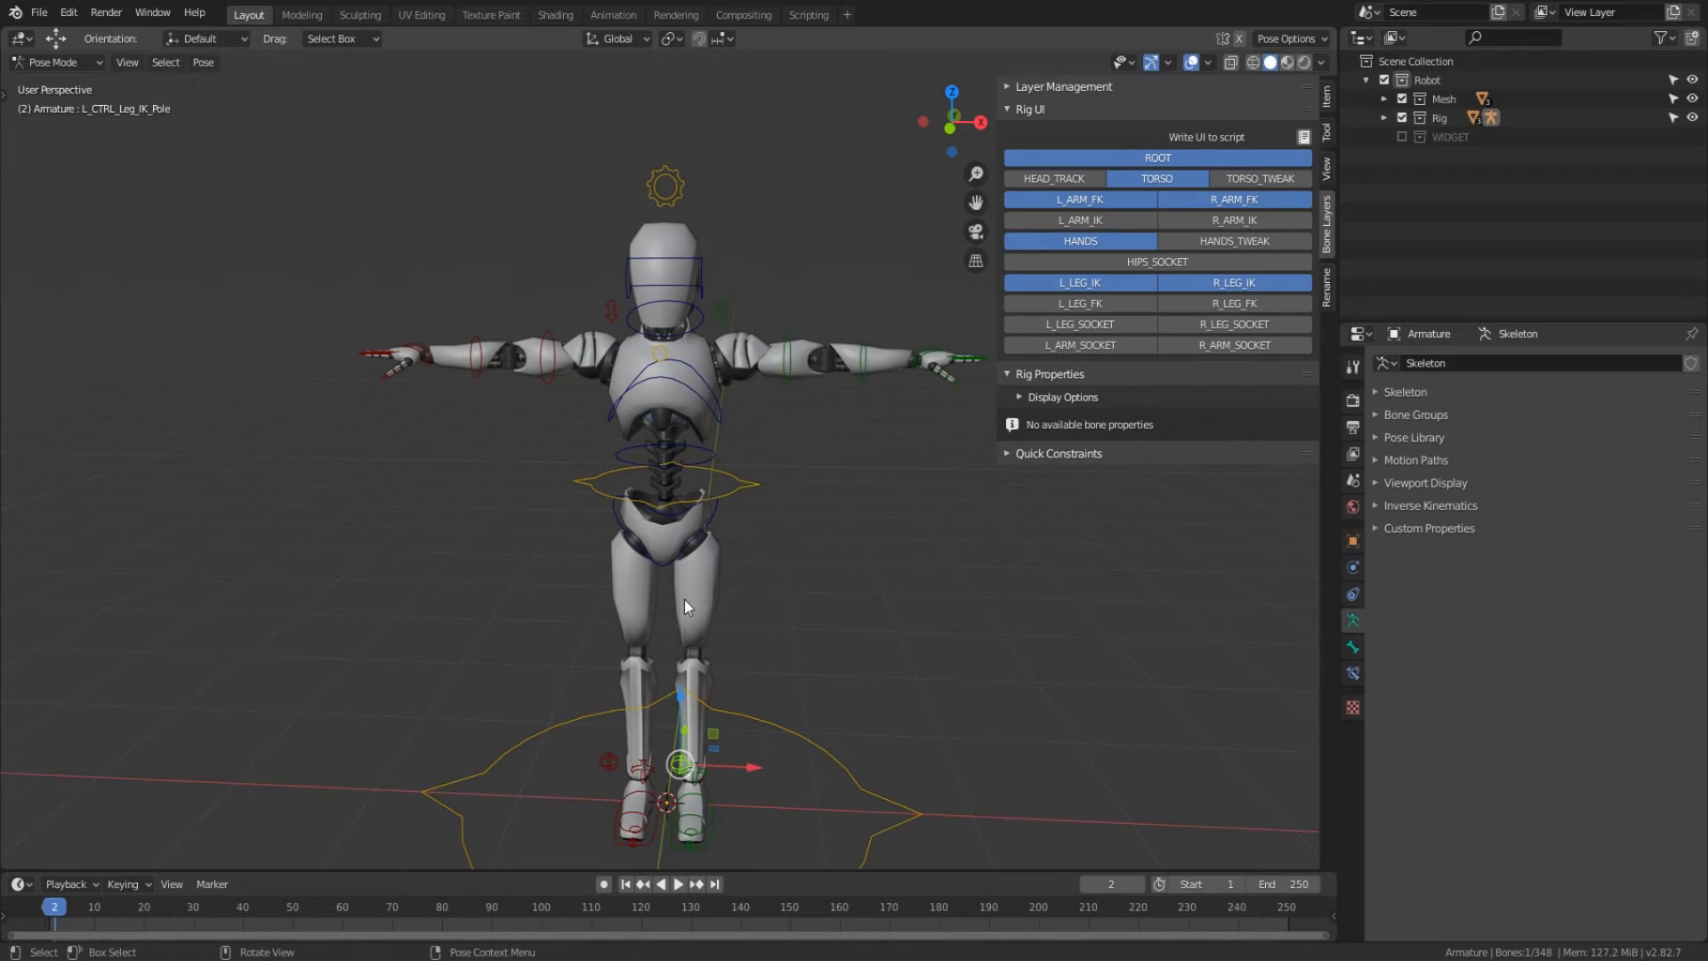
middle_drag(761, 528, 632, 484)
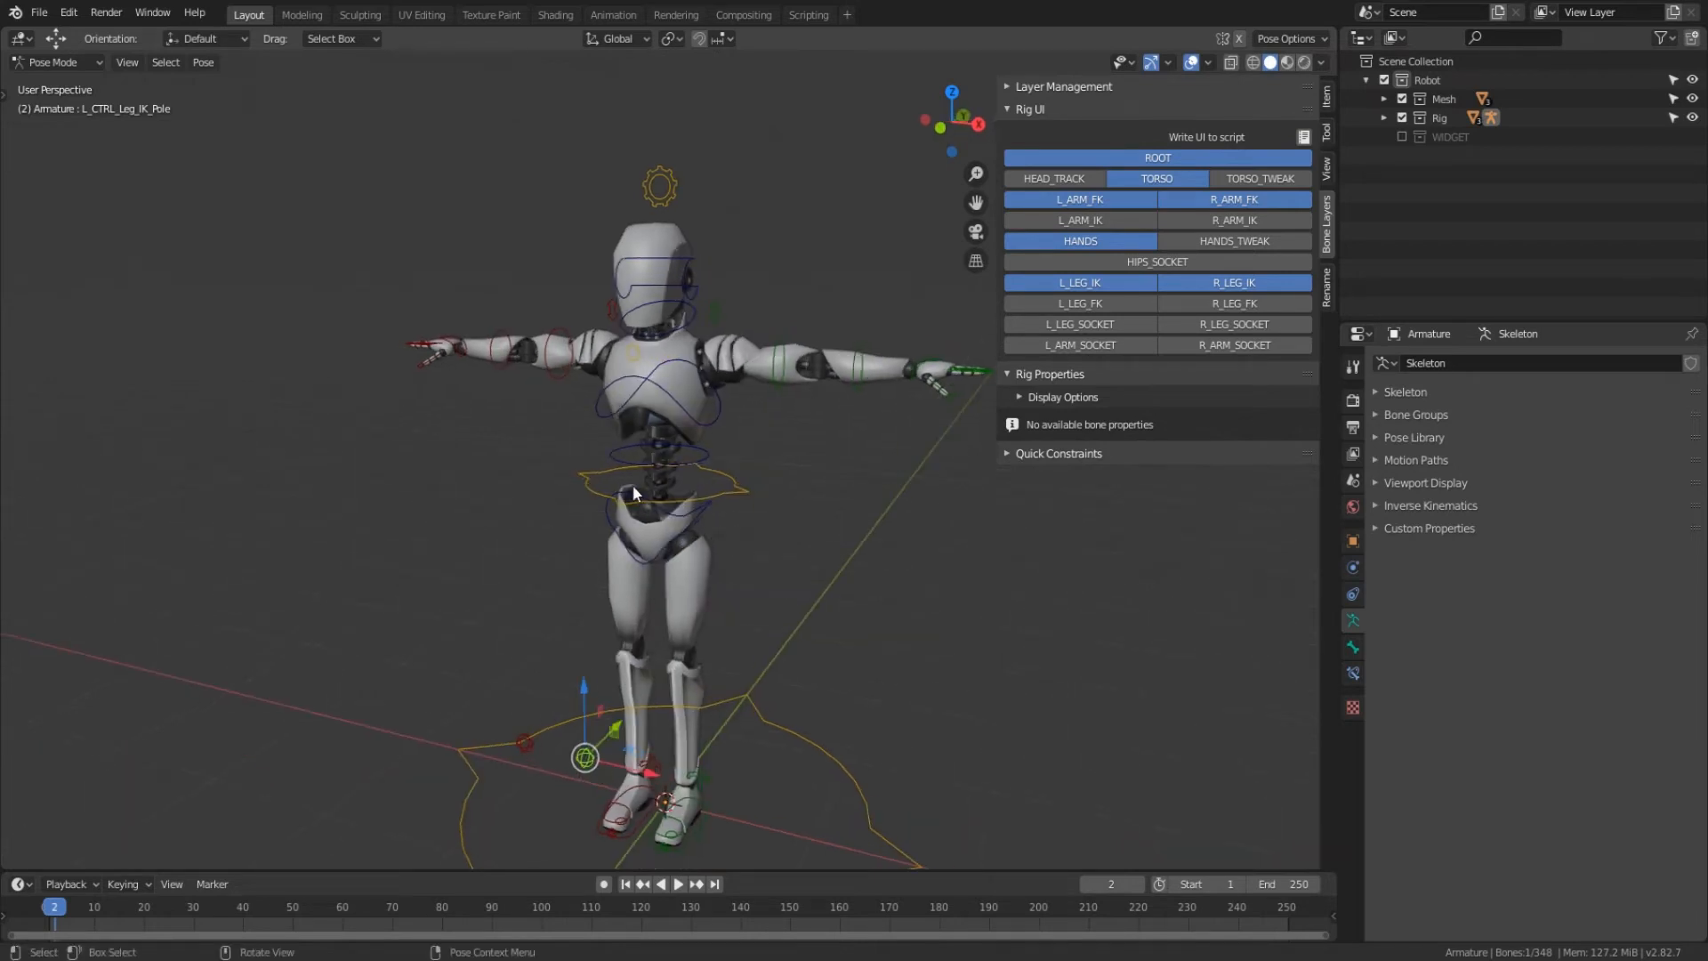
middle_drag(739, 461, 777, 520)
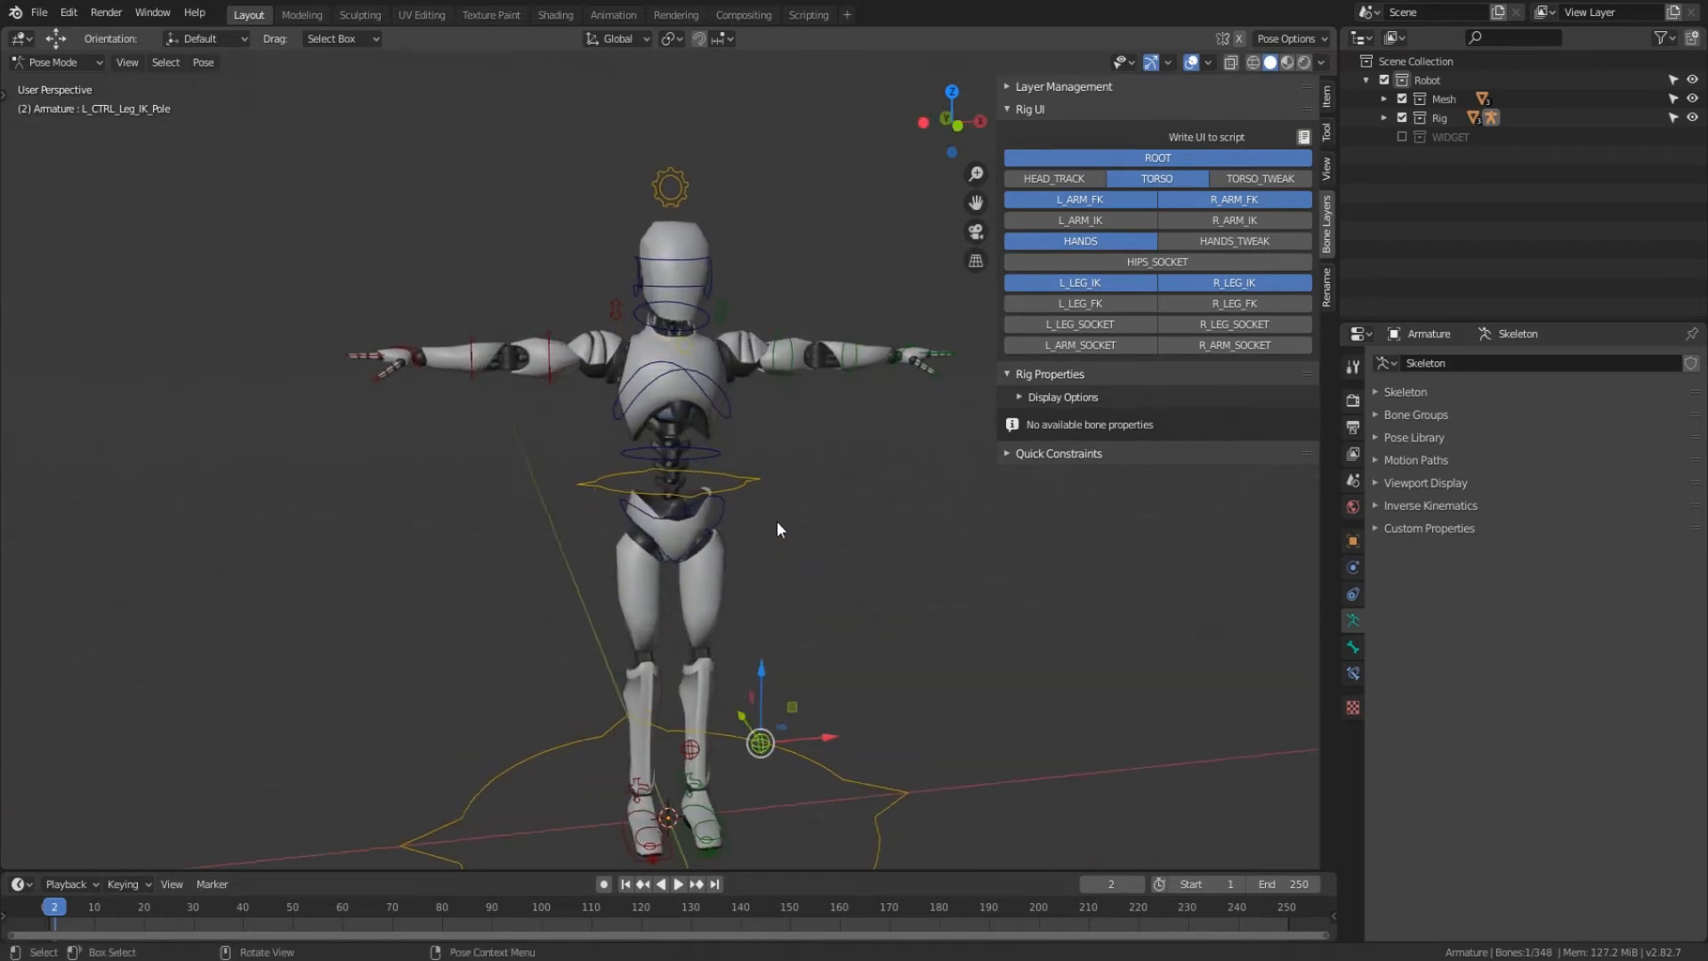
scroll(776, 521, up, 4)
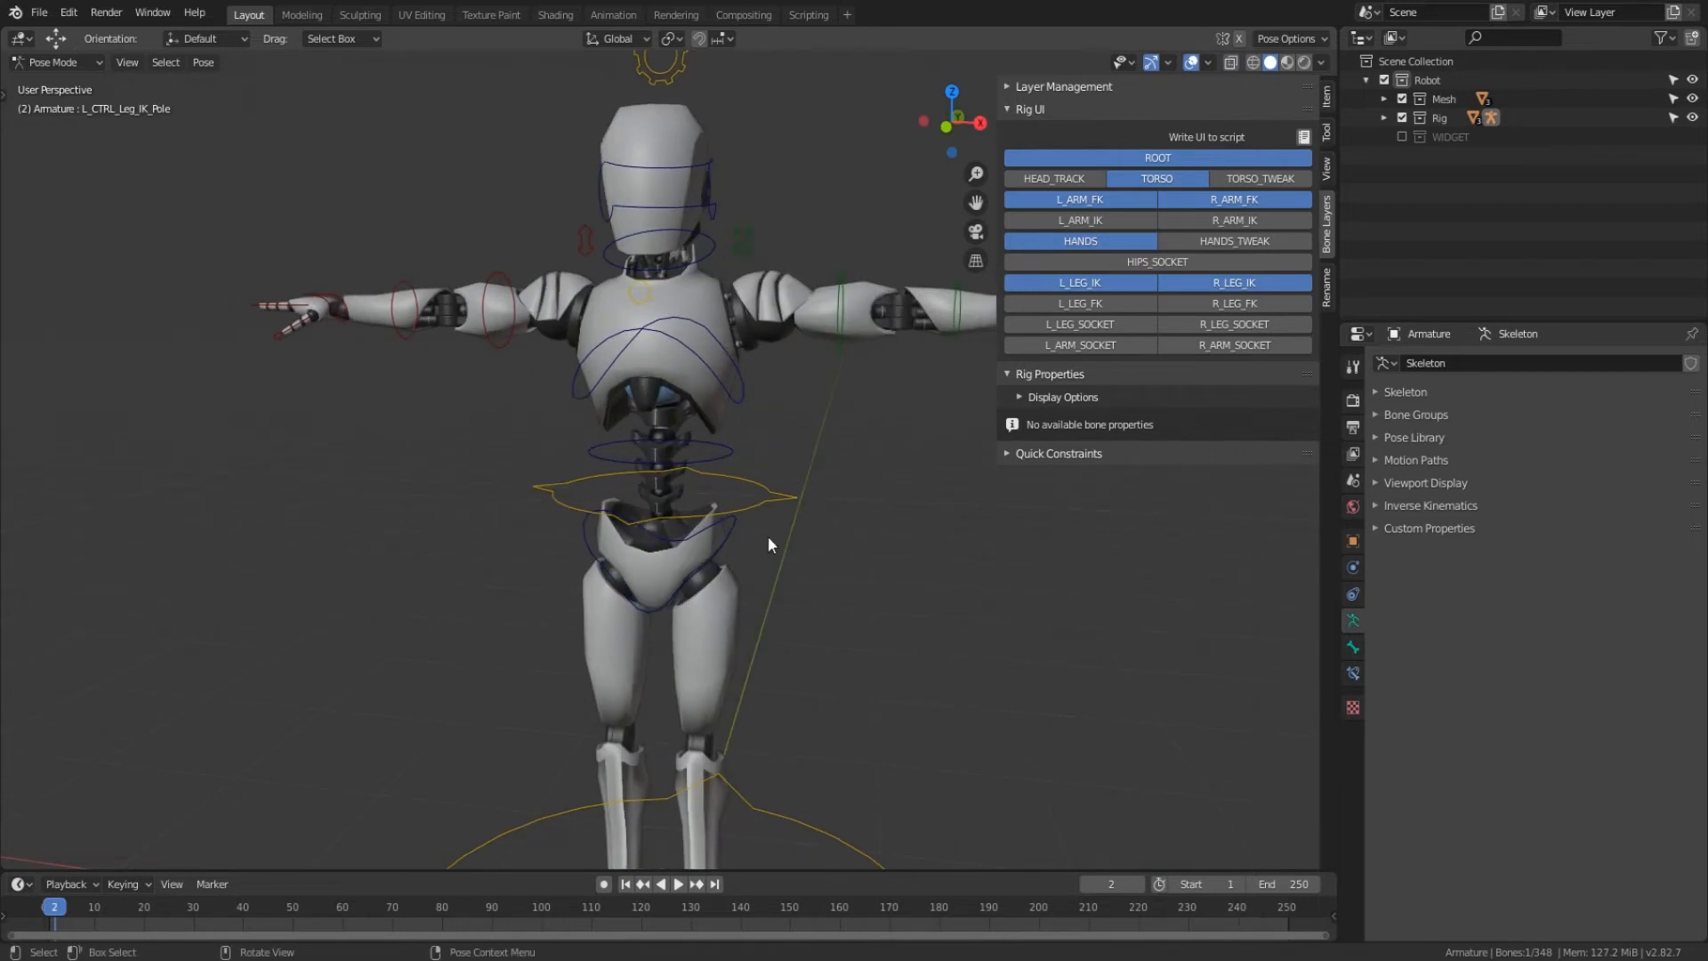
- Show the L_LEG_SOCKET control layer and select the left leg socket control at the hip
mouse_move(774, 537)
middle_down()
mouse_move(782, 495)
mouse_move(790, 542)
middle_up()
click(784, 496)
scroll(790, 541, down, 2)
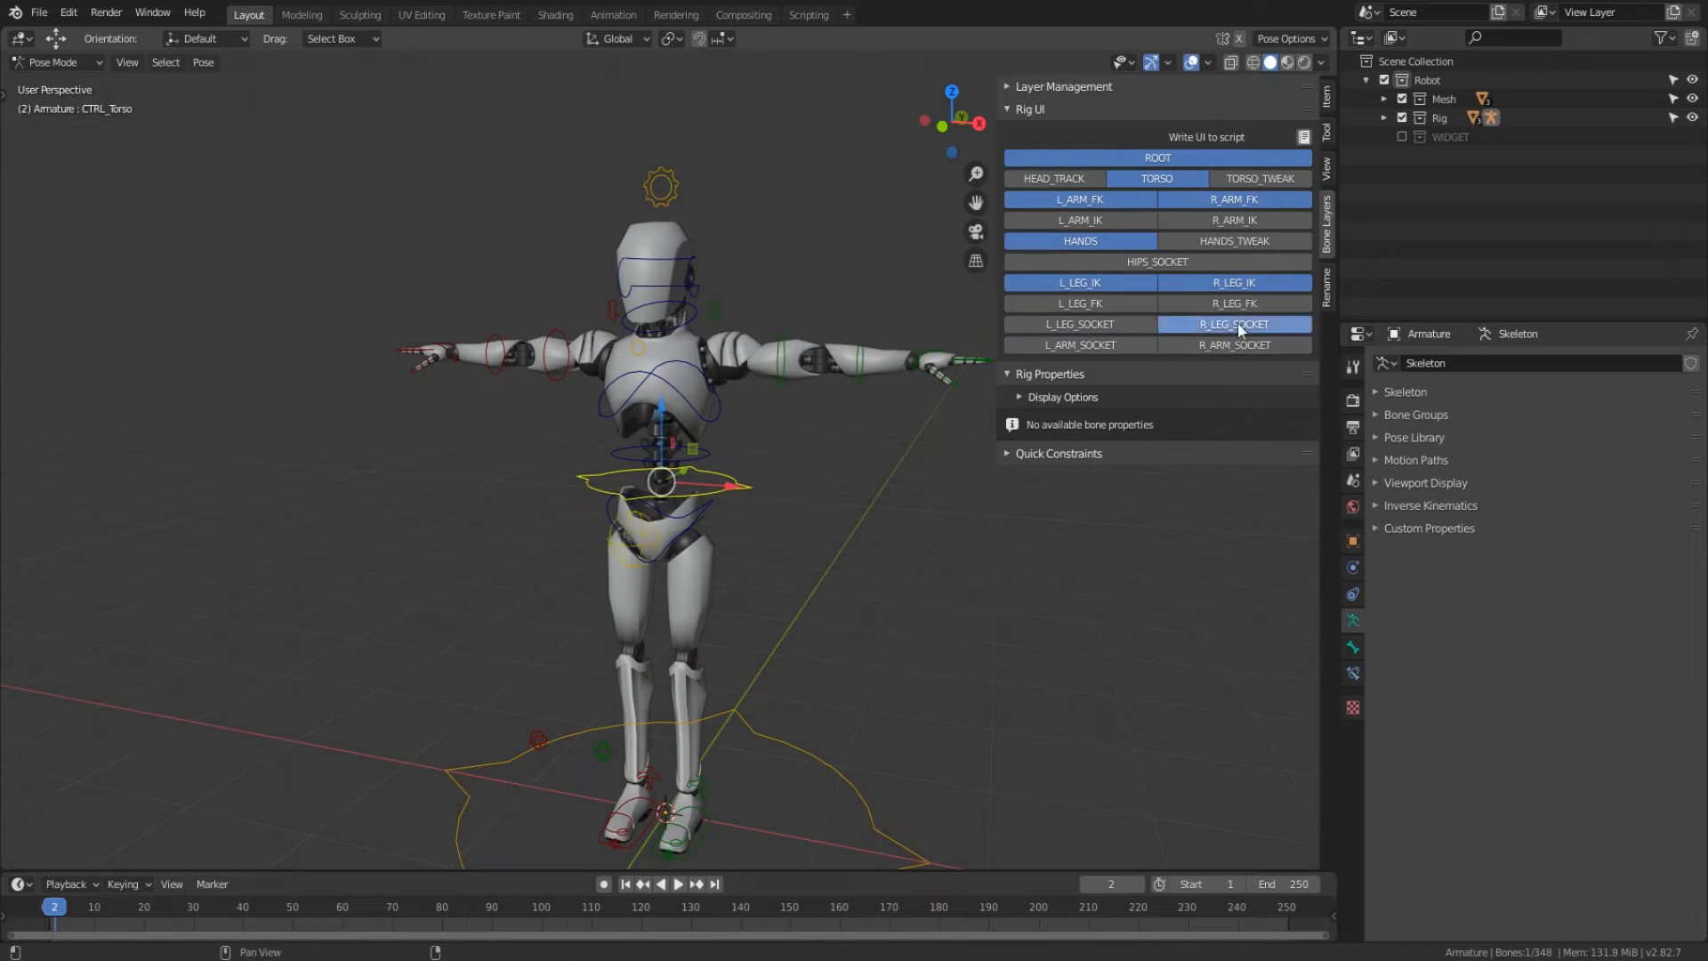
click(1143, 324)
click(703, 541)
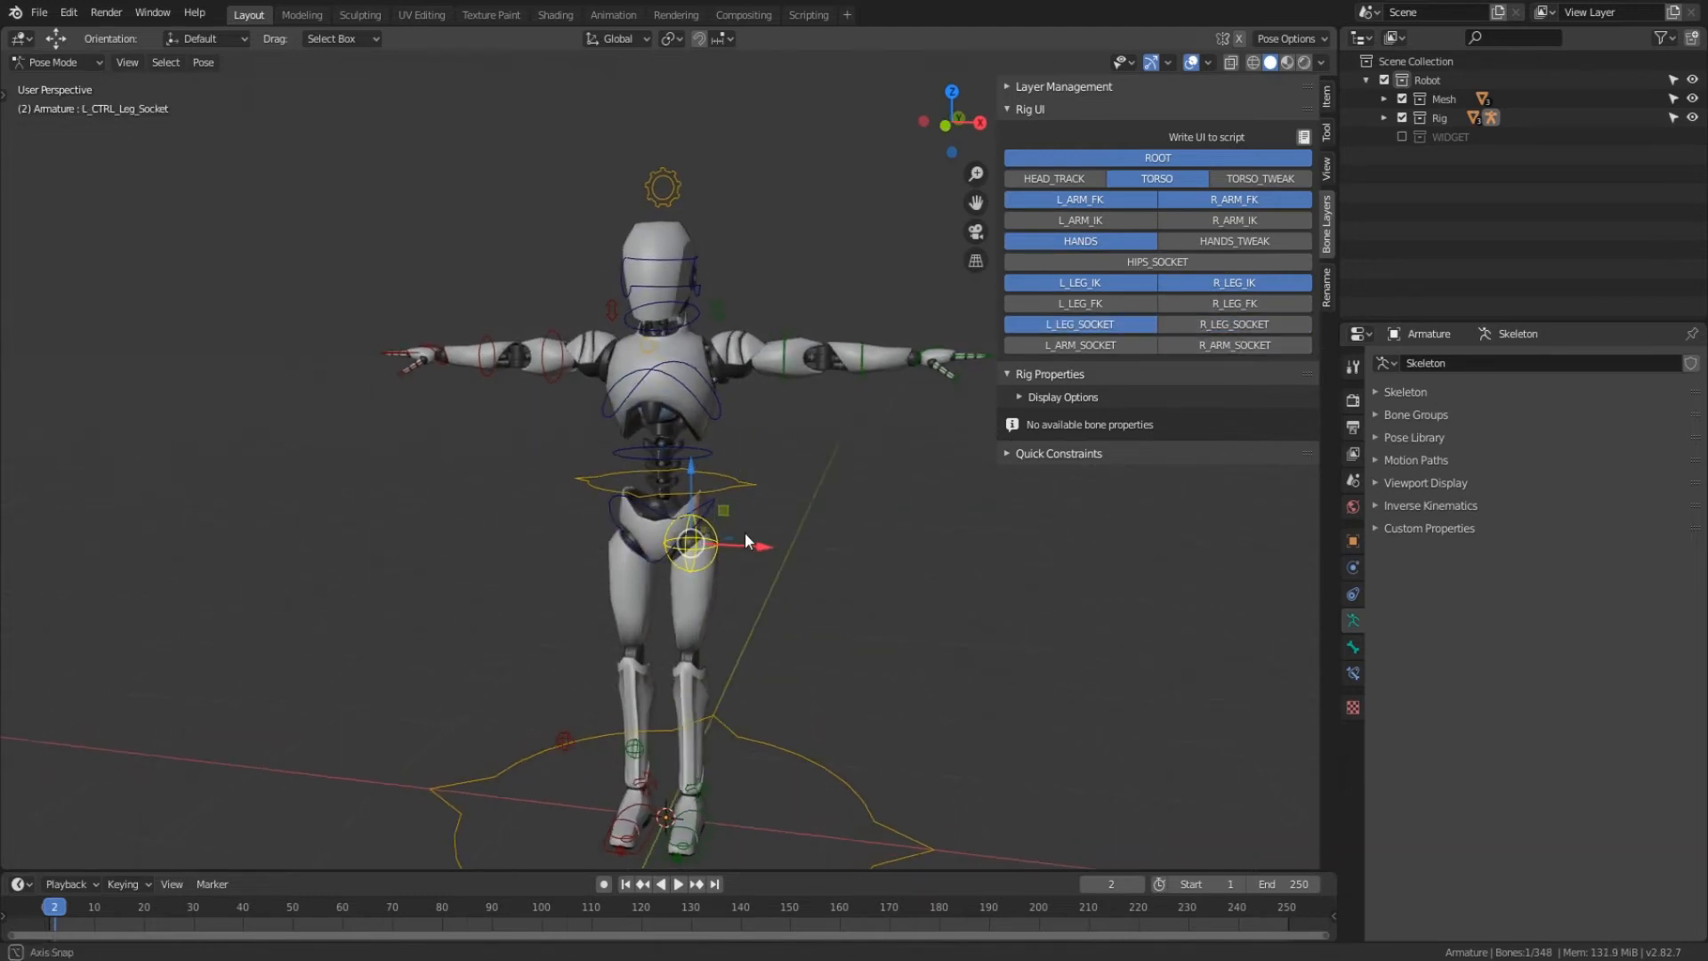
- Select the rig's properties control above the head and set L_LEG_ATTACHED to 0.000
click(657, 192)
scroll(1014, 580, down, 4)
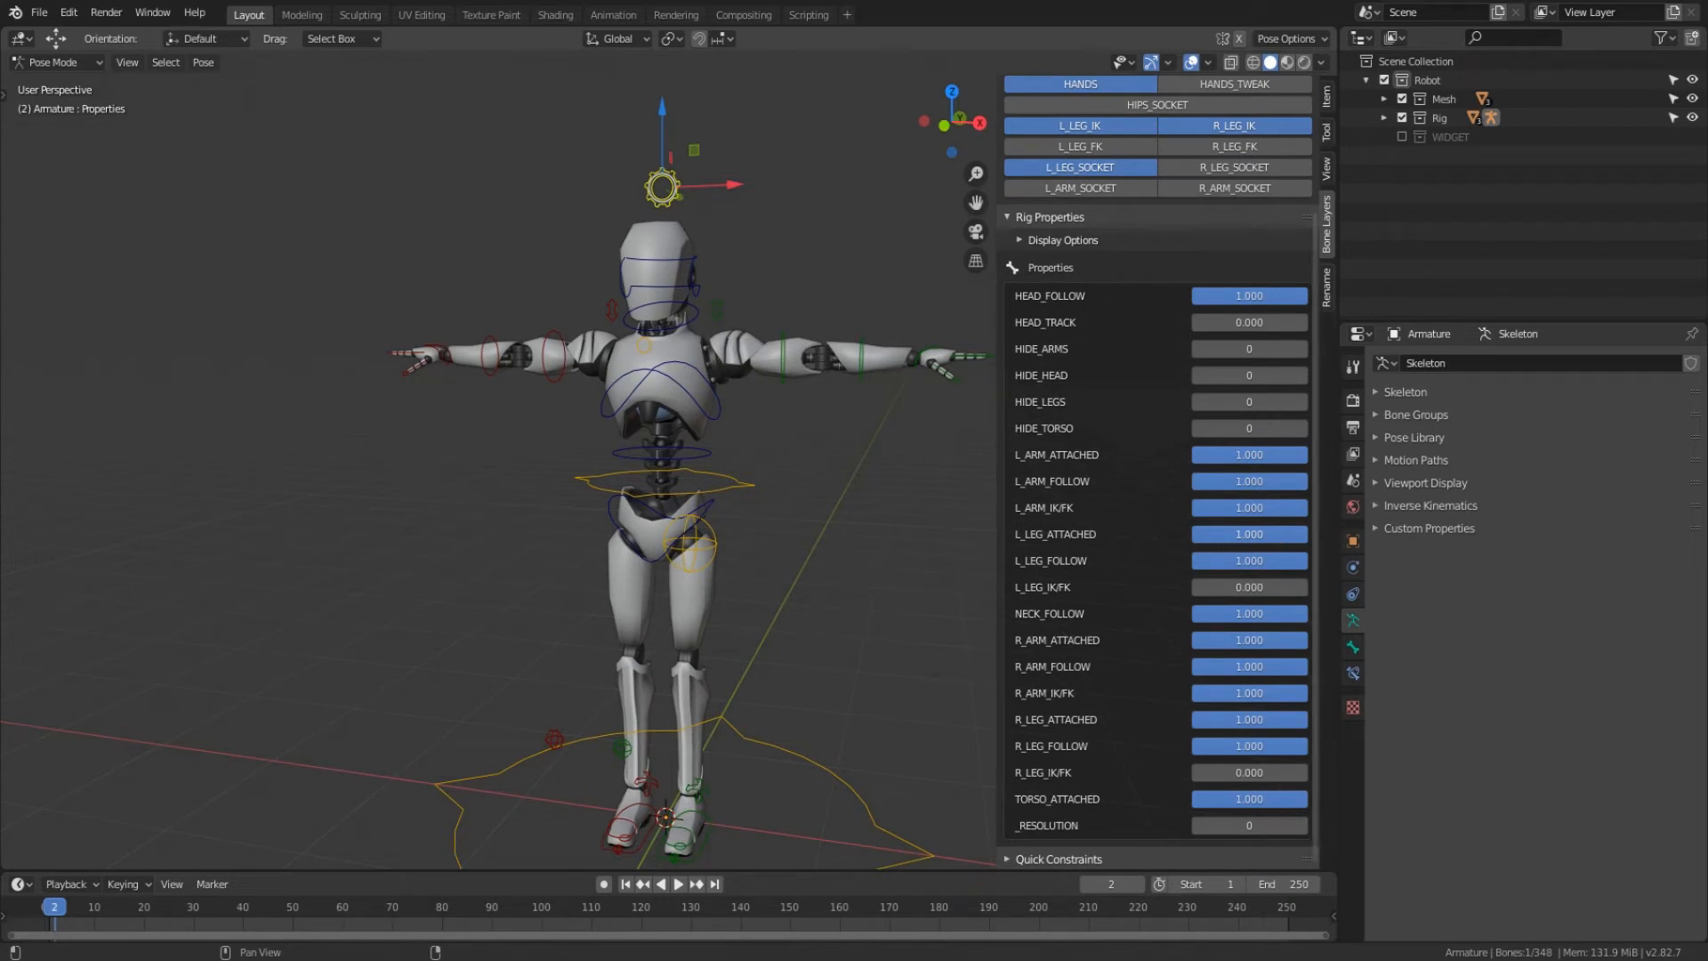
drag(1202, 536, 1148, 536)
key(KP_1)
scroll(776, 584, up, 3)
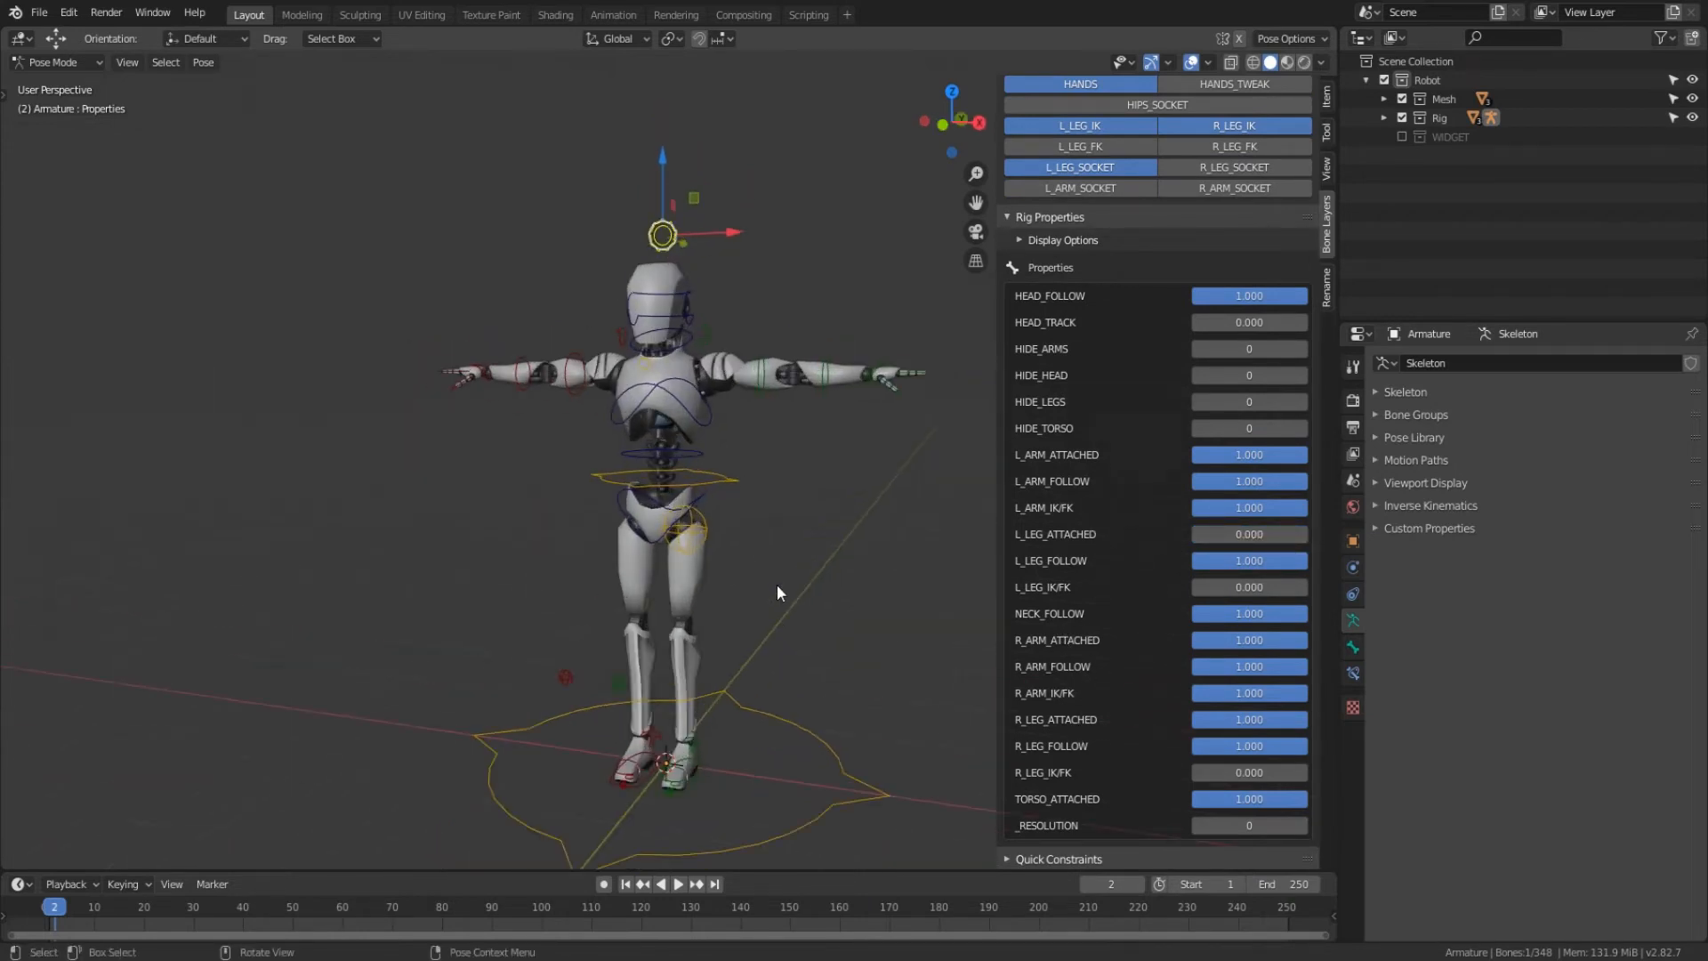
- Try repositioning the torso, left leg socket and left foot controls while the left leg is detached
click(717, 415)
drag(673, 423, 744, 496)
click(716, 469)
click(703, 769)
drag(747, 765, 811, 763)
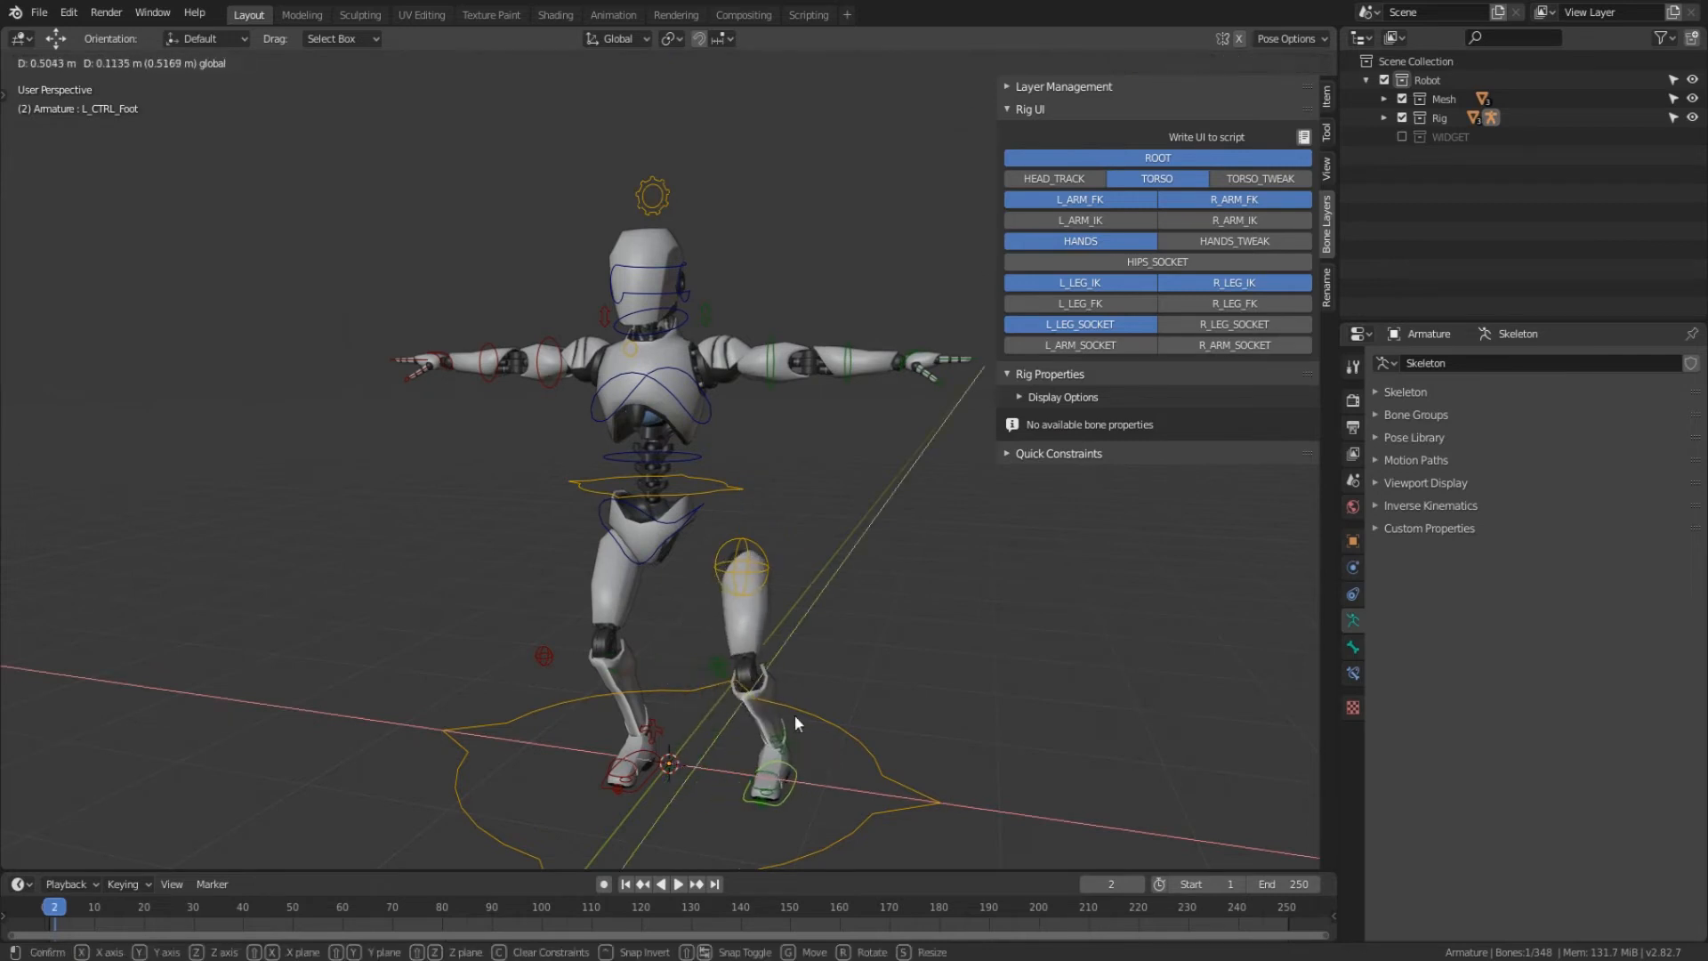
click(761, 586)
- Try rotating the left foot control by about -34.1° in the current view
click(794, 795)
middle_drag(858, 746, 813, 795)
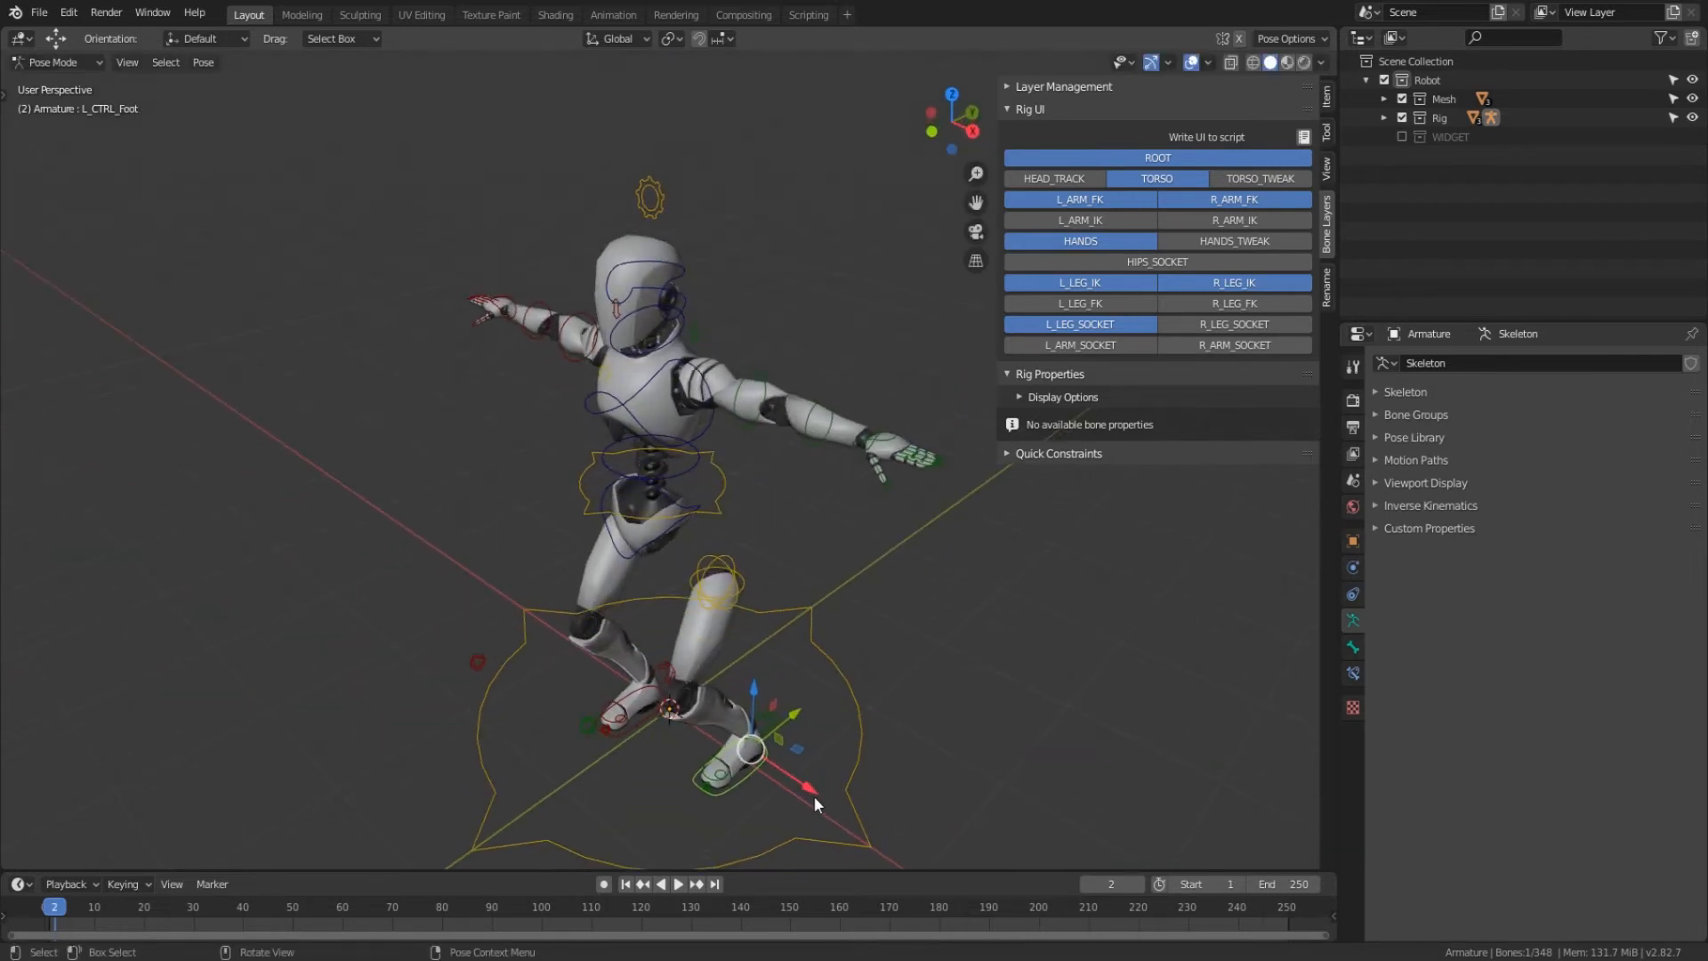
key(r)
click(891, 724)
middle_drag(891, 724, 958, 665)
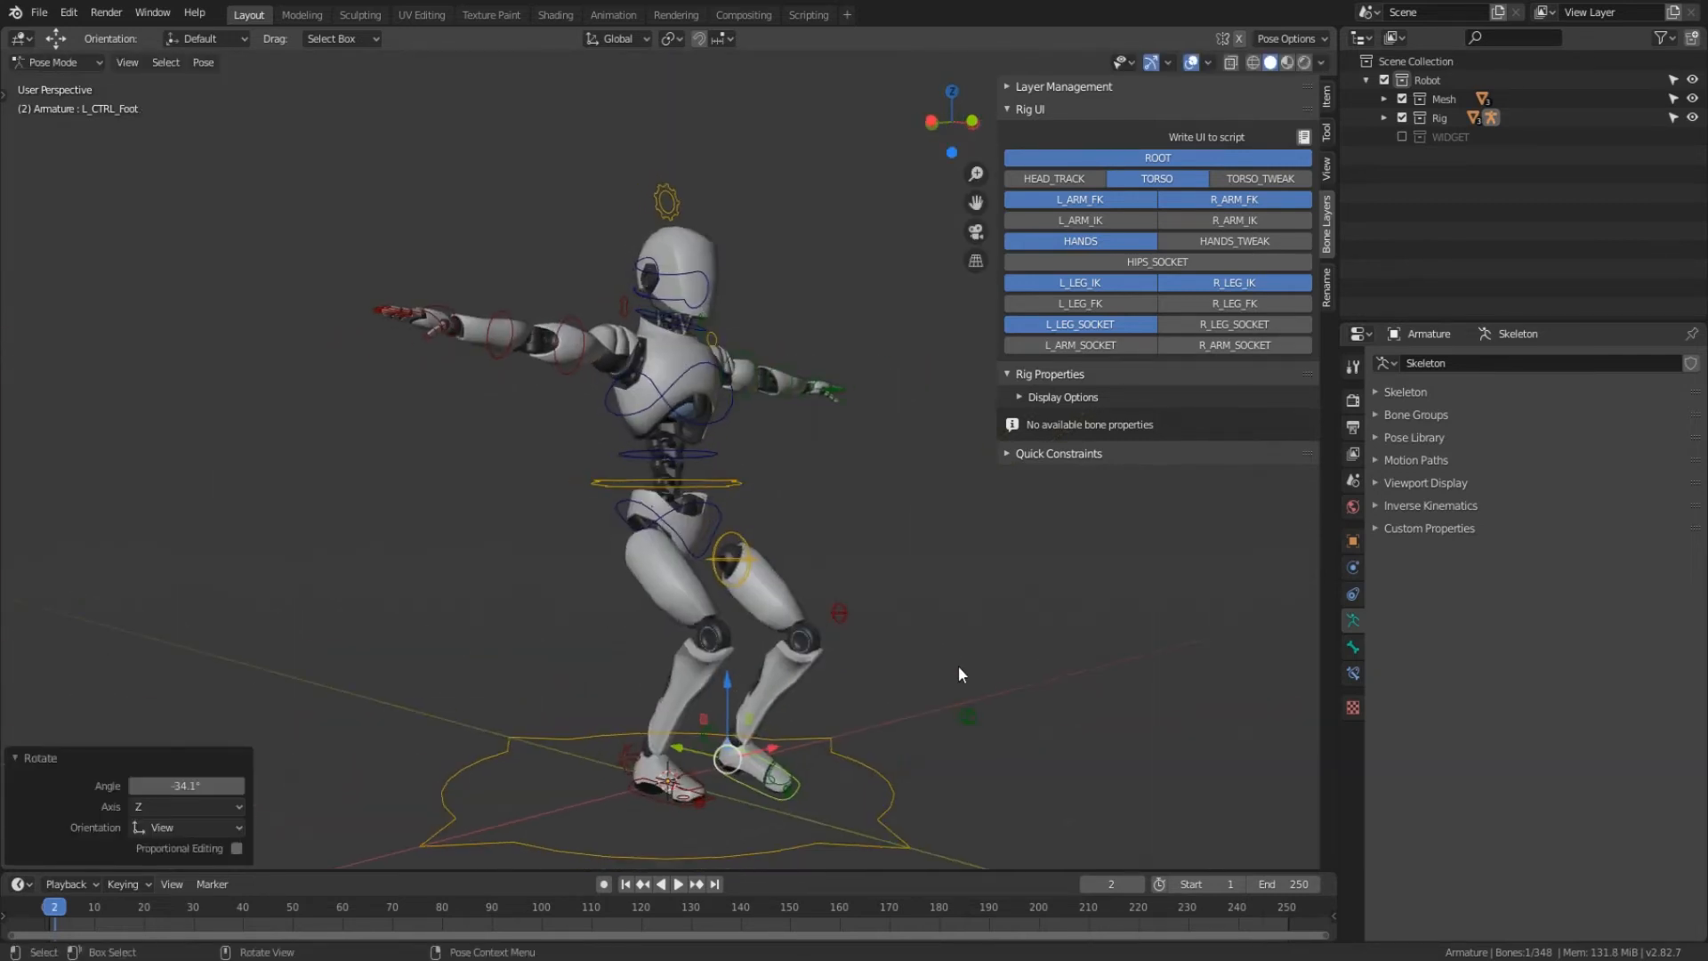
- Try shifting the left leg socket control about -0.026 m along the global X axis
click(758, 556)
middle_drag(758, 556, 841, 683)
key(g)
key(x)
click(750, 600)
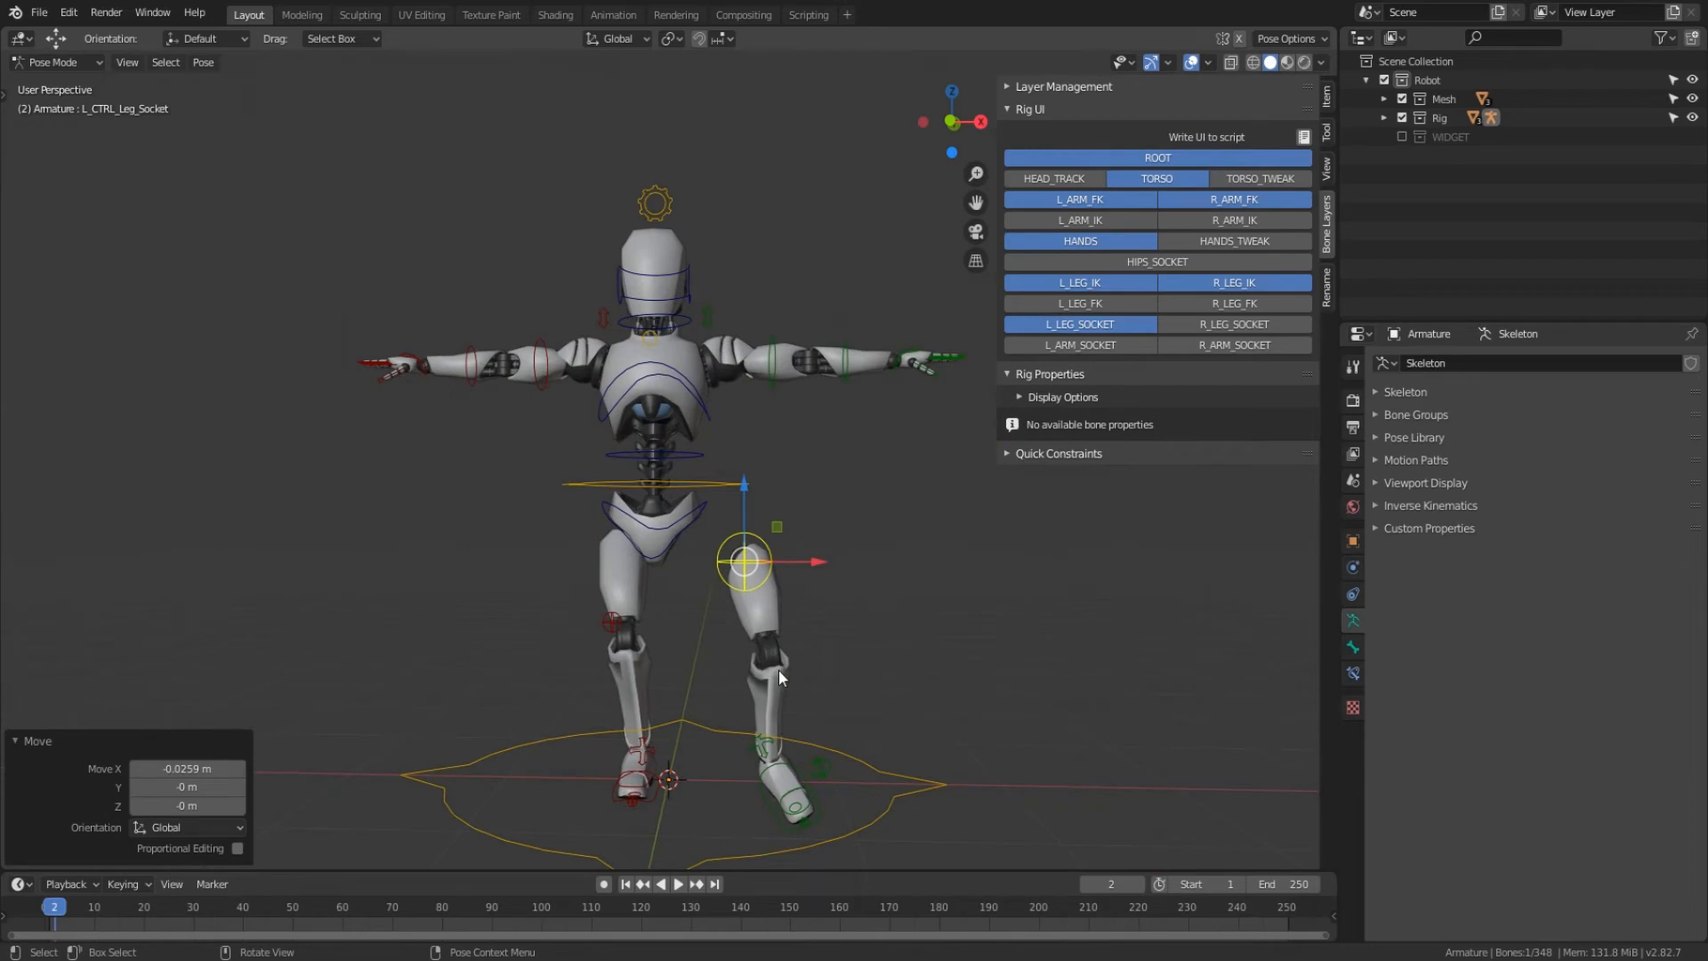
- Select all visible controls and clear their location to bring the detached left leg to its rest position
key(a)
key(alt+g)
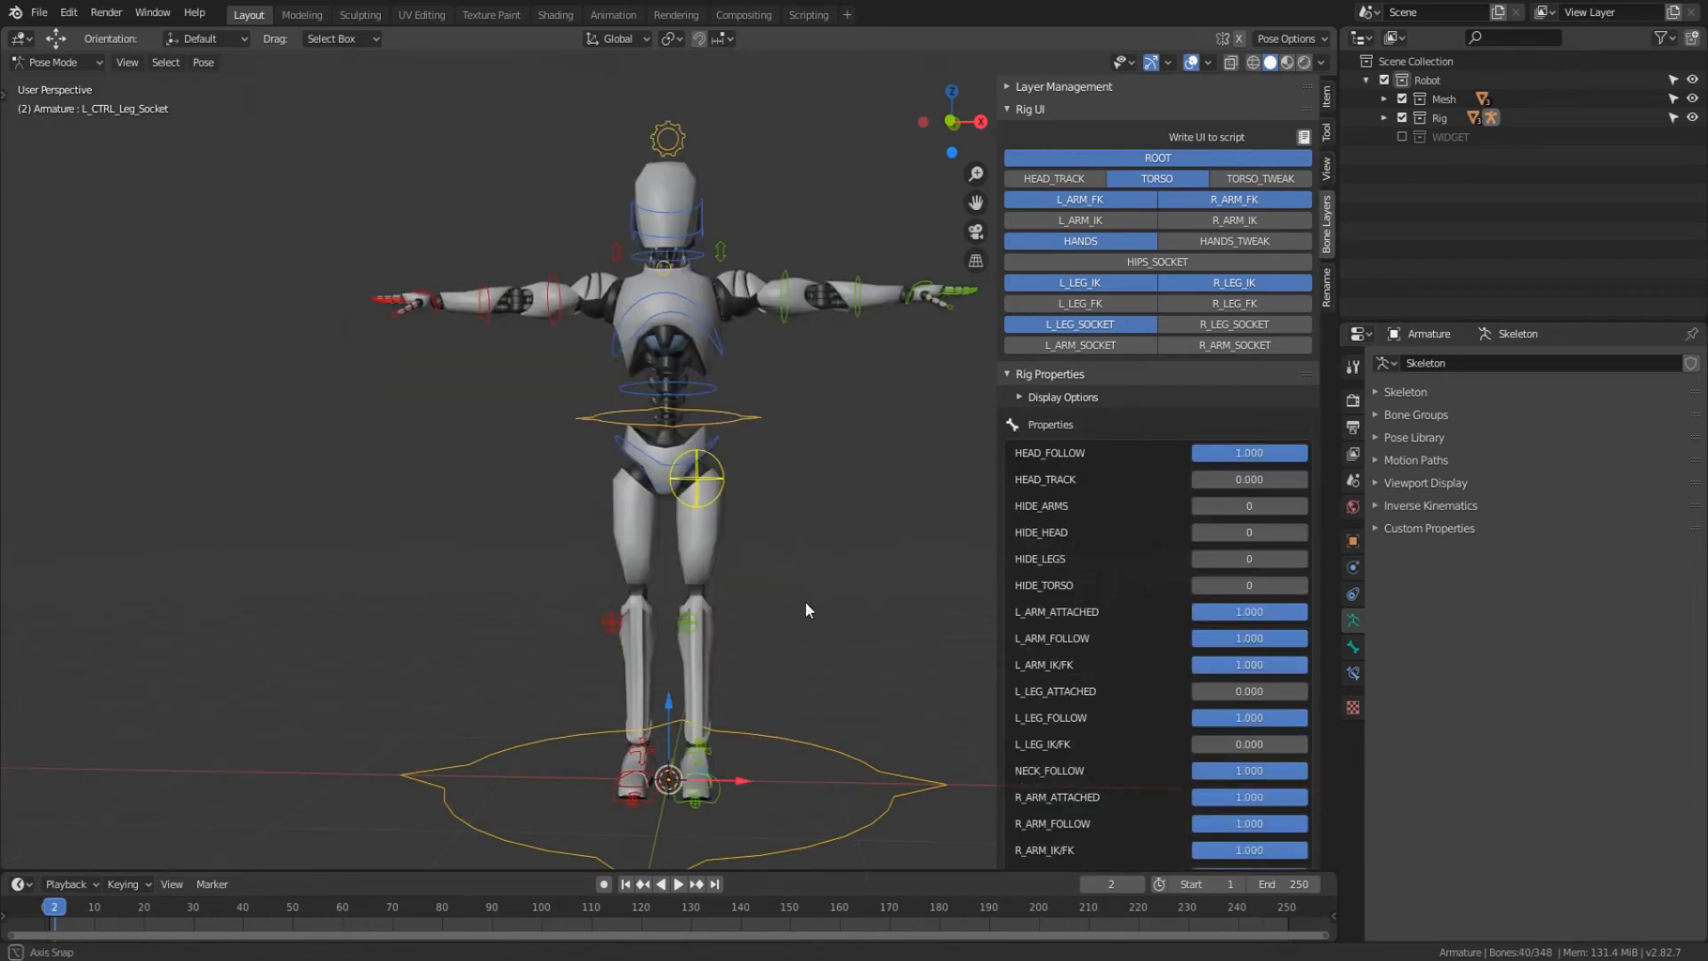
middle_drag(804, 601, 722, 484)
click(722, 482)
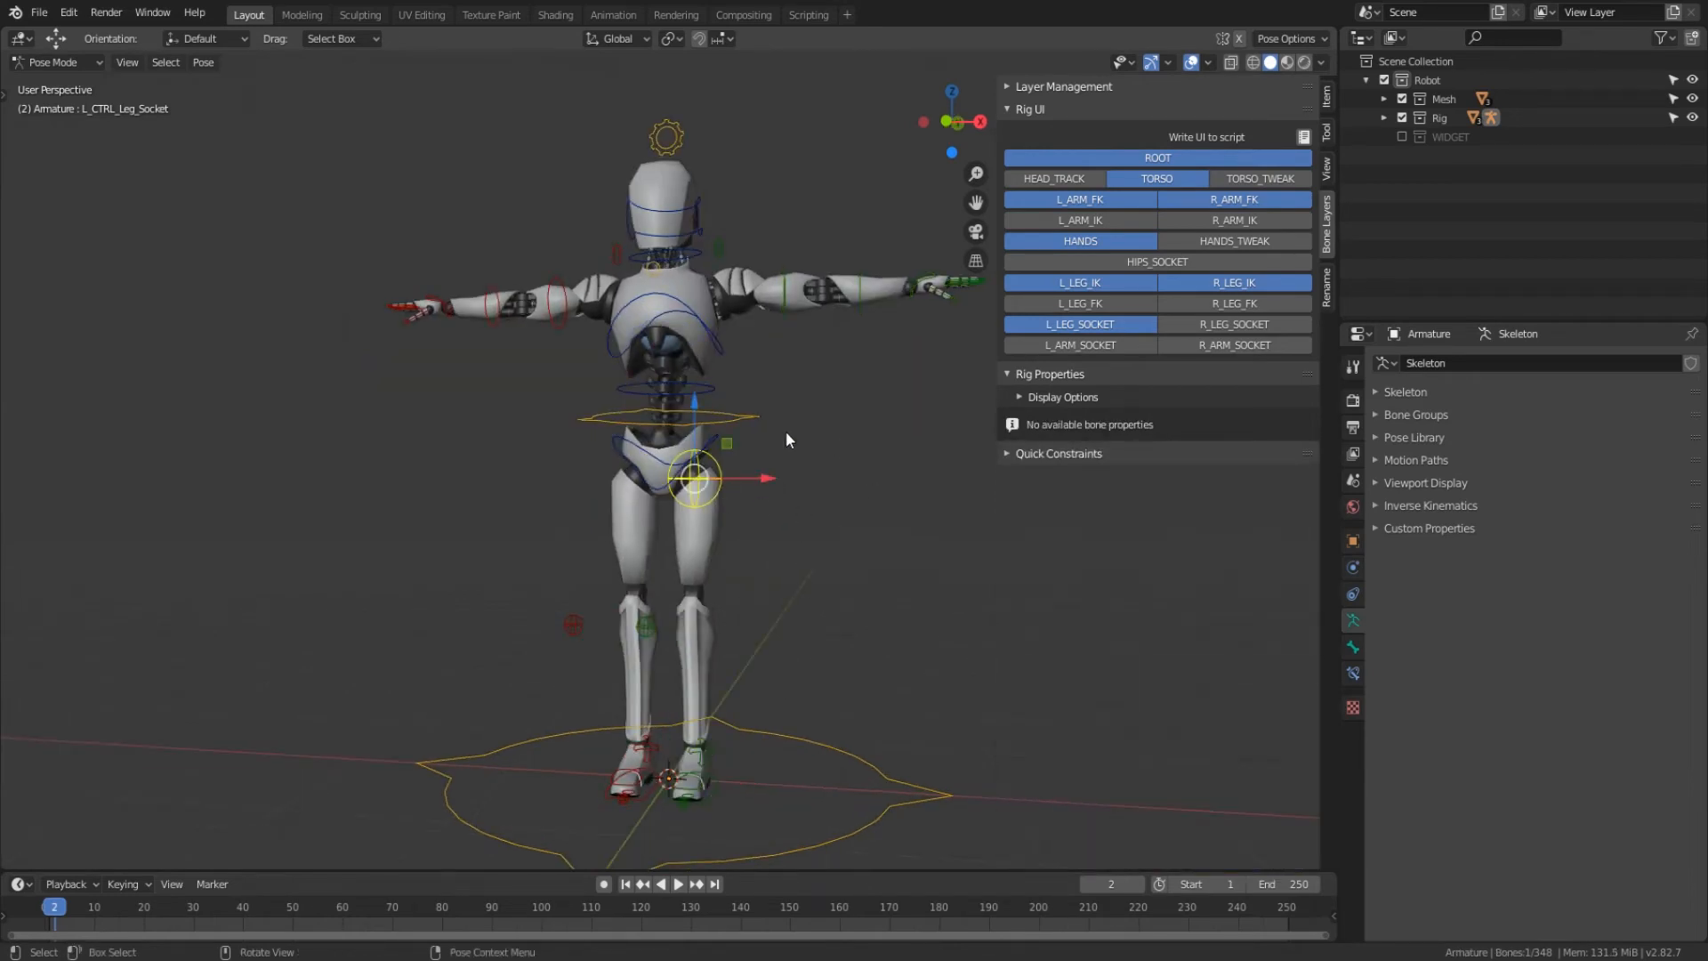
- Select the properties control above the head and set L_LEG_IK/FK to 1.000
click(676, 139)
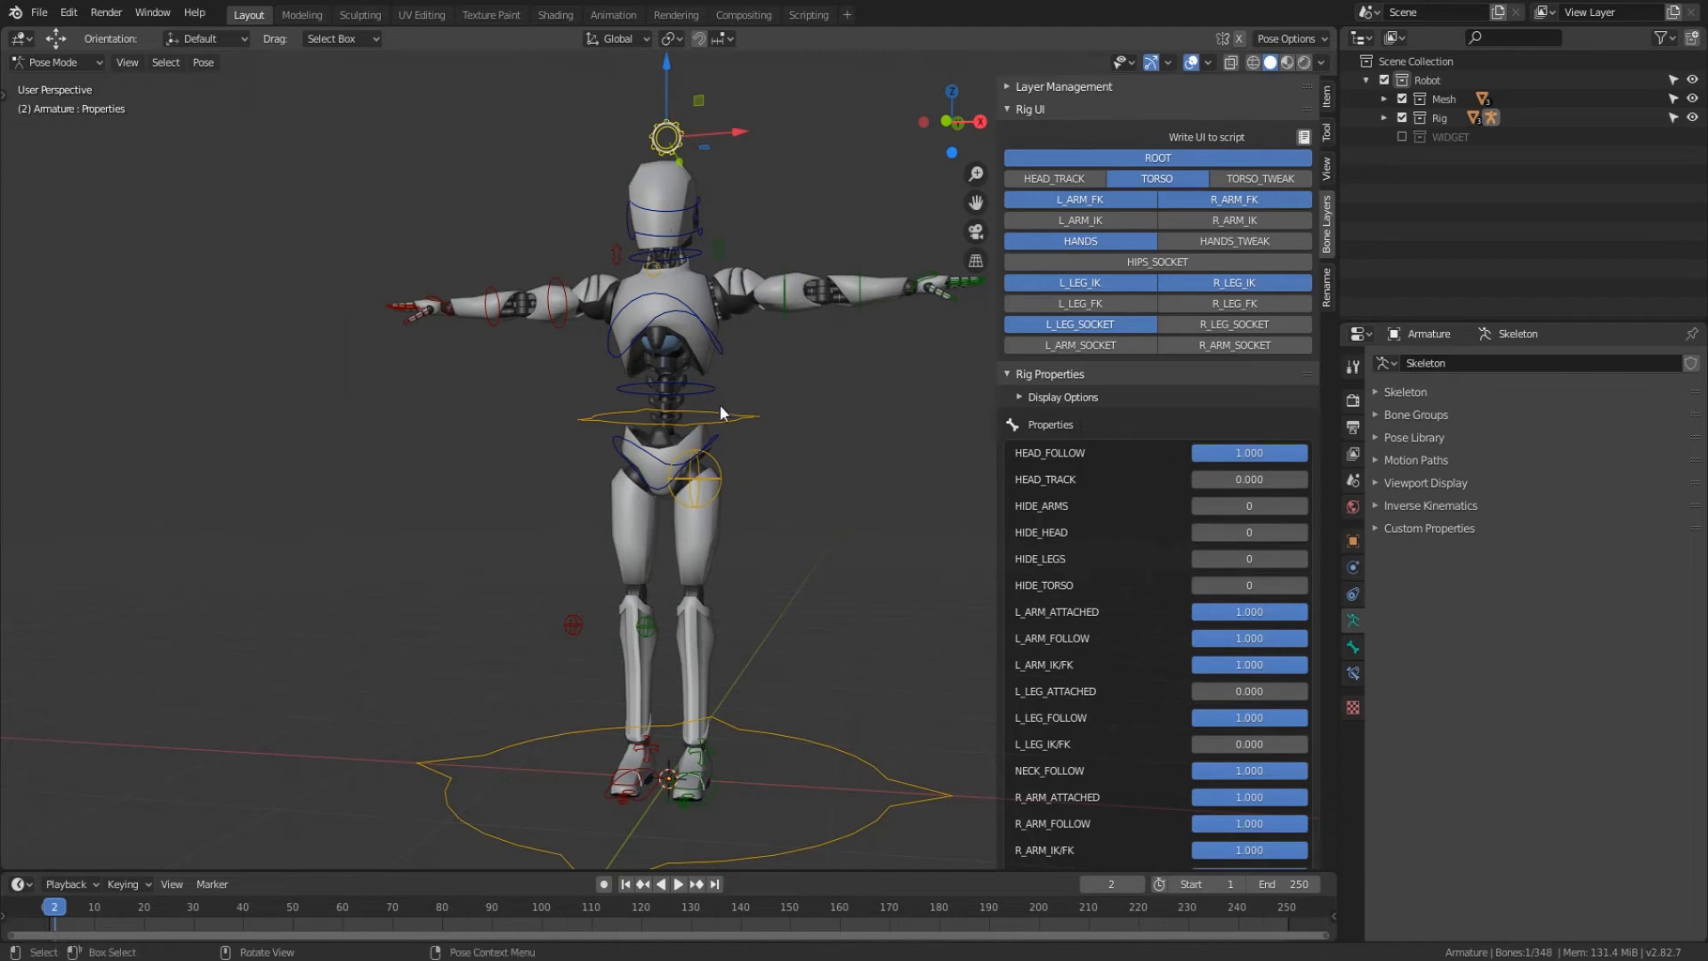
scroll(1176, 739, down, 4)
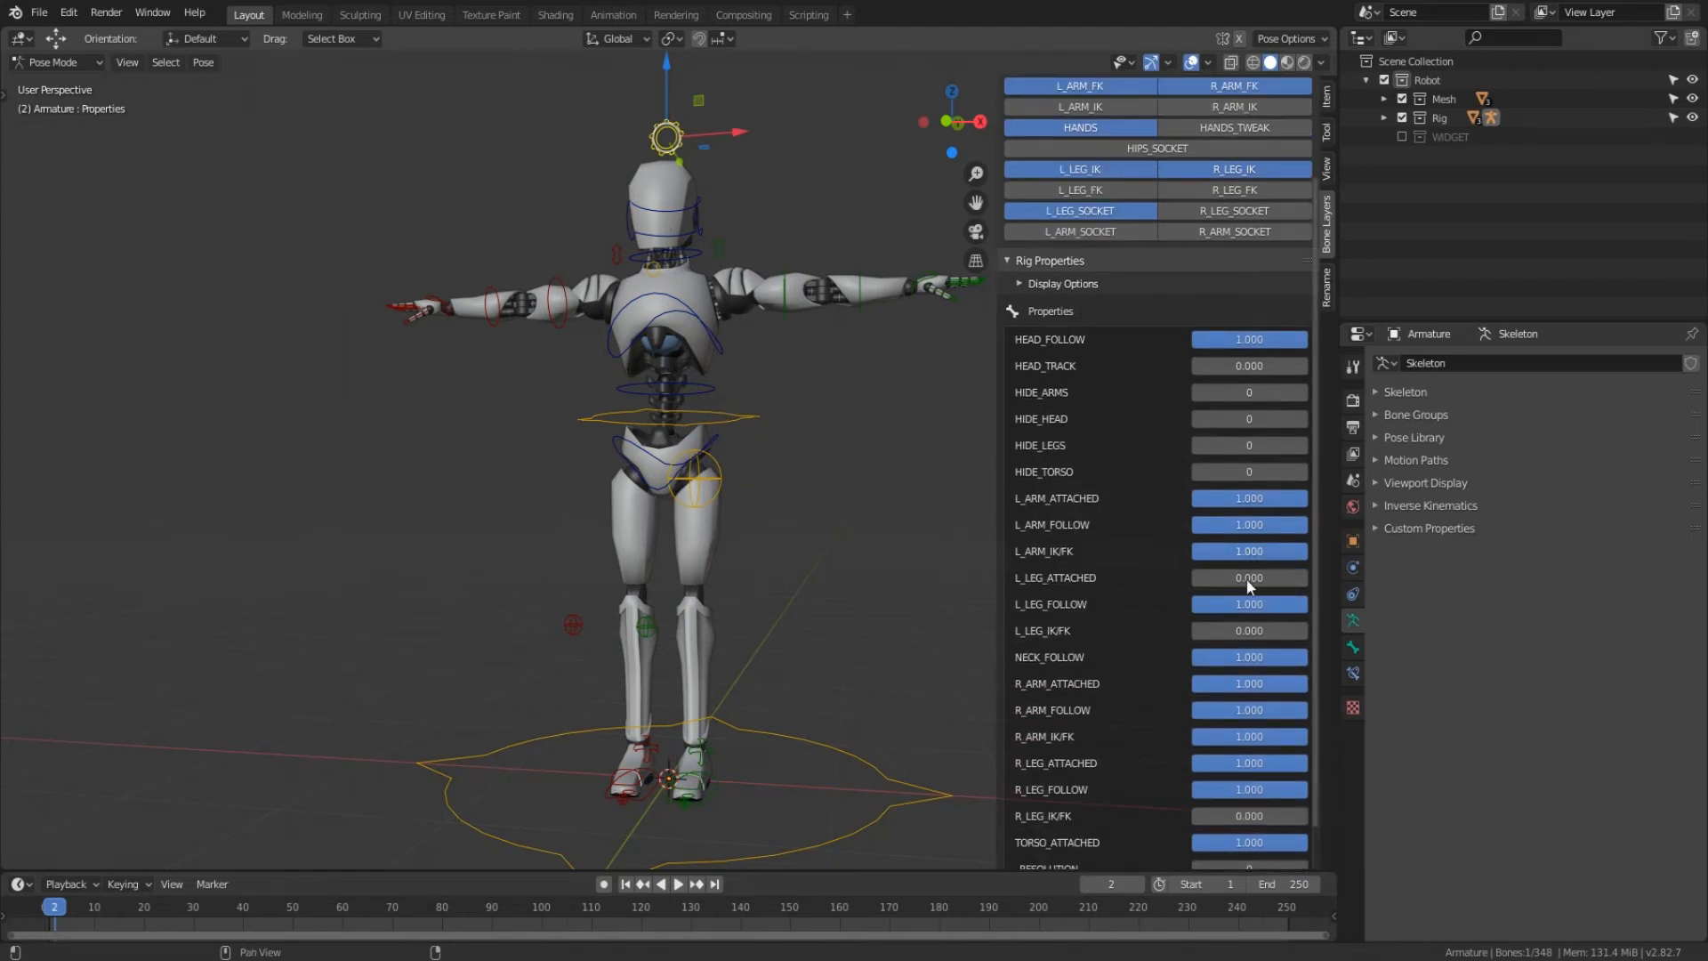
drag(1226, 634, 1303, 633)
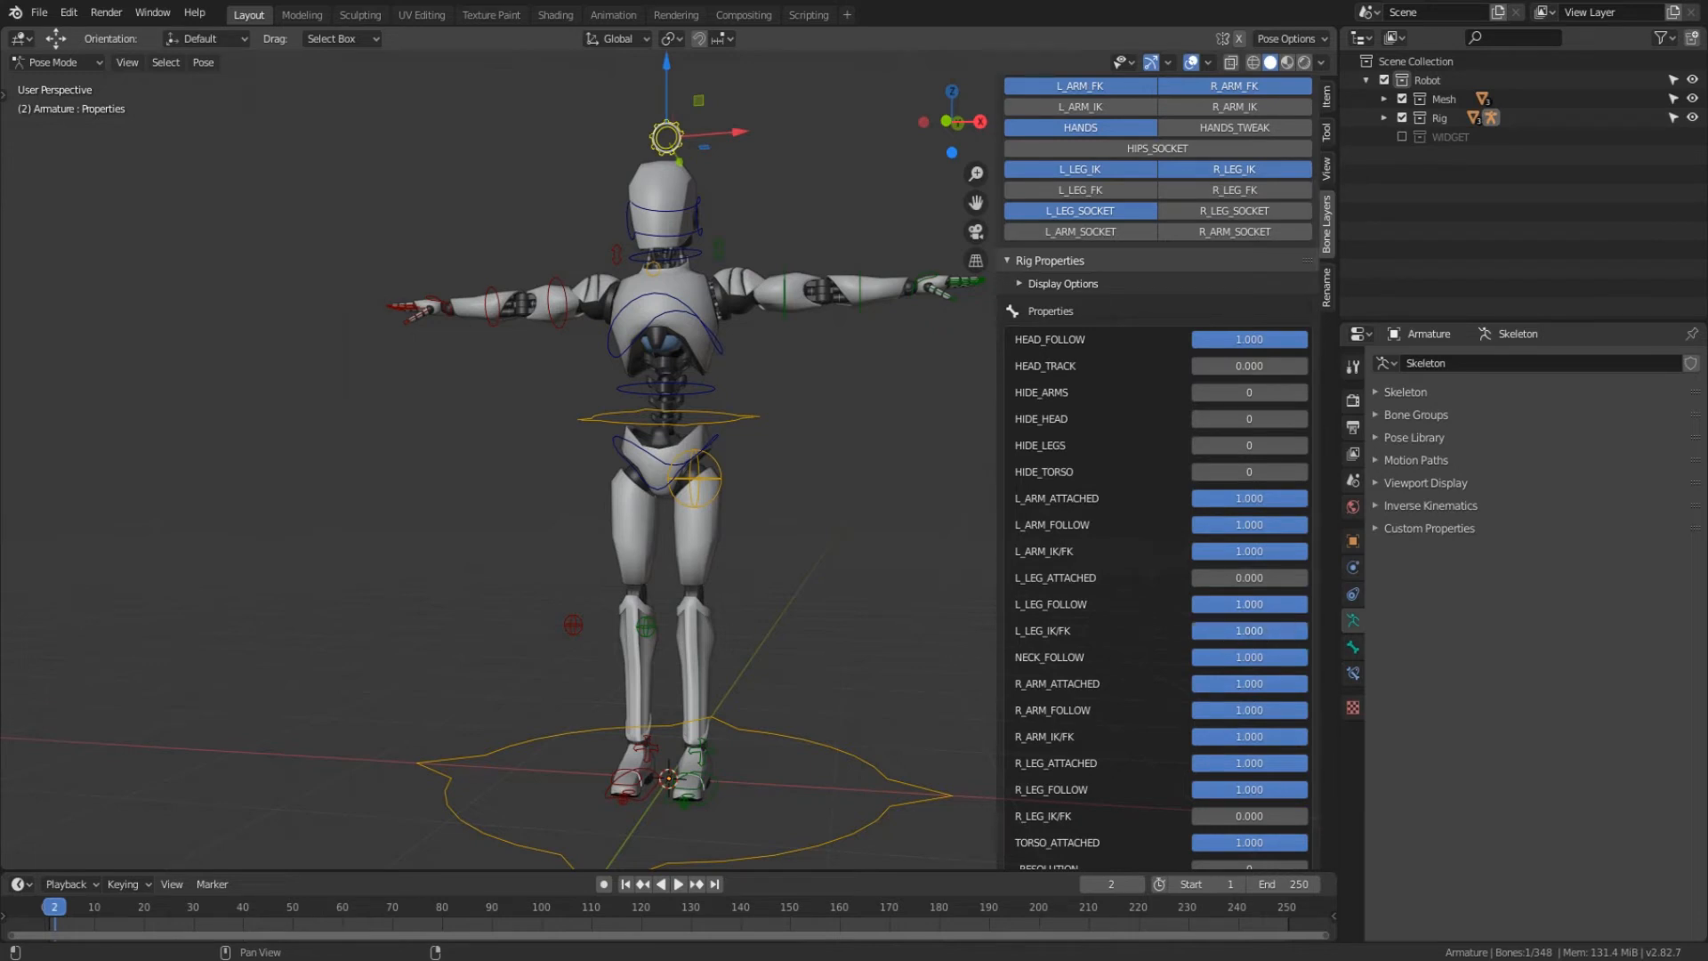
- Show the L_LEG_FK control layer together with L_LEG_SOCKET and select the left thigh FK control
click(1112, 190)
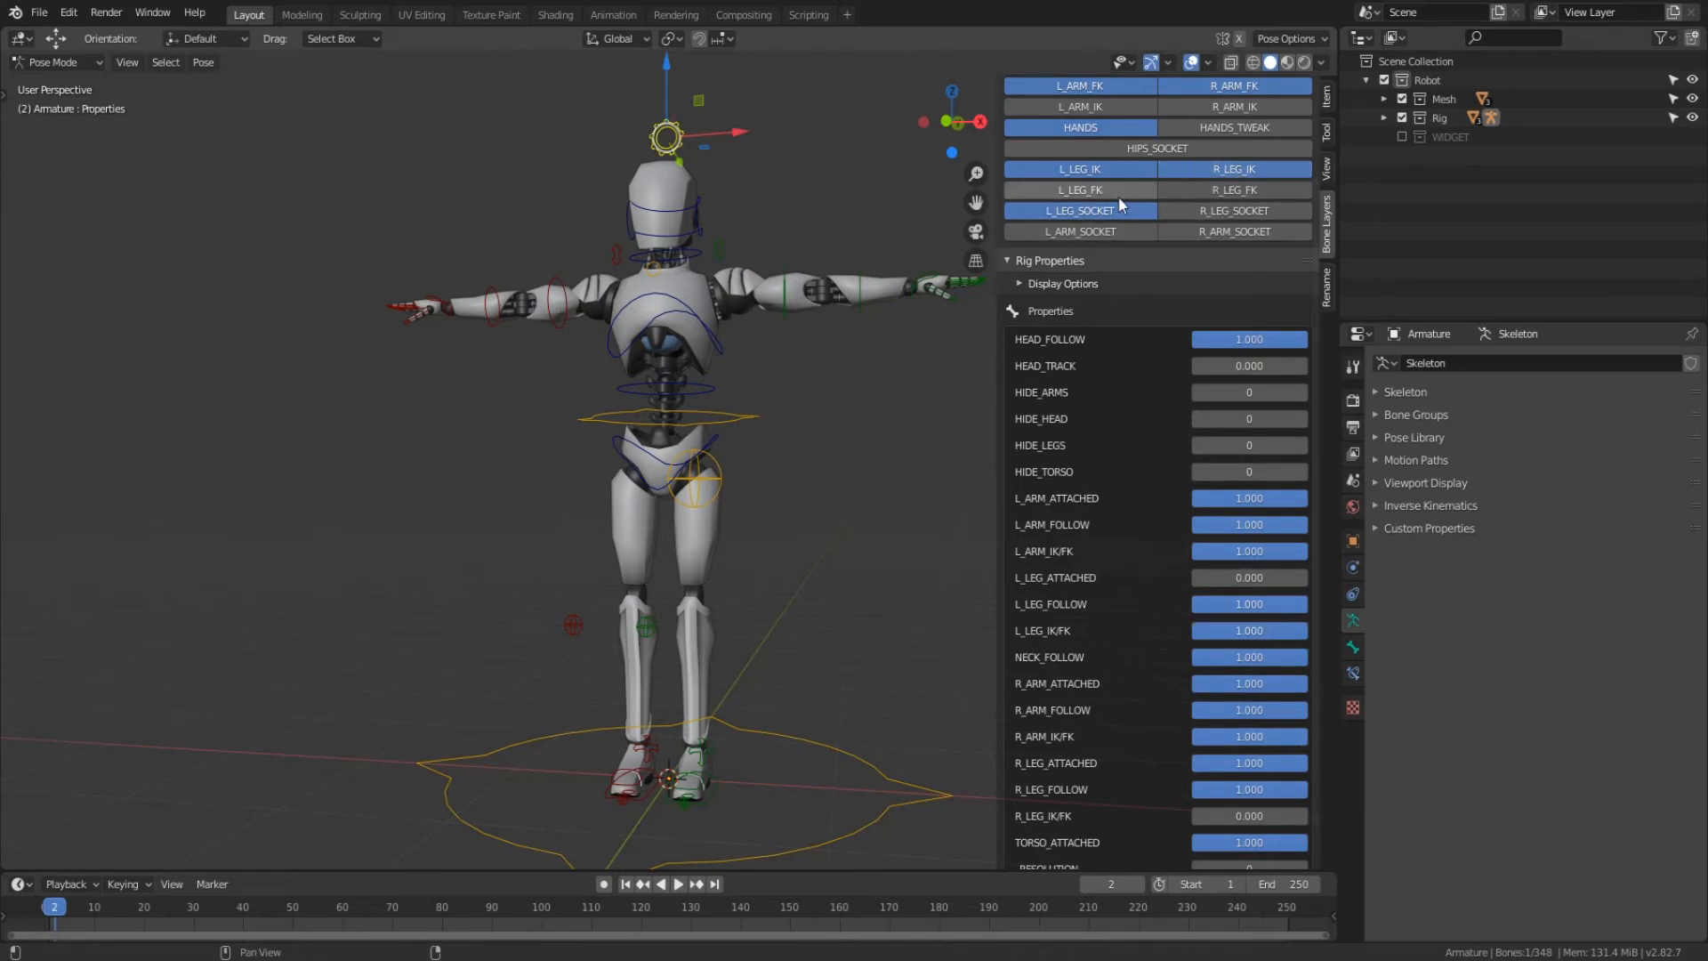
click(1113, 210)
click(717, 476)
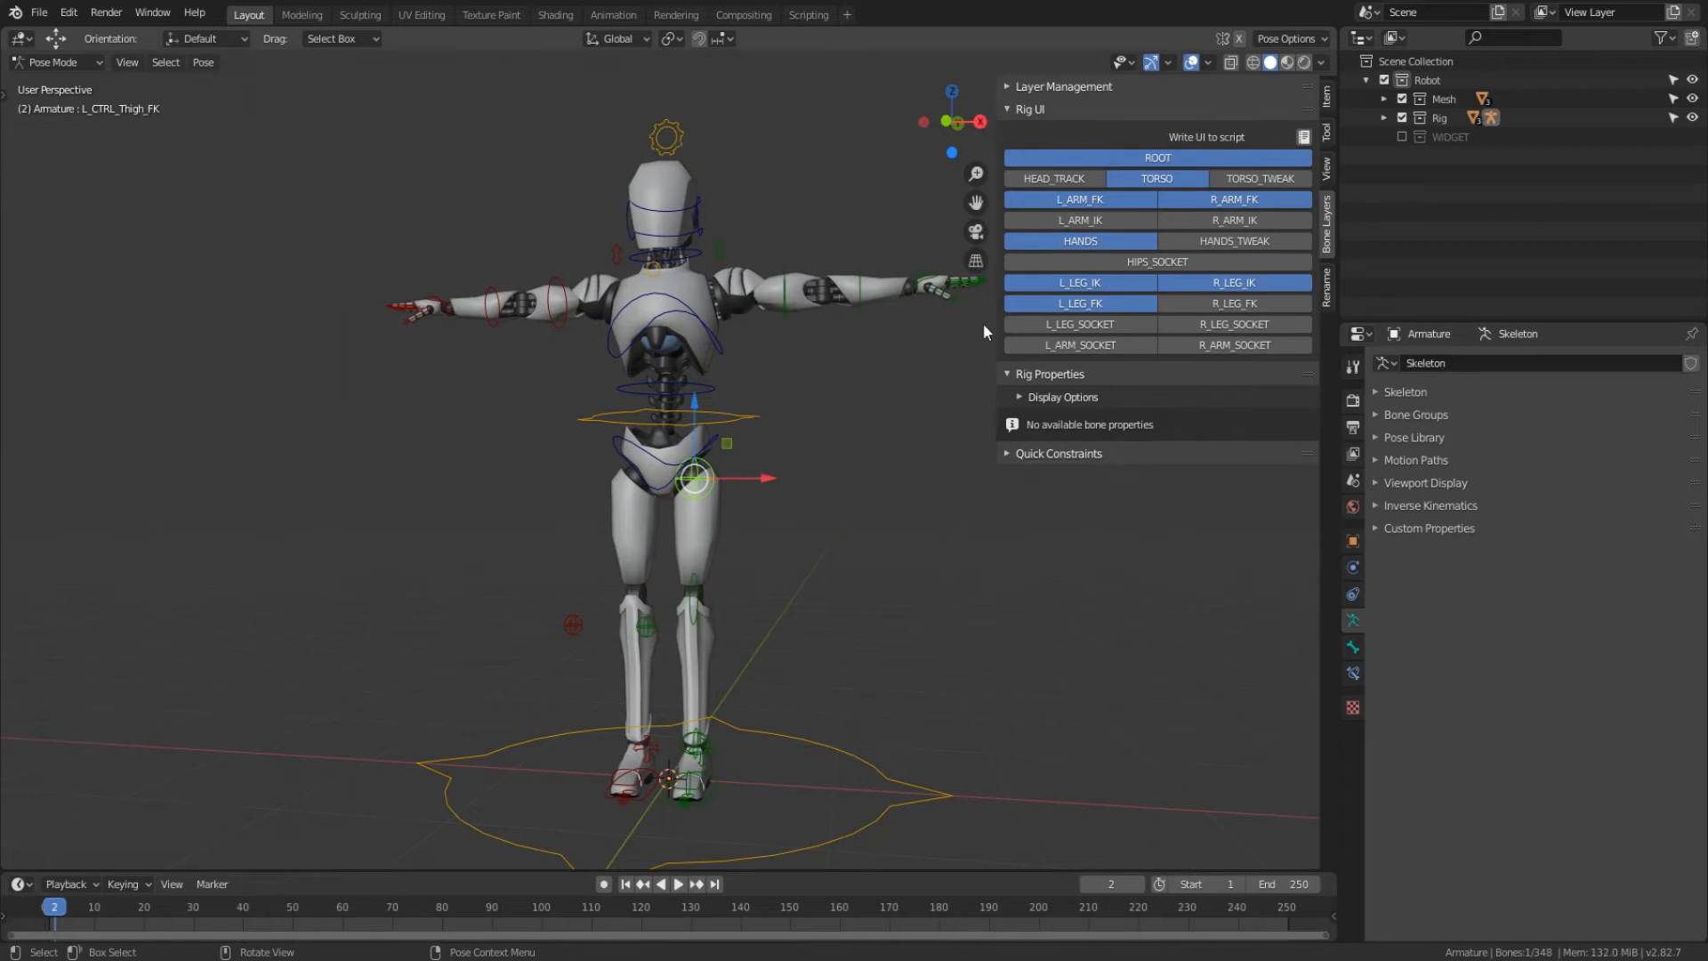
click(1081, 325)
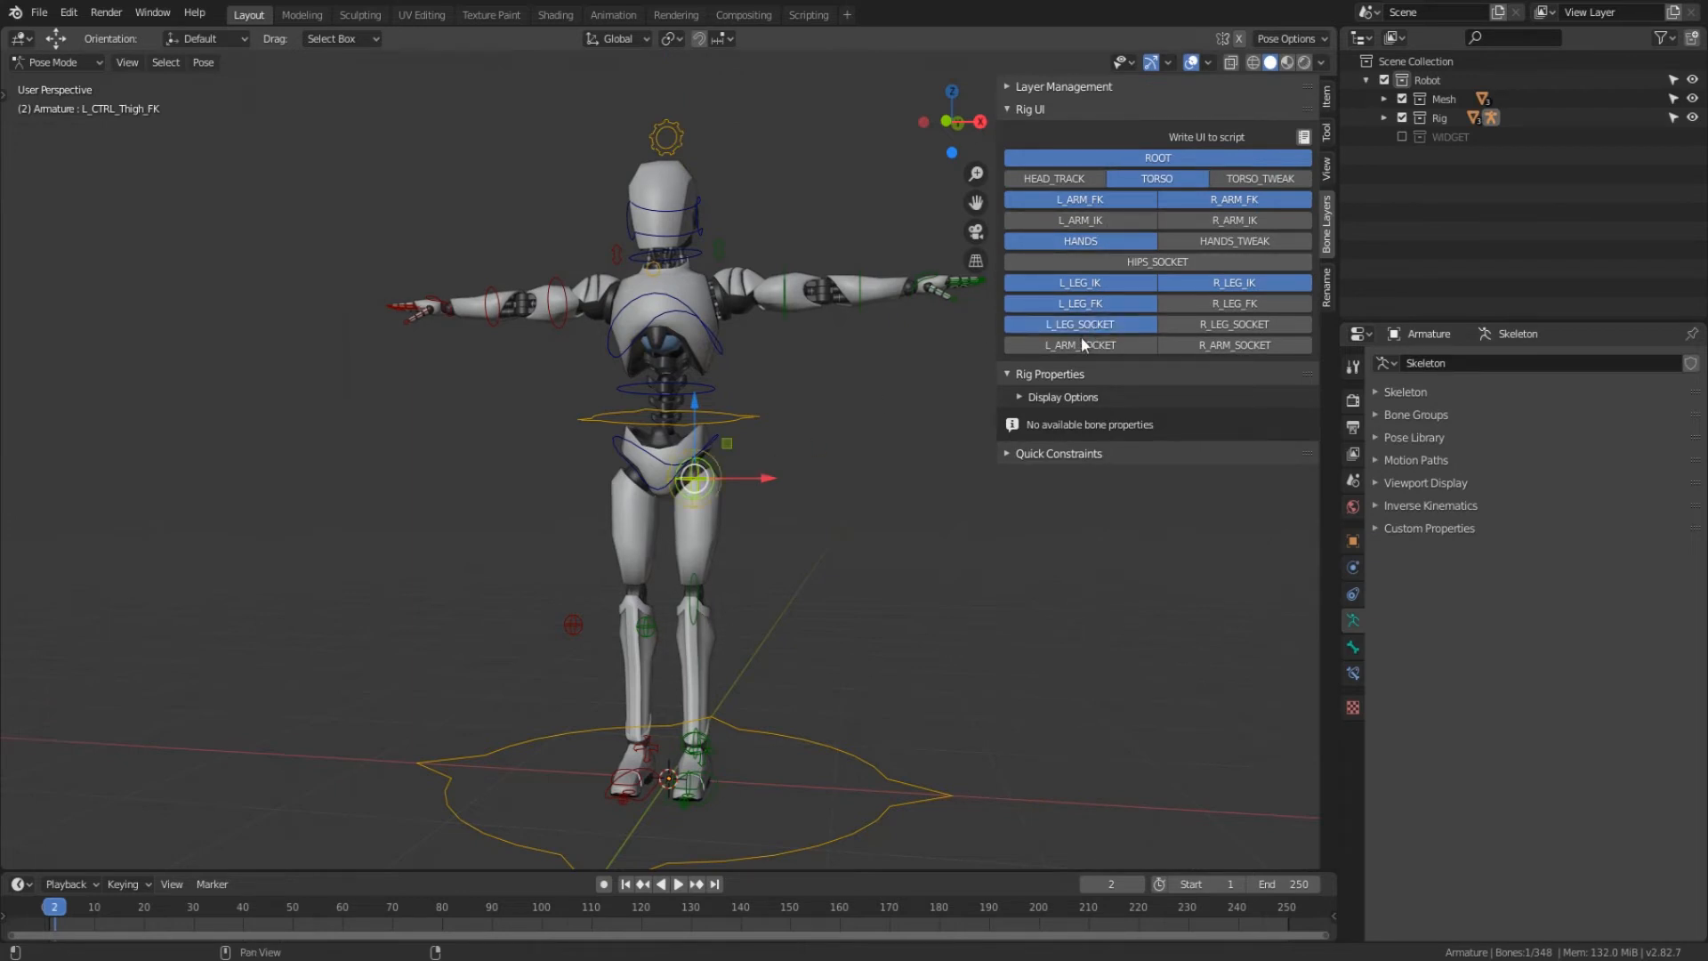
- Try moving the left leg socket control away from the hip about 0.561 m along global X
click(725, 502)
click(715, 495)
drag(751, 479, 842, 479)
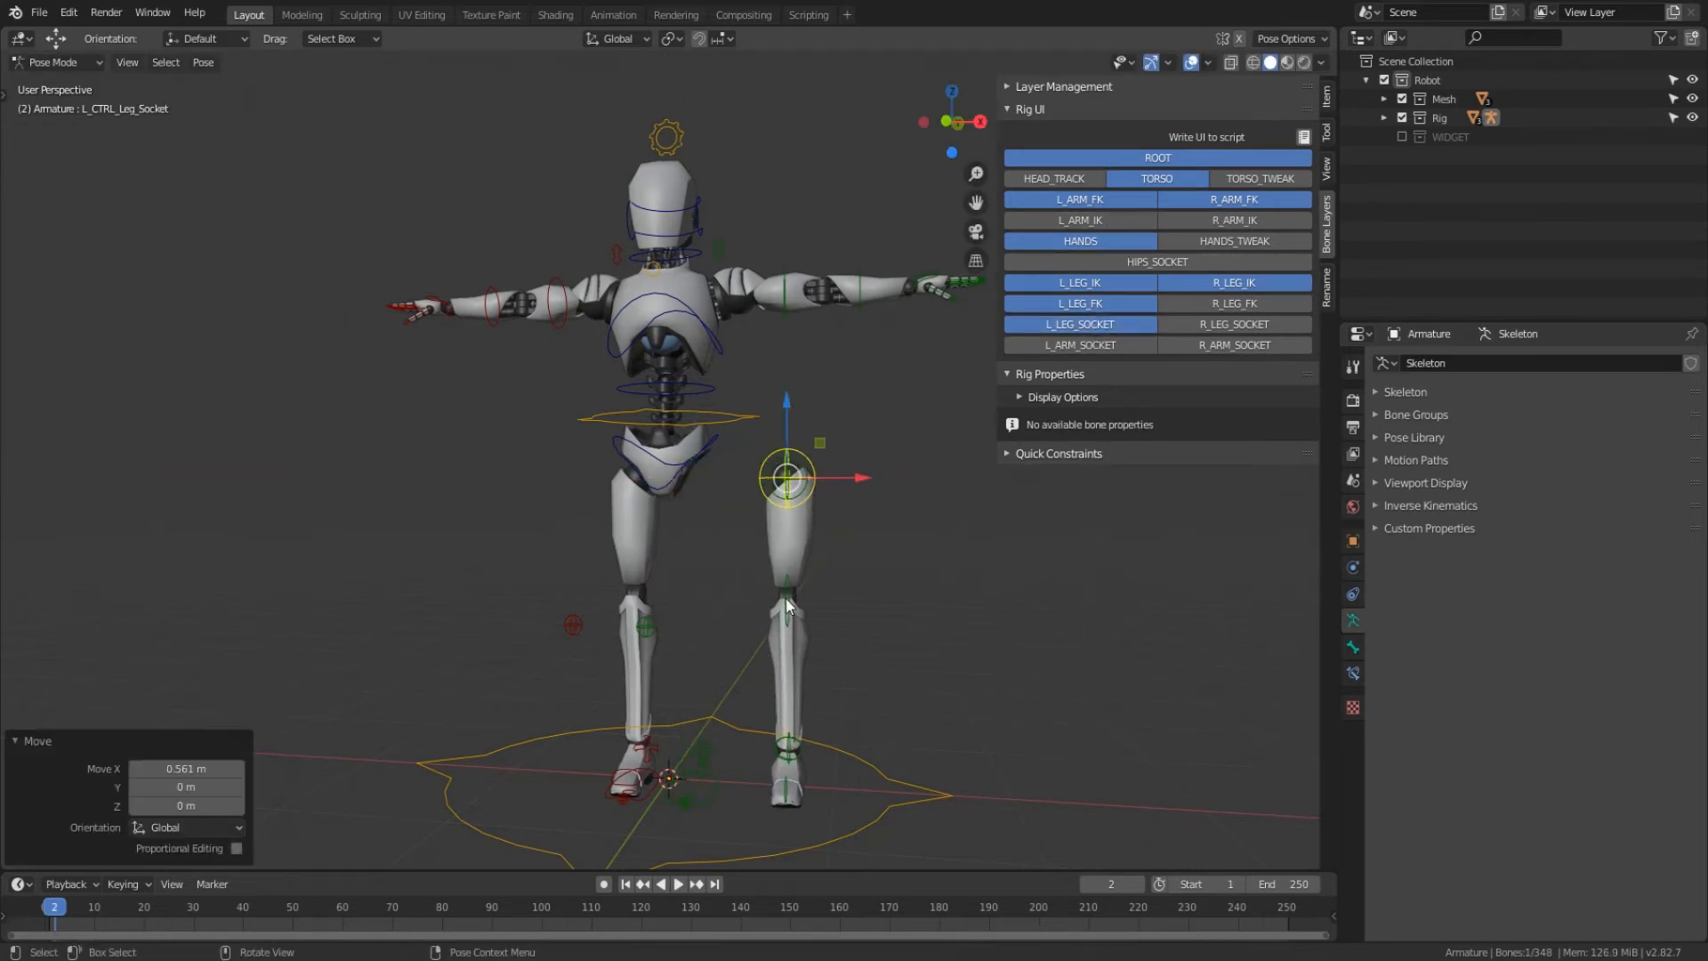
- Try bending the left knee by rotating the left calf FK control about -36° in side view
click(786, 599)
mouse_move(894, 614)
middle_down()
mouse_move(804, 620)
mouse_move(819, 683)
mouse_move(880, 614)
middle_up()
key(r)
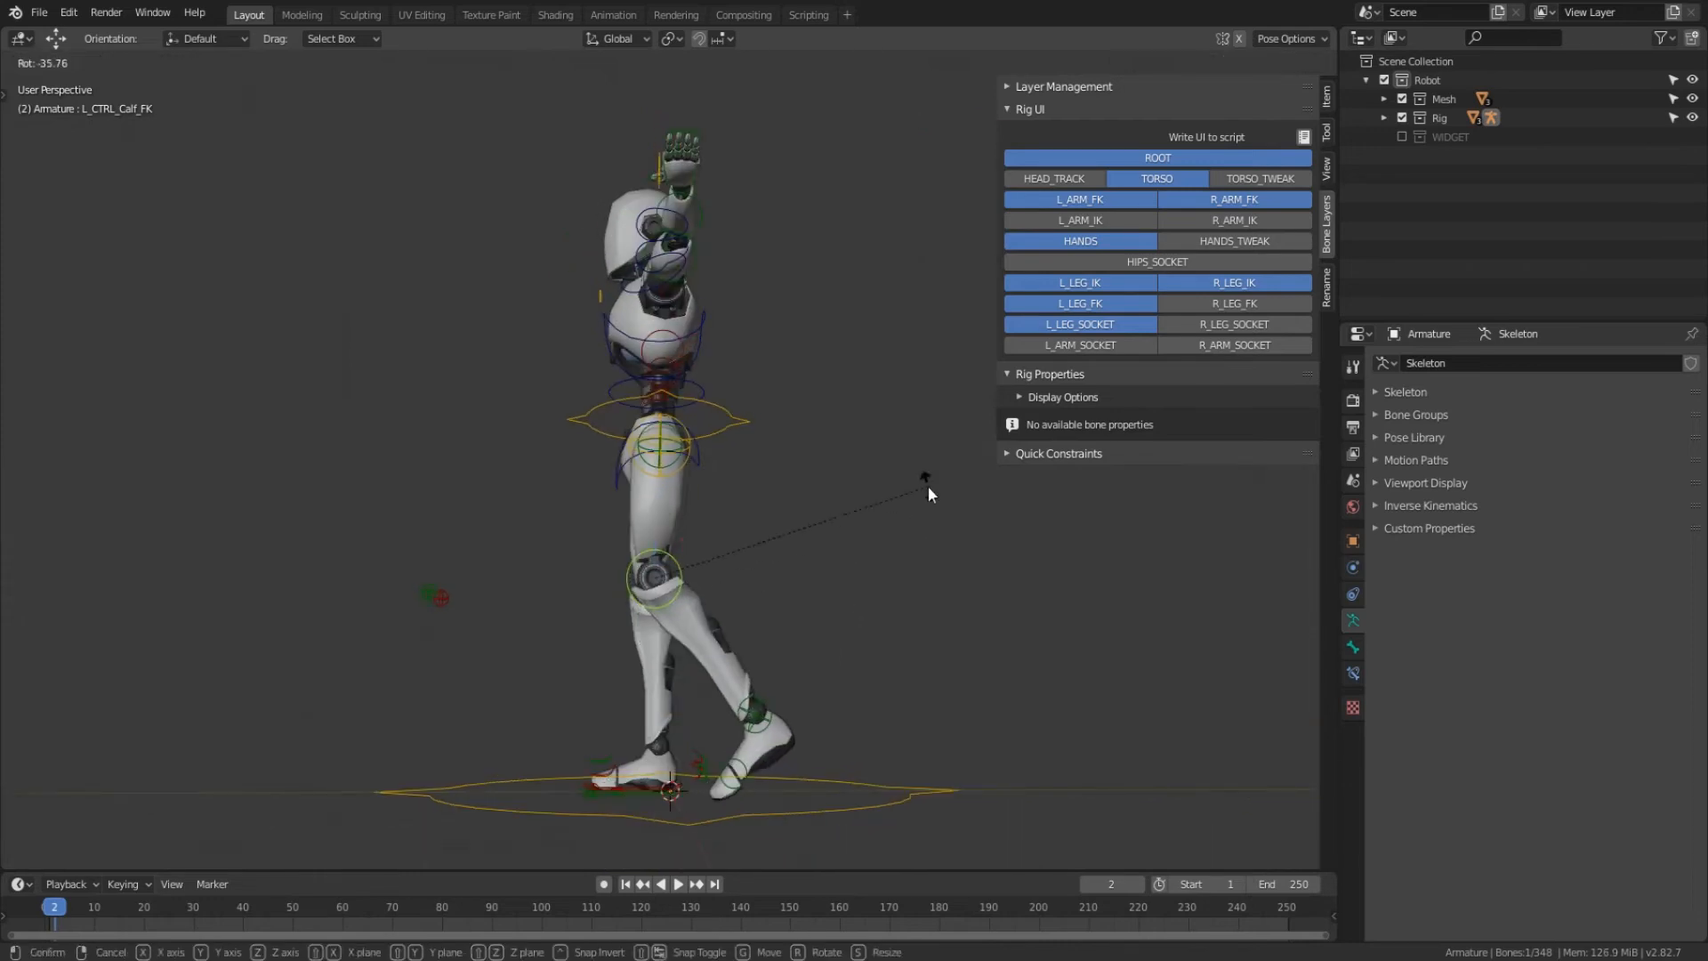
click(926, 485)
- Try rotating the left leg socket control about -78° and lowering it about 1.46 m along Z
click(674, 474)
middle_drag(676, 475, 861, 497)
key(r)
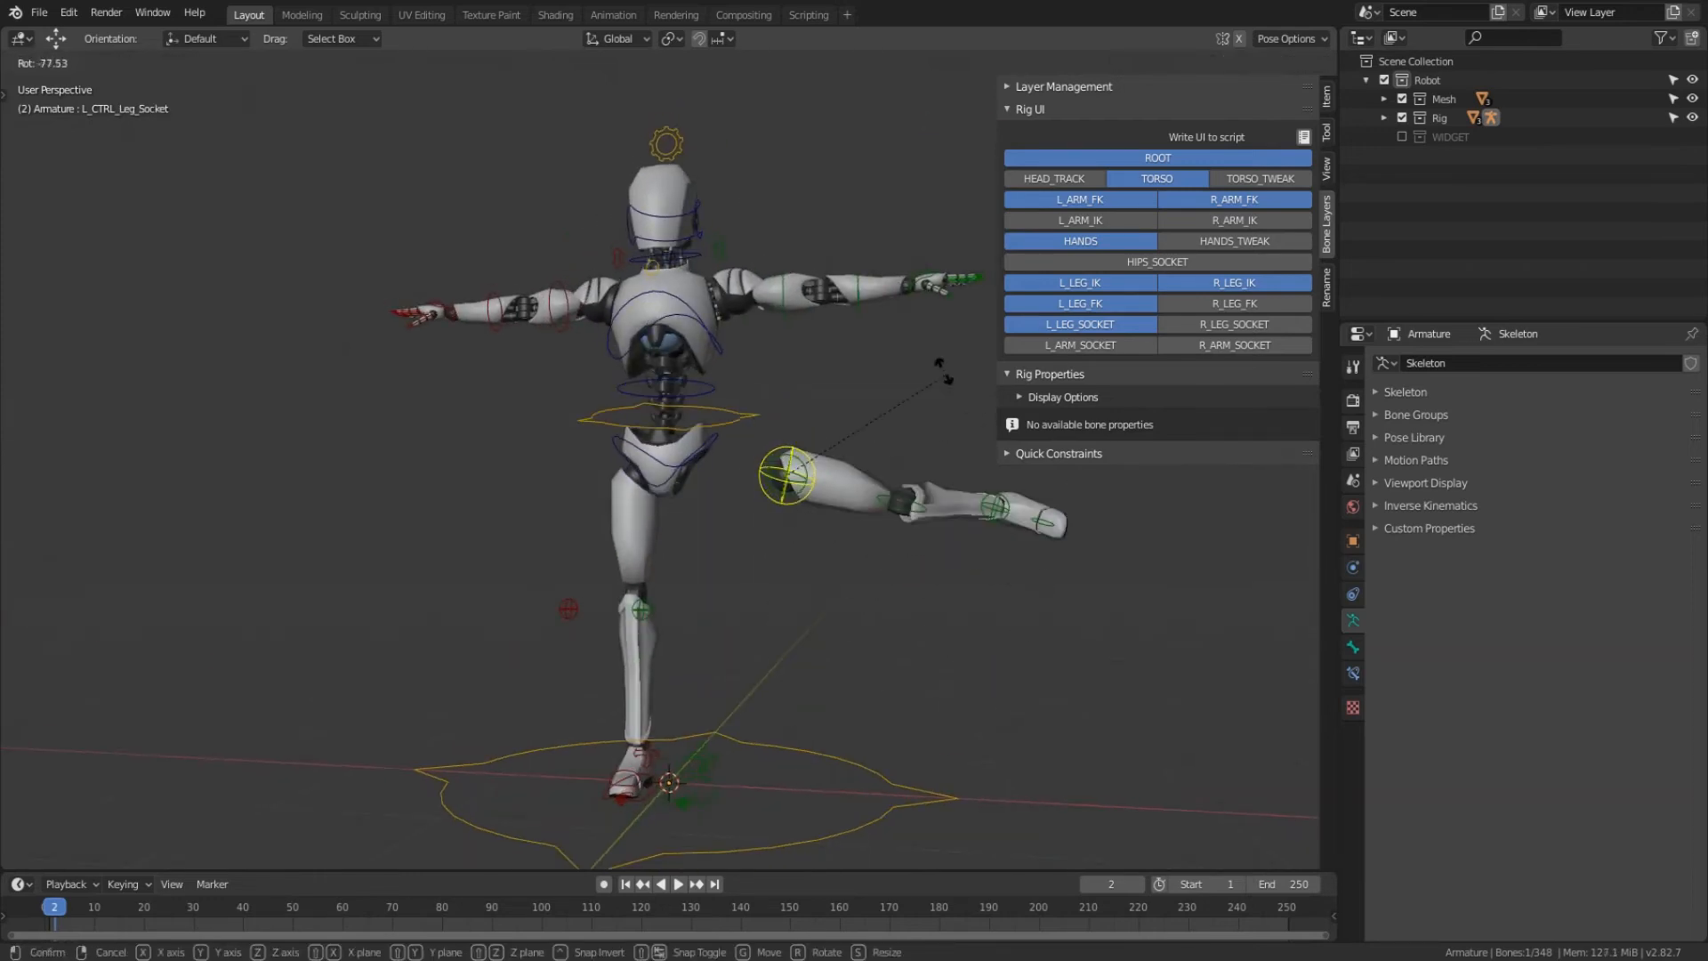
click(926, 358)
drag(789, 396, 760, 652)
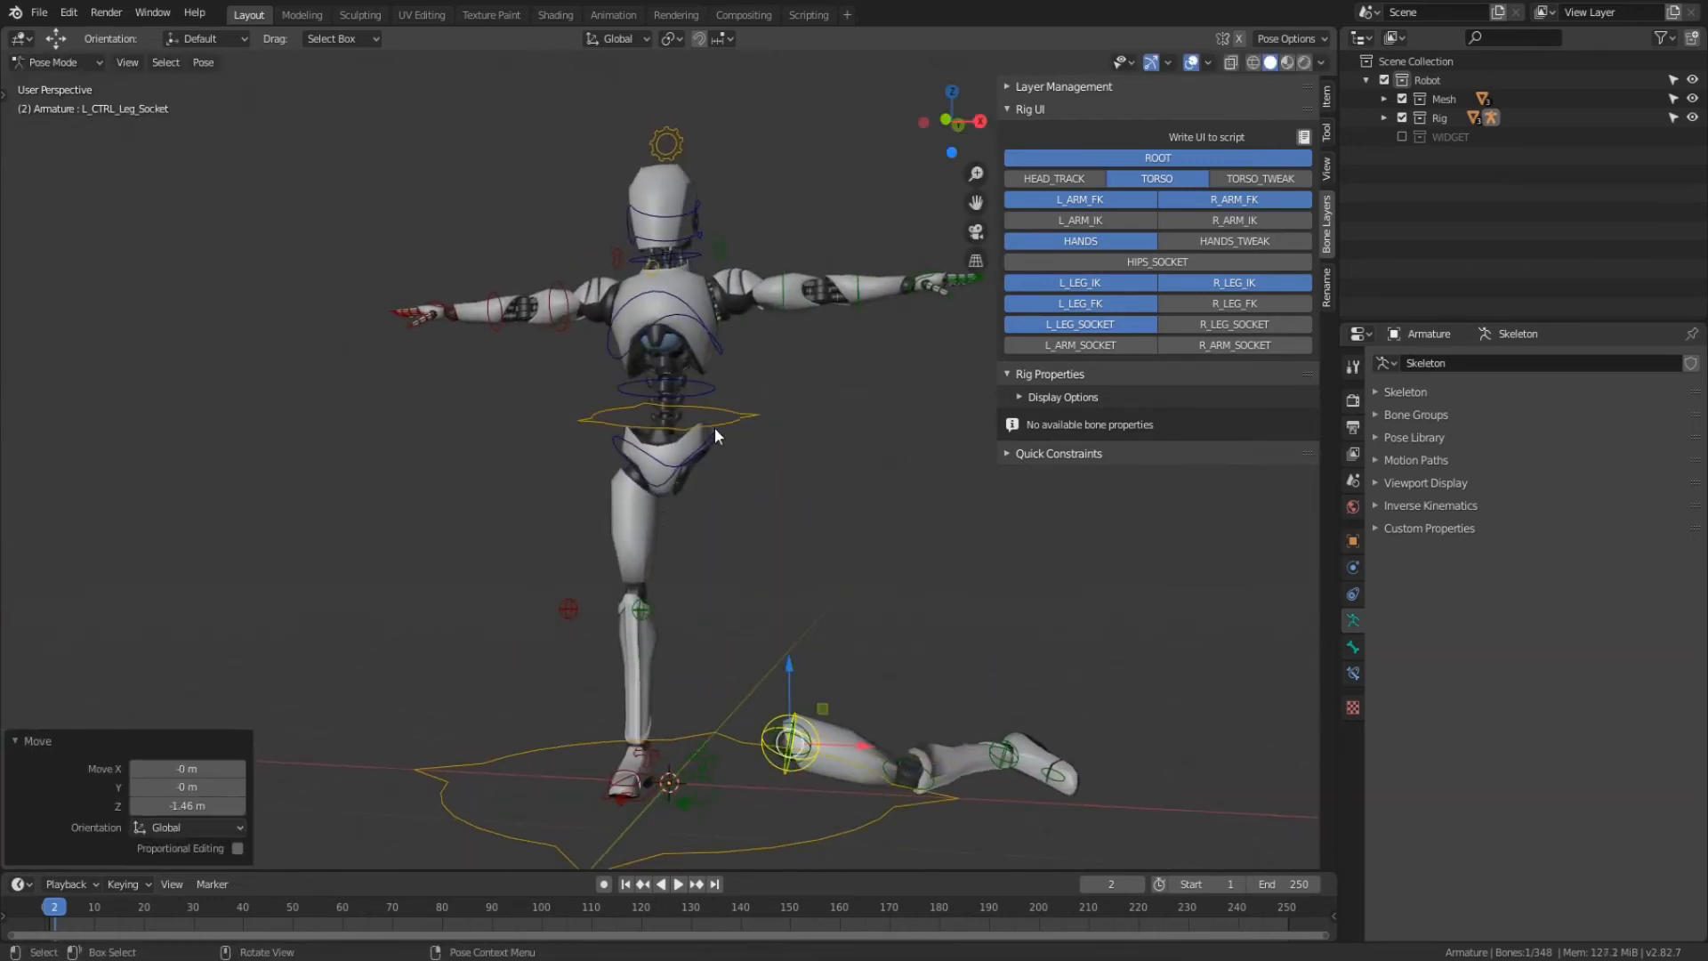
- Try moving the torso control down along Z while the left leg is detached
mouse_move(713, 427)
middle_down()
mouse_move(775, 462)
mouse_move(738, 436)
middle_up()
click(733, 429)
drag(674, 377, 664, 494)
middle_drag(663, 495, 752, 540)
- Select all visible controls and clear both their rotation and location
key(a)
key(alt+r)
key(alt+g)
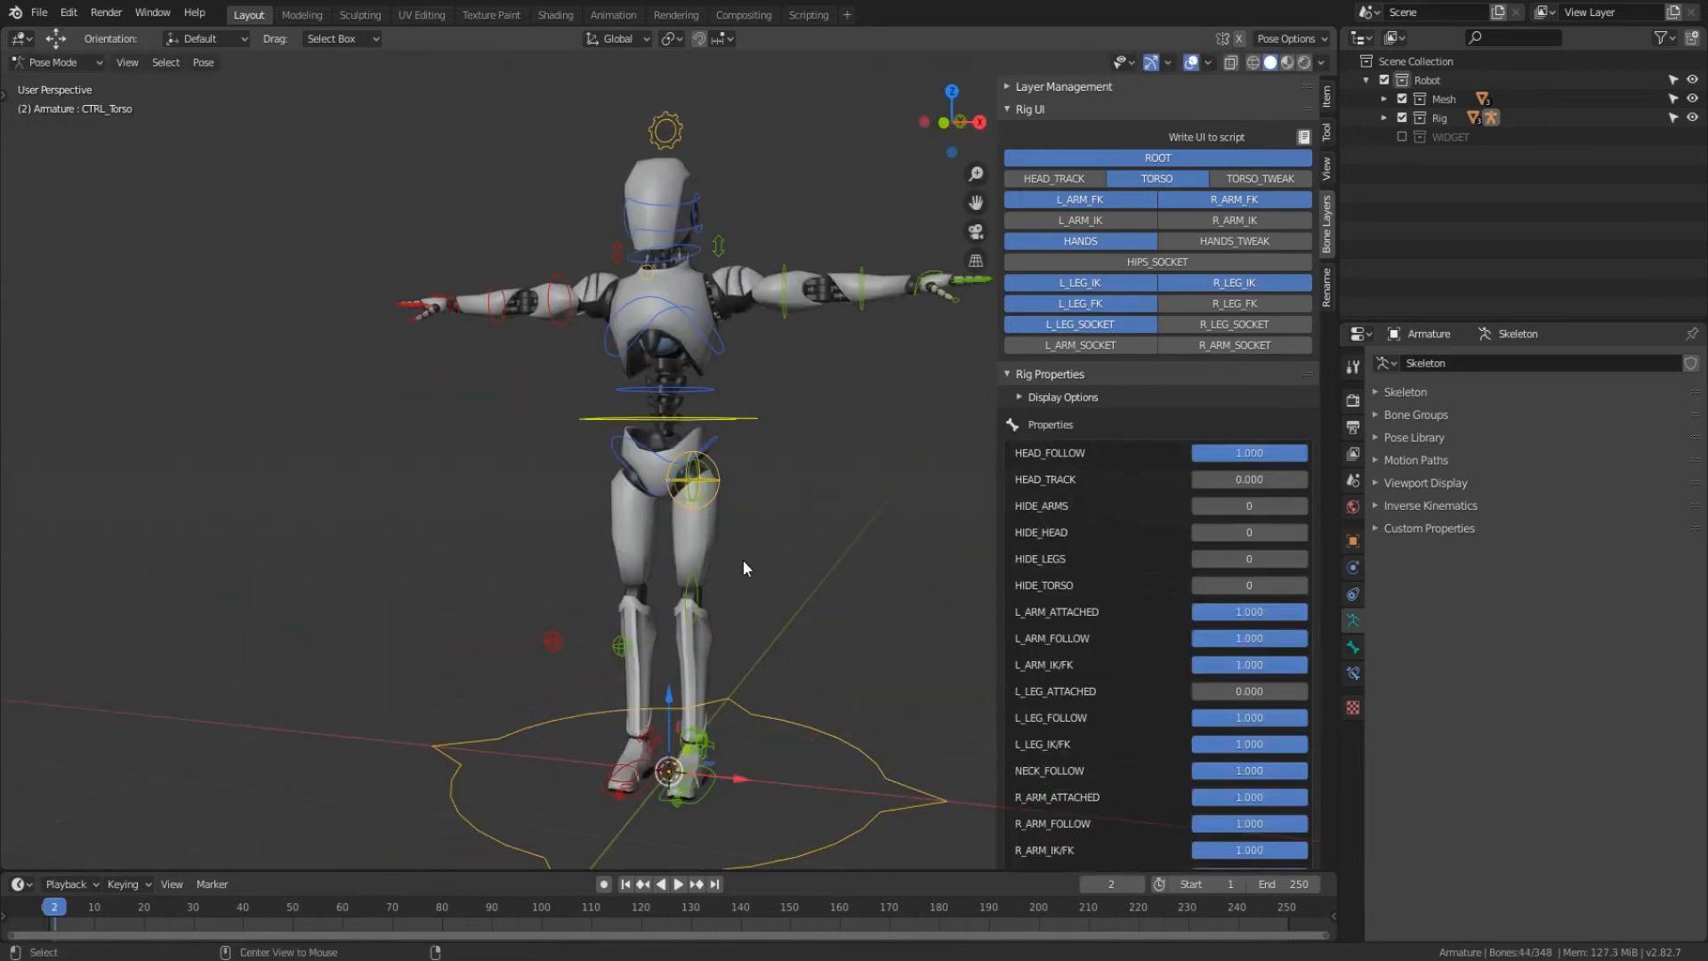
- Hide the L_LEG_SOCKET control layer and set L_LEG_ATTACHED to 1.000 to reattach the left leg
middle_drag(713, 338, 767, 347)
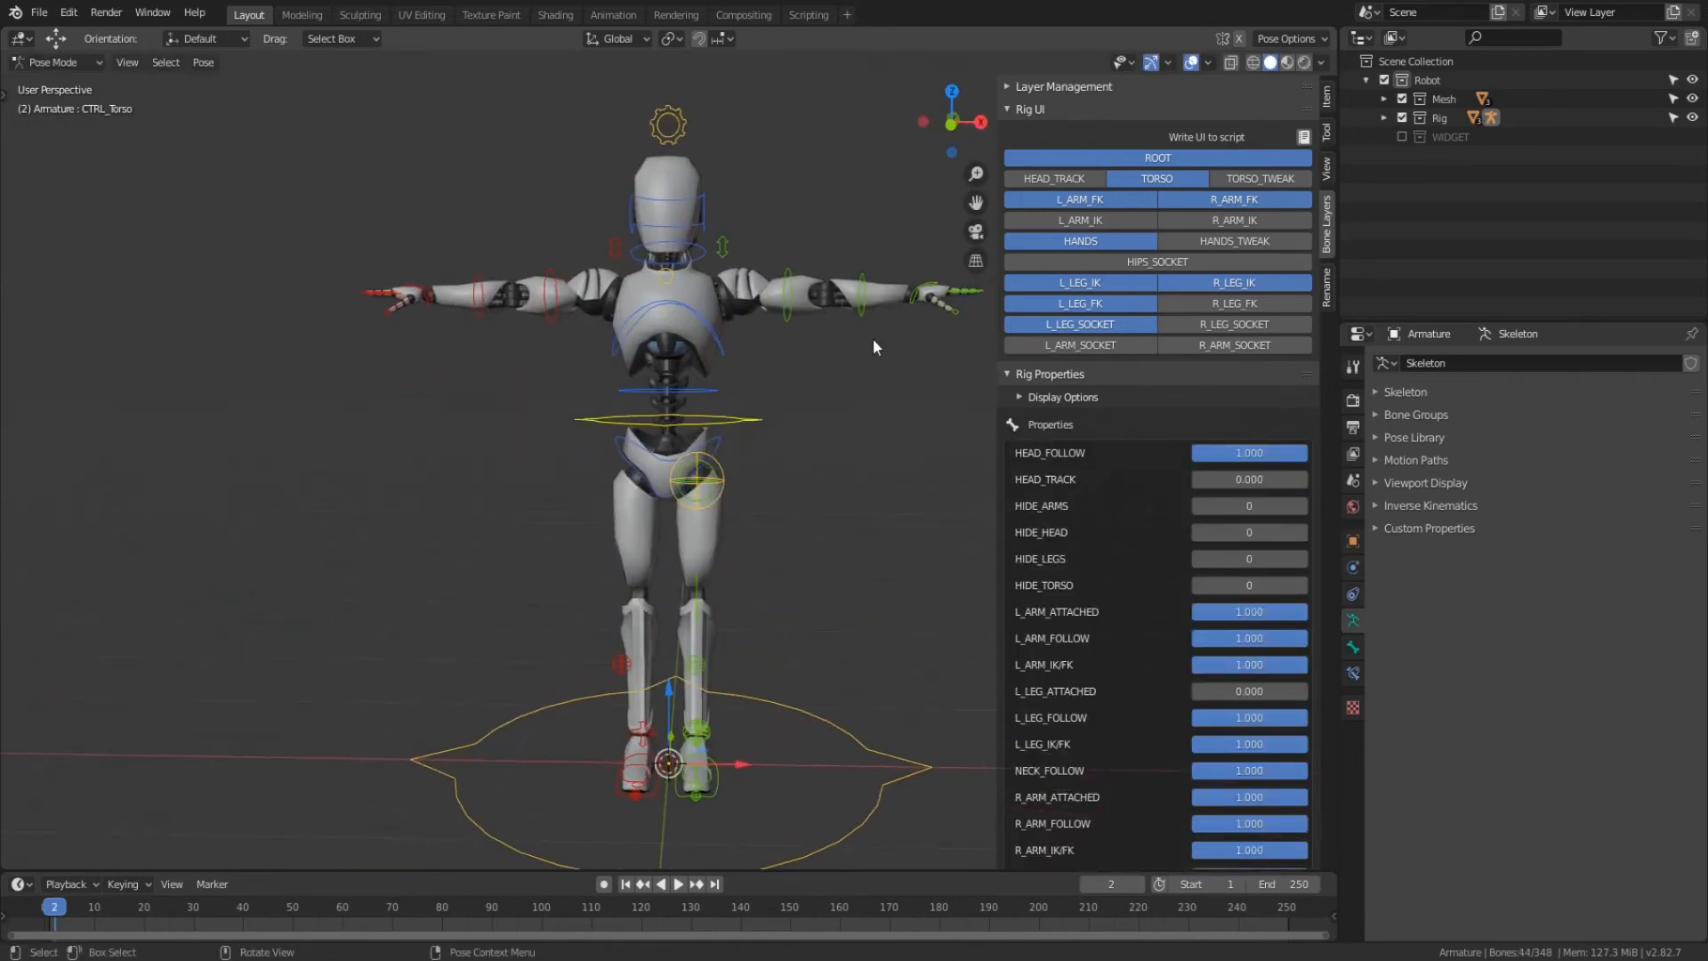
scroll(1137, 643, down, 3)
scroll(836, 515, up, 3)
scroll(821, 513, down, 3)
middle_drag(820, 519, 758, 544)
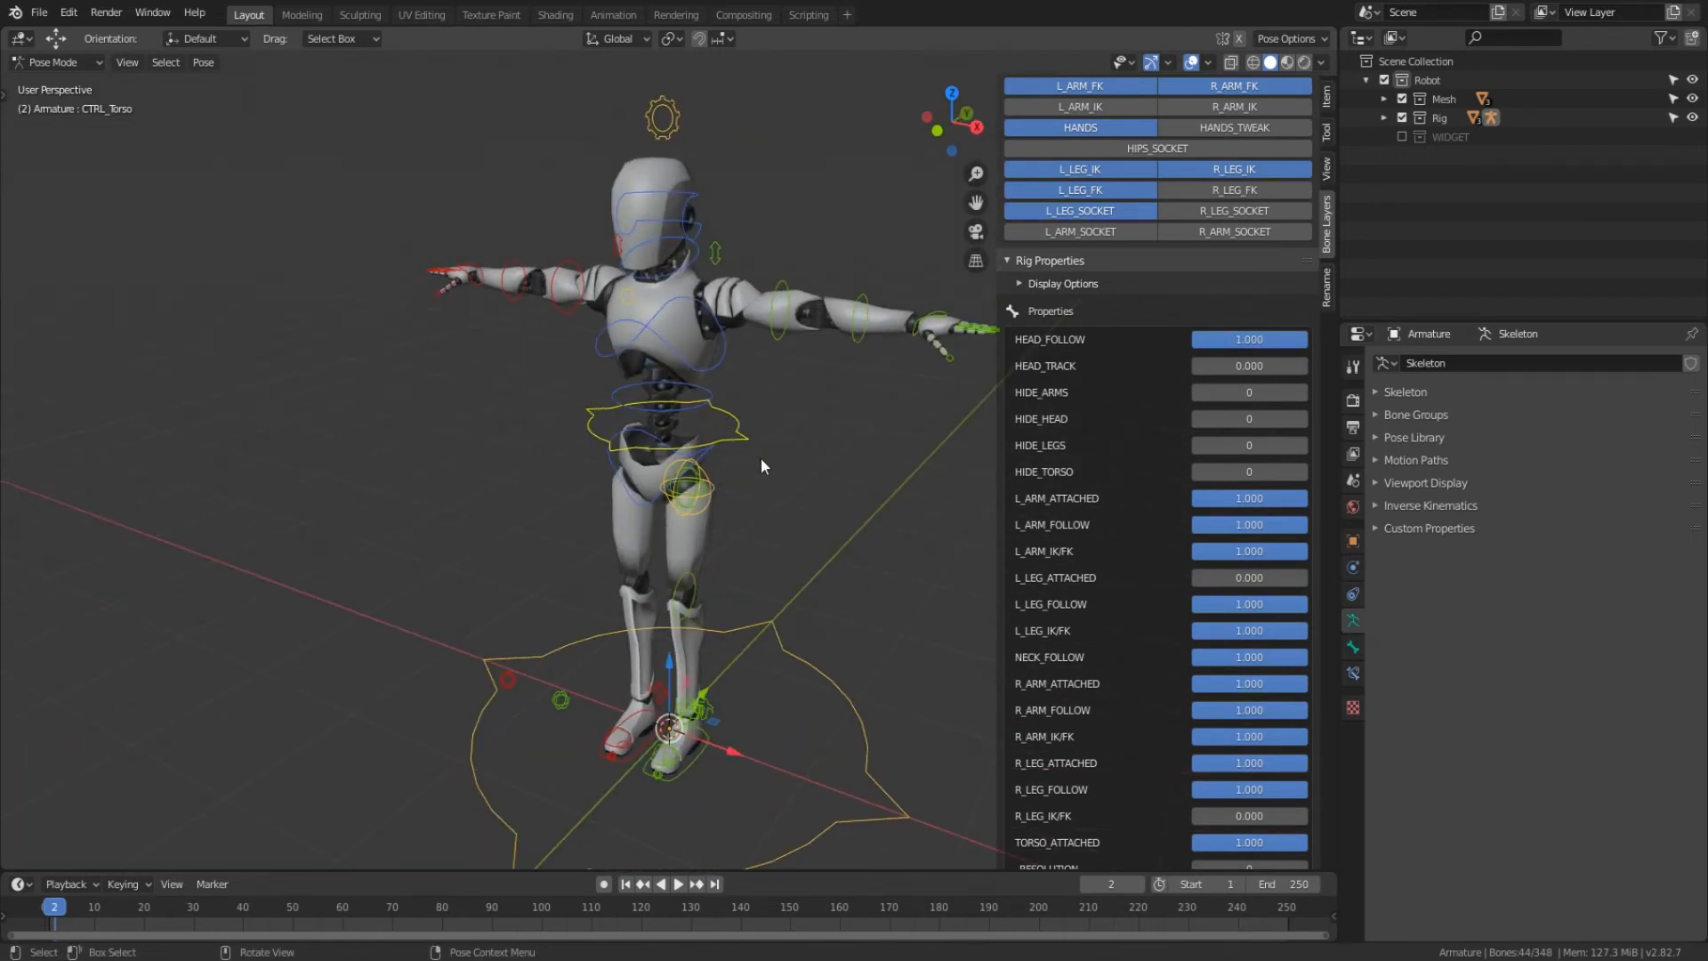
middle_drag(761, 457, 722, 439)
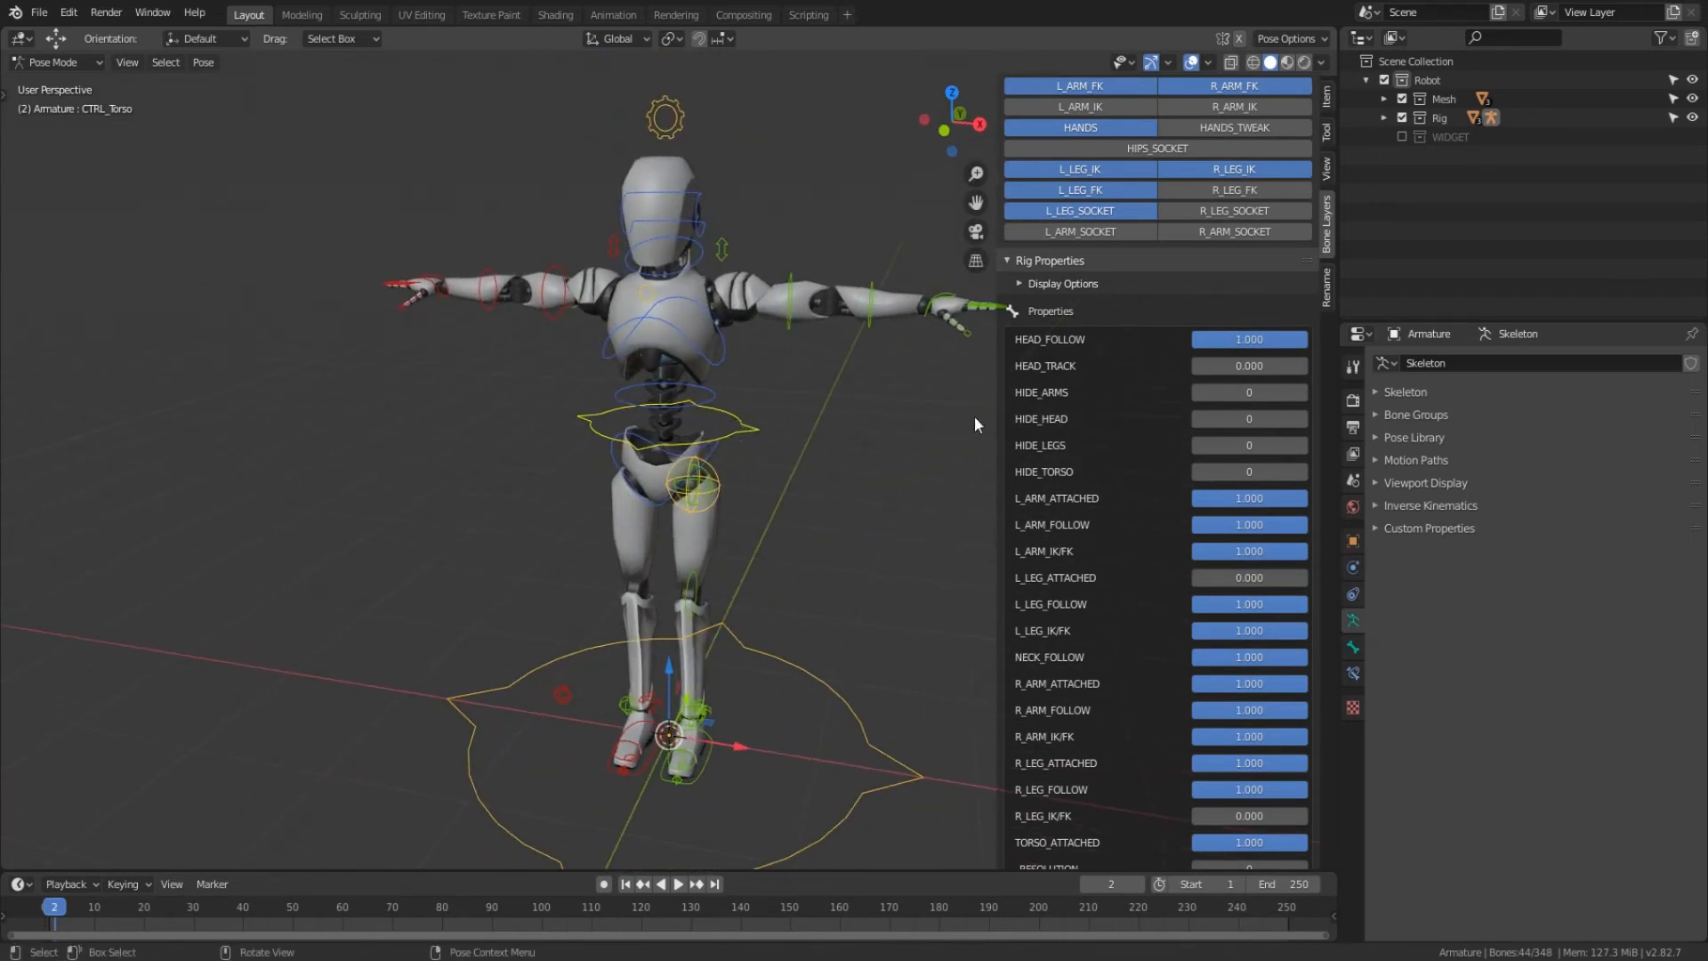
click(1096, 214)
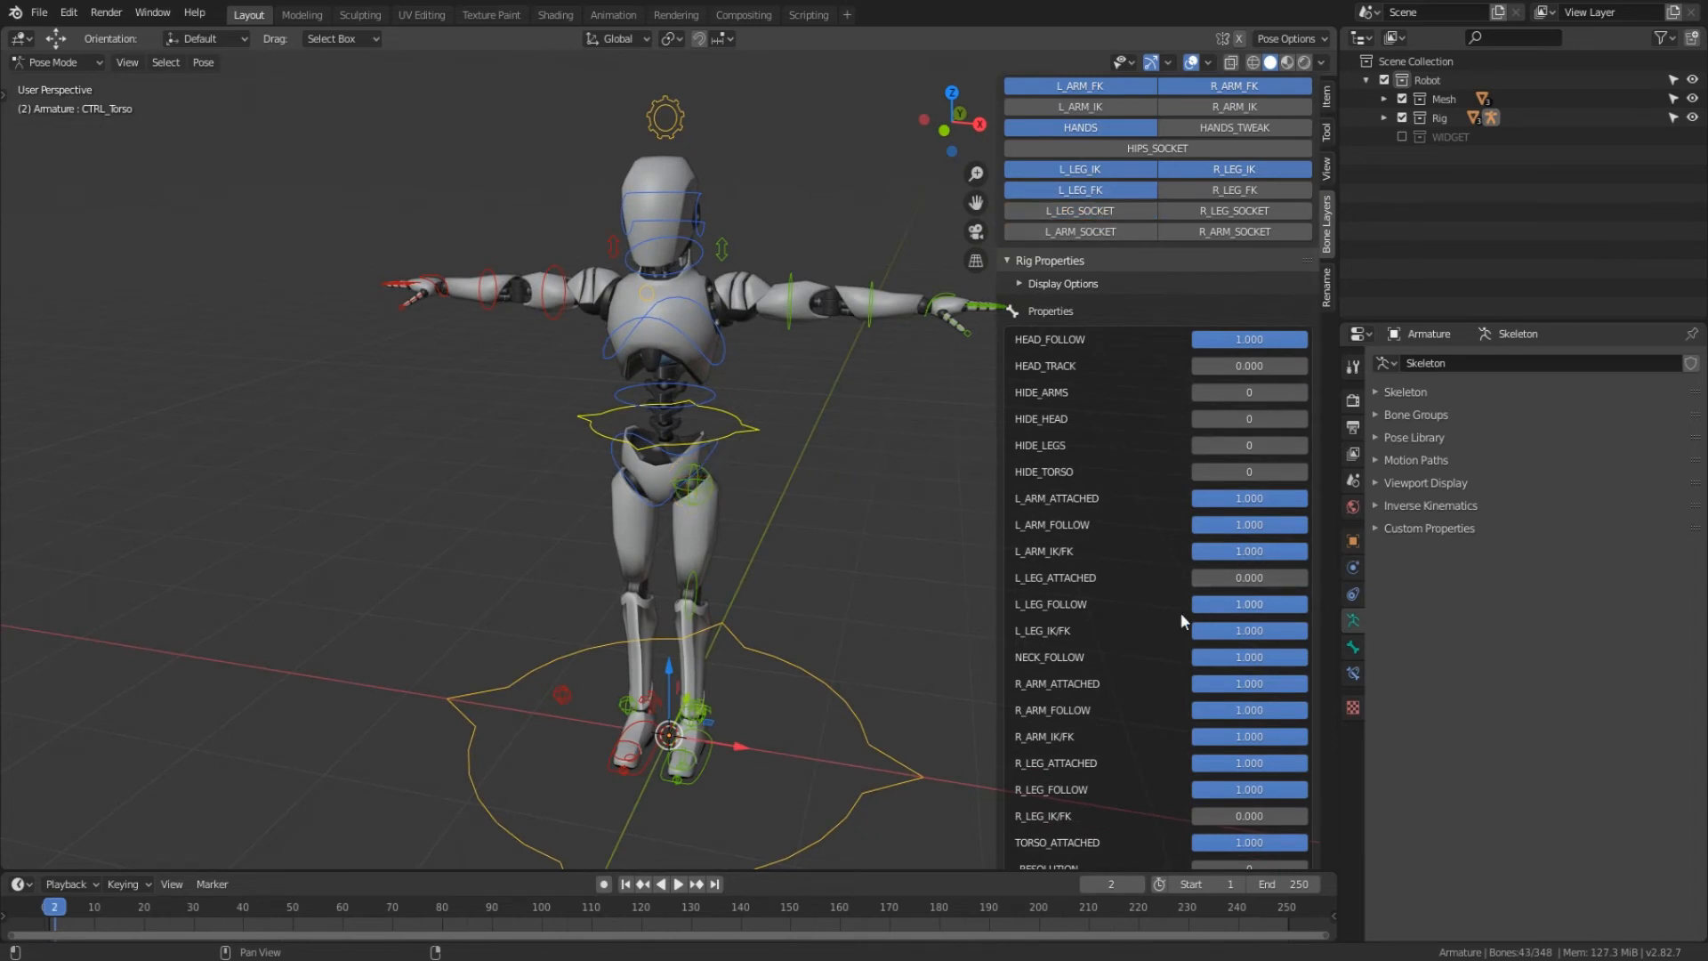
click(1250, 577)
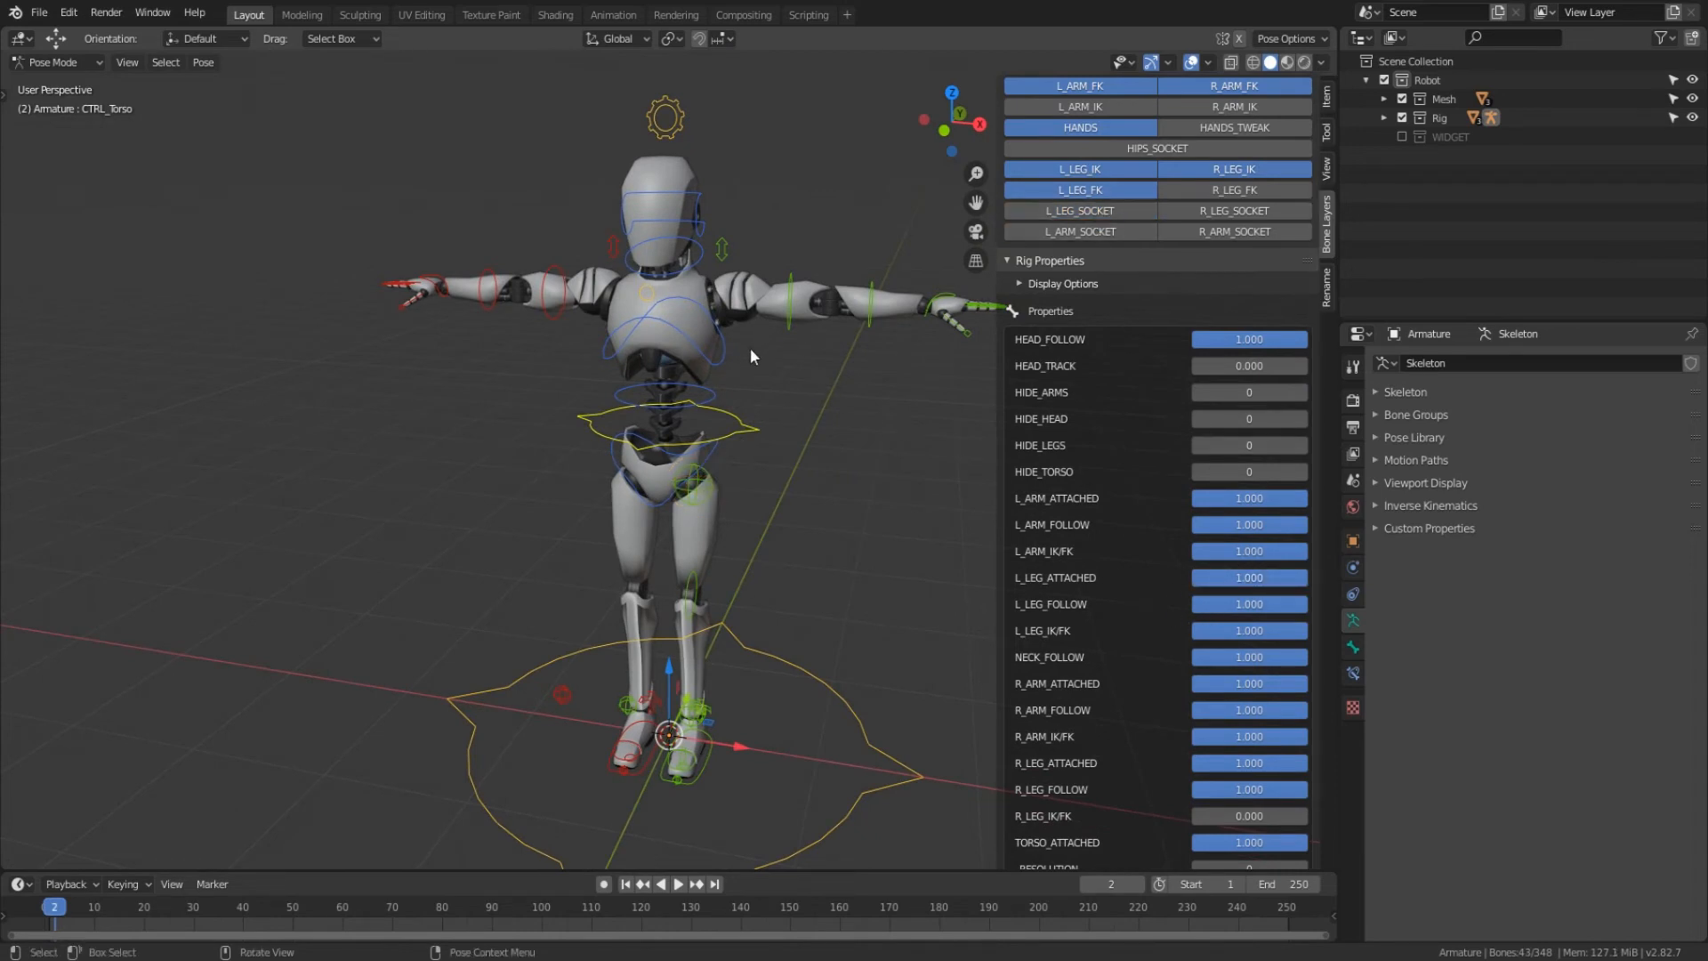
- Show the HIPS_SOCKET control layer
middle_drag(710, 521, 718, 461)
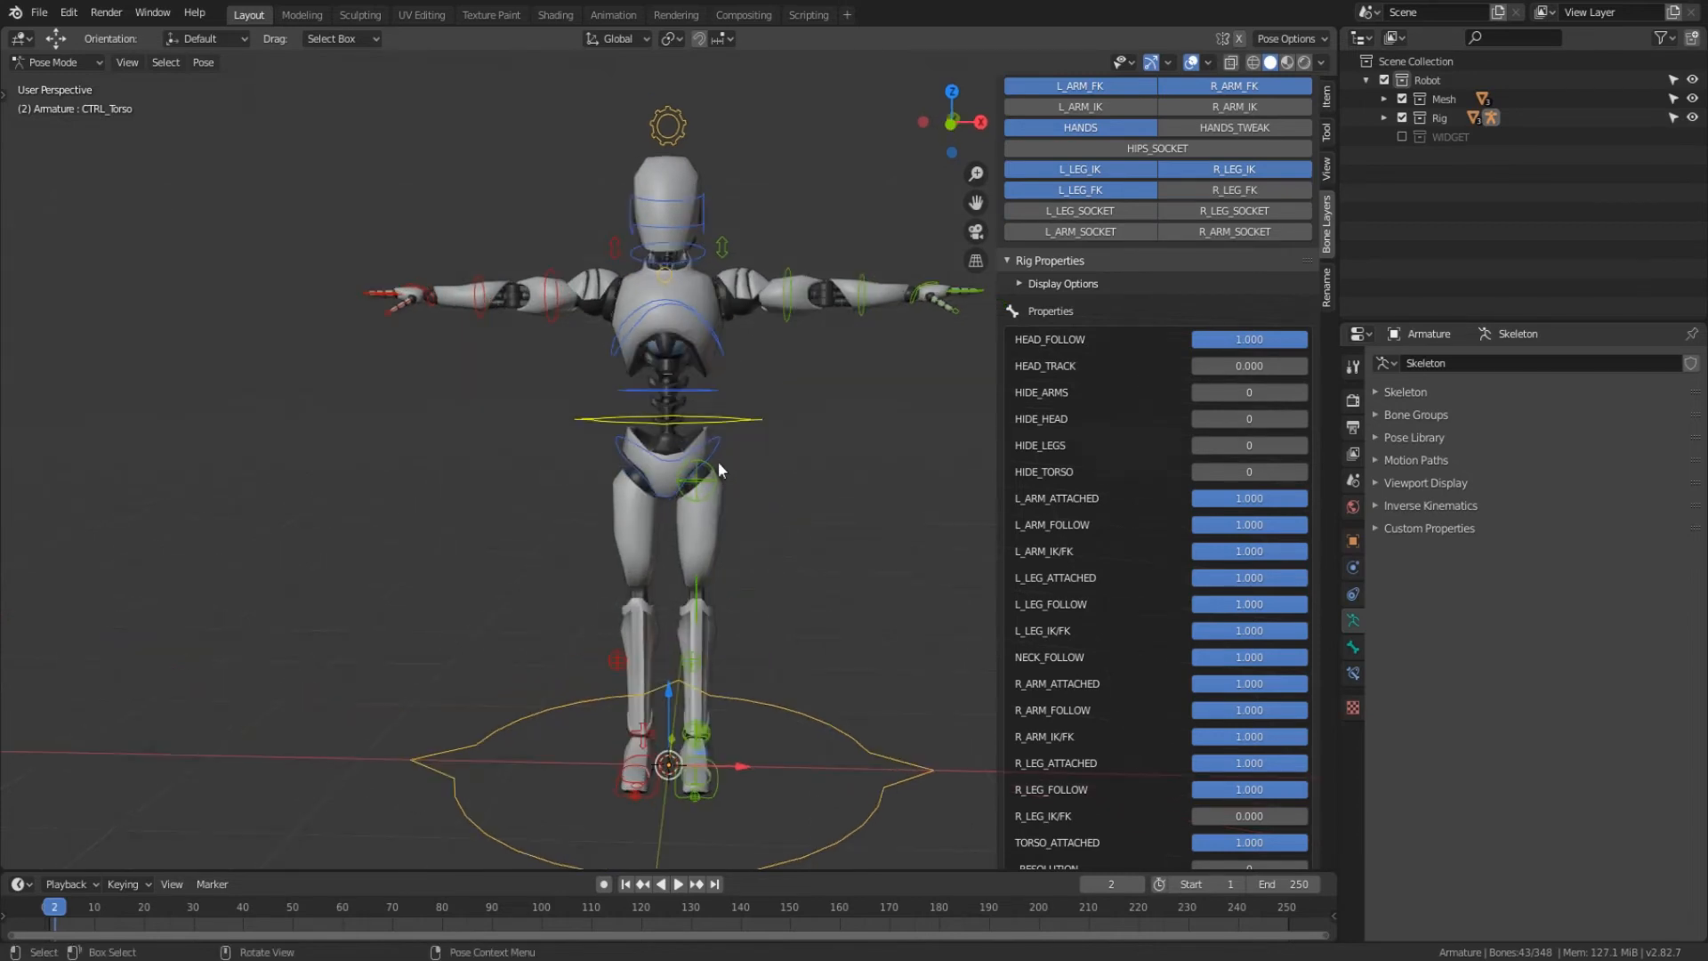
middle_drag(797, 571, 686, 368)
click(1166, 148)
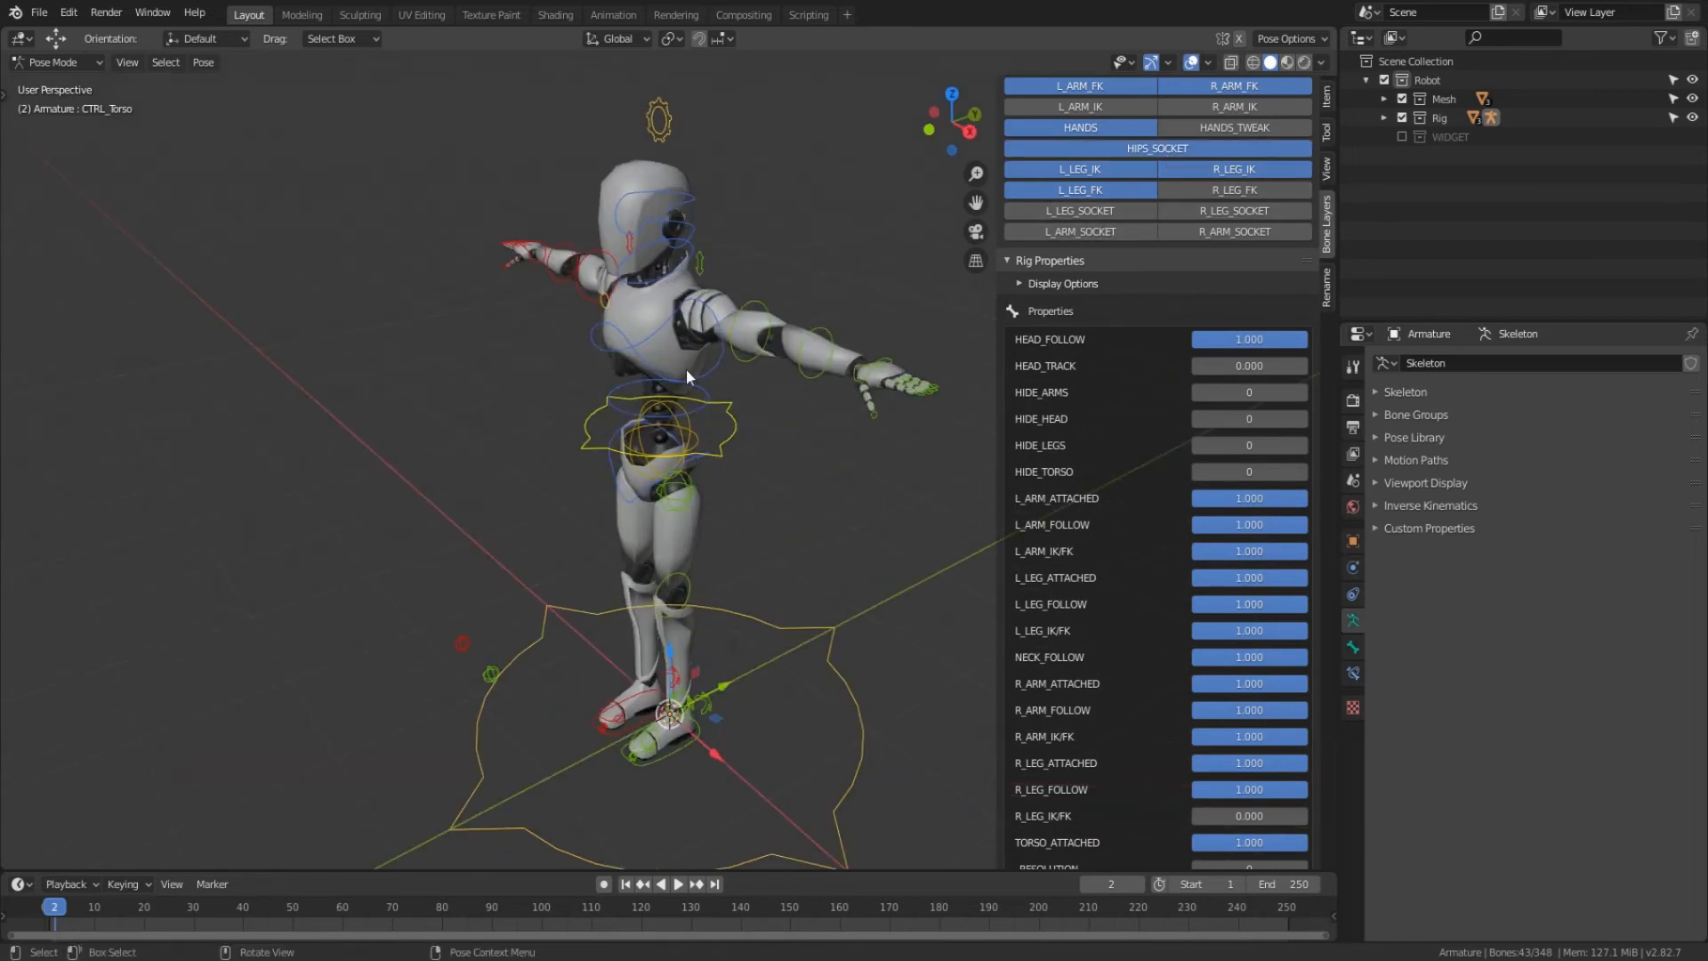
- Select the properties control above the head and set TORSO_ATTACHED to 0.000
click(659, 118)
scroll(1107, 699, down, 2)
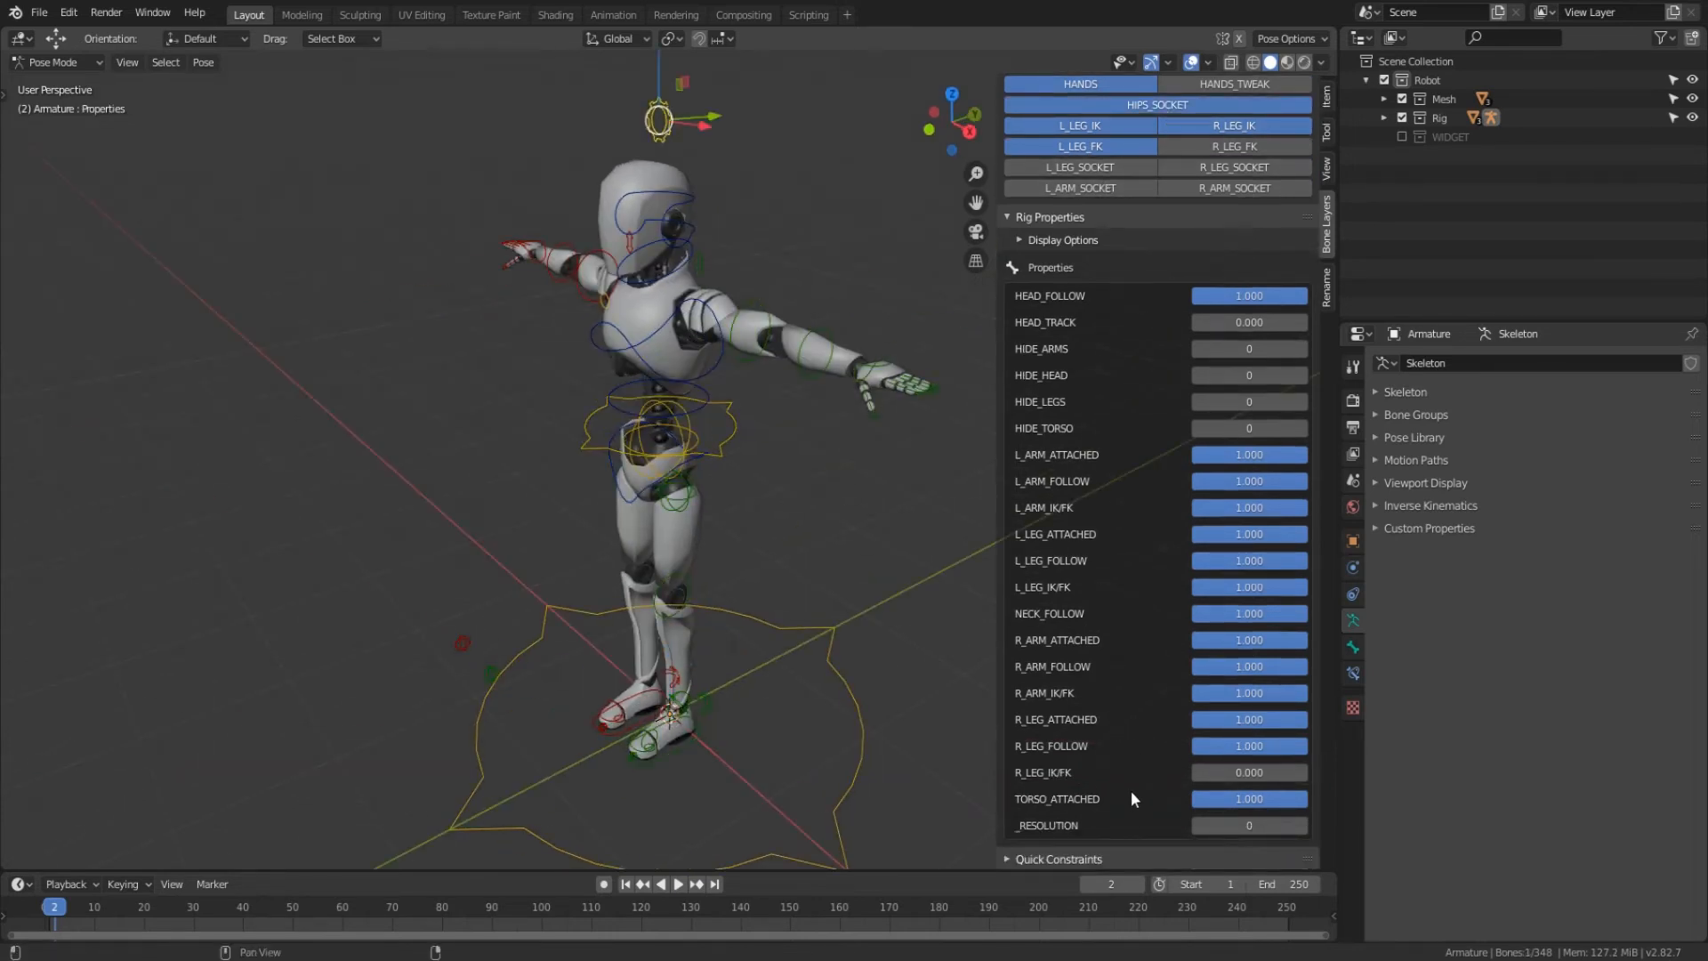
drag(1278, 798, 1210, 798)
middle_drag(709, 552, 764, 436)
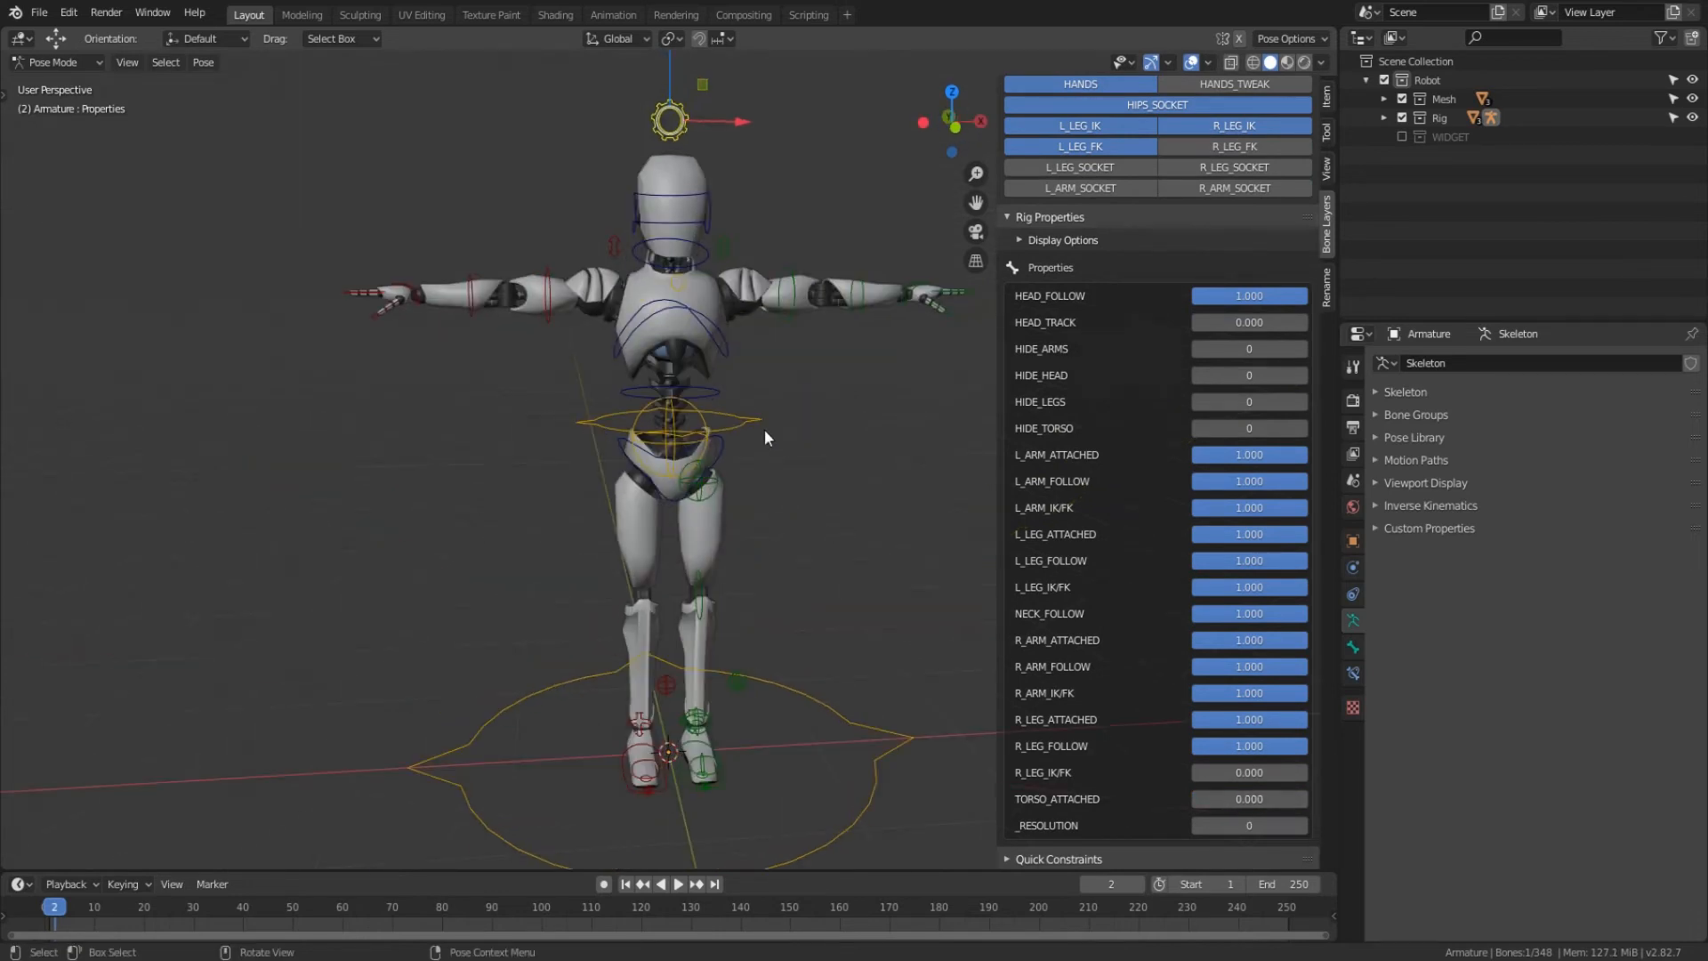
- Raise the torso control along Z and lower the hips socket control about 0.344 m to separate the body halves
click(754, 422)
drag(669, 358, 669, 298)
click(694, 416)
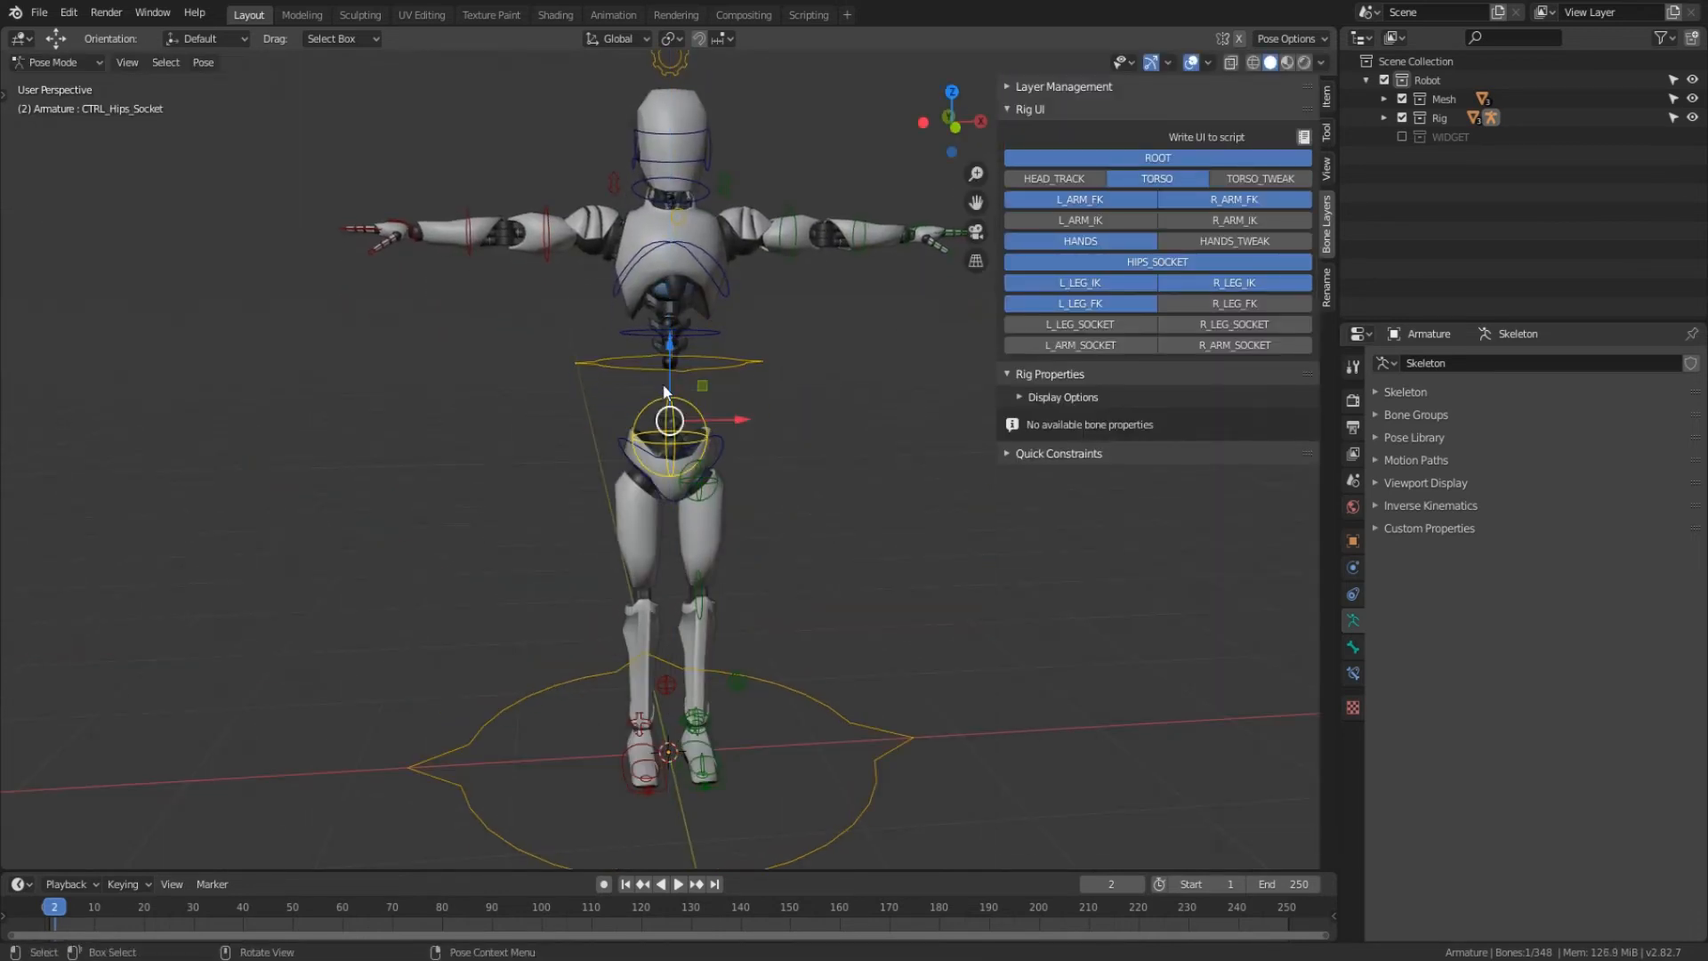
drag(665, 392, 665, 461)
middle_drag(820, 489, 774, 453)
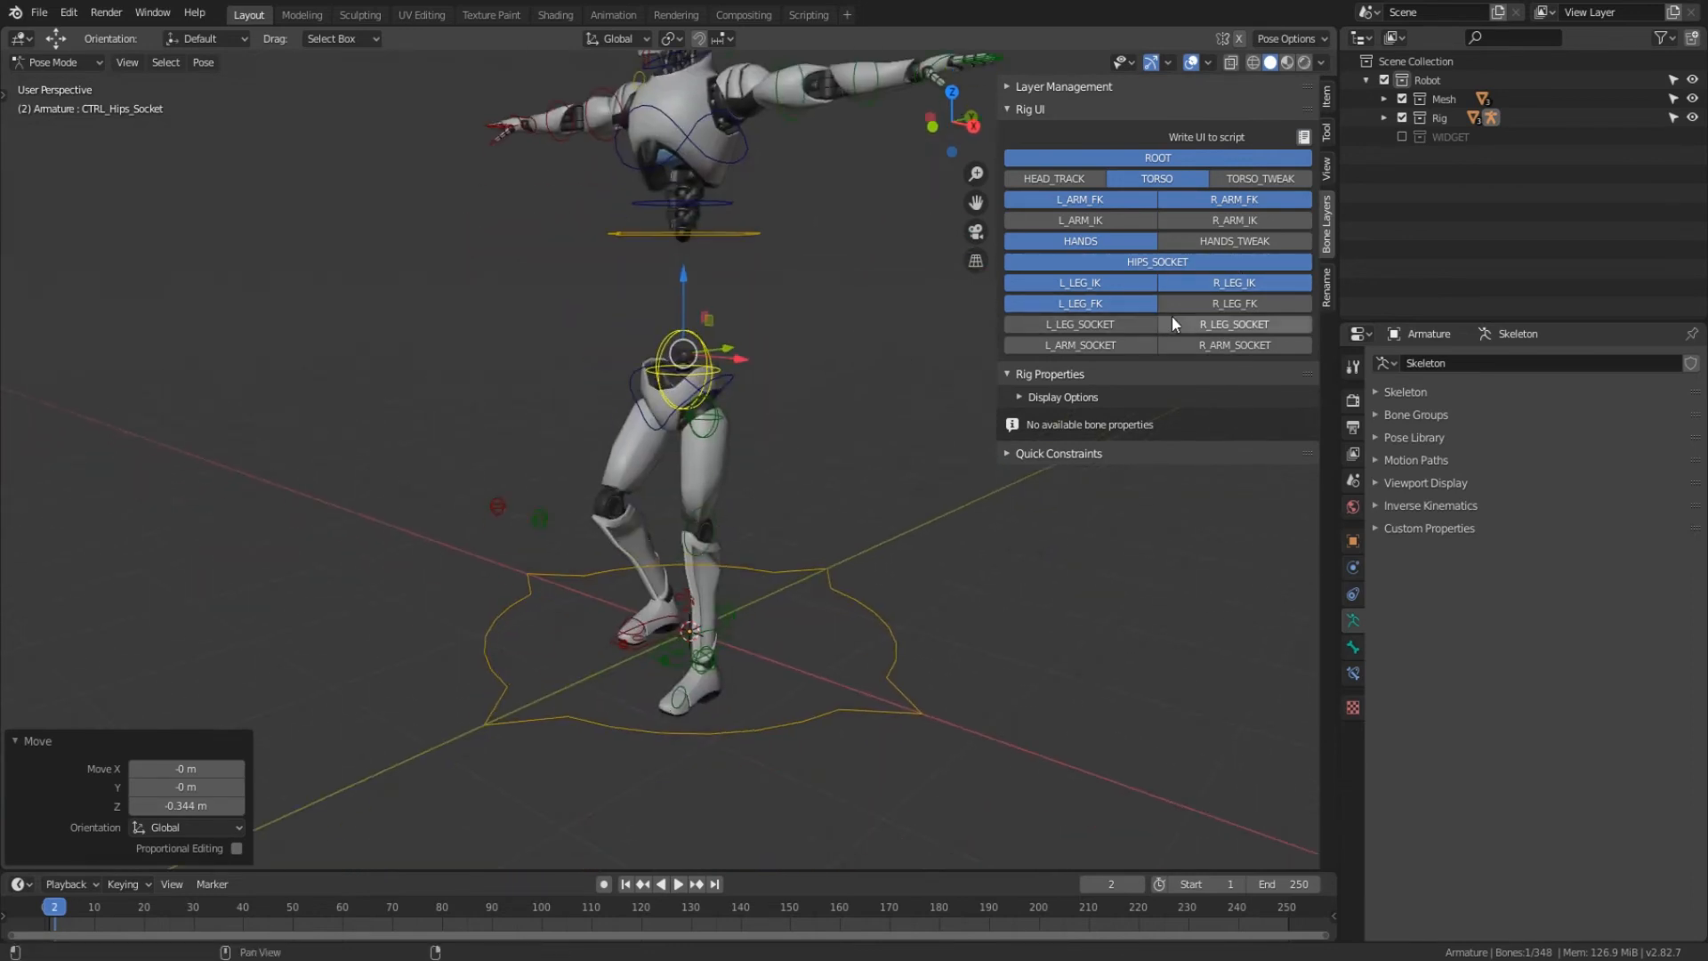
- Hide the L_LEG_FK control layer and set L_LEG_IK/FK to 0.000 on the properties control
click(1102, 304)
scroll(703, 133, down, 2)
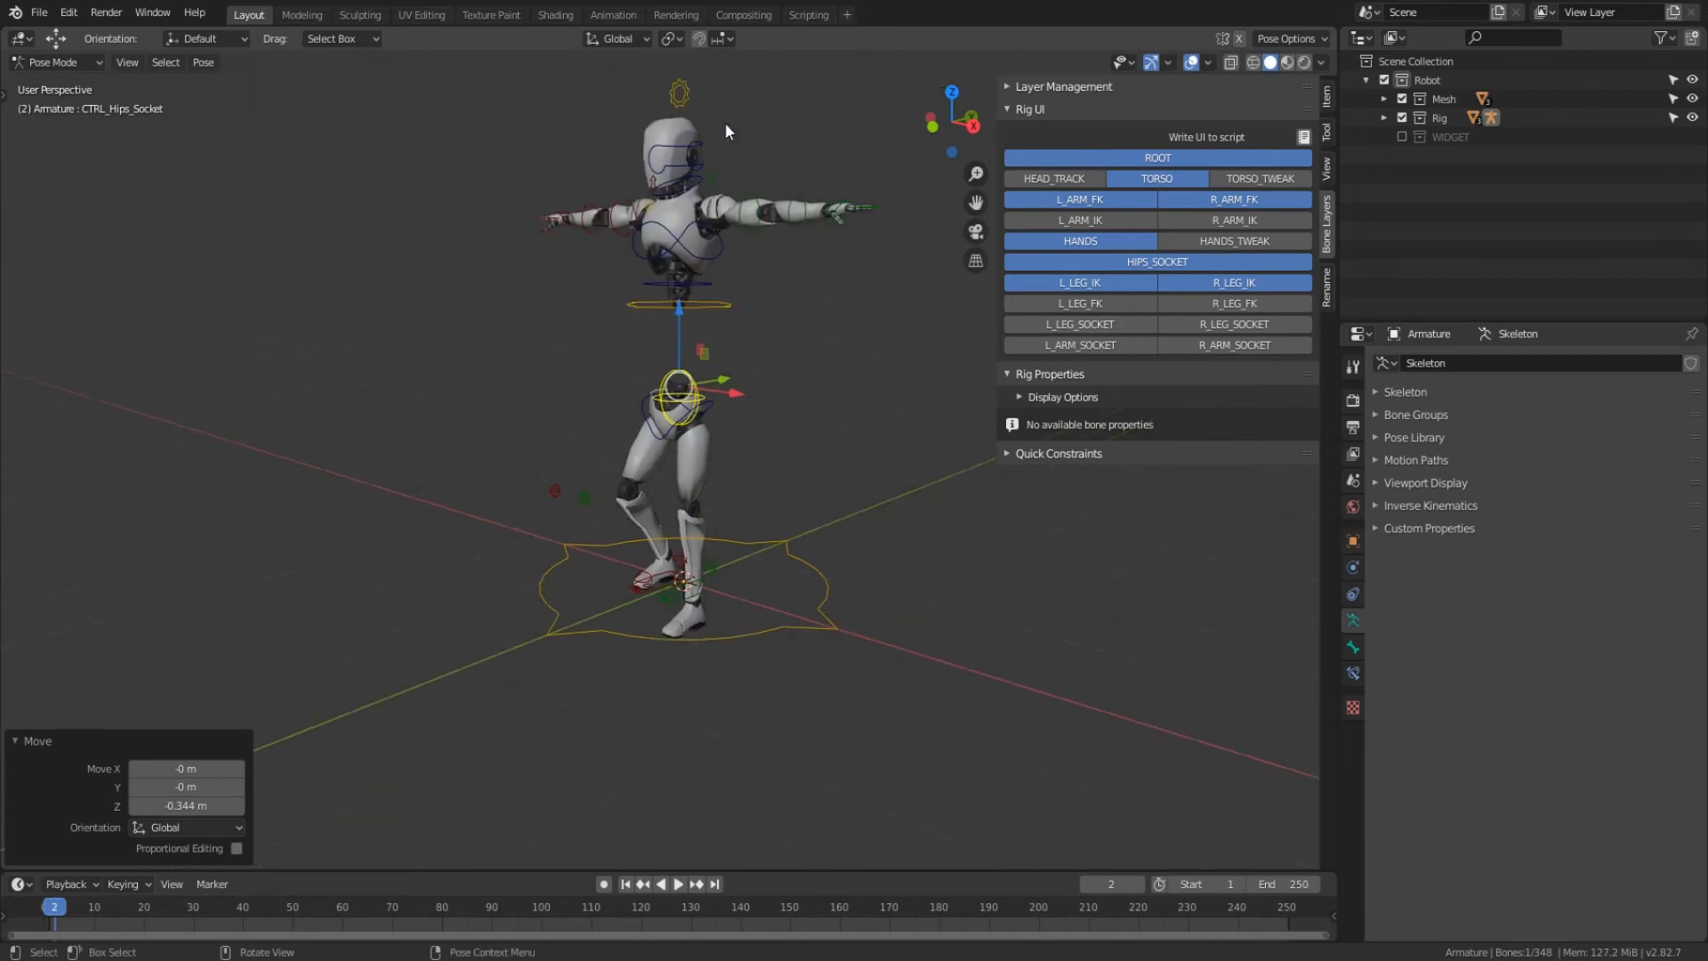
click(678, 92)
scroll(1169, 646, down, 4)
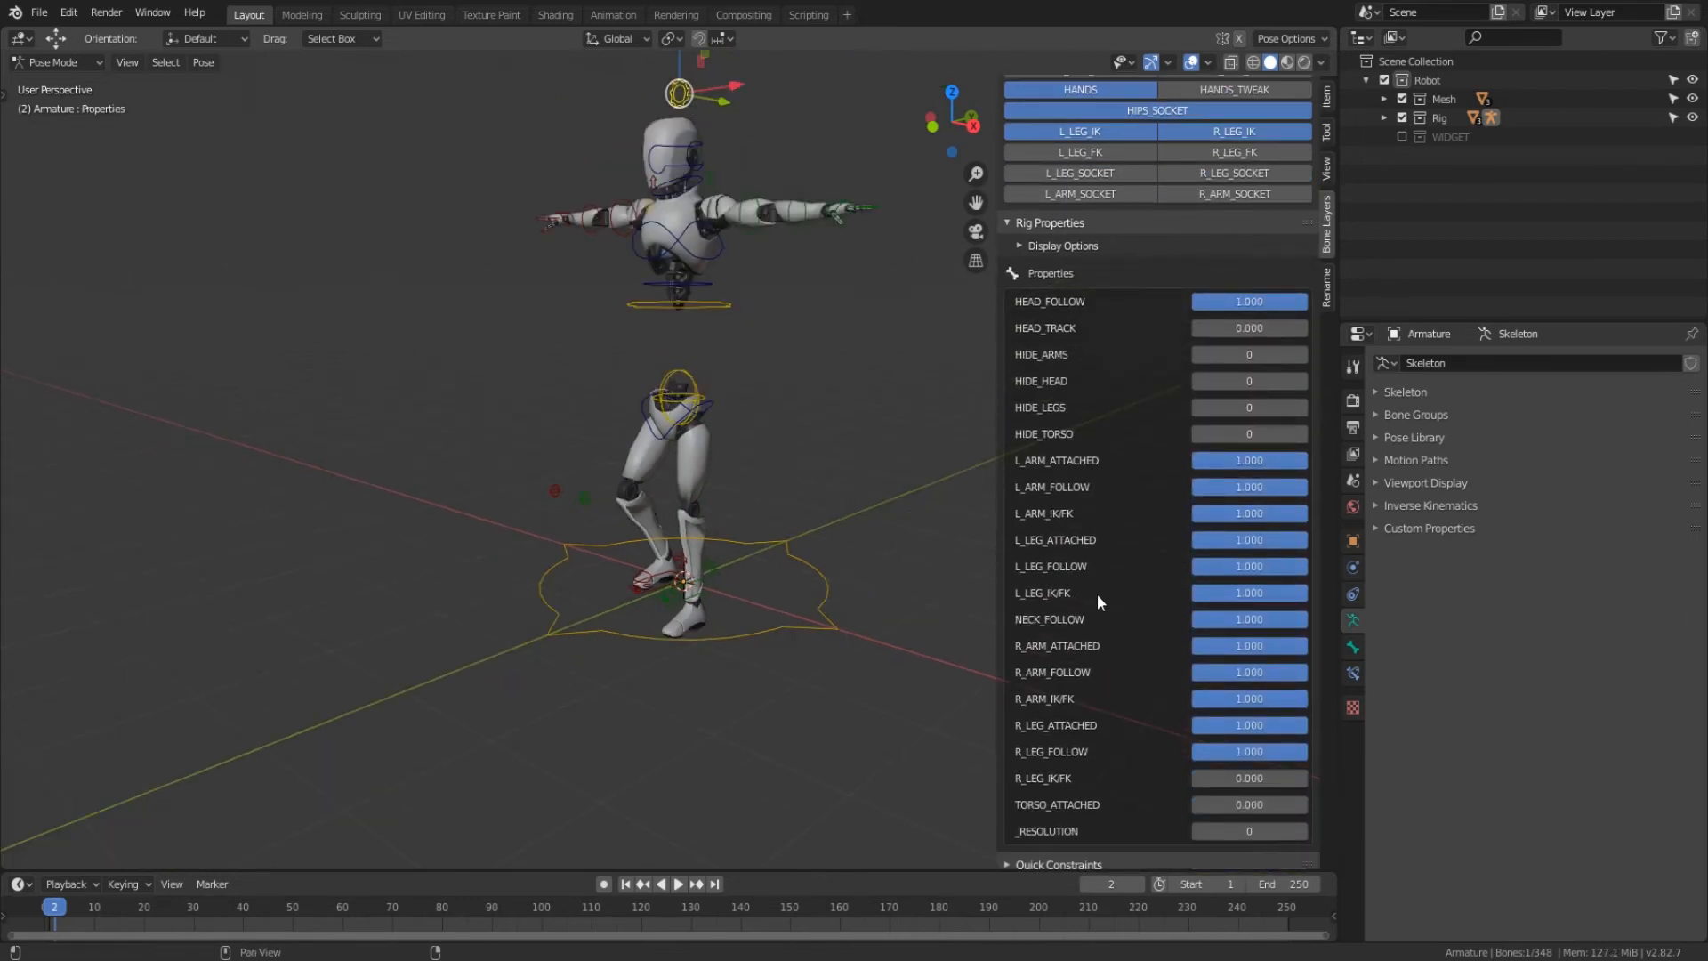
drag(1250, 592, 1153, 588)
scroll(776, 397, up, 1)
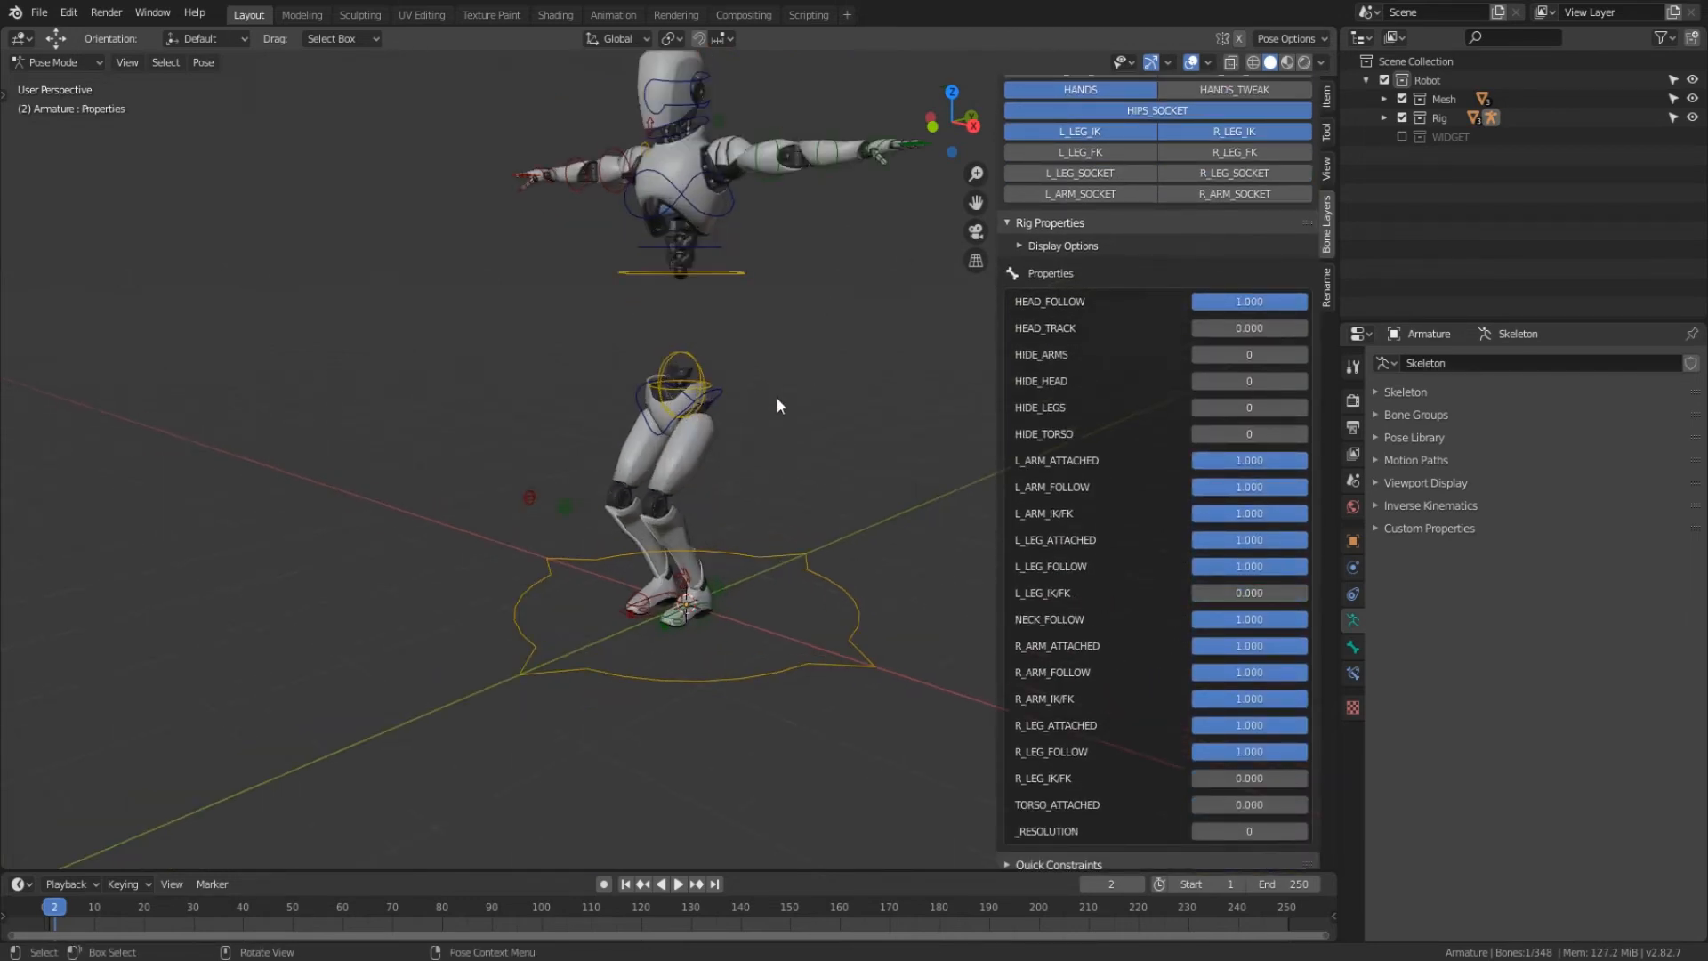
- Move the hips socket control freely so the detached hips shift away from under the torso
scroll(776, 396, up, 1)
middle_drag(776, 397, 693, 427)
scroll(792, 446, up, 3)
scroll(692, 400, down, 3)
click(687, 329)
middle_drag(692, 342, 747, 392)
key(g)
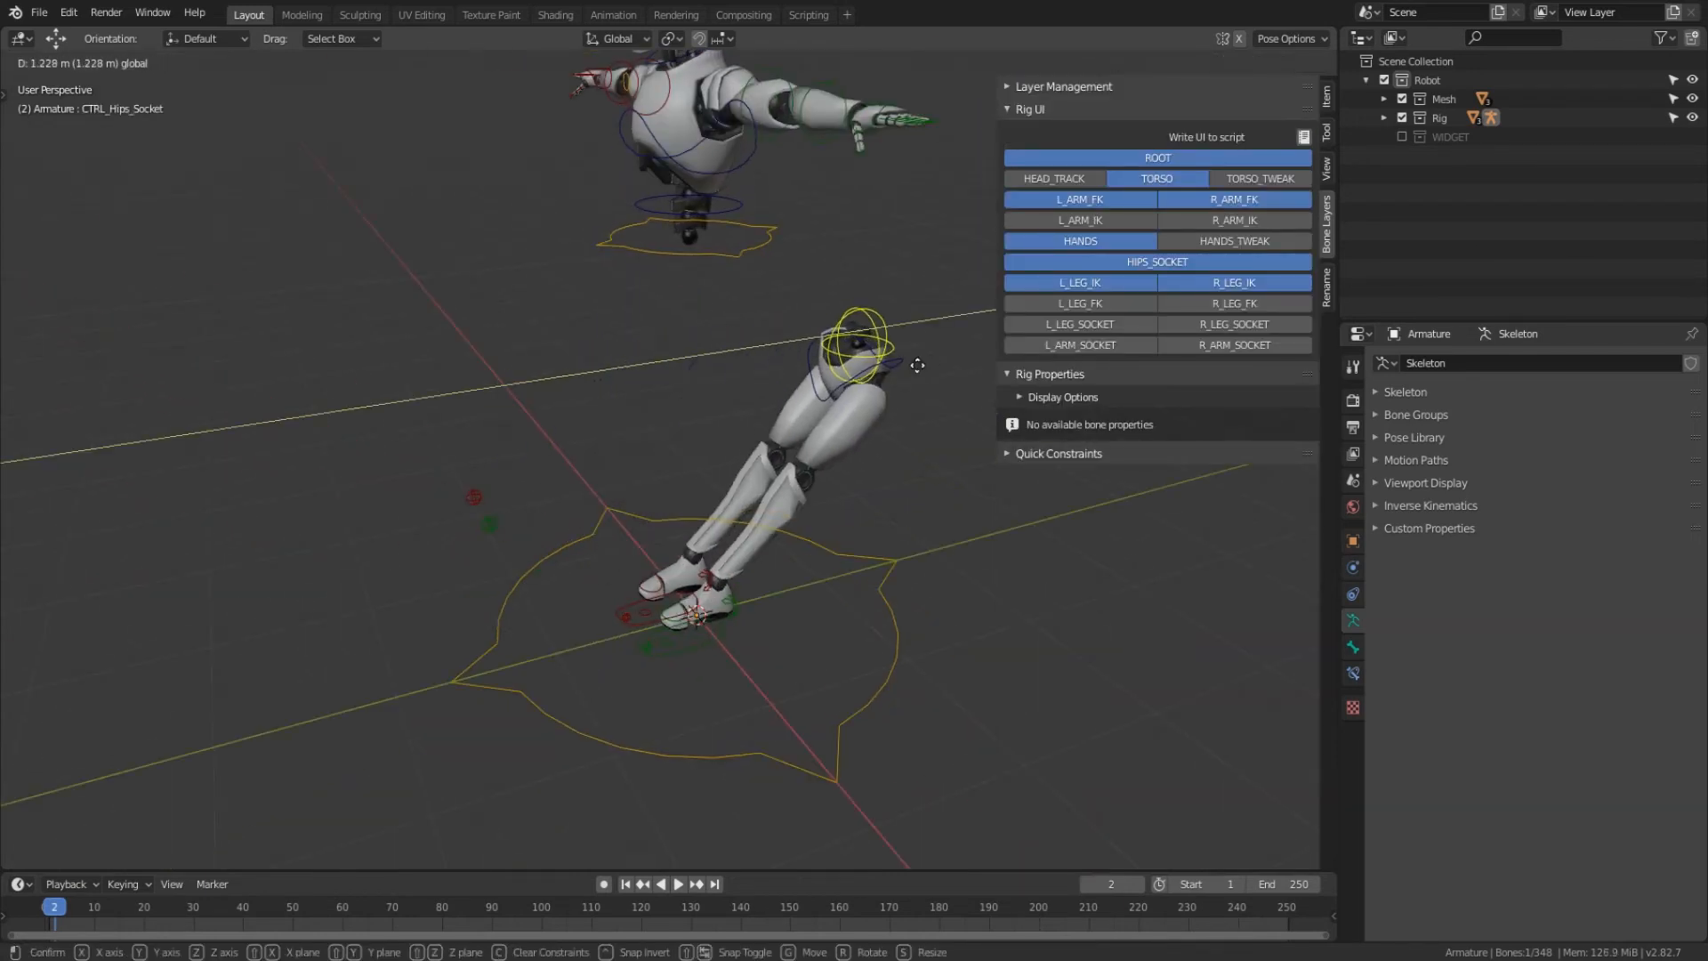
click(798, 366)
- Move the torso control about -0.945 m along X and -0.848 m along Z, and shift it along Y
click(711, 275)
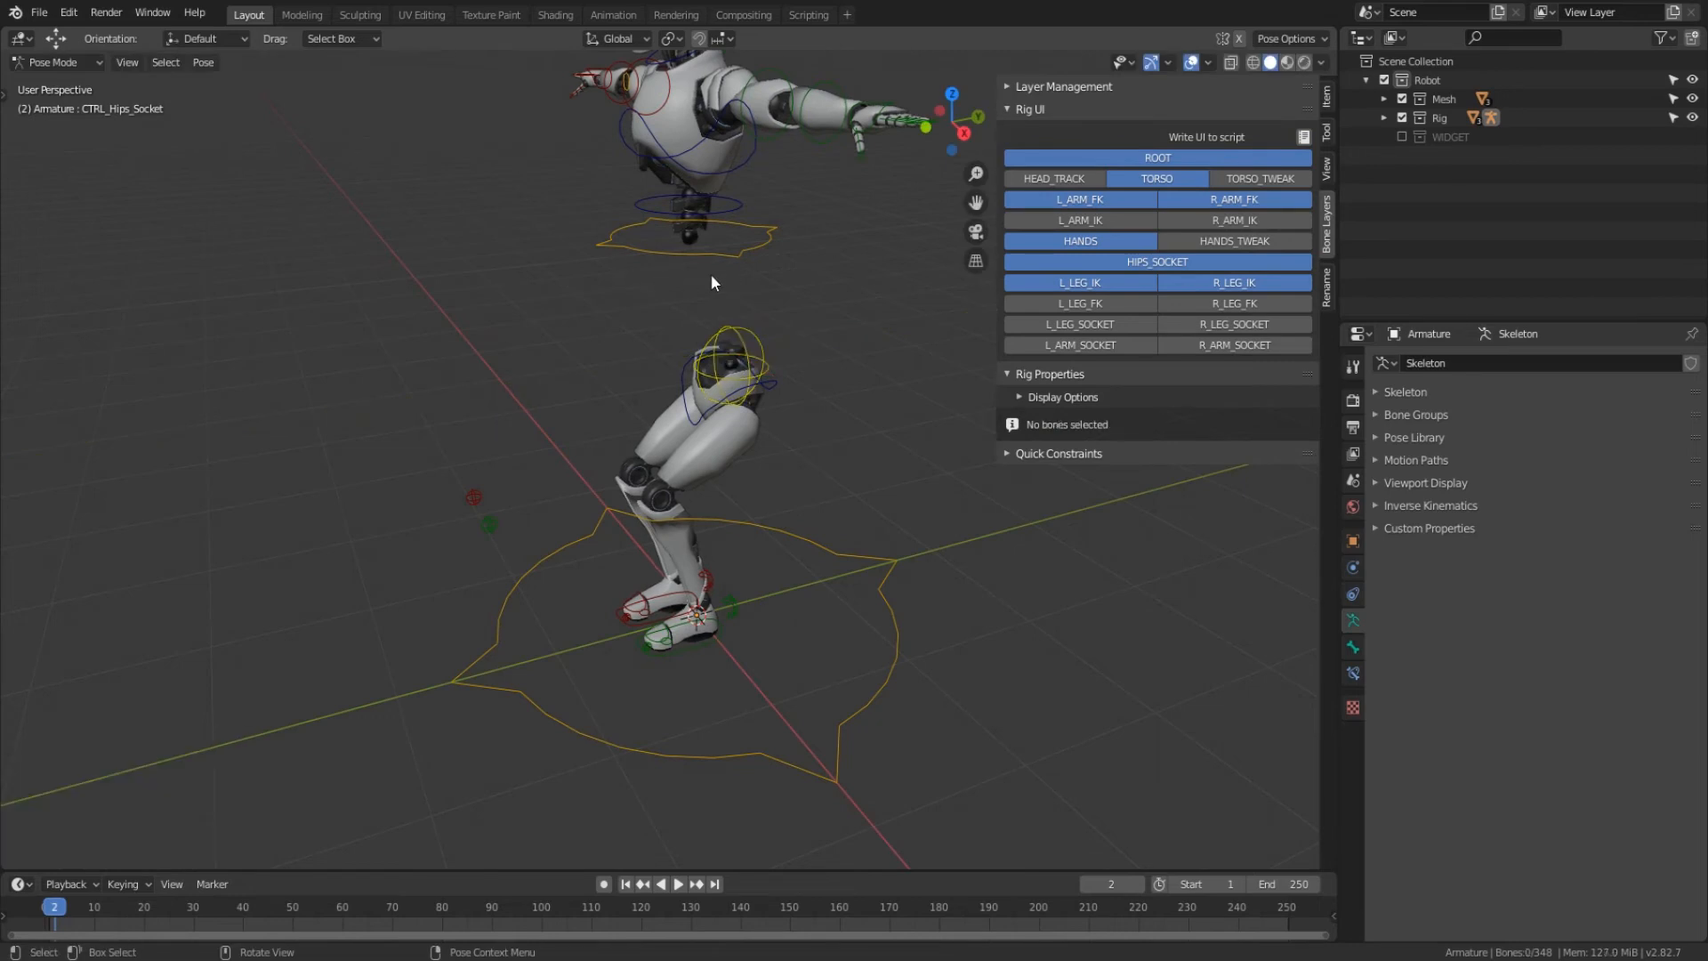
middle_drag(711, 276, 758, 235)
click(737, 240)
drag(746, 229, 575, 227)
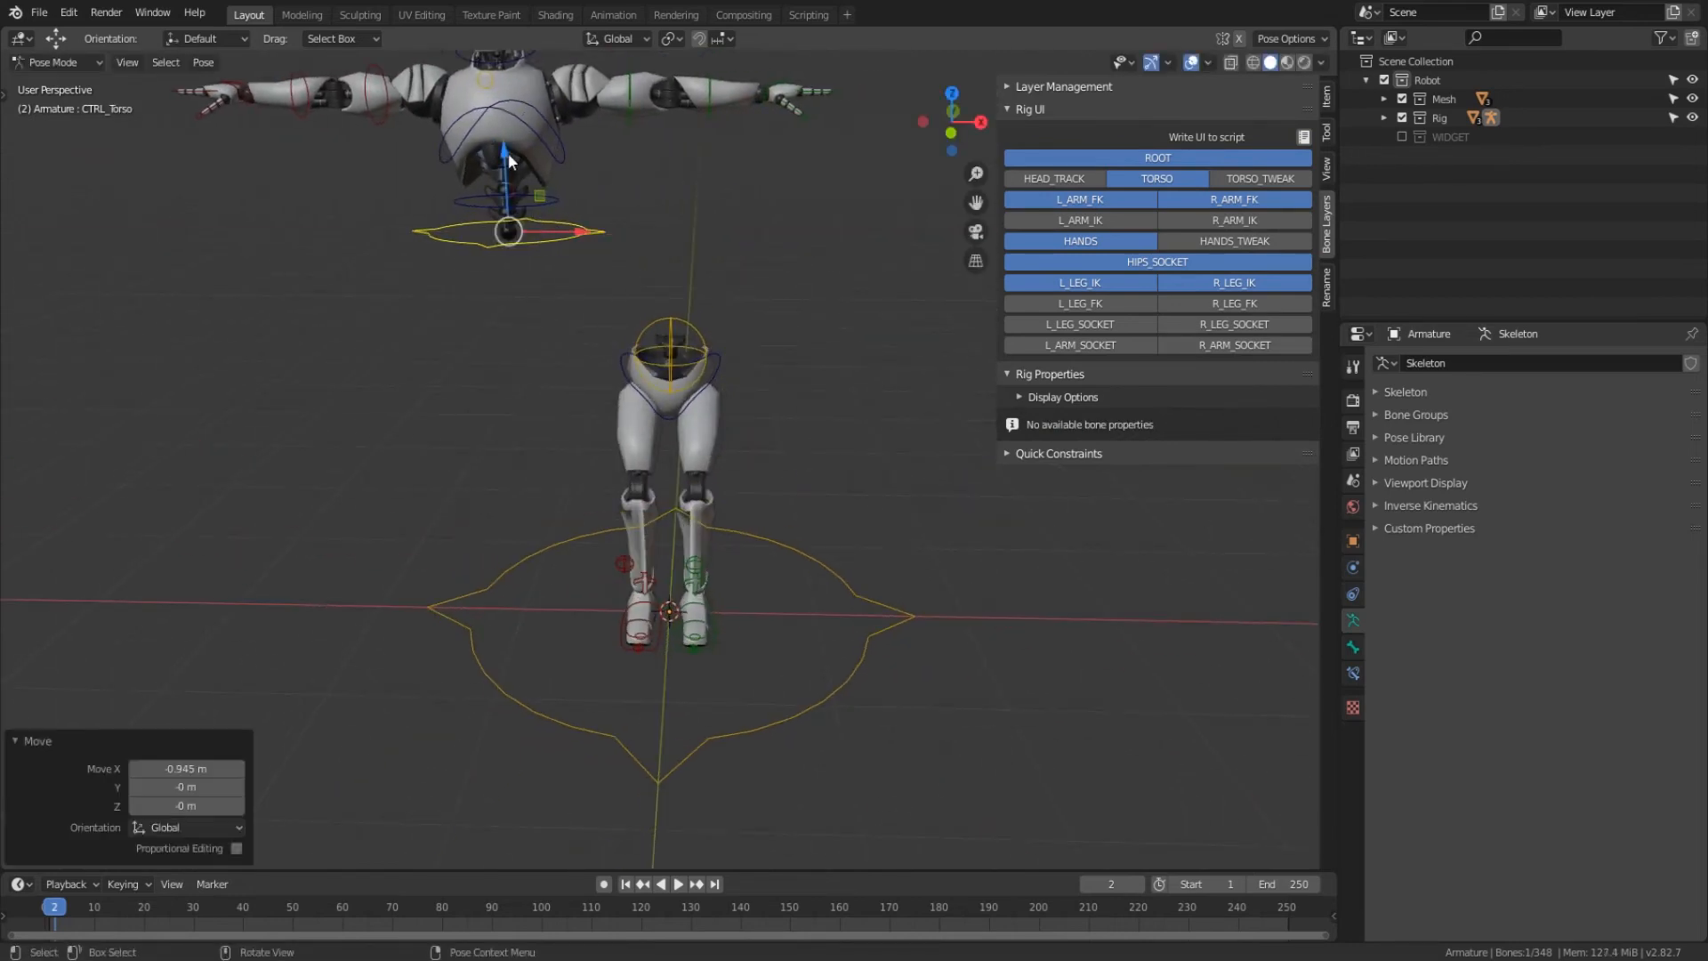
drag(507, 152, 516, 300)
middle_drag(526, 298, 670, 300)
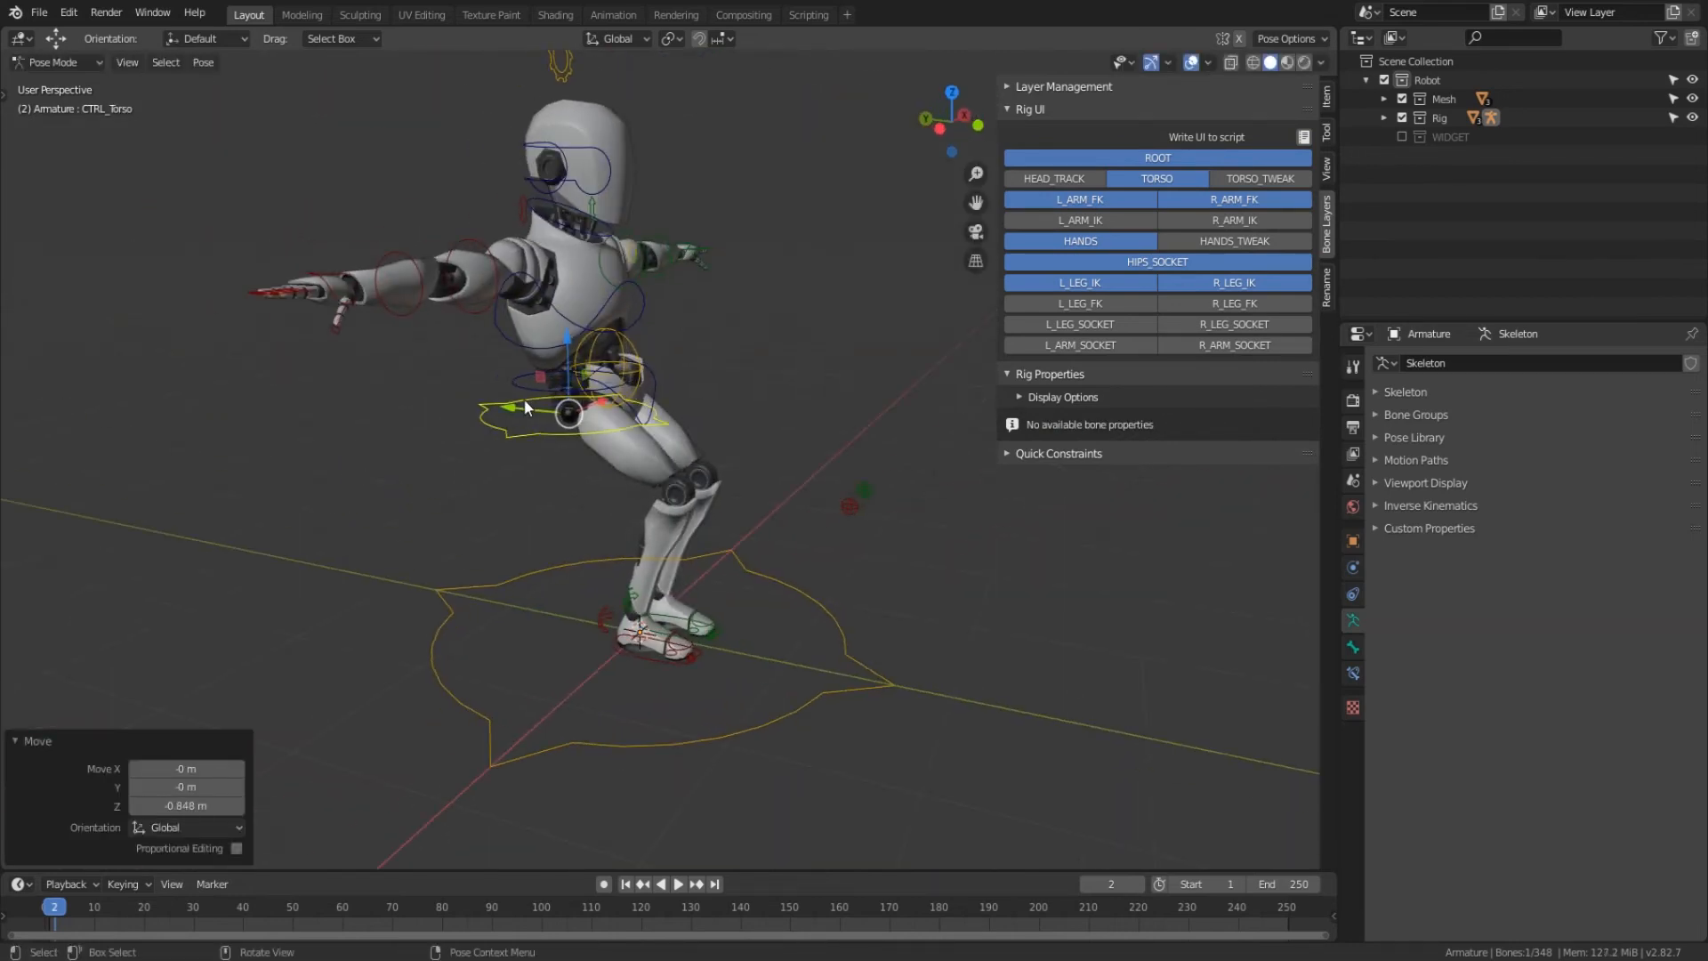
drag(516, 407, 413, 402)
- Shift the hips socket control along Y and reposition the torso control over the hips, lowering it about 0.14 m along Z
click(623, 334)
drag(568, 354, 633, 356)
click(526, 391)
middle_drag(527, 391, 400, 377)
drag(630, 375, 807, 361)
middle_drag(612, 388, 746, 404)
drag(519, 368, 687, 356)
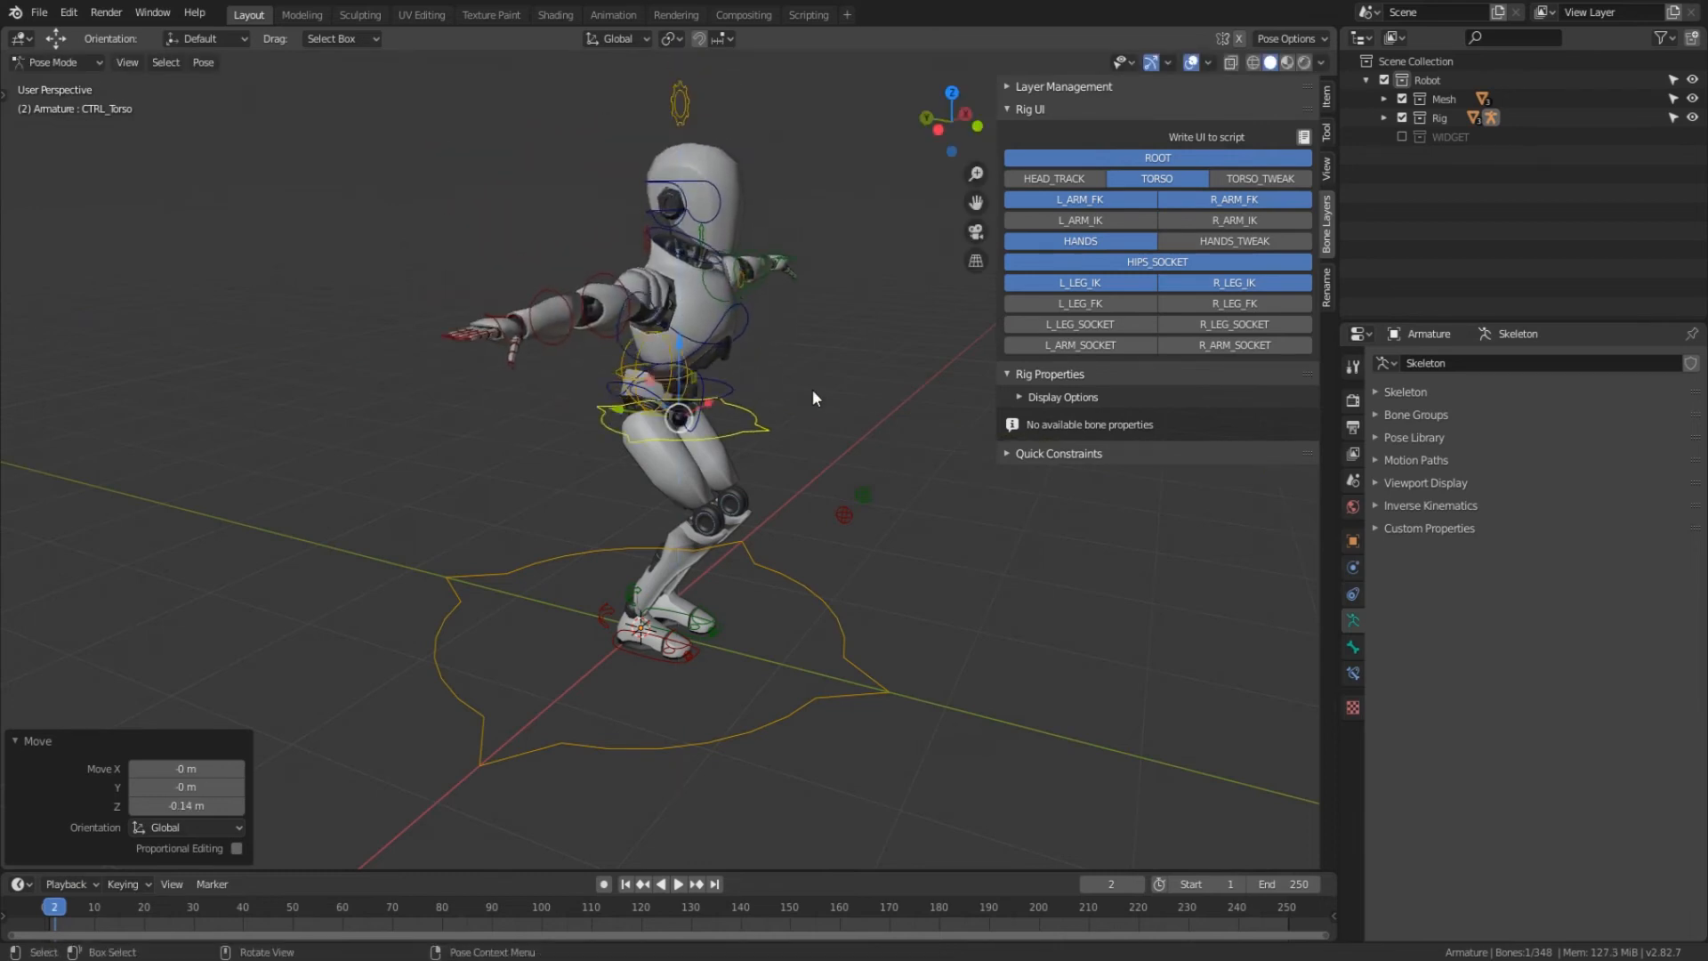
- Select all visible pose controls and clear their location
middle_drag(812, 398, 695, 416)
key(a)
key(alt+g)
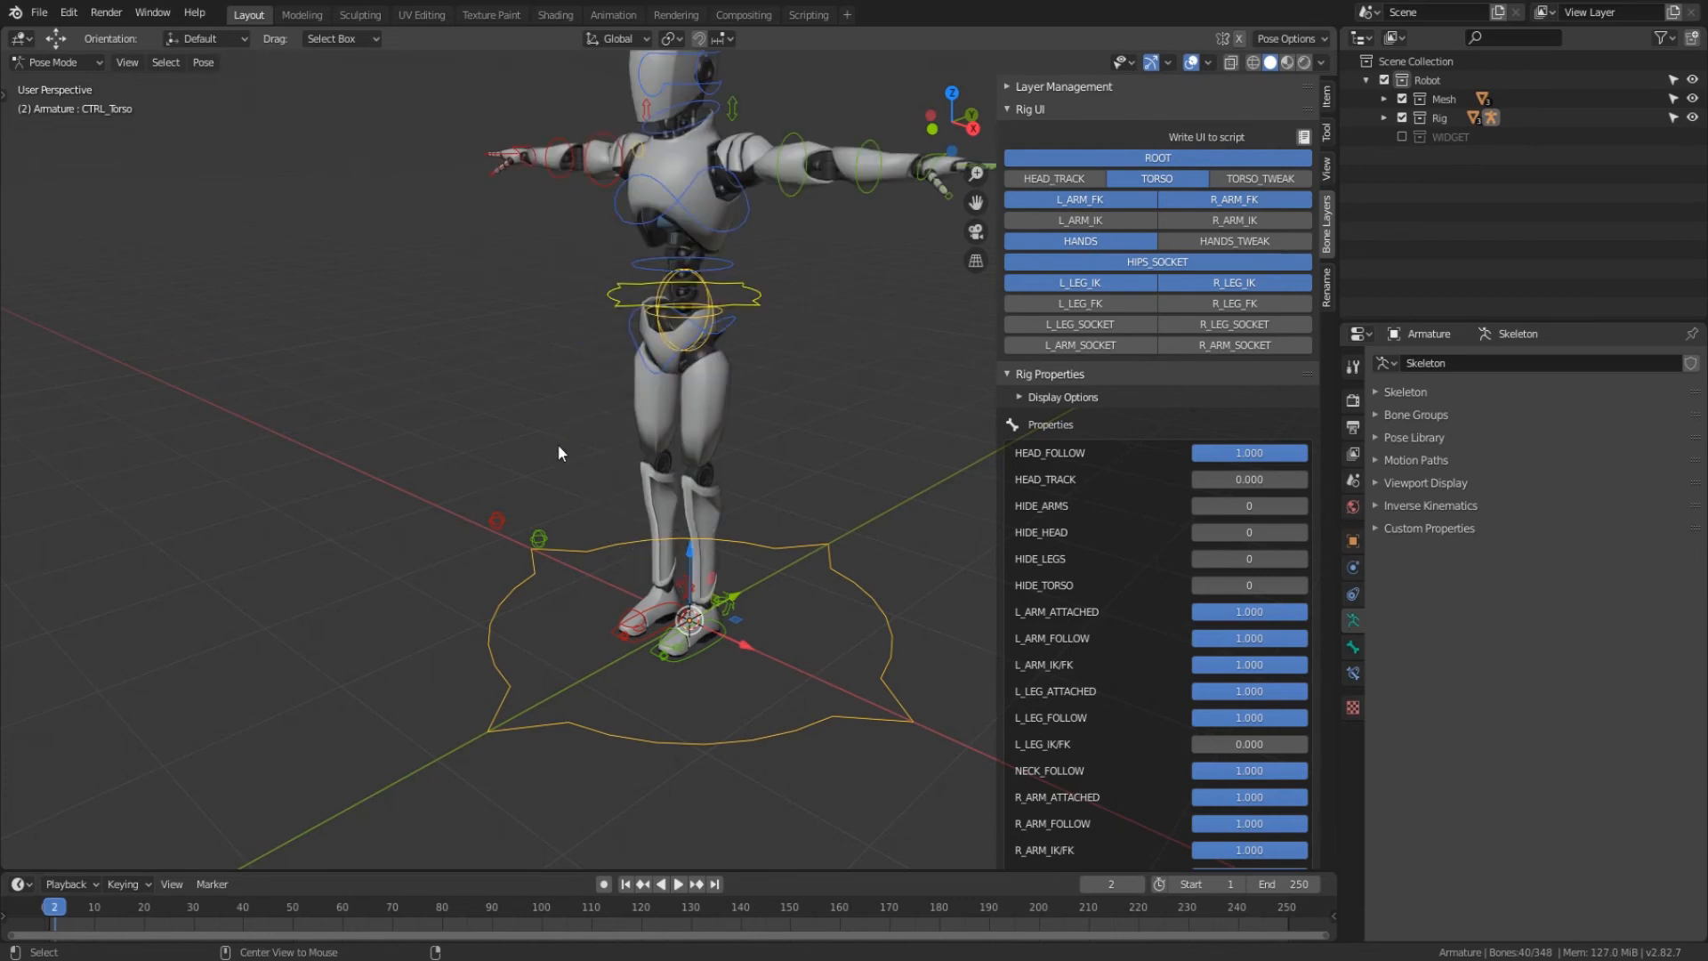
- Set TORSO_ATTACHED to 1.000 in the rig properties and deselect all controls
middle_drag(558, 445, 639, 594)
scroll(1147, 658, down, 5)
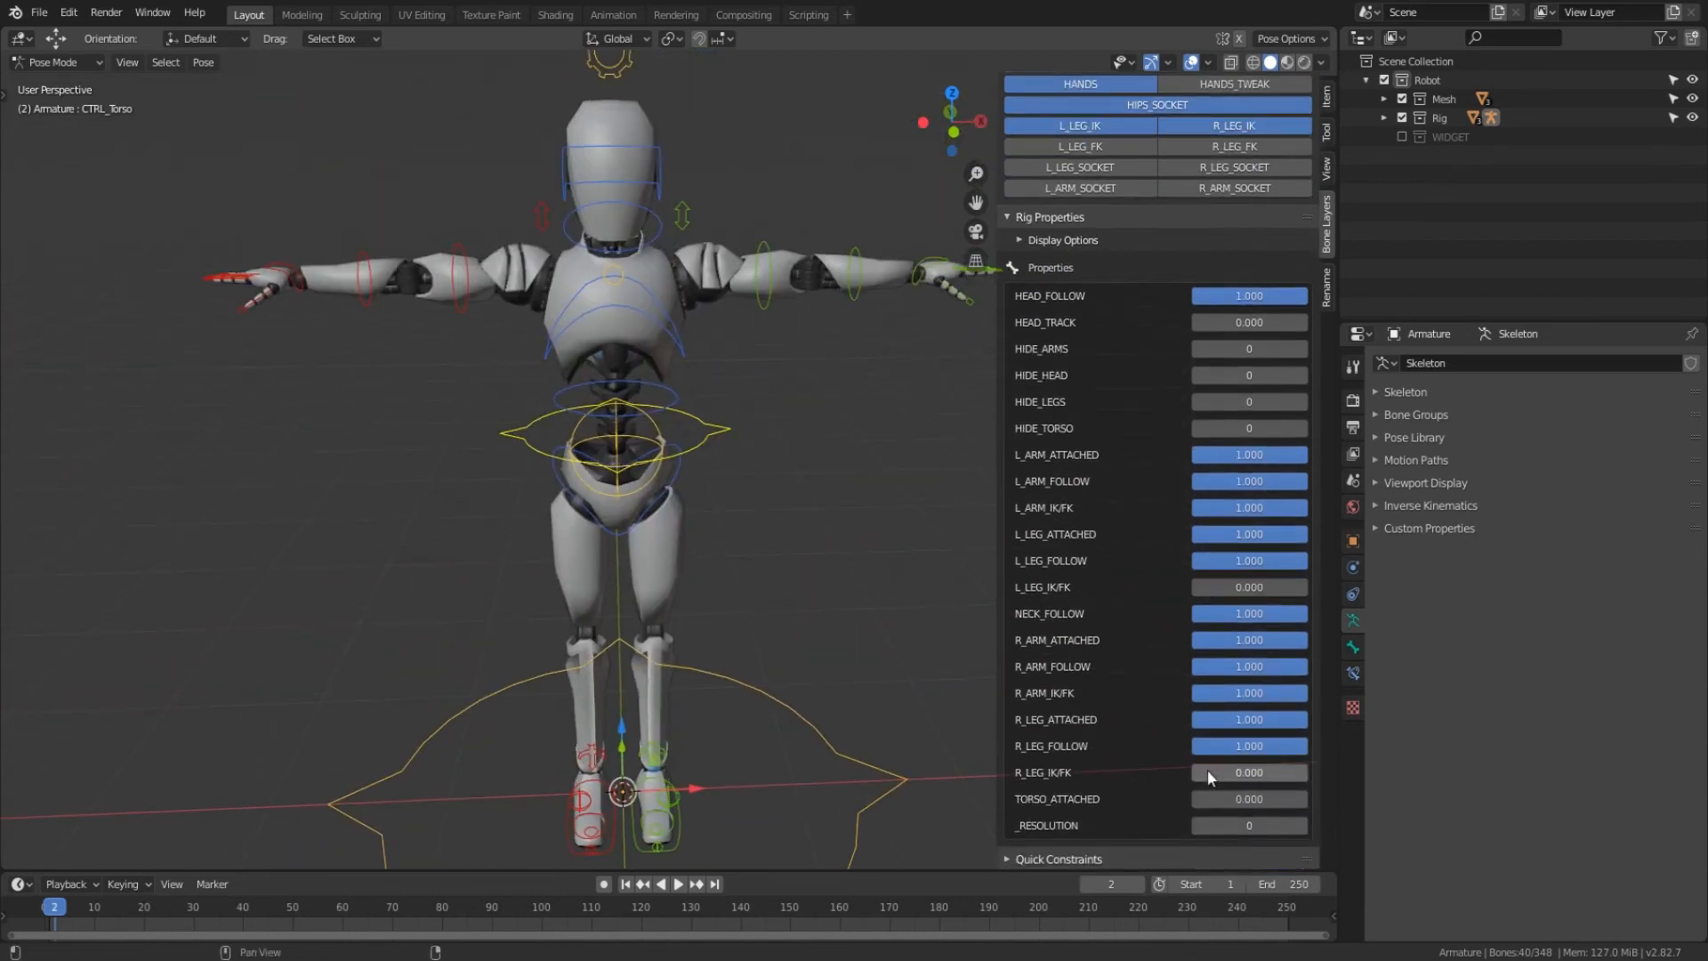
drag(1194, 801, 1310, 798)
middle_drag(702, 576, 704, 498)
click(793, 530)
- Select the properties control above the head and set L_ARM_ATTACHED to 0.000
middle_drag(614, 404, 604, 384)
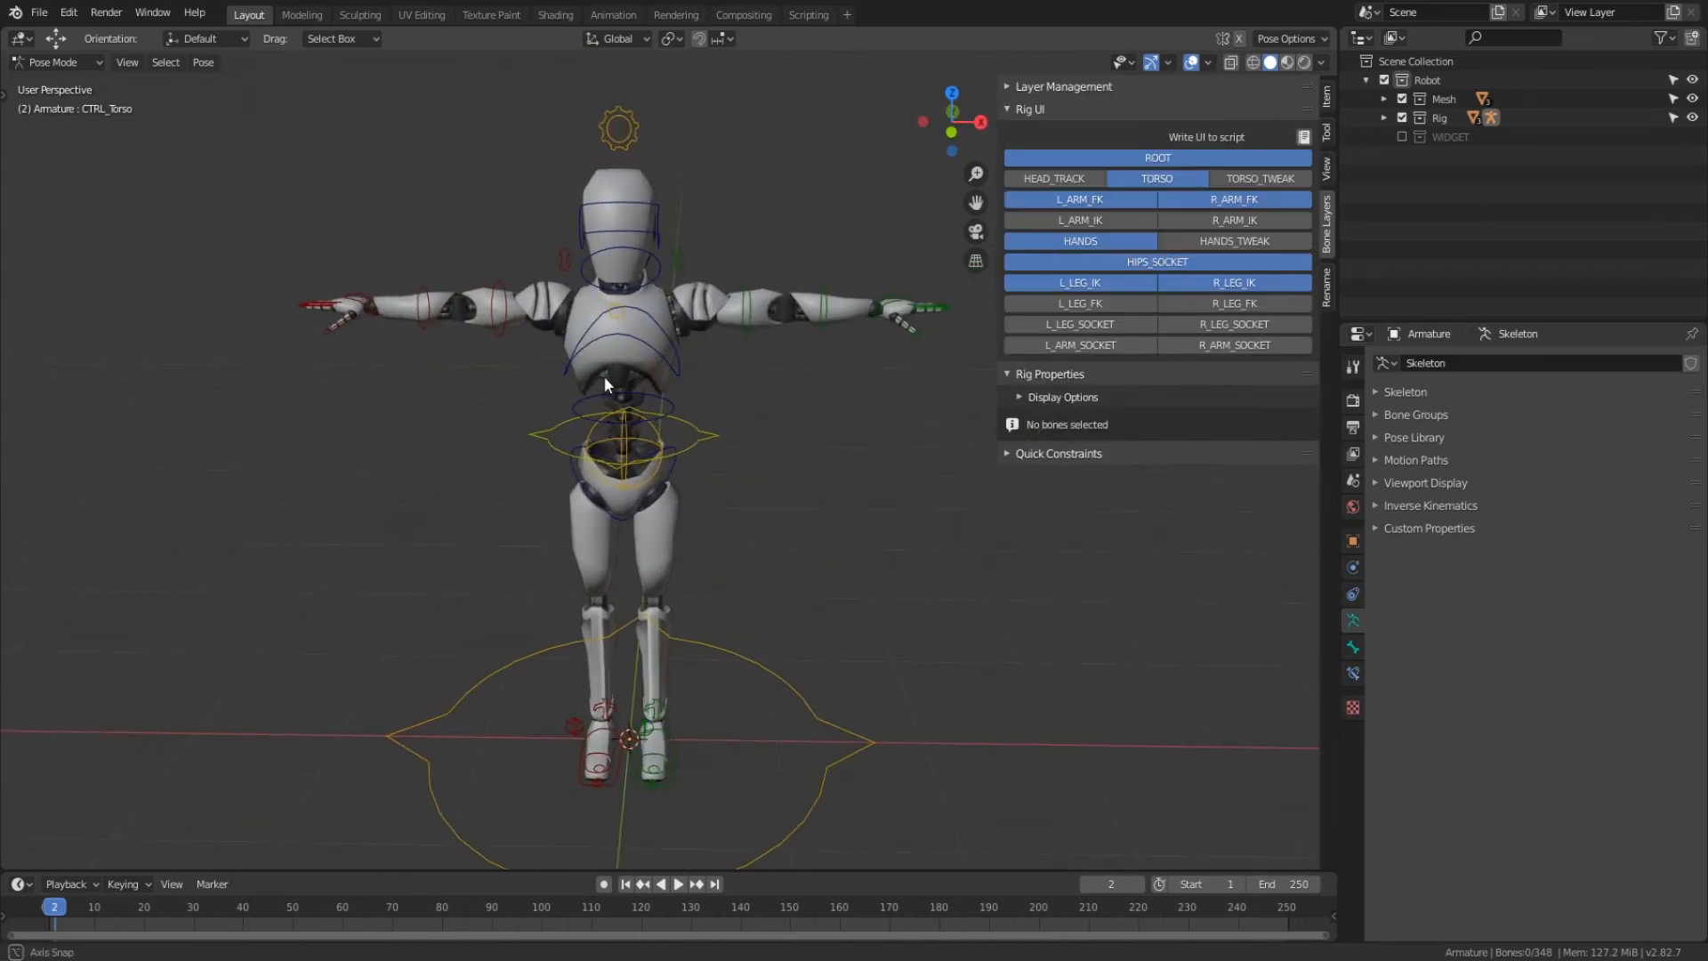
middle_drag(675, 342, 706, 310)
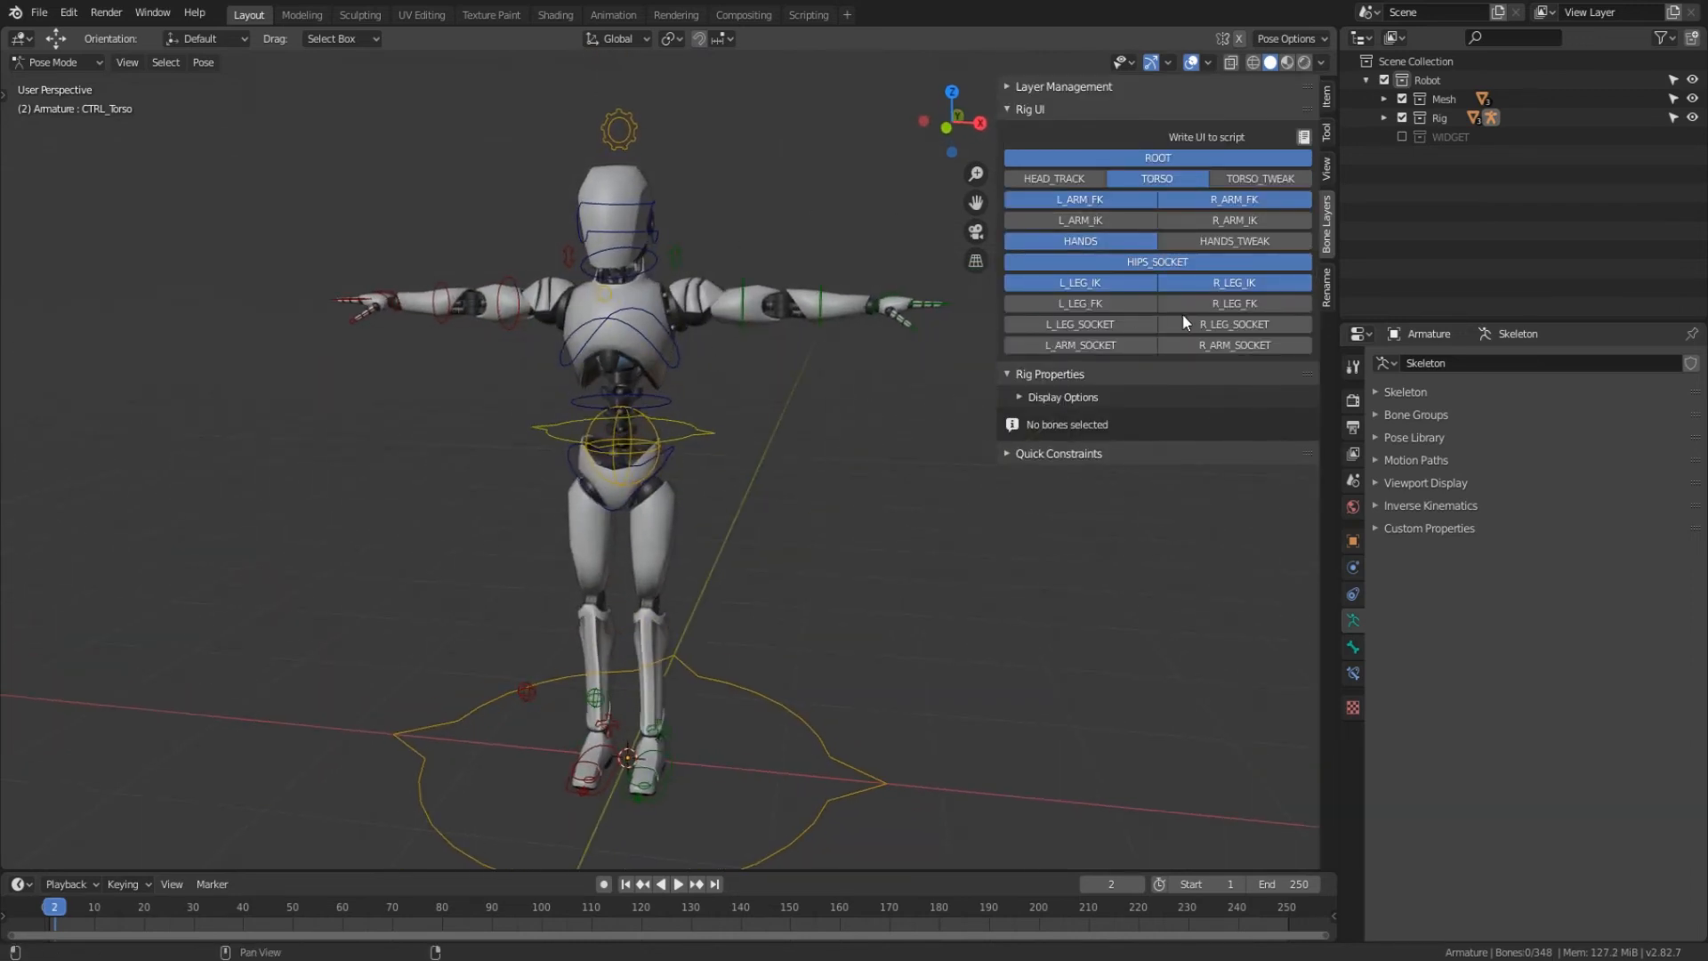
click(664, 345)
click(624, 140)
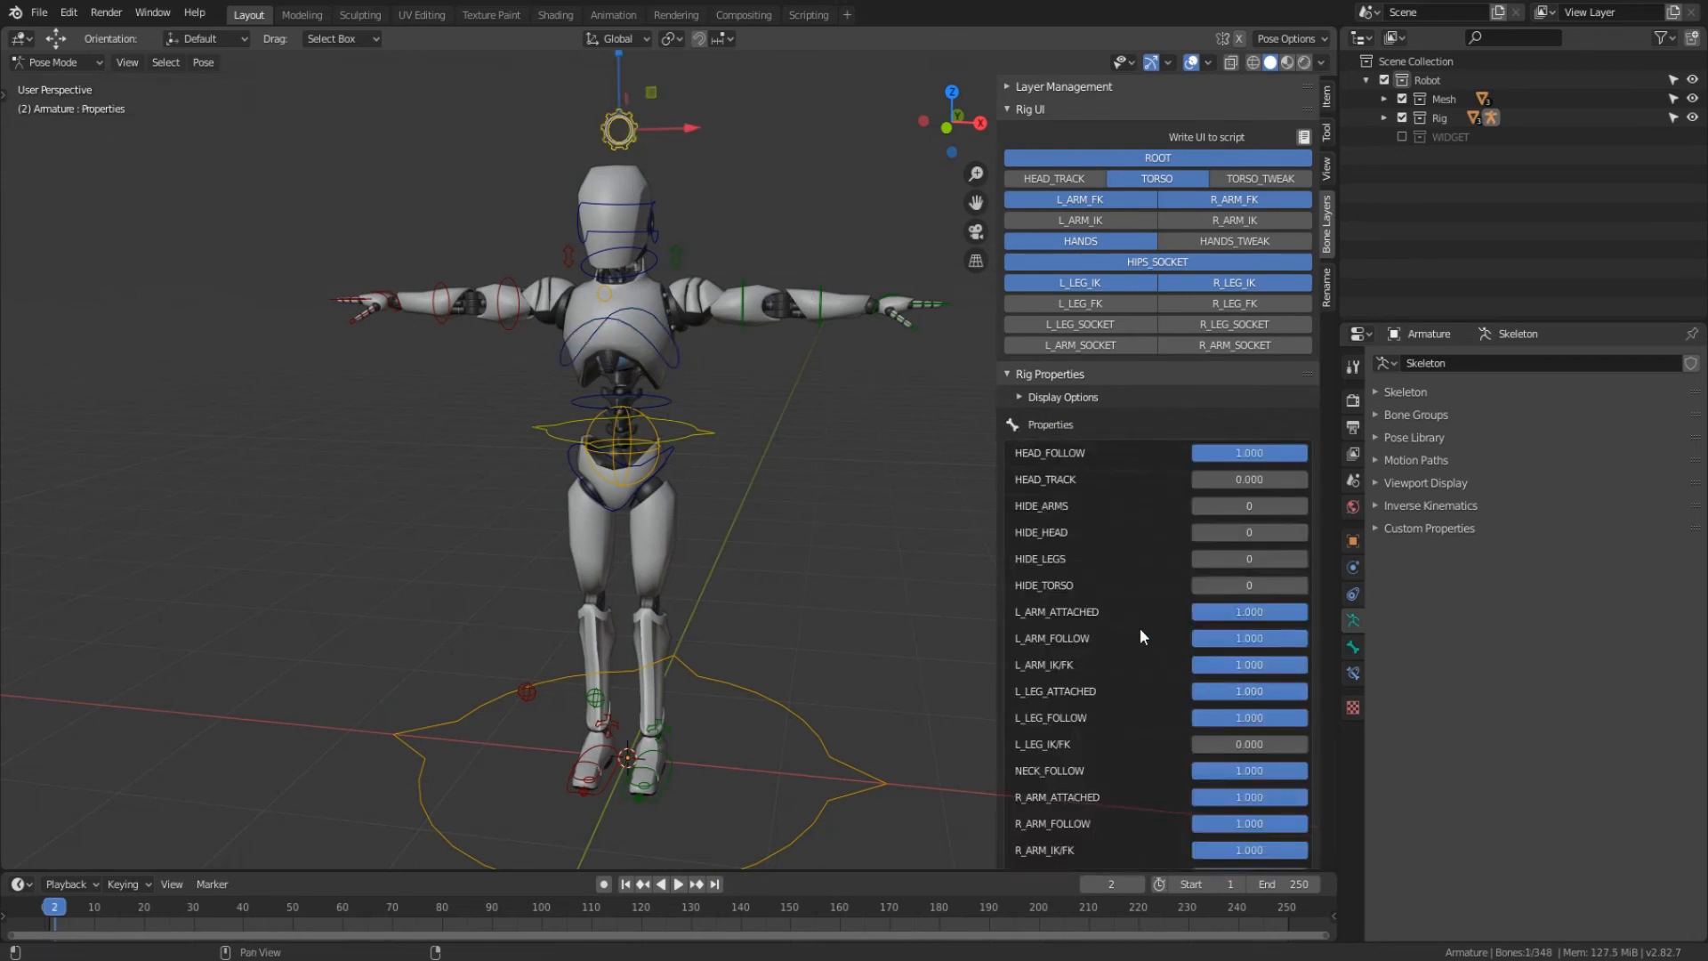
drag(1270, 615, 1195, 612)
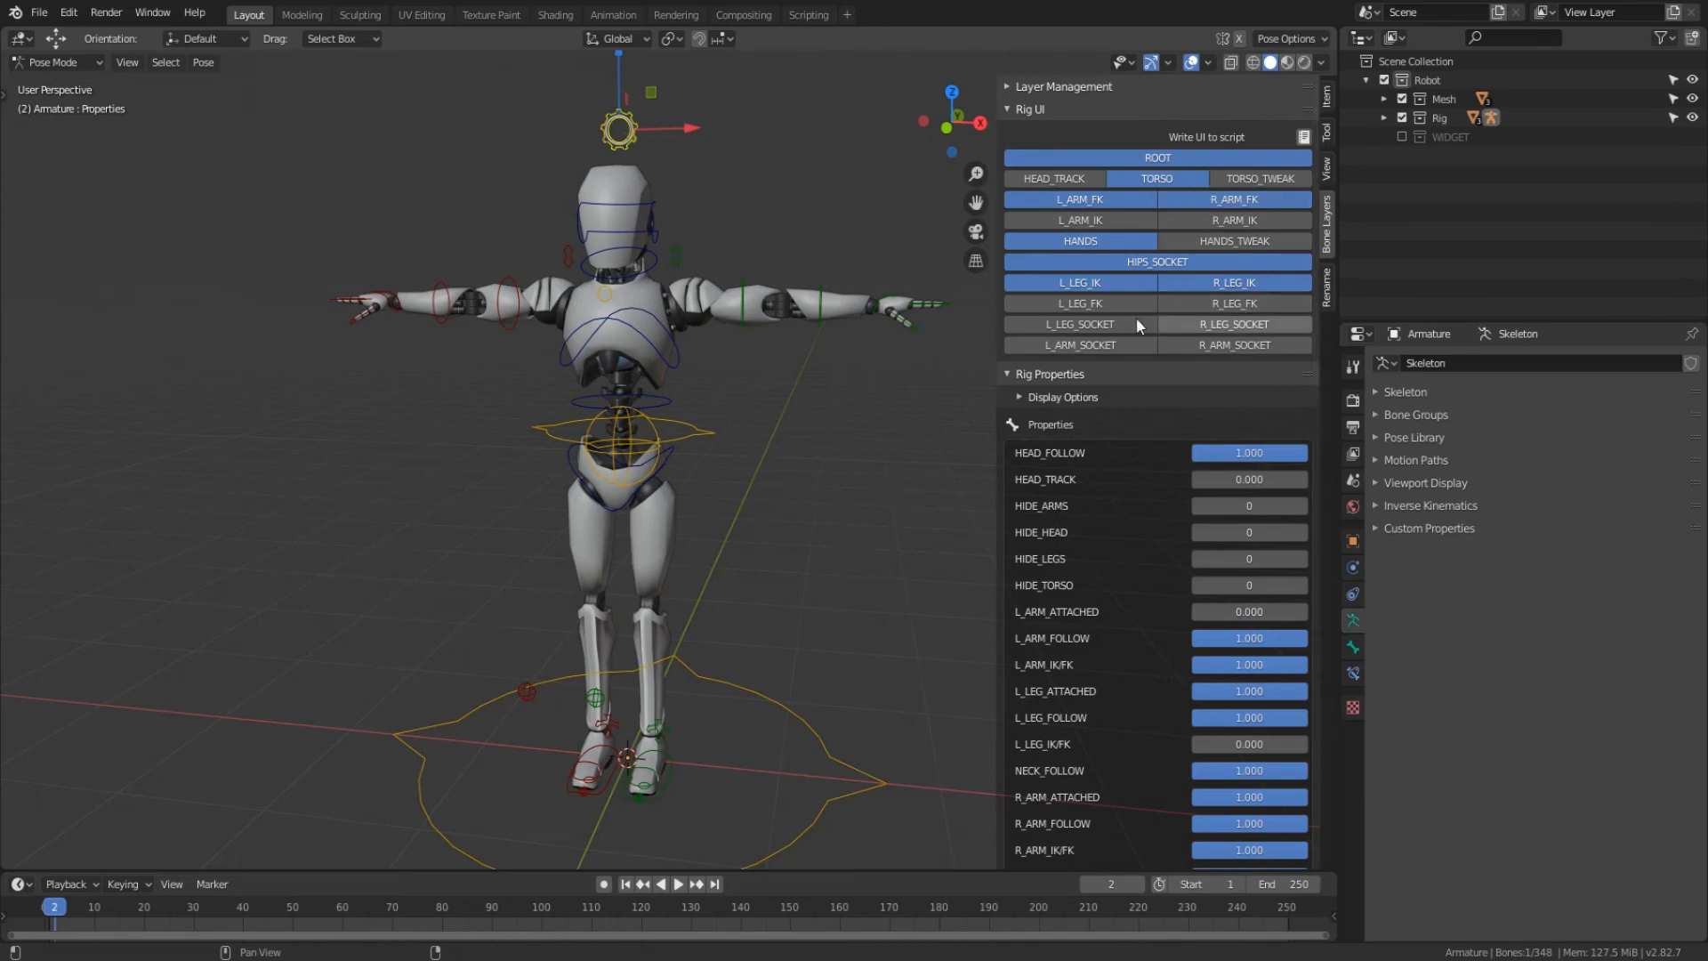
- Show the L_ARM_SOCKET control layer and leave L_LEG_SOCKET hidden
click(1105, 325)
click(1108, 348)
click(1108, 328)
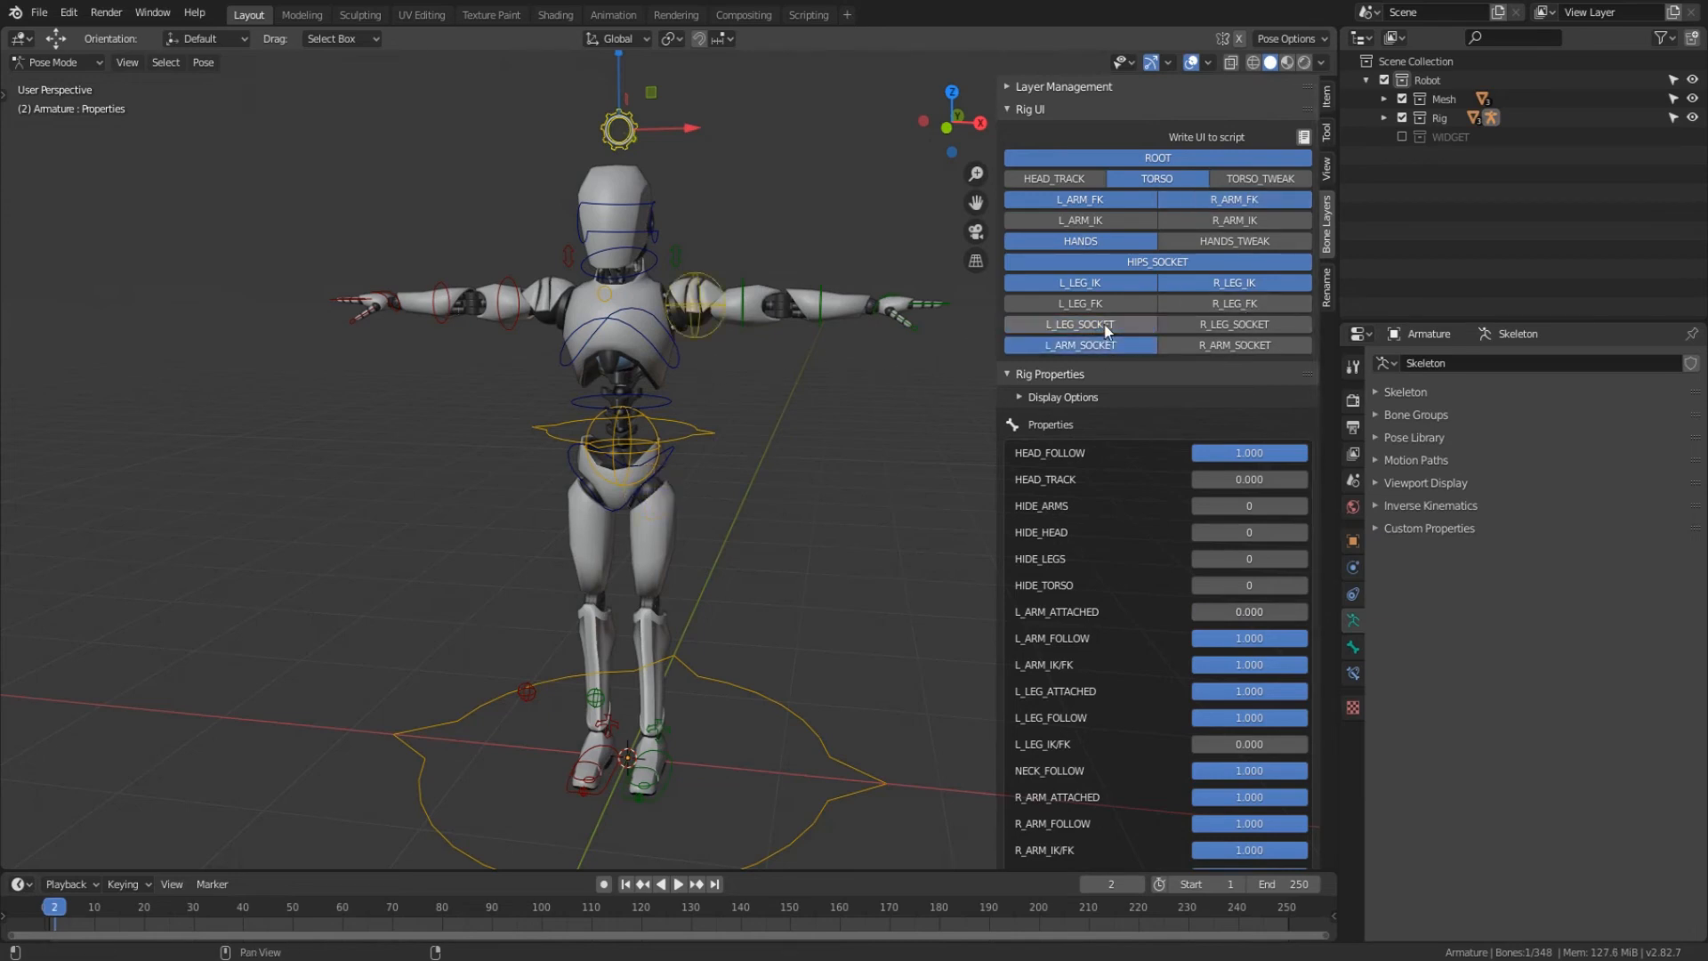
- Move the torso control along X away from the detached left arm and undo the move
middle_drag(690, 399, 730, 401)
click(697, 435)
key(g)
key(x)
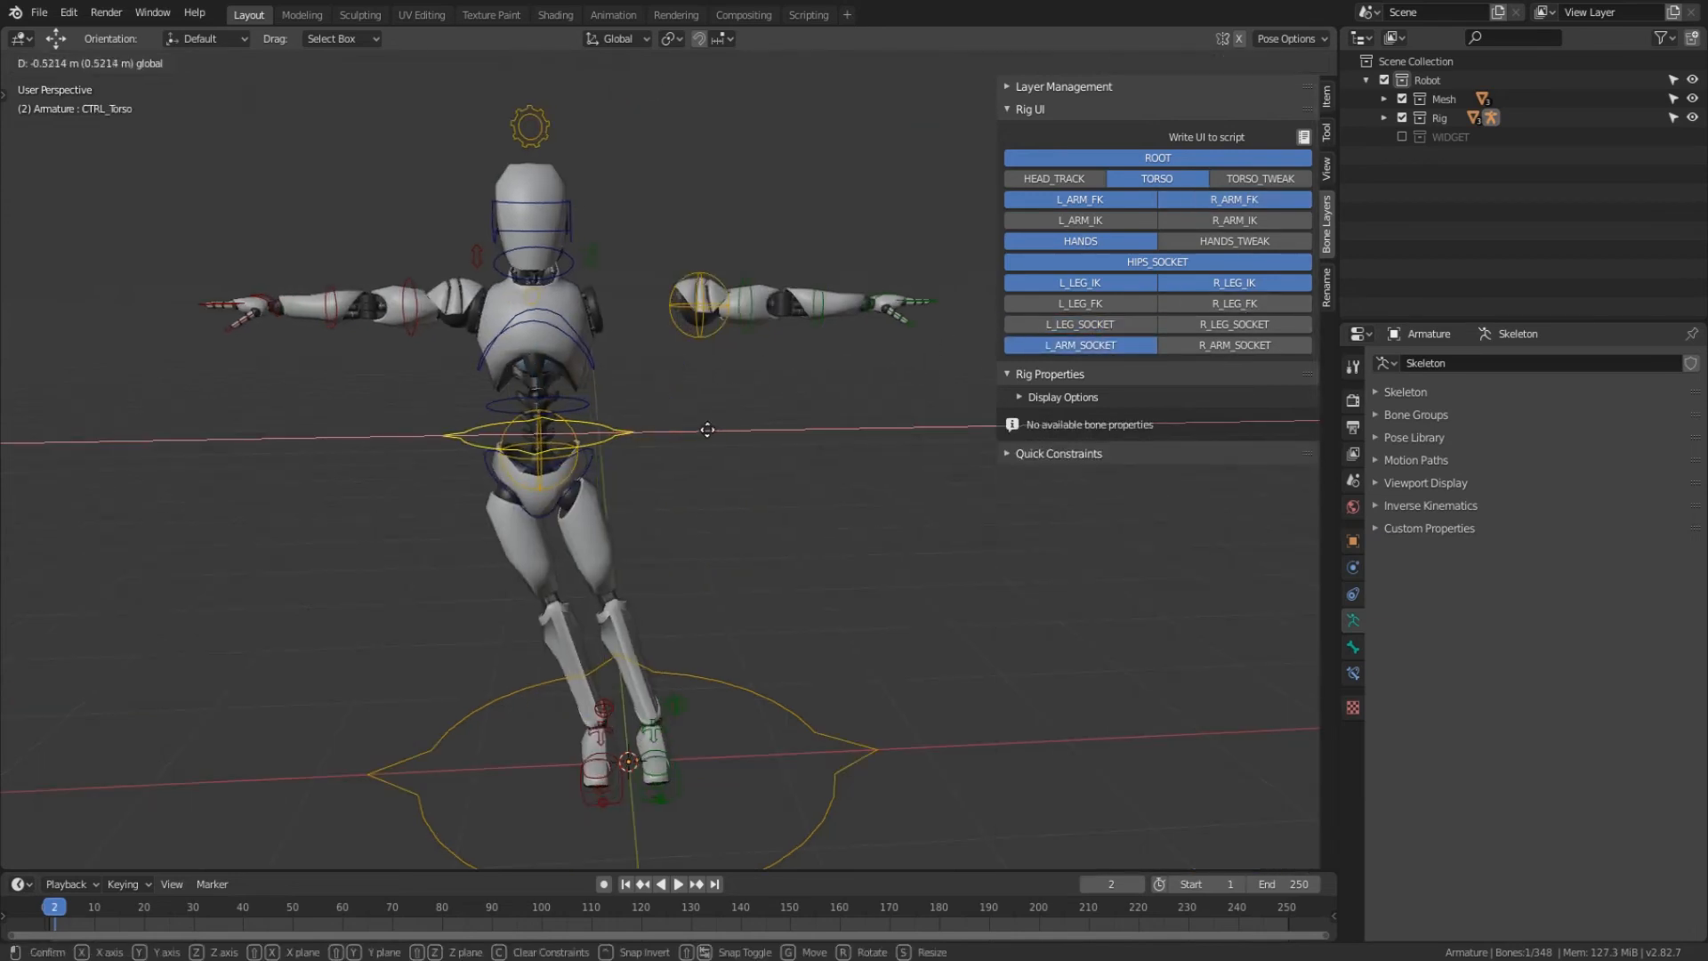
click(767, 429)
mouse_move(767, 428)
middle_down()
mouse_move(706, 498)
mouse_move(755, 442)
middle_up()
key(ctrl+z)
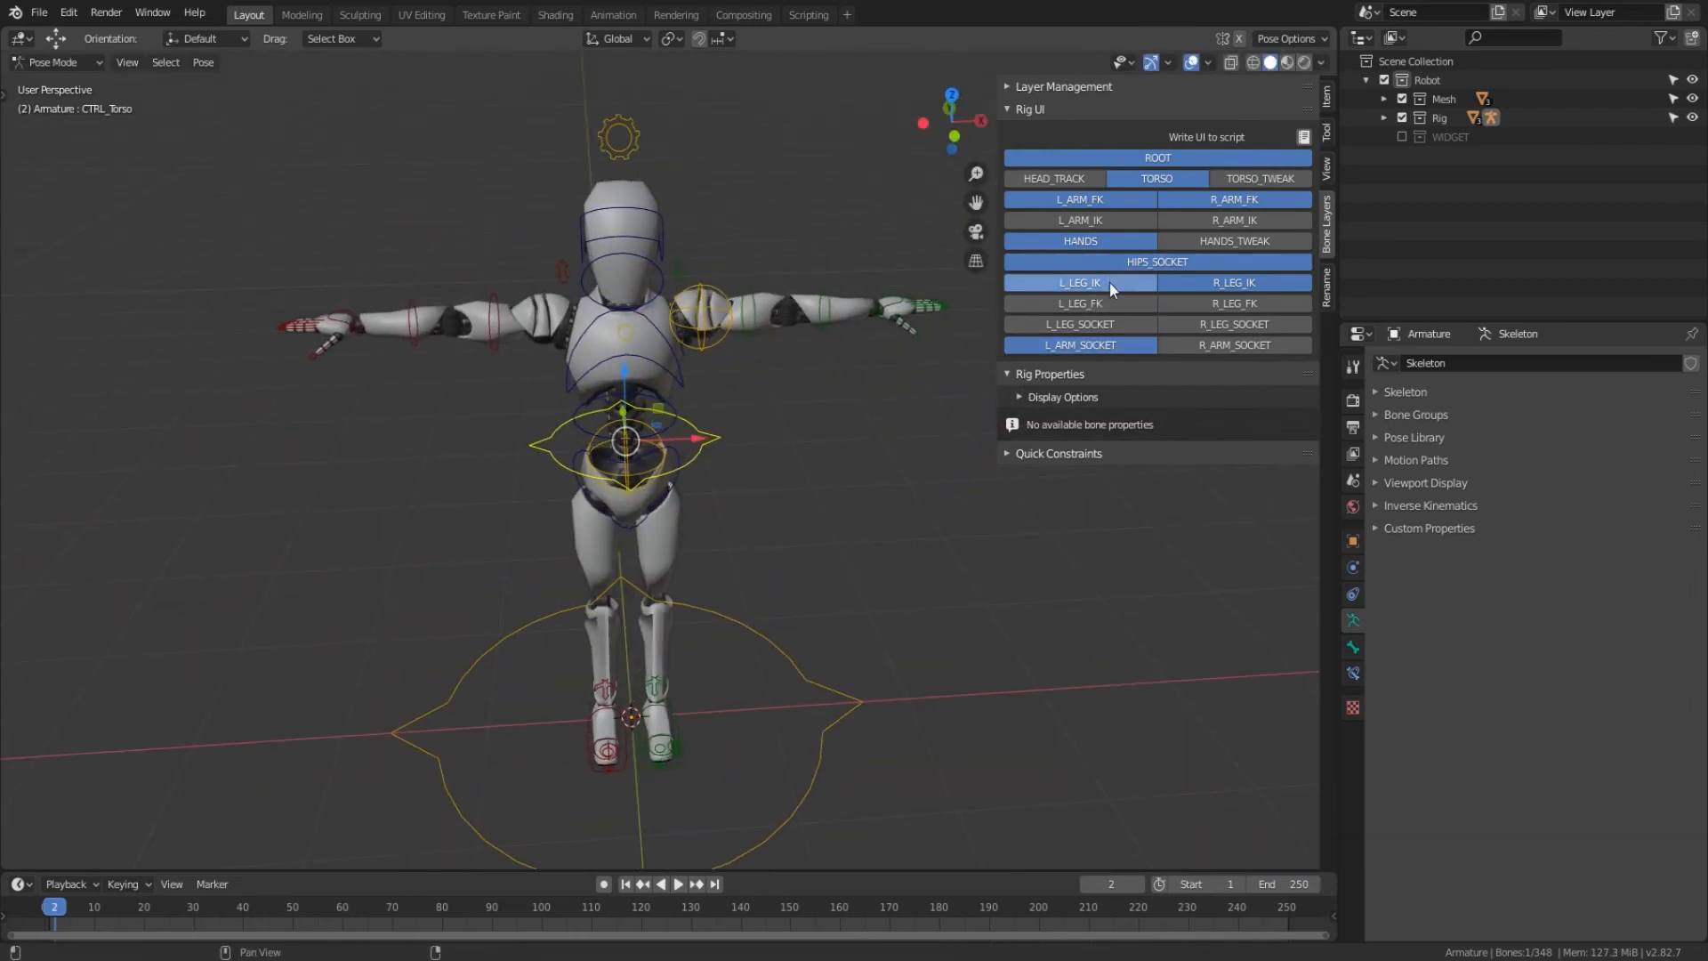
- Hide the L_ARM_SOCKET and HIPS_SOCKET control layers and set L_ARM_ATTACHED to 1.000 on the properties control
click(1090, 350)
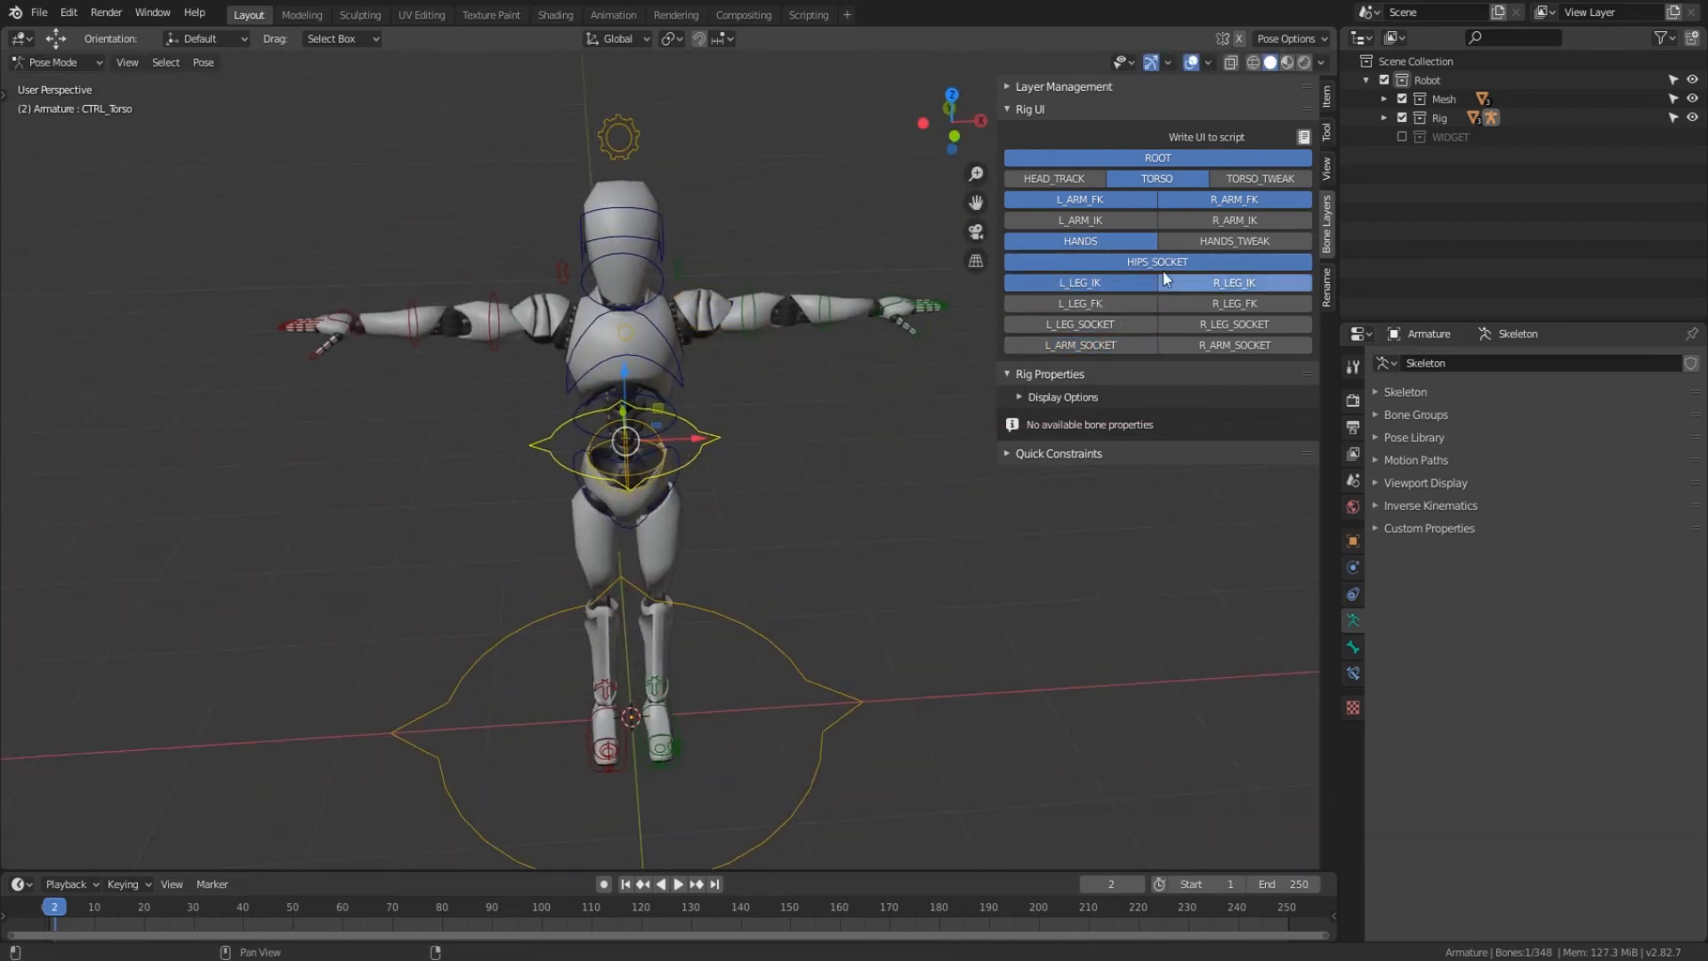
click(1161, 265)
click(634, 142)
middle_drag(829, 295, 754, 275)
scroll(1165, 637, down, 5)
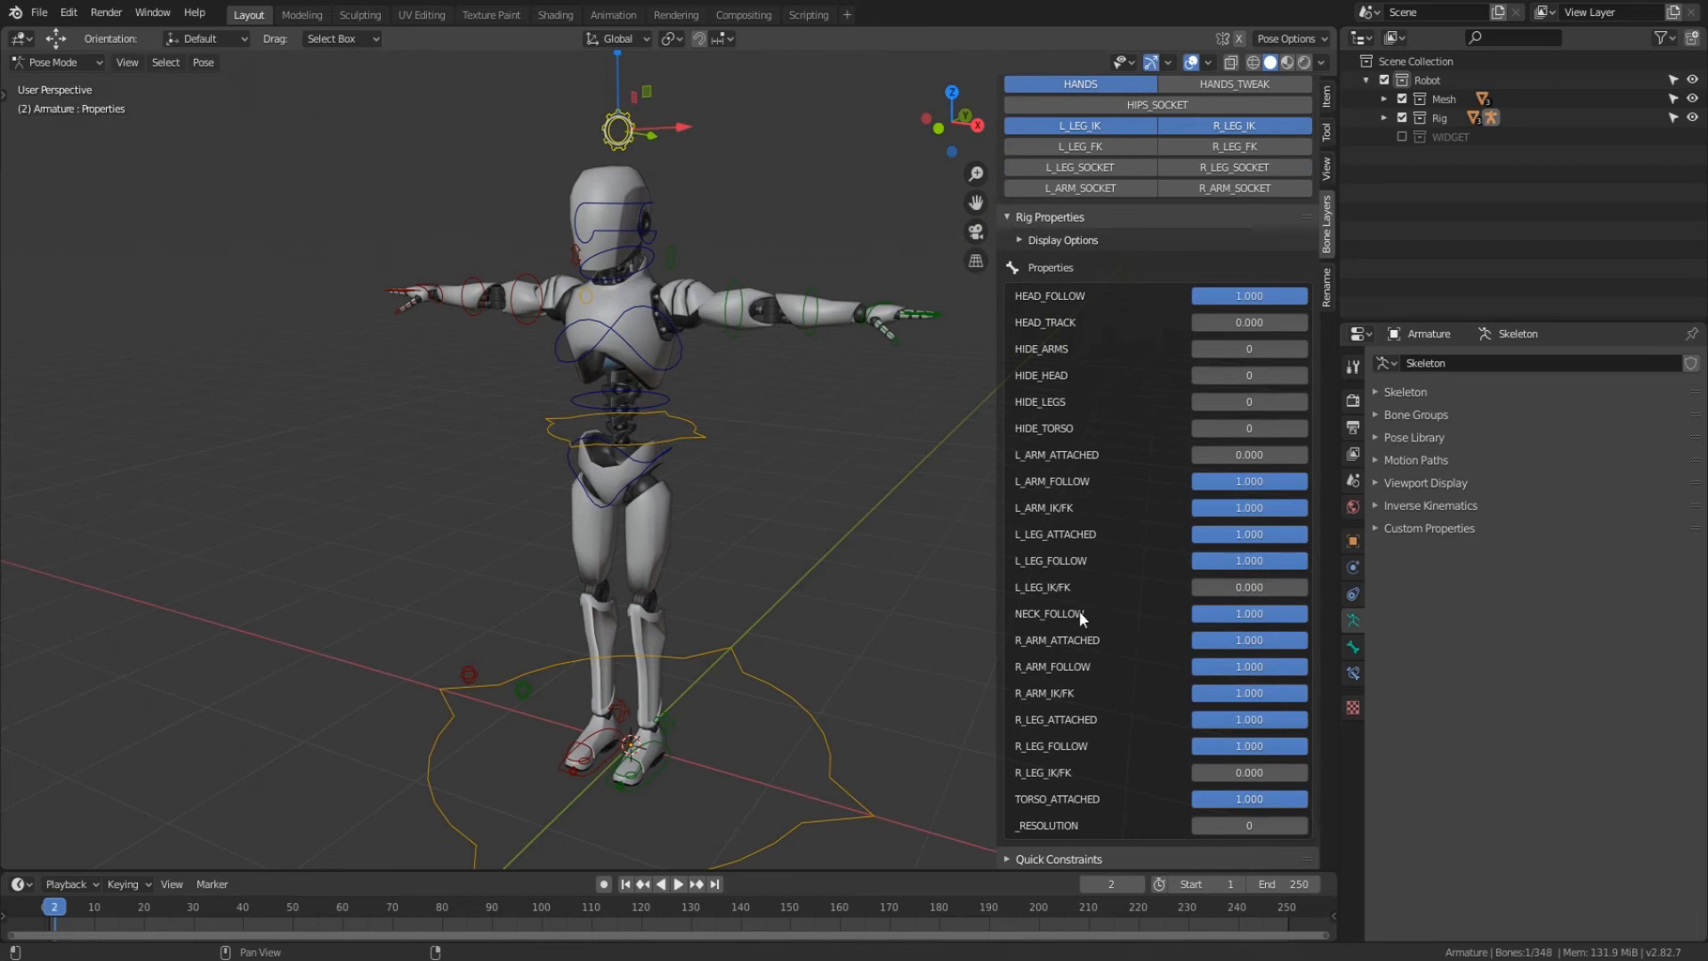
drag(1212, 455, 1290, 455)
scroll(1225, 399, up, 3)
middle_drag(845, 427, 1002, 340)
click(793, 532)
- Select the properties control and set HIDE_ARMS, HIDE_HEAD and HIDE_TORSO to 1
mouse_move(641, 571)
middle_down()
mouse_move(572, 686)
mouse_move(707, 621)
mouse_move(616, 605)
mouse_move(658, 598)
middle_up()
click(631, 149)
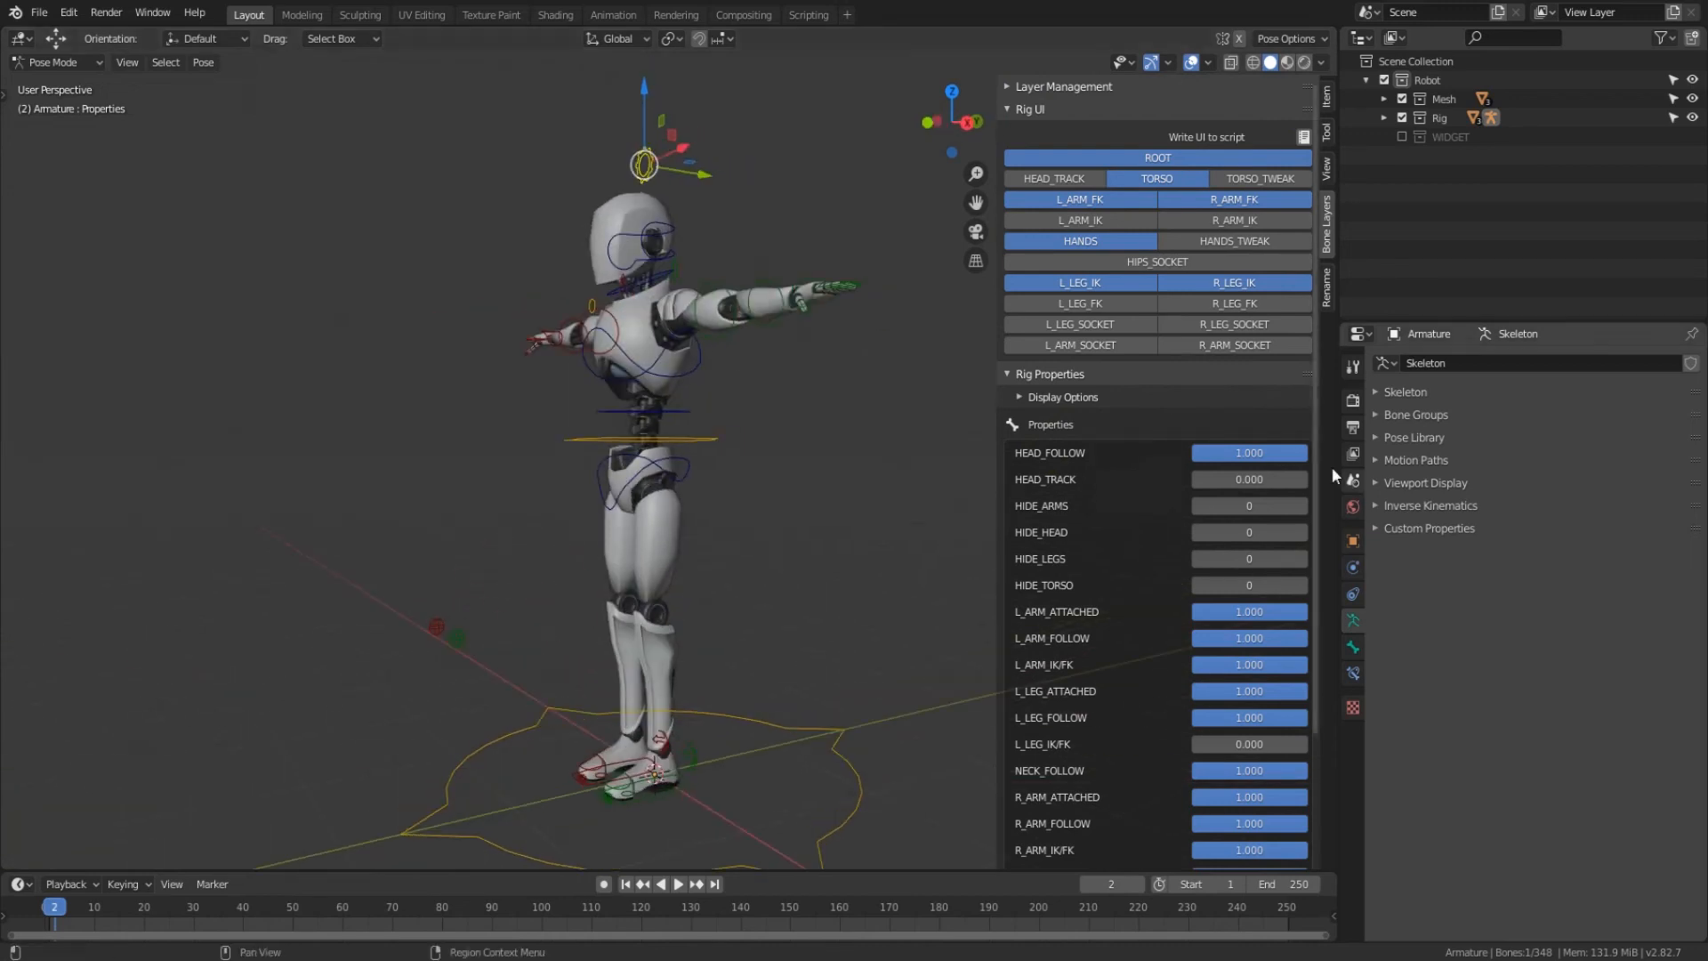
click(1233, 507)
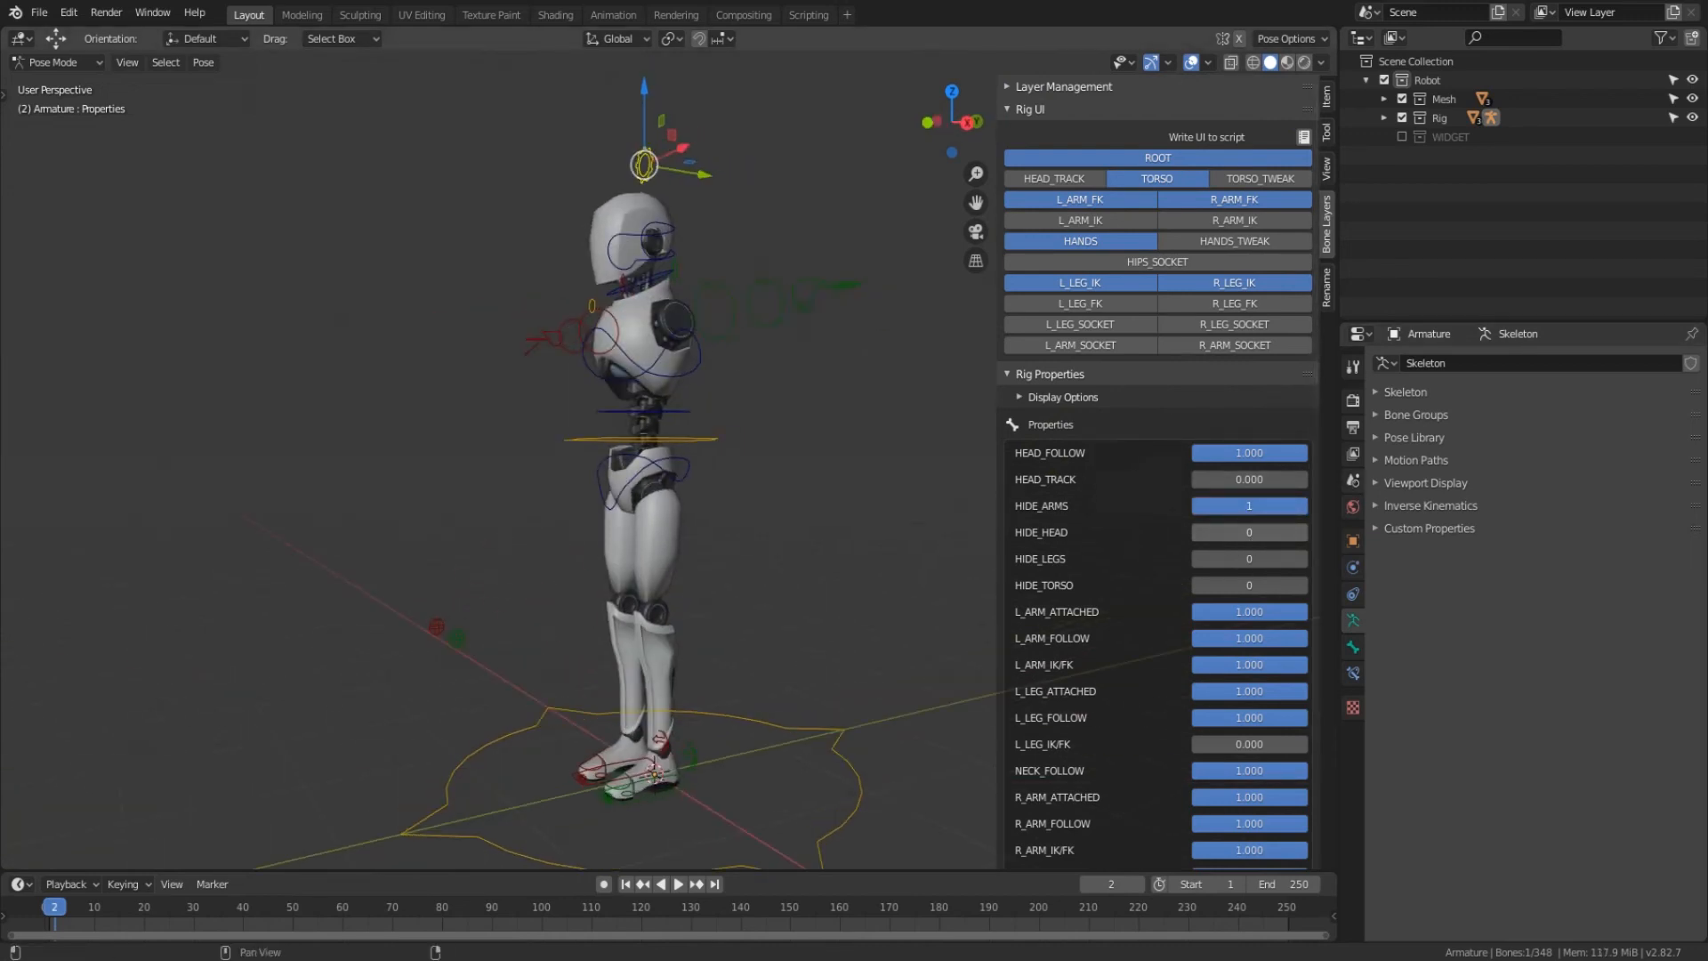
click(1261, 533)
click(1278, 584)
- Hide the HANDS, TORSO, L_ARM_FK and R_ARM_FK control layers
middle_drag(555, 483, 708, 471)
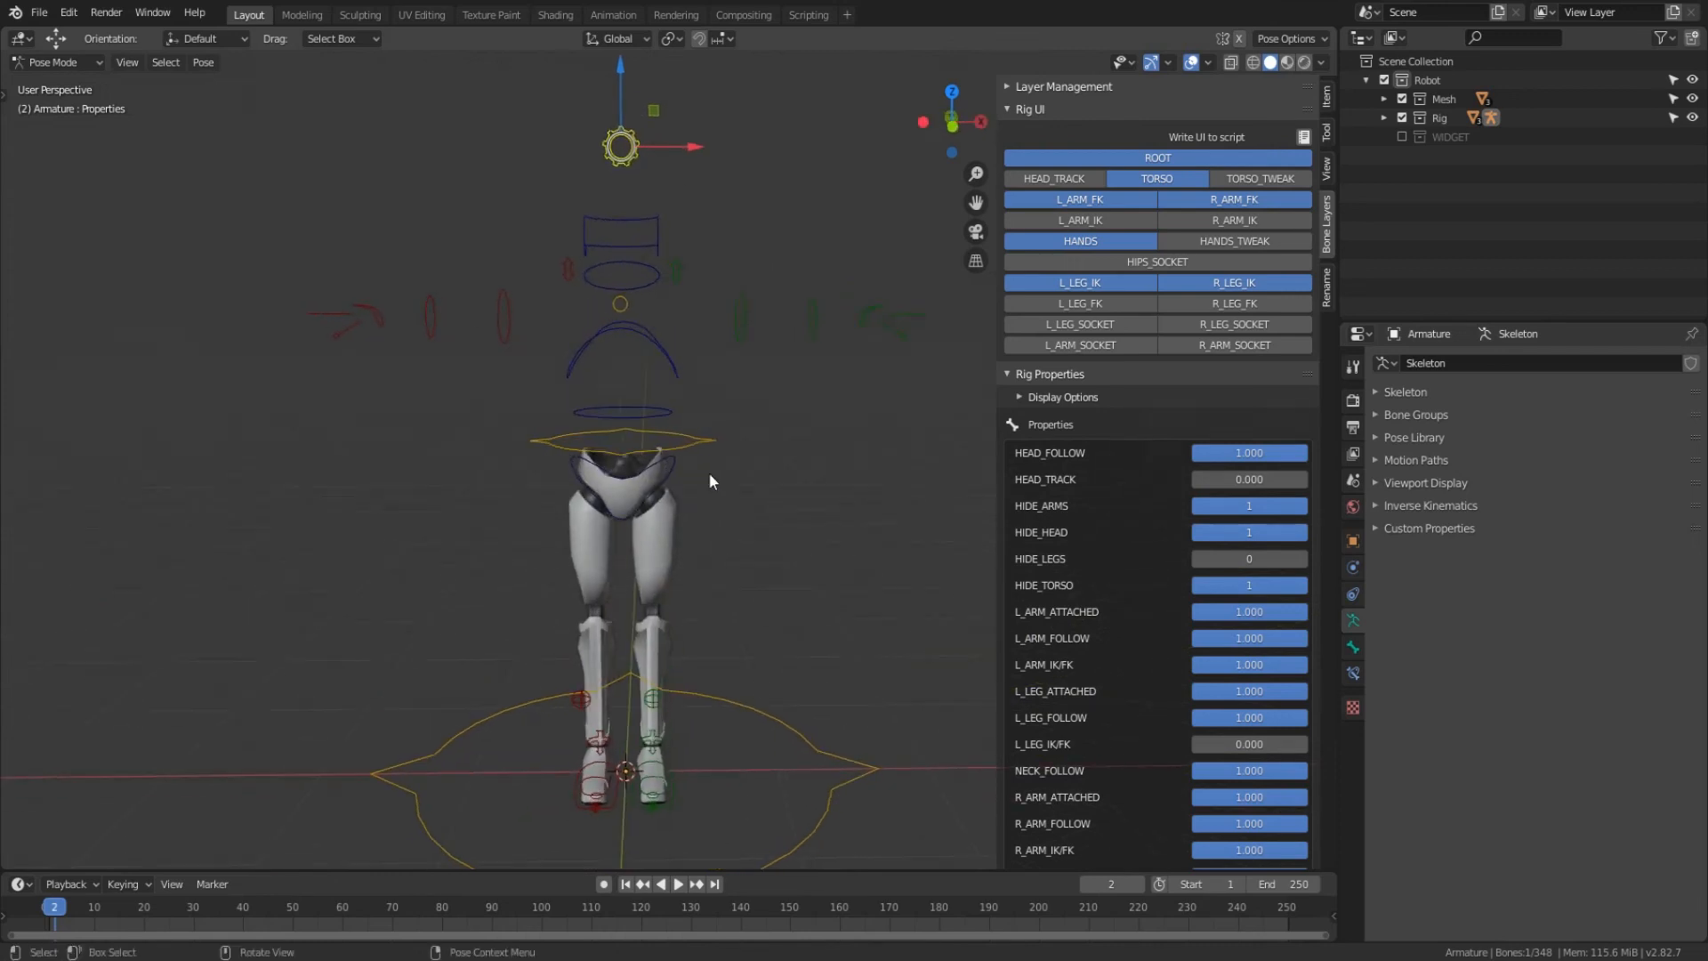
click(1081, 241)
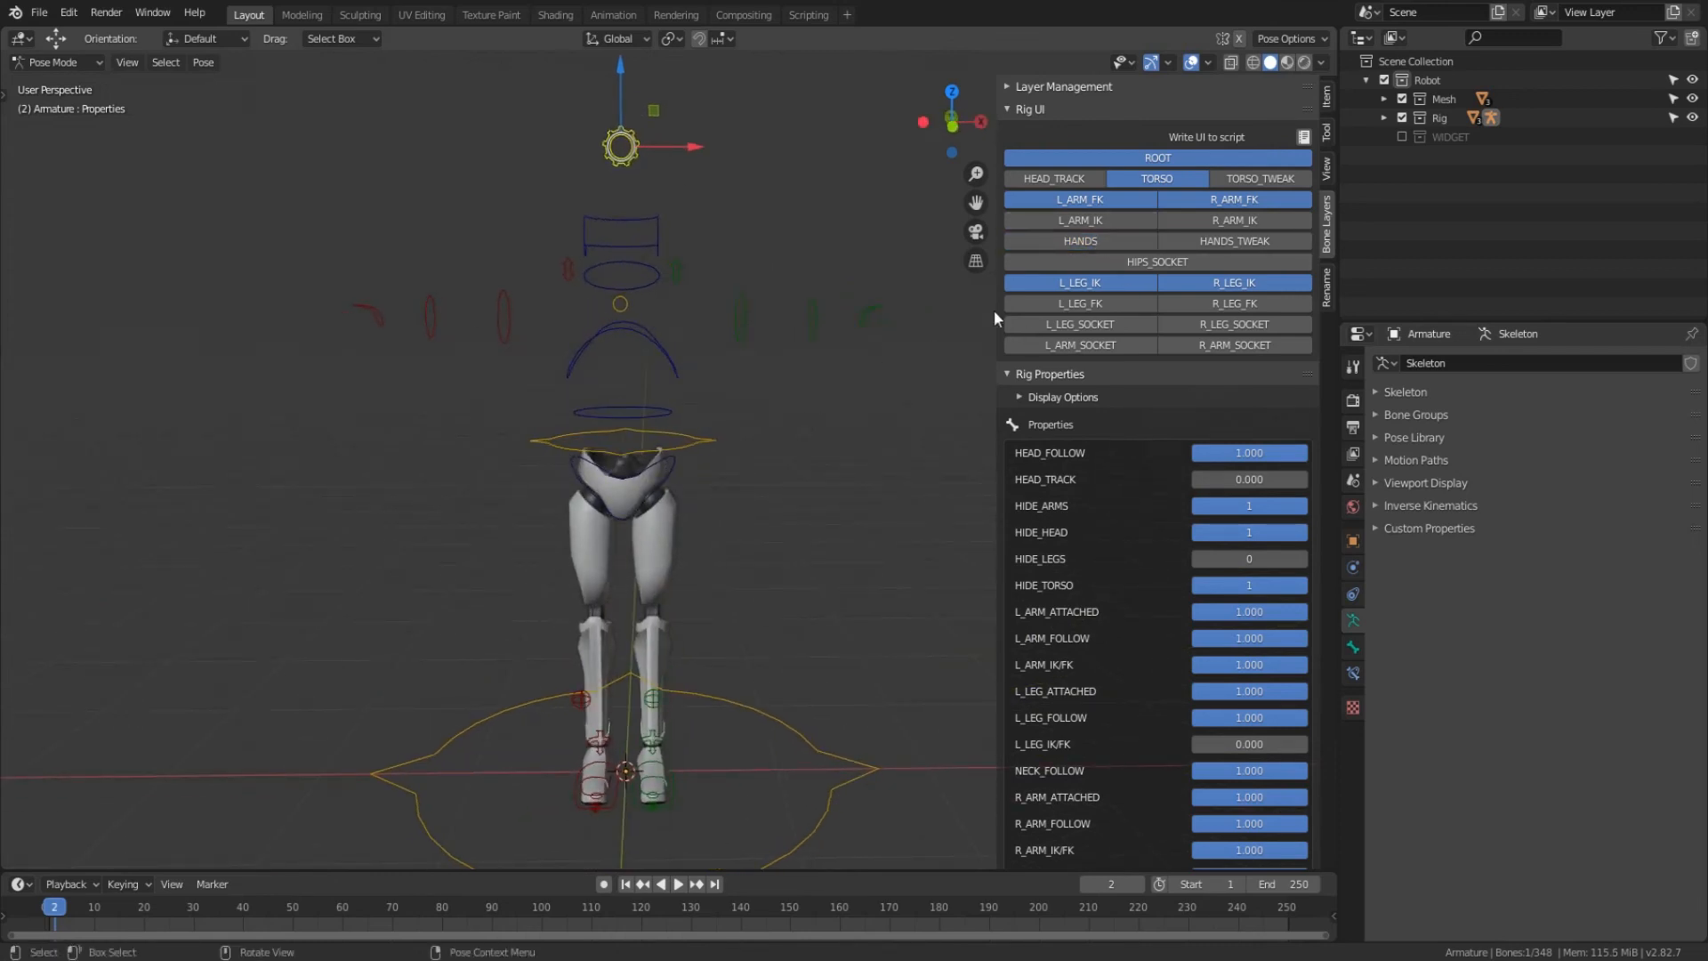
click(1157, 178)
middle_drag(658, 391, 738, 391)
click(1109, 198)
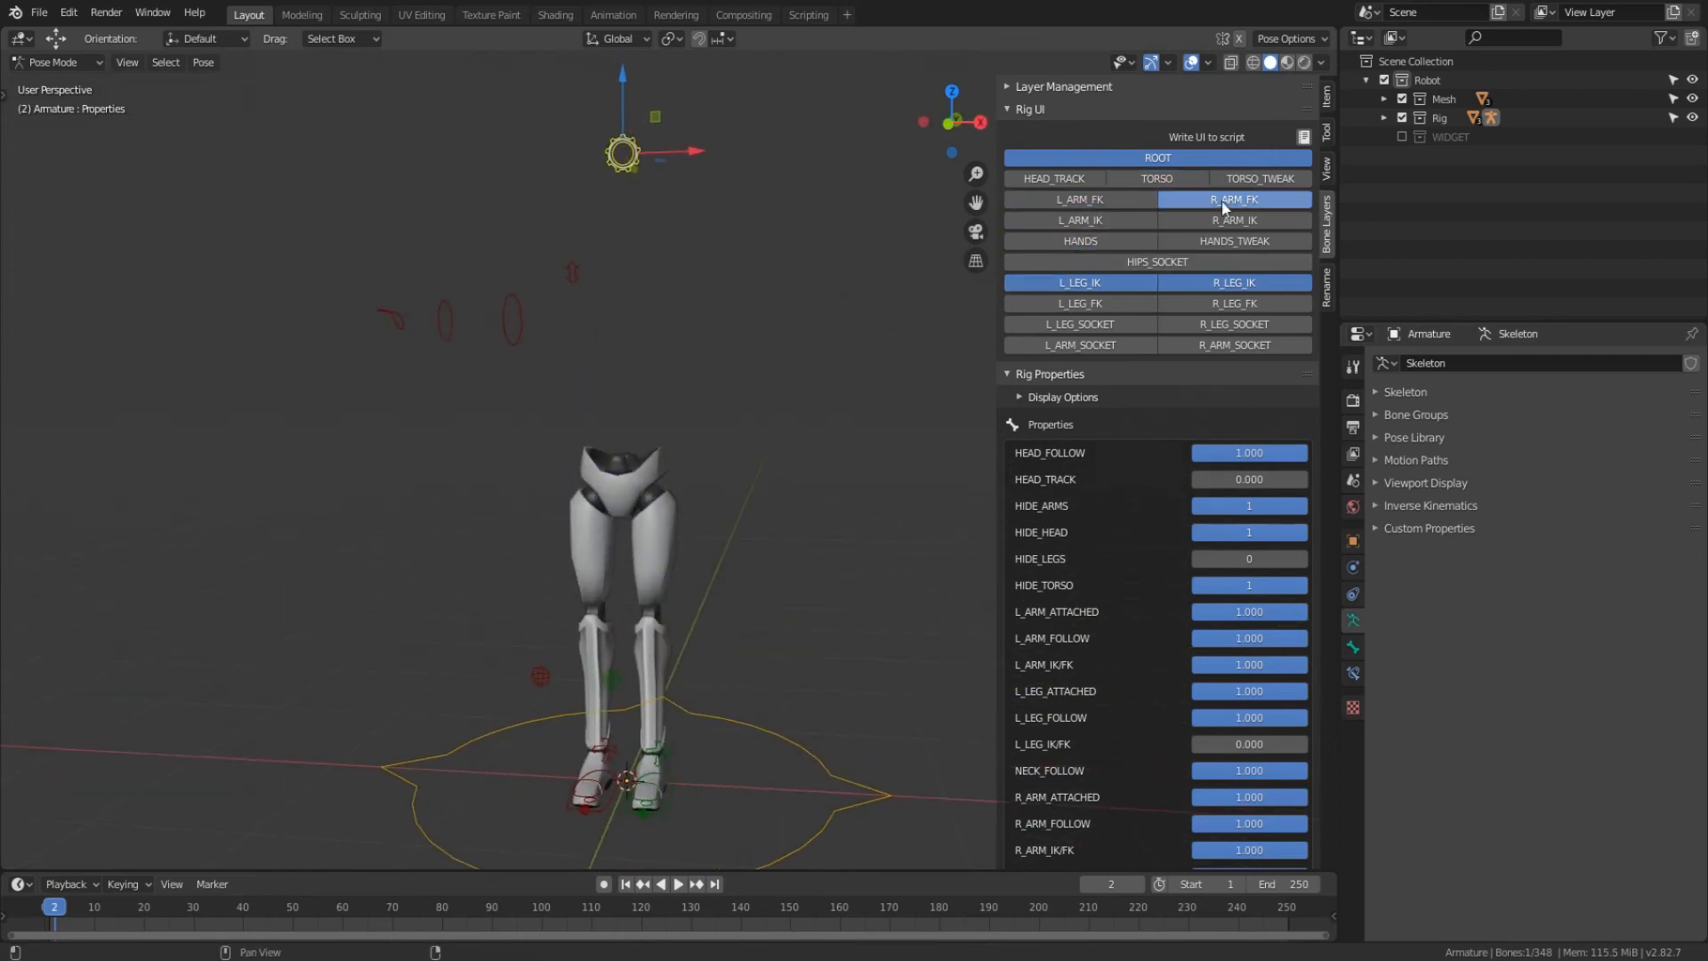
click(1224, 205)
- Move the left foot control about -0.405 m along Y and undo the move
middle_drag(712, 326, 598, 349)
scroll(680, 534, up, 3)
shift+middle_drag(685, 549, 717, 349)
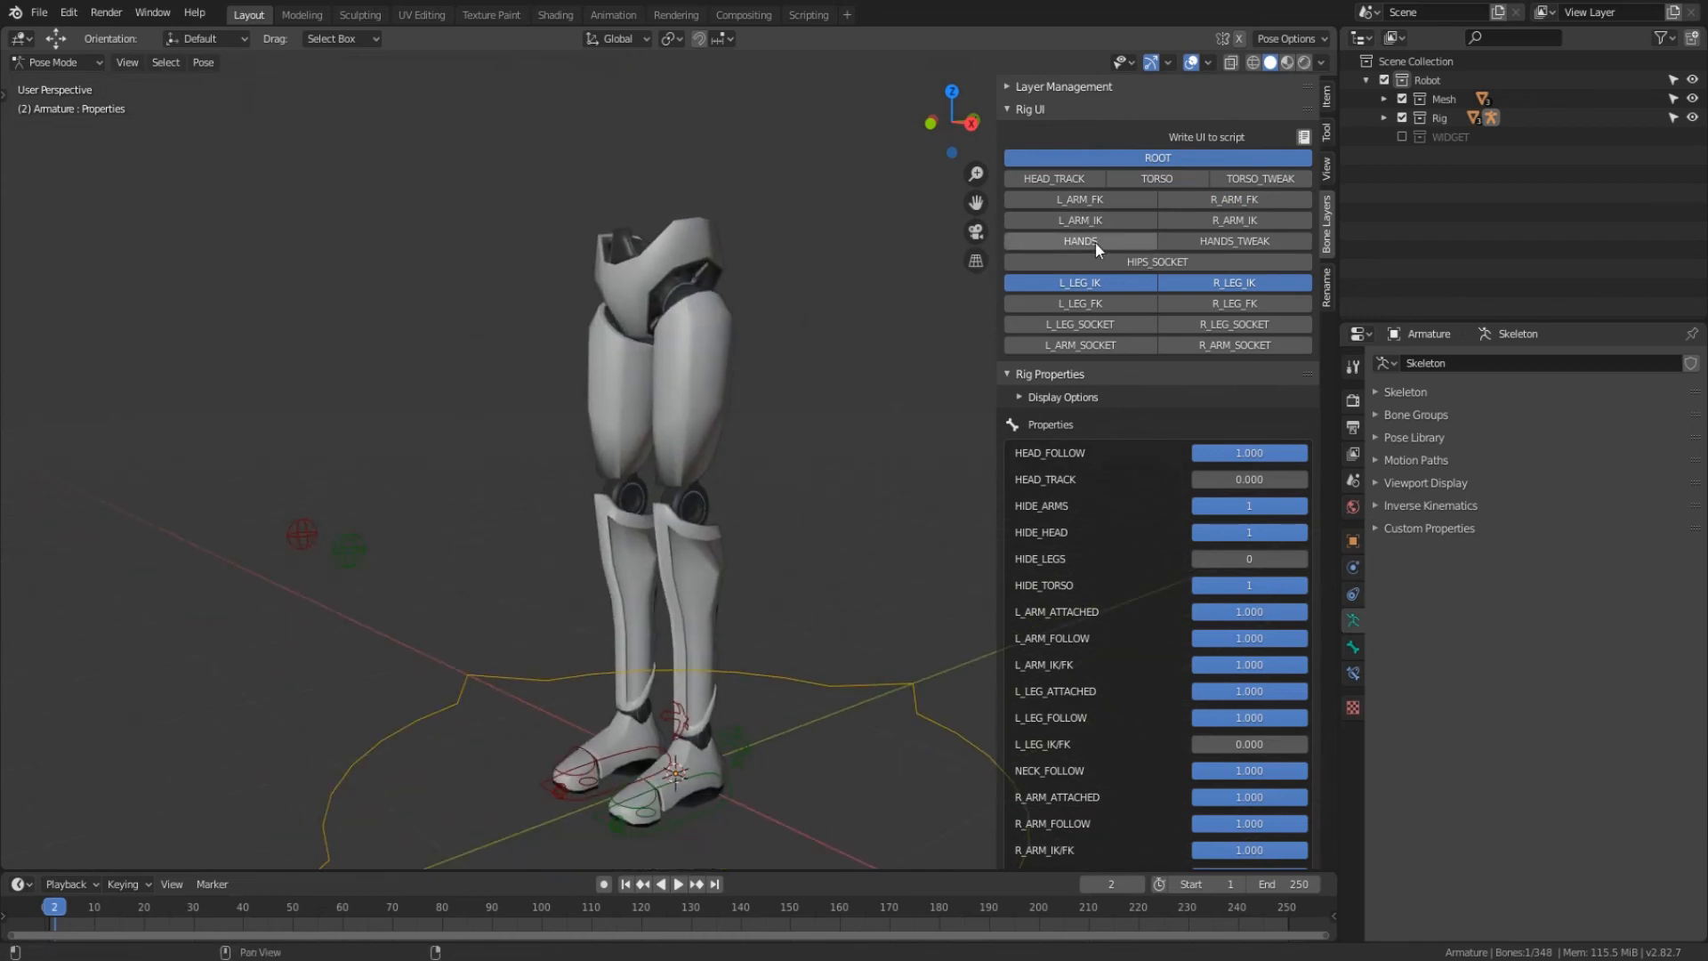
mouse_move(828, 373)
middle_down()
mouse_move(739, 371)
mouse_move(814, 367)
middle_up()
click(733, 801)
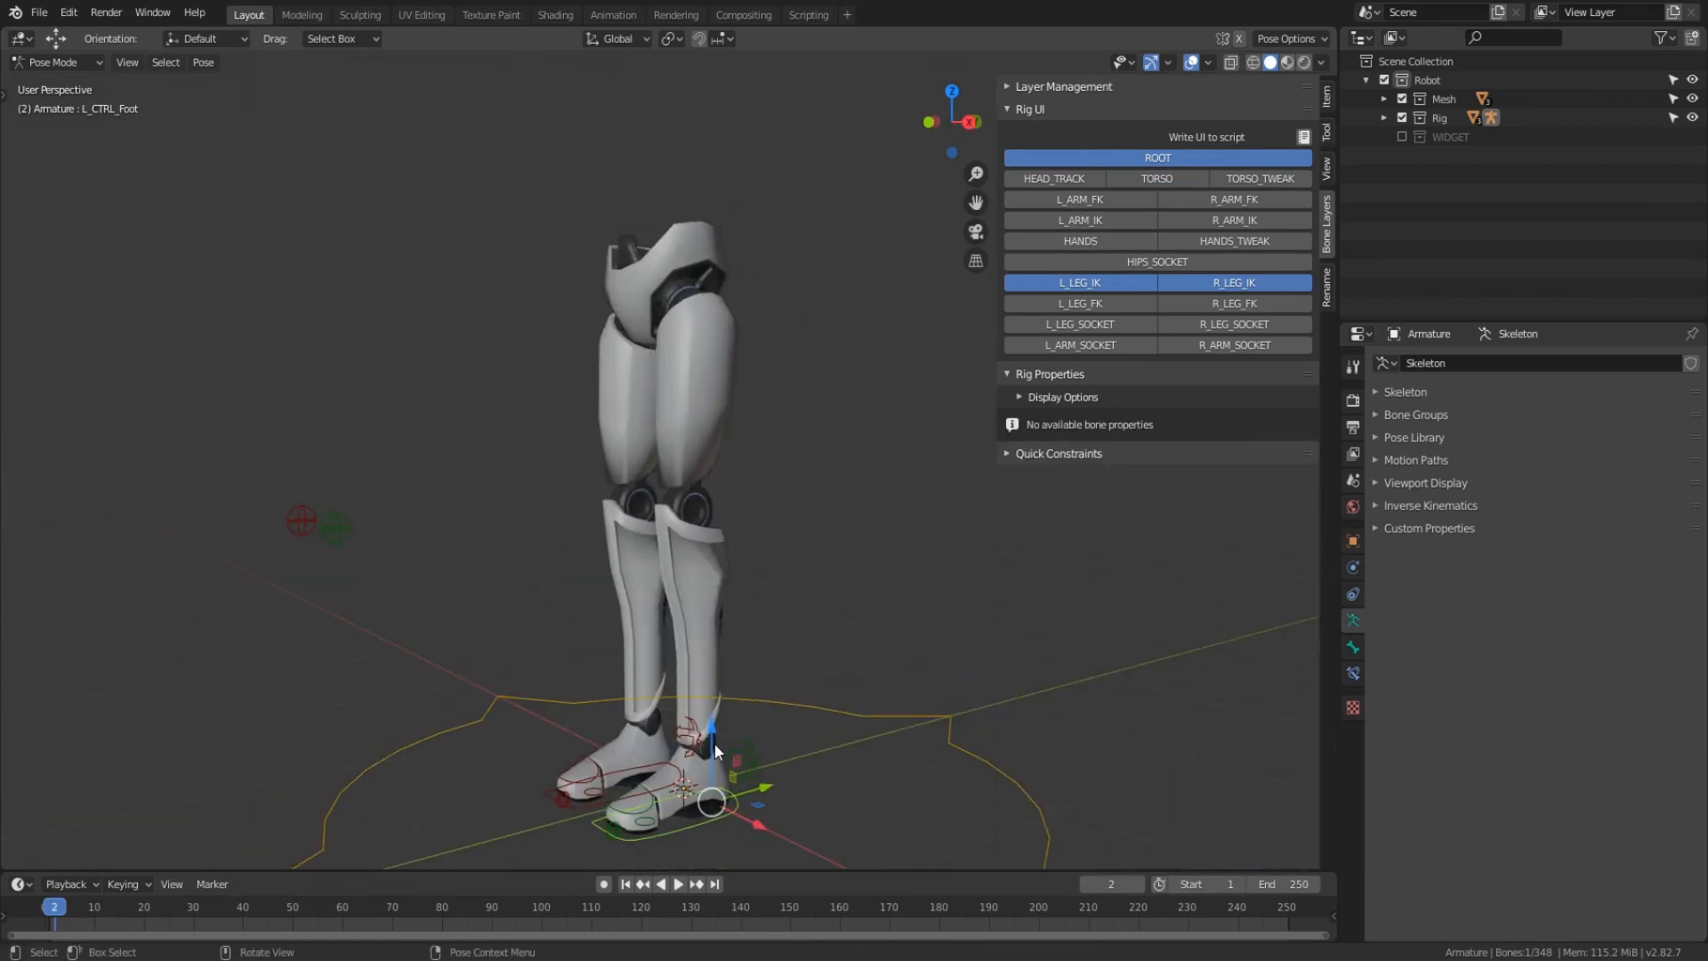
drag(714, 746, 654, 711)
middle_drag(536, 681, 627, 711)
scroll(627, 712, down, 5)
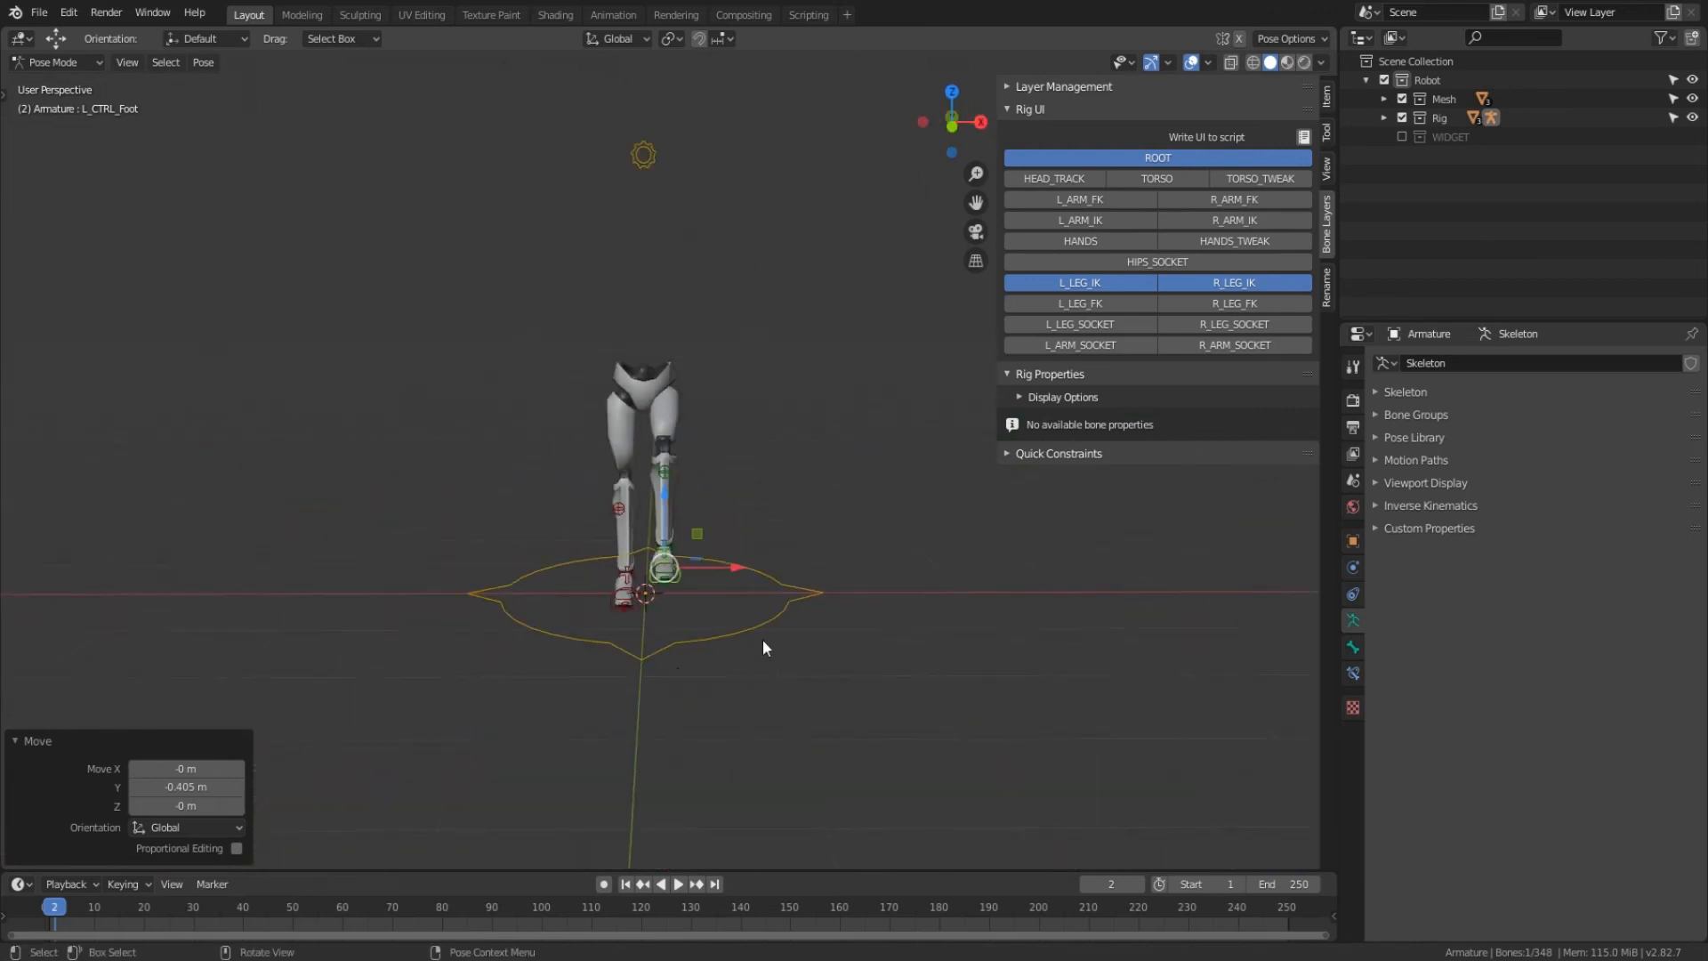
key(ctrl+z)
- Select the properties control and set HIDE_HEAD, HIDE_ARMS and HIDE_TORSO to 0
middle_drag(706, 559, 672, 152)
click(667, 155)
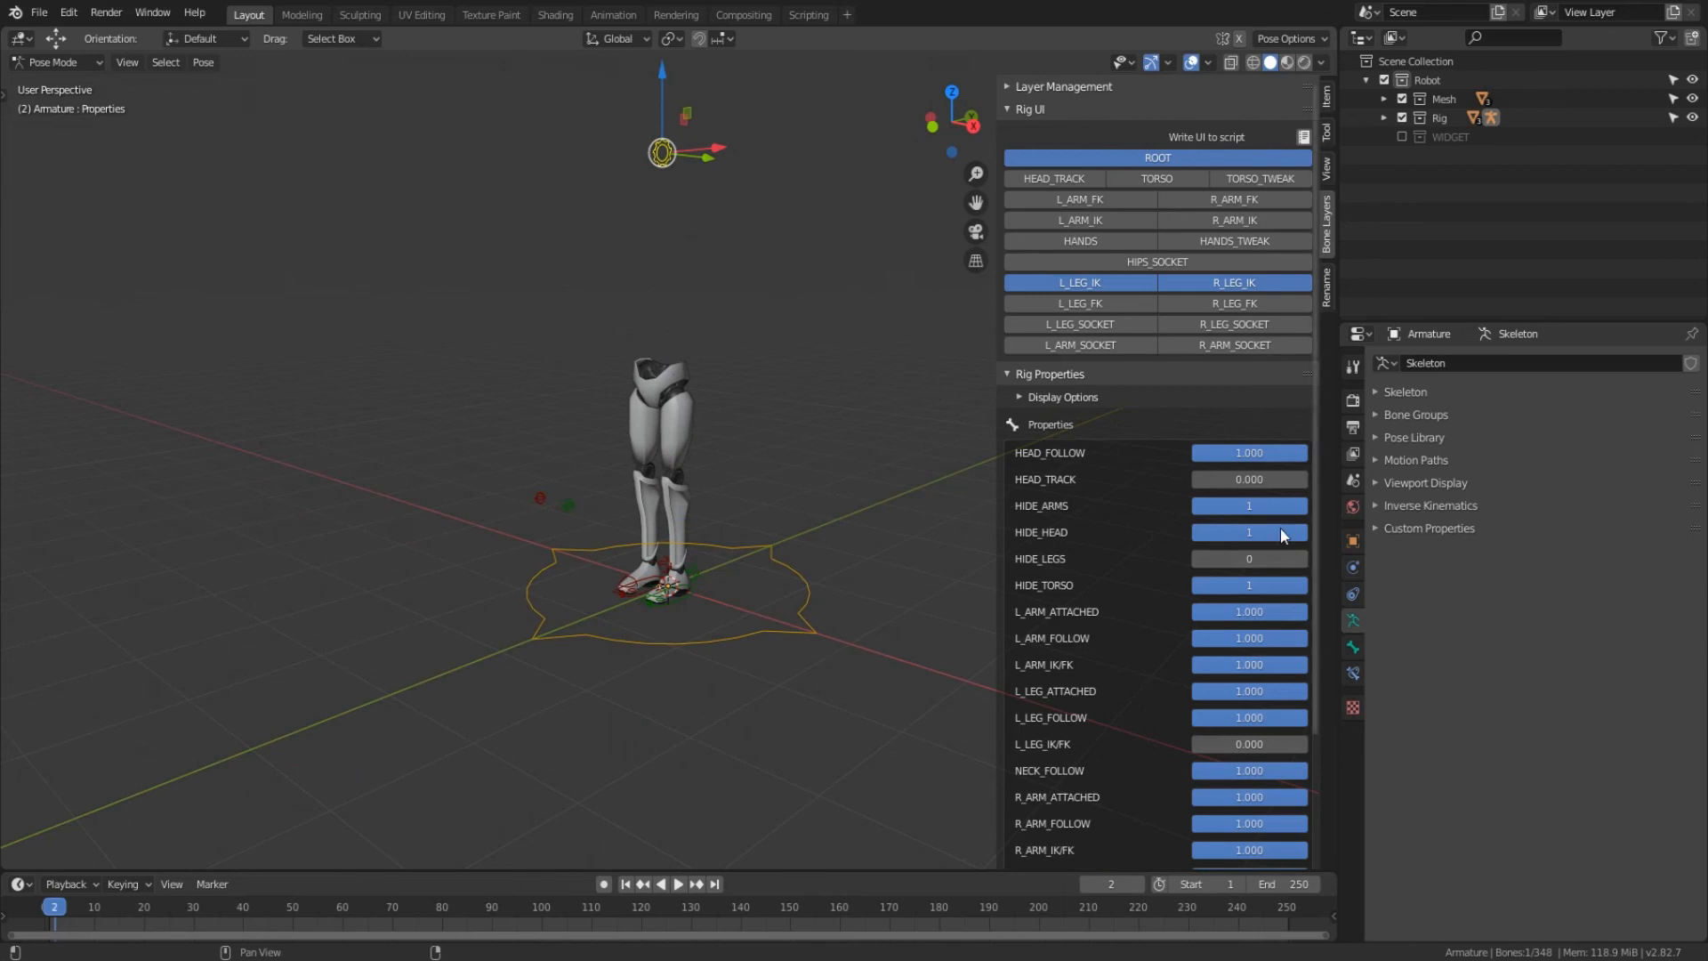
click(1199, 532)
click(1199, 505)
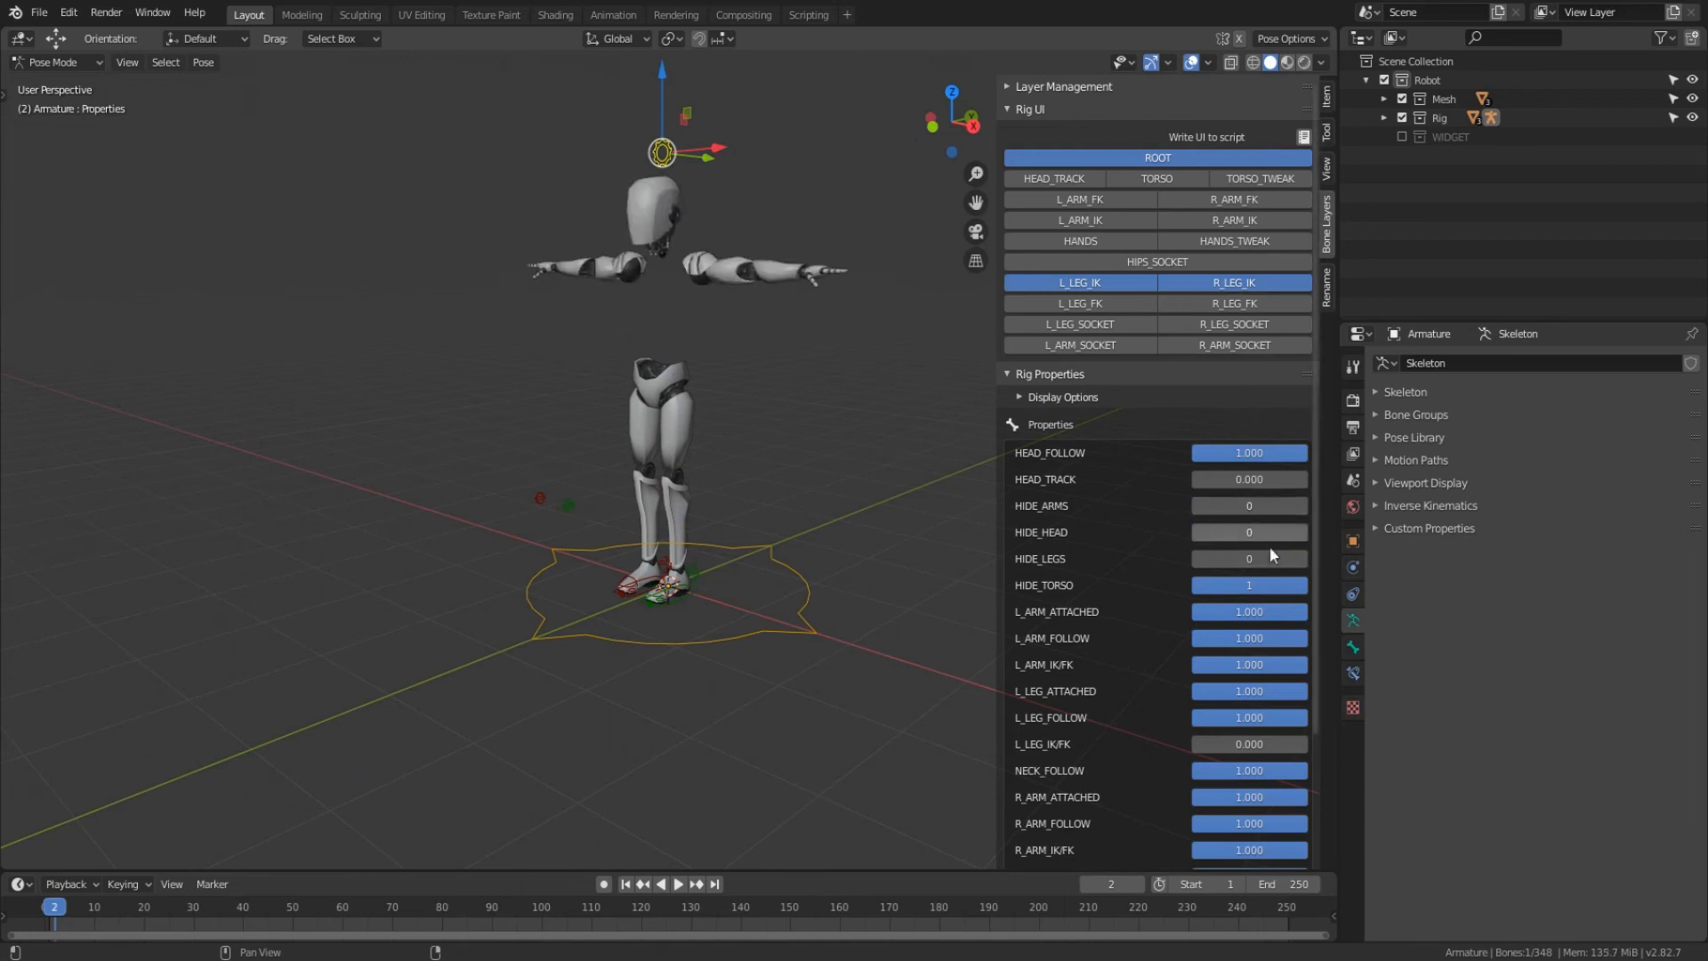
click(1263, 584)
- Show the L_ARM_FK, R_ARM_FK and TORSO control layers
click(1102, 205)
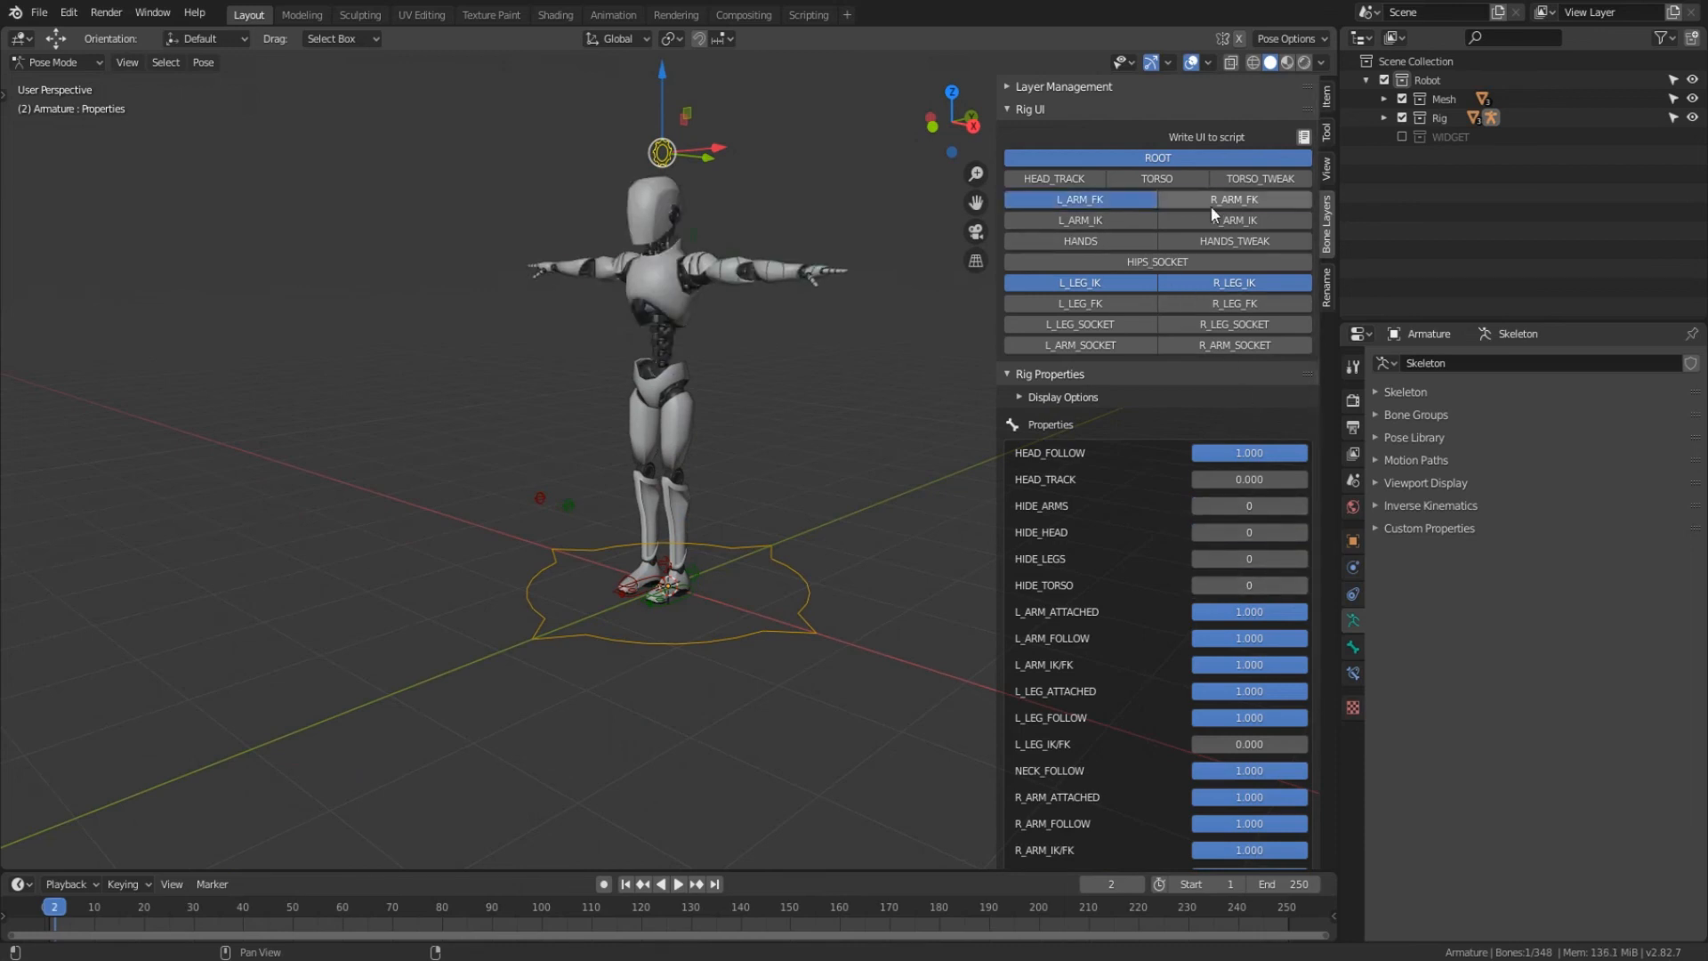
click(1210, 205)
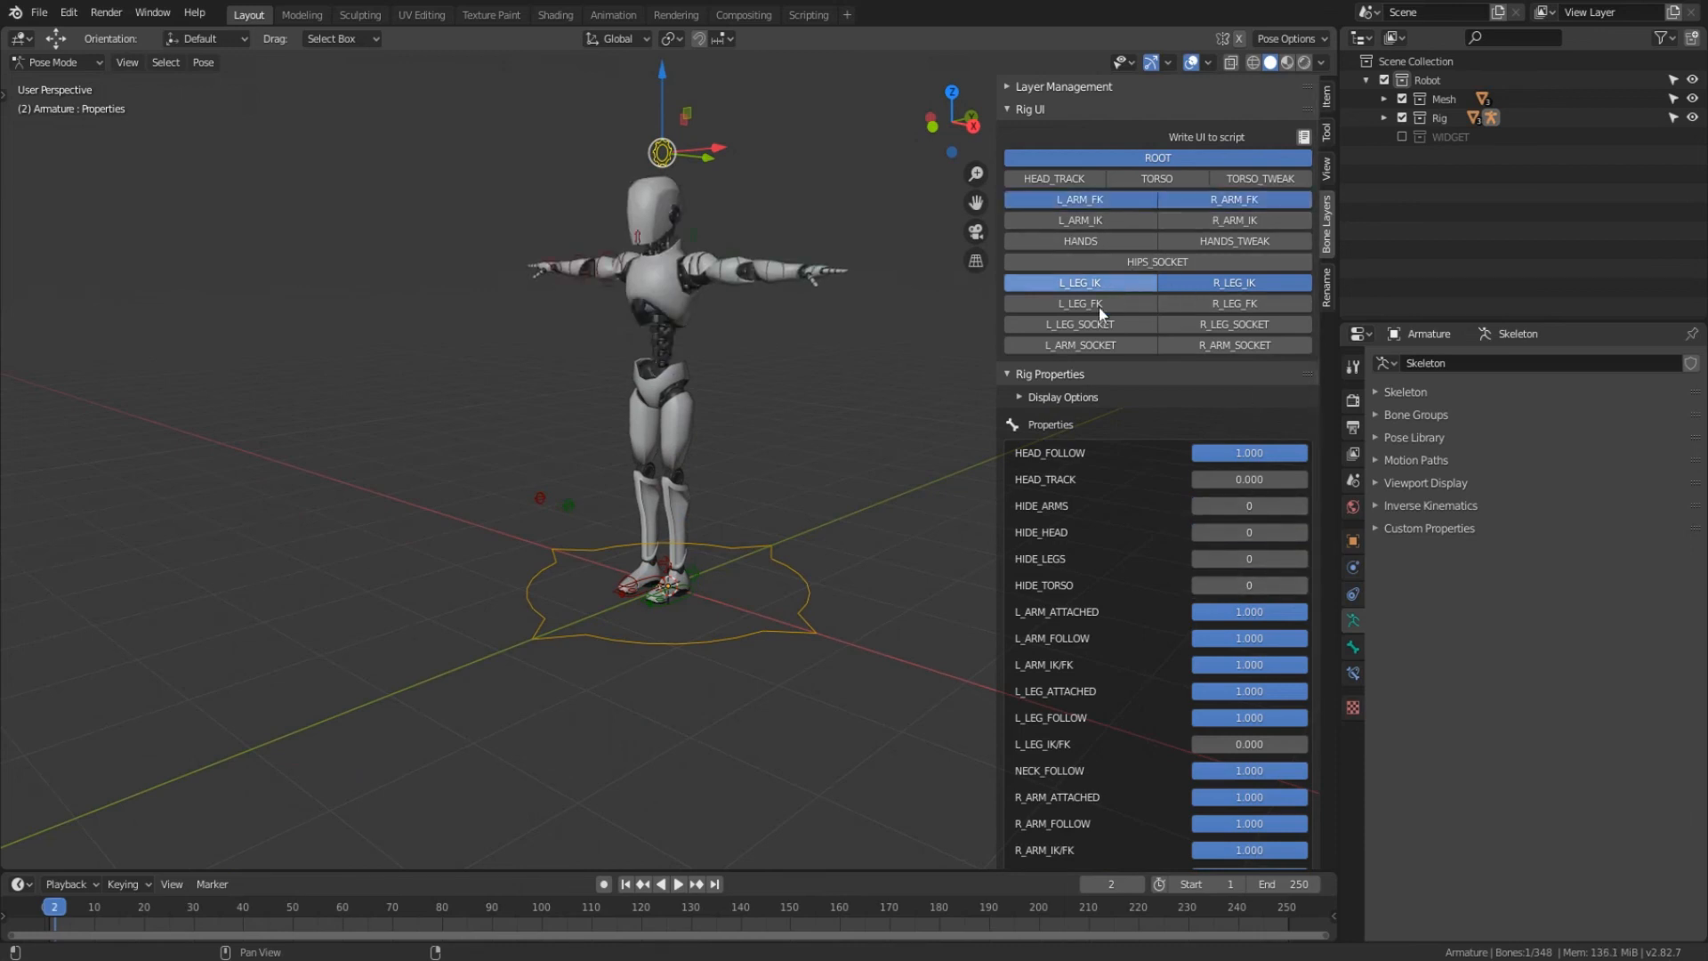
click(1147, 175)
- Examine the rig properties down to _RESOLUTION, the scene's Simplify subdivision limits, and the pose options alongside the full robot
scroll(687, 355, up, 4)
scroll(704, 536, down, 2)
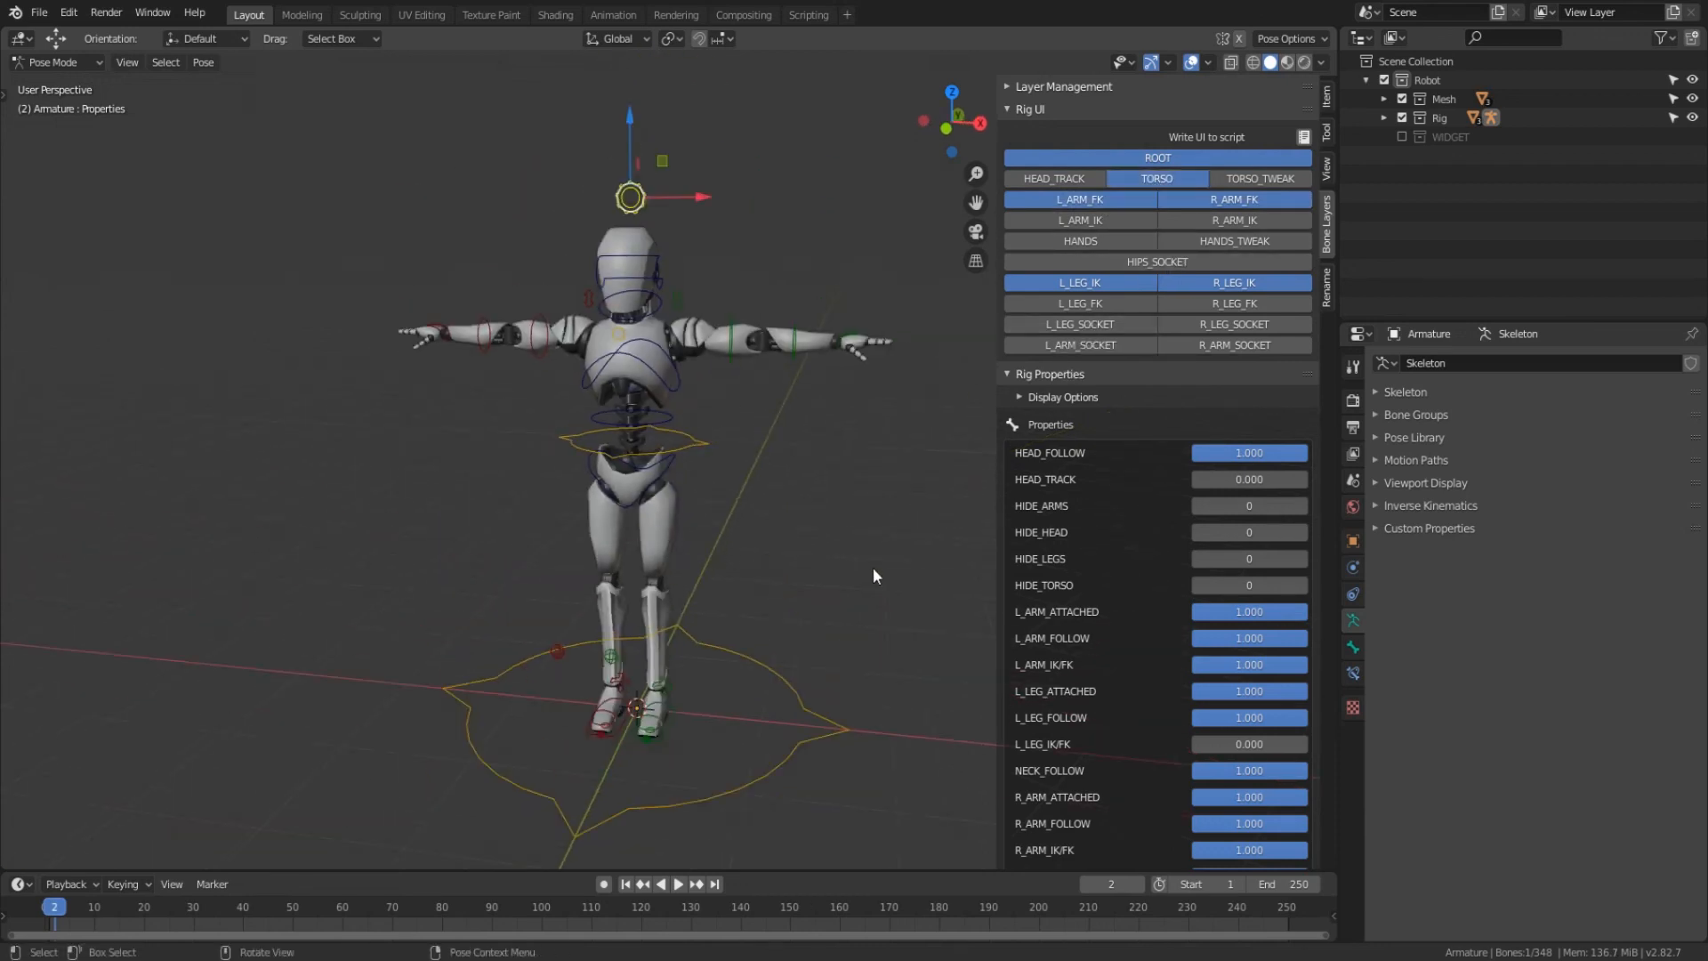
scroll(1160, 614, down, 4)
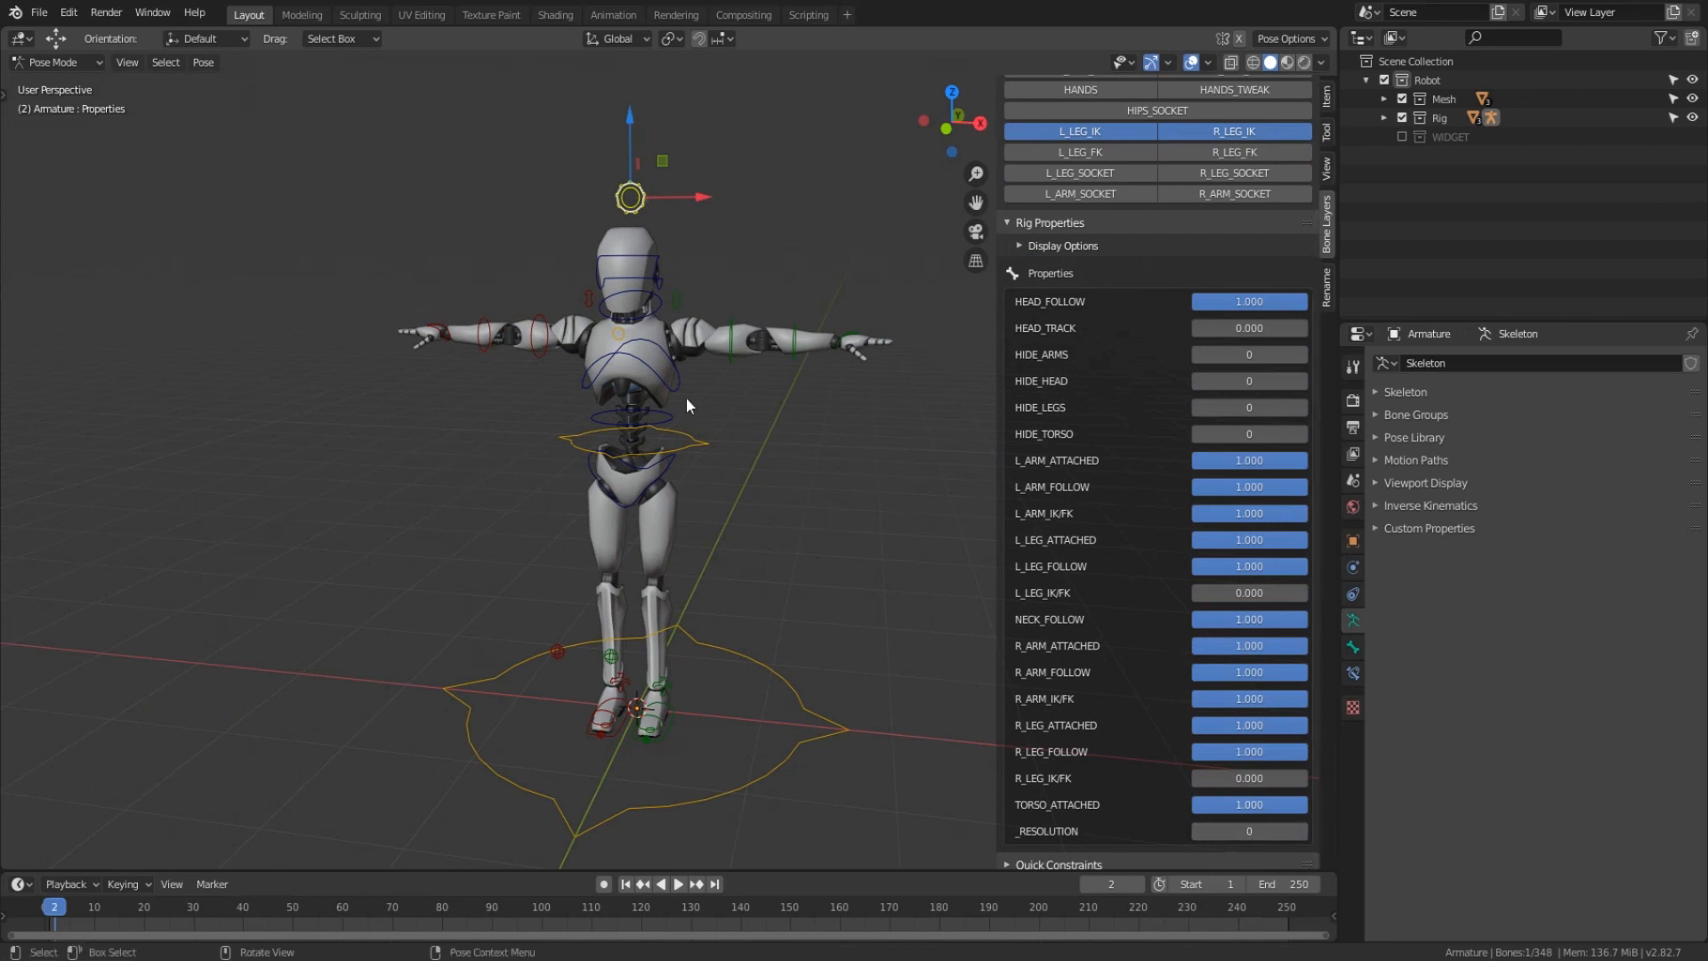
middle_drag(686, 396, 622, 352)
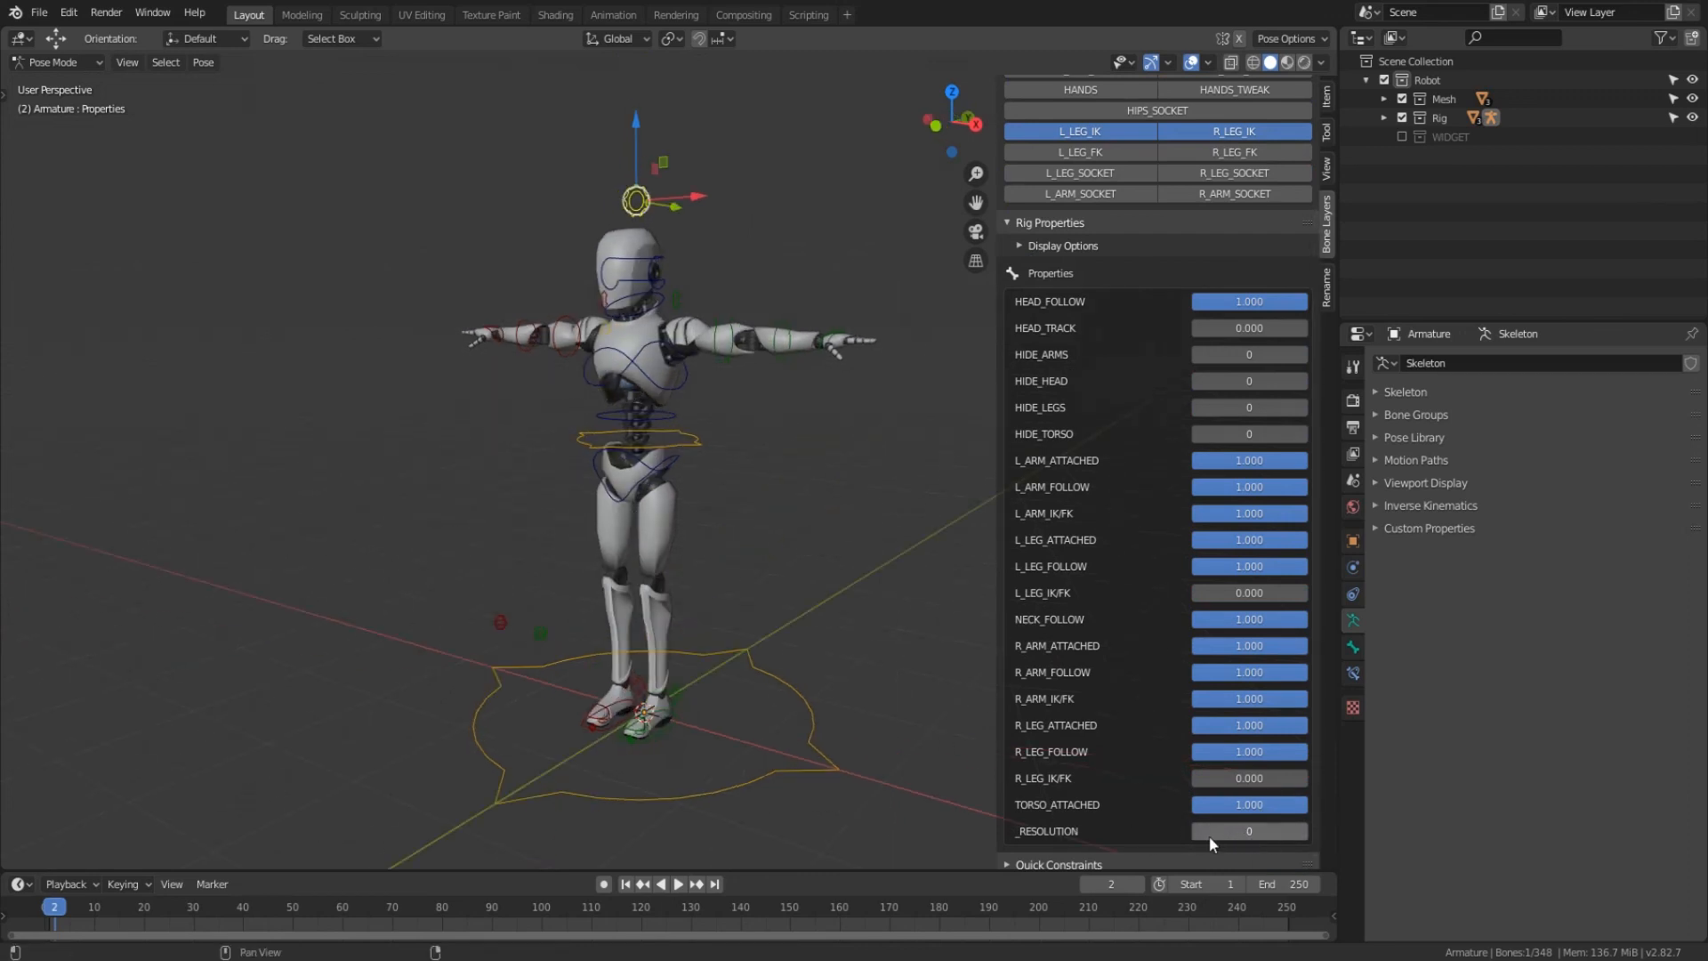
middle_drag(899, 685, 668, 358)
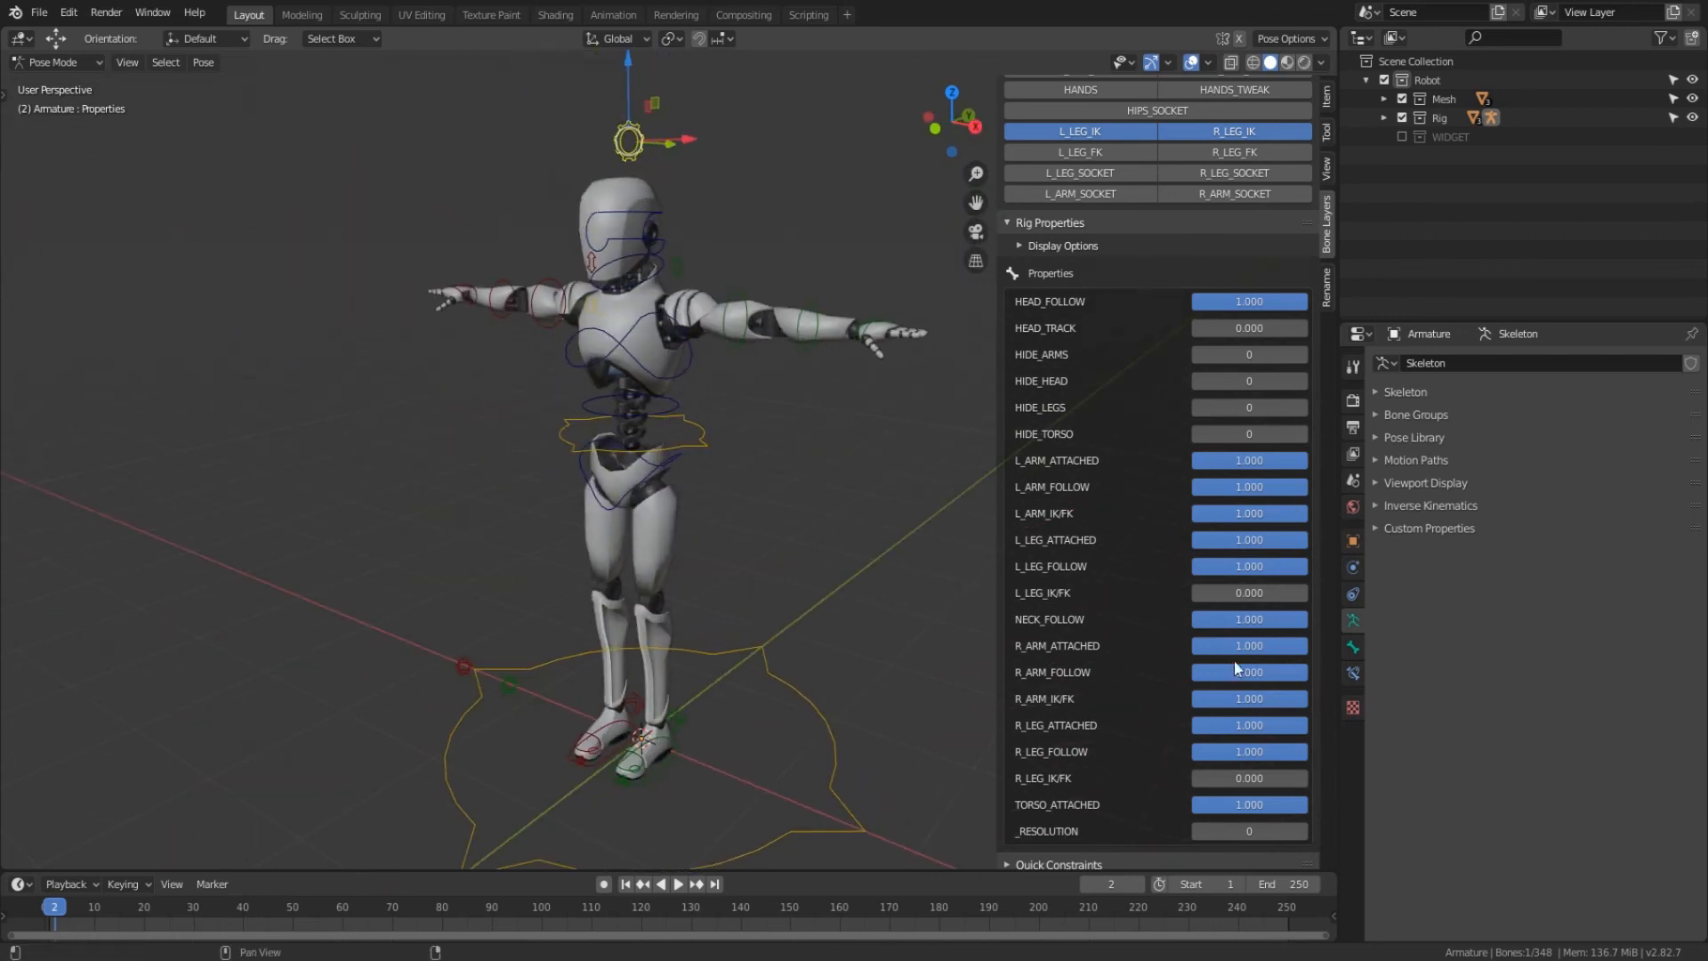
middle_drag(623, 325, 674, 418)
click(1355, 401)
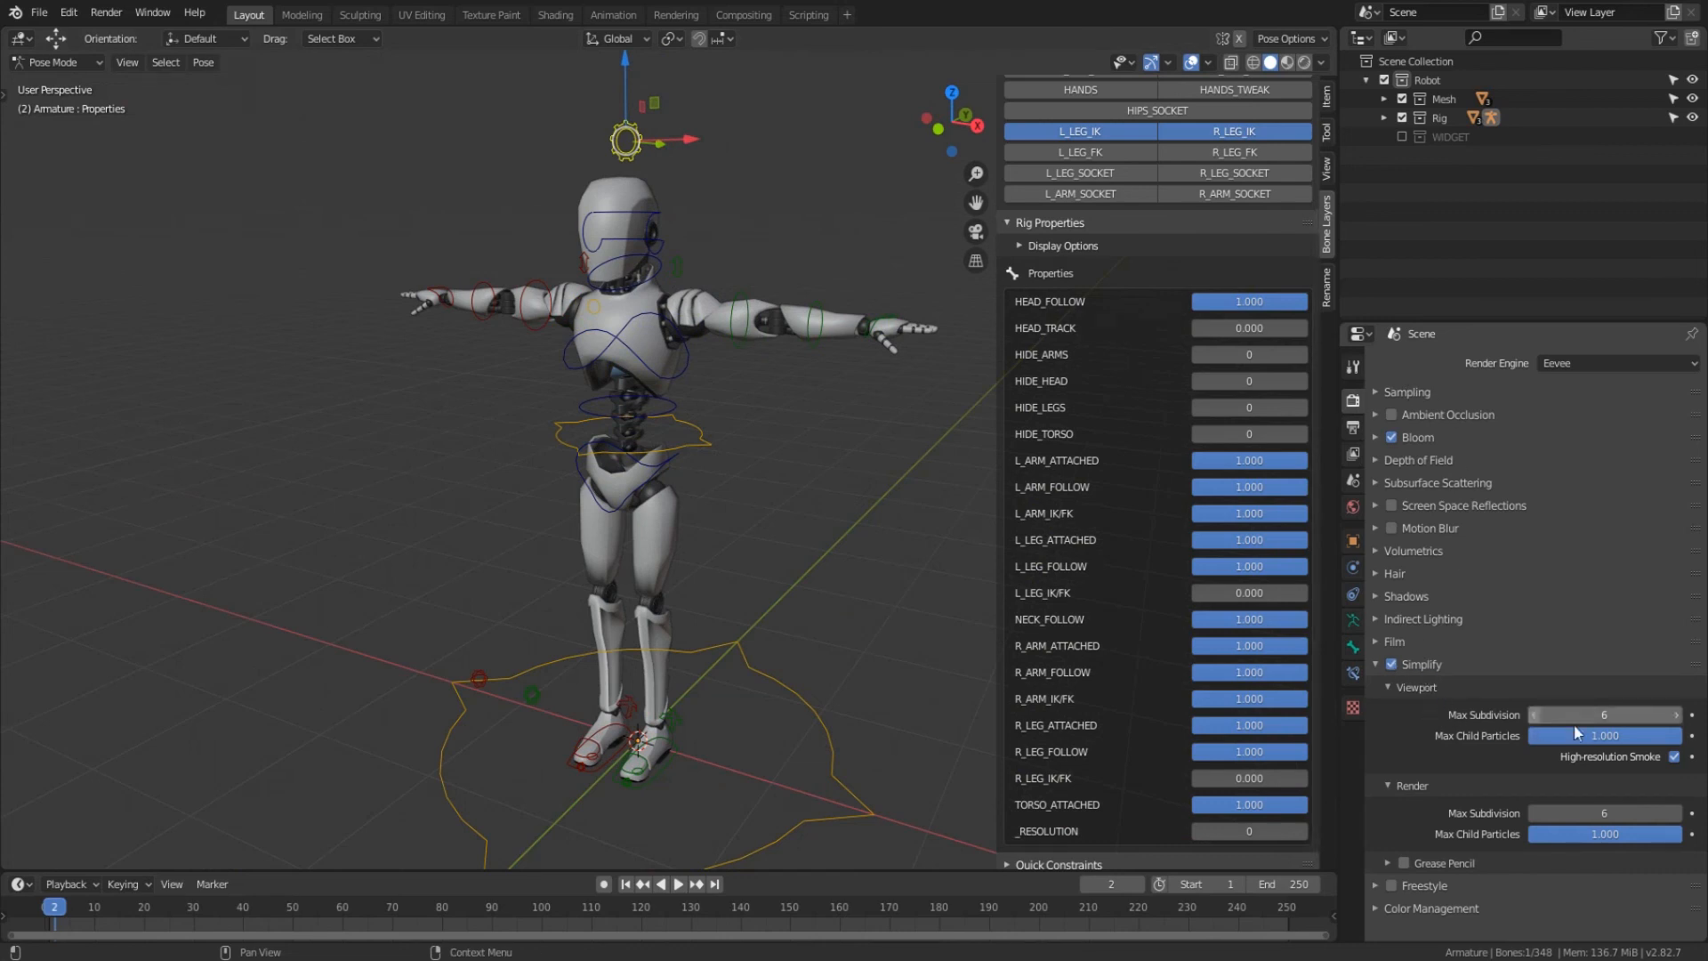
click(1353, 367)
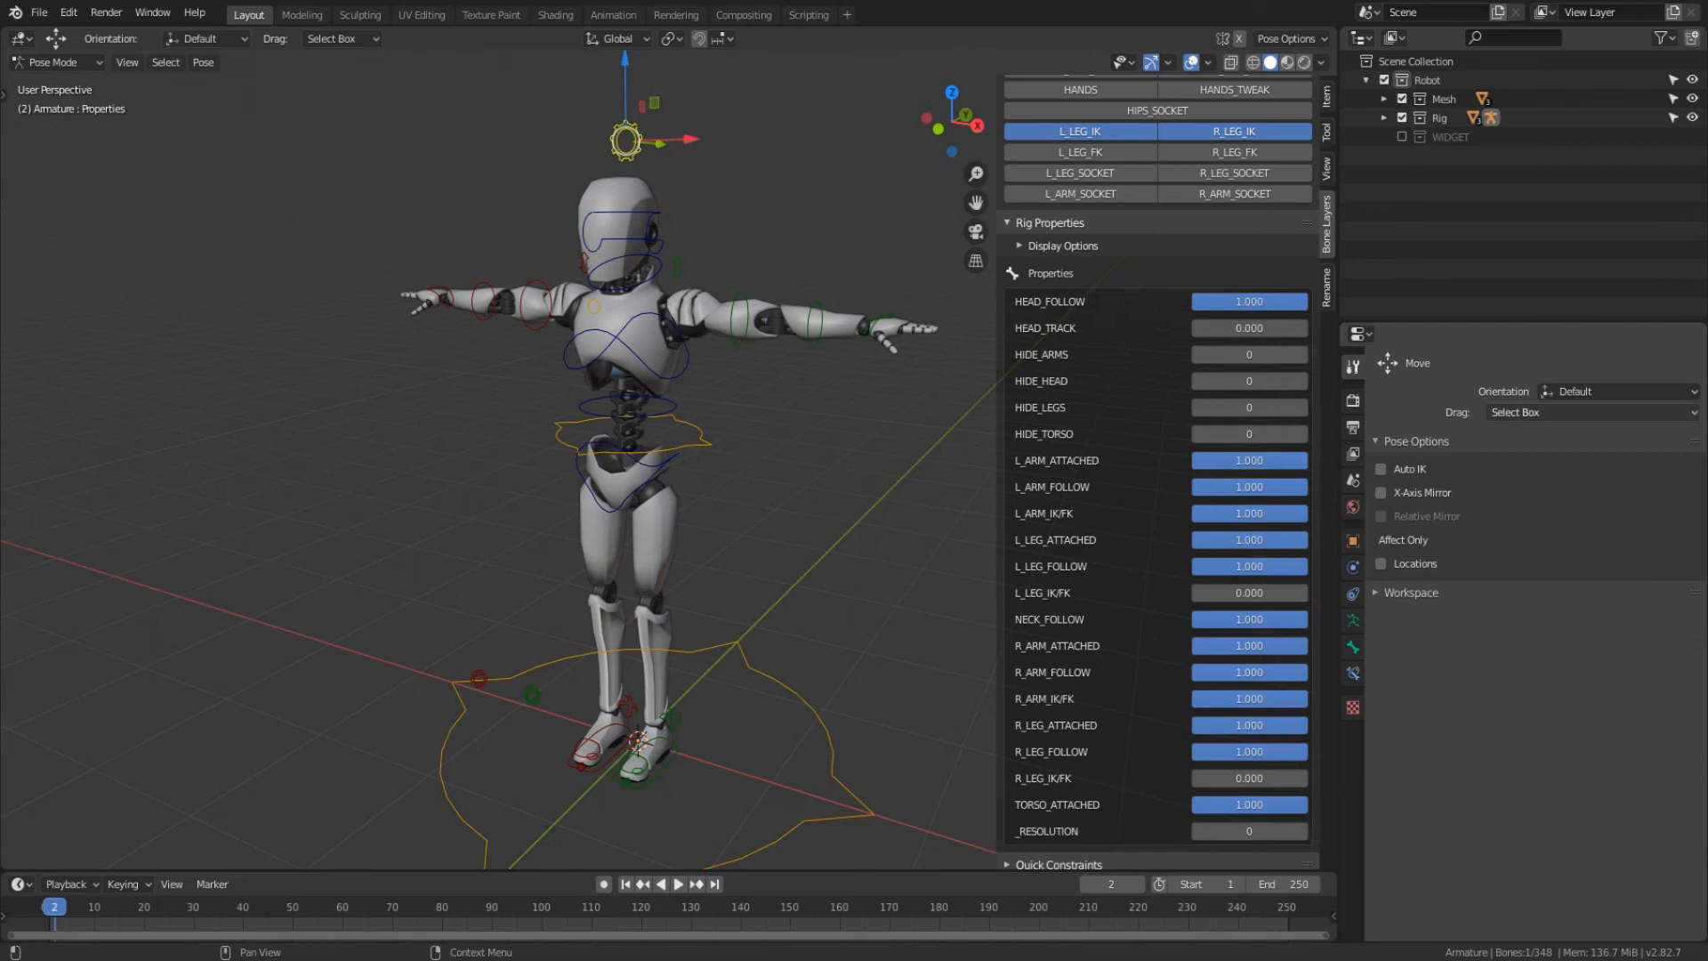
mouse_move(534, 427)
middle_down()
mouse_move(450, 441)
mouse_move(516, 446)
middle_up()
middle_drag(621, 439, 719, 431)
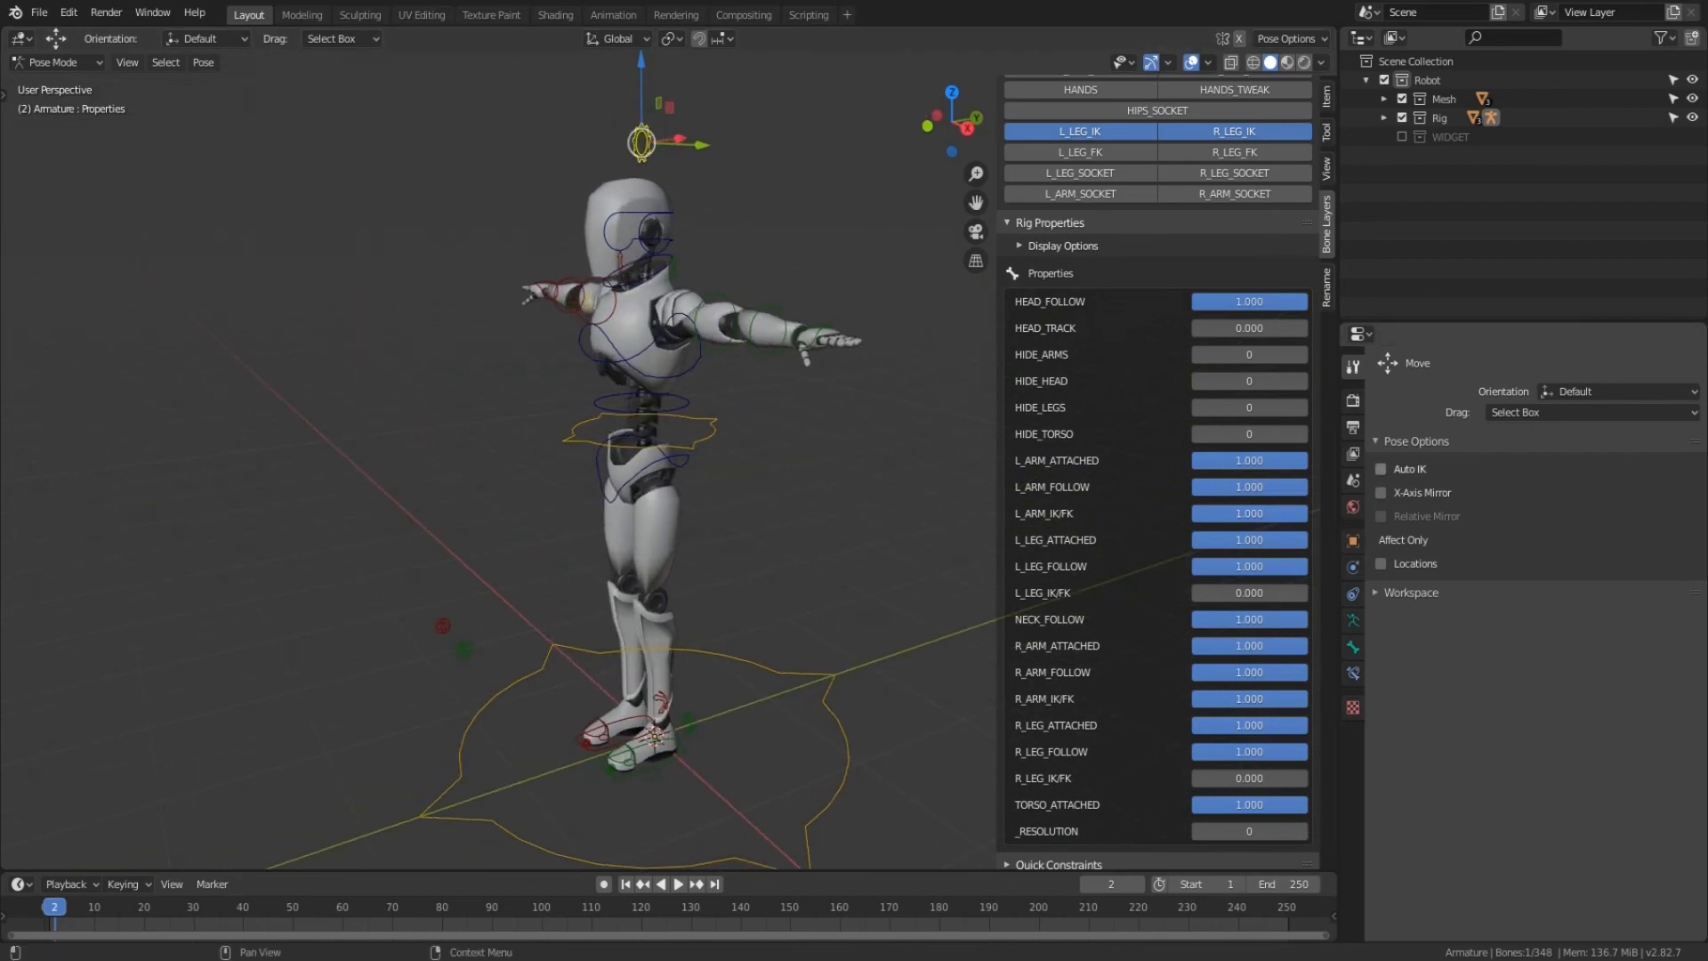